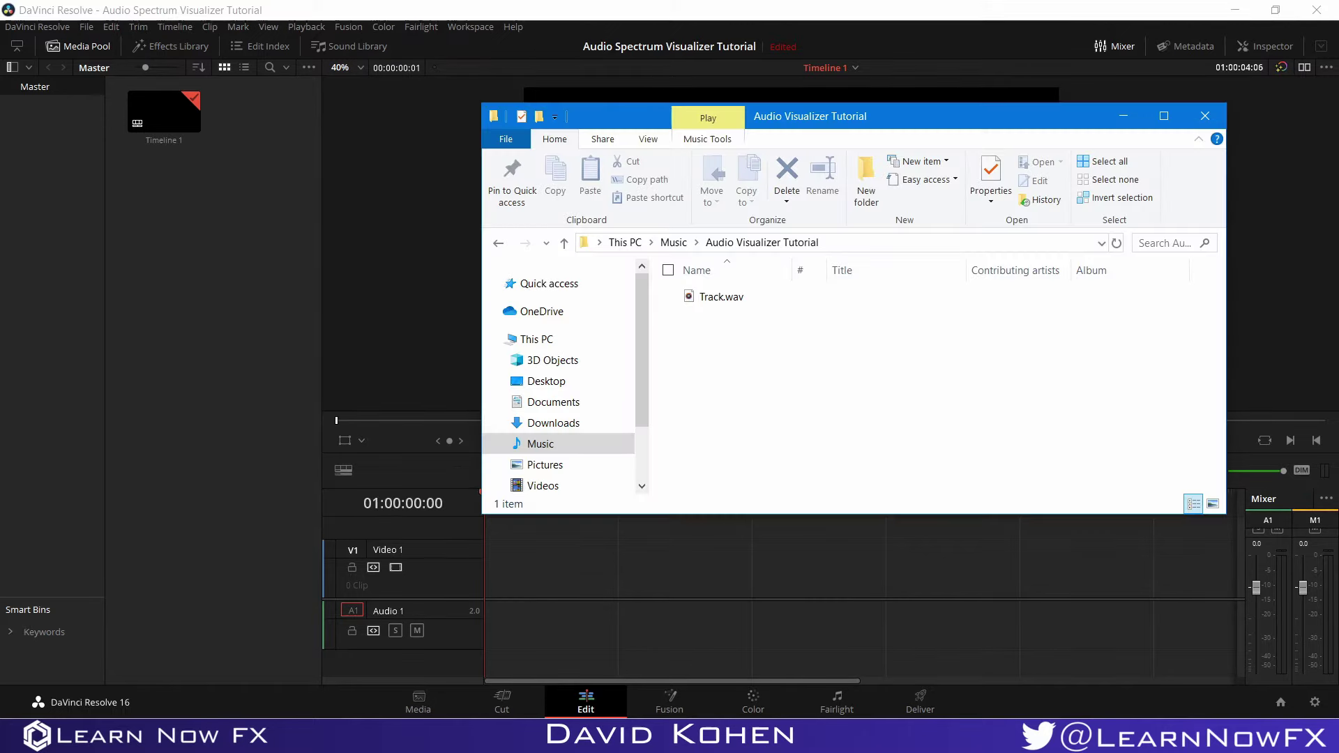
Step: Drag Track.wav from Music > Audio Visualizer Tutorial in File Explorer into the Media Pool
{"action": "key", "text": "alt+Tab"}
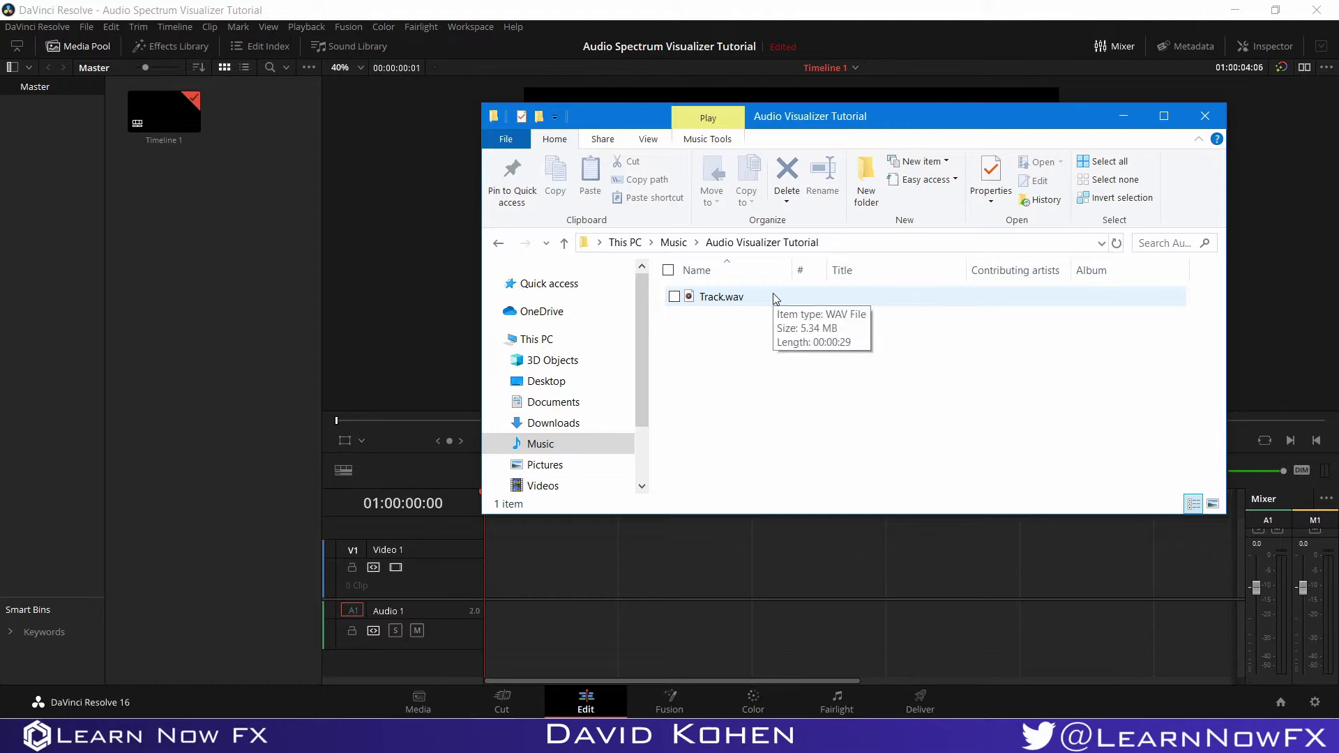
{"action": "left_click_drag", "start_coordinate": [774, 298], "coordinate": [186, 248]}
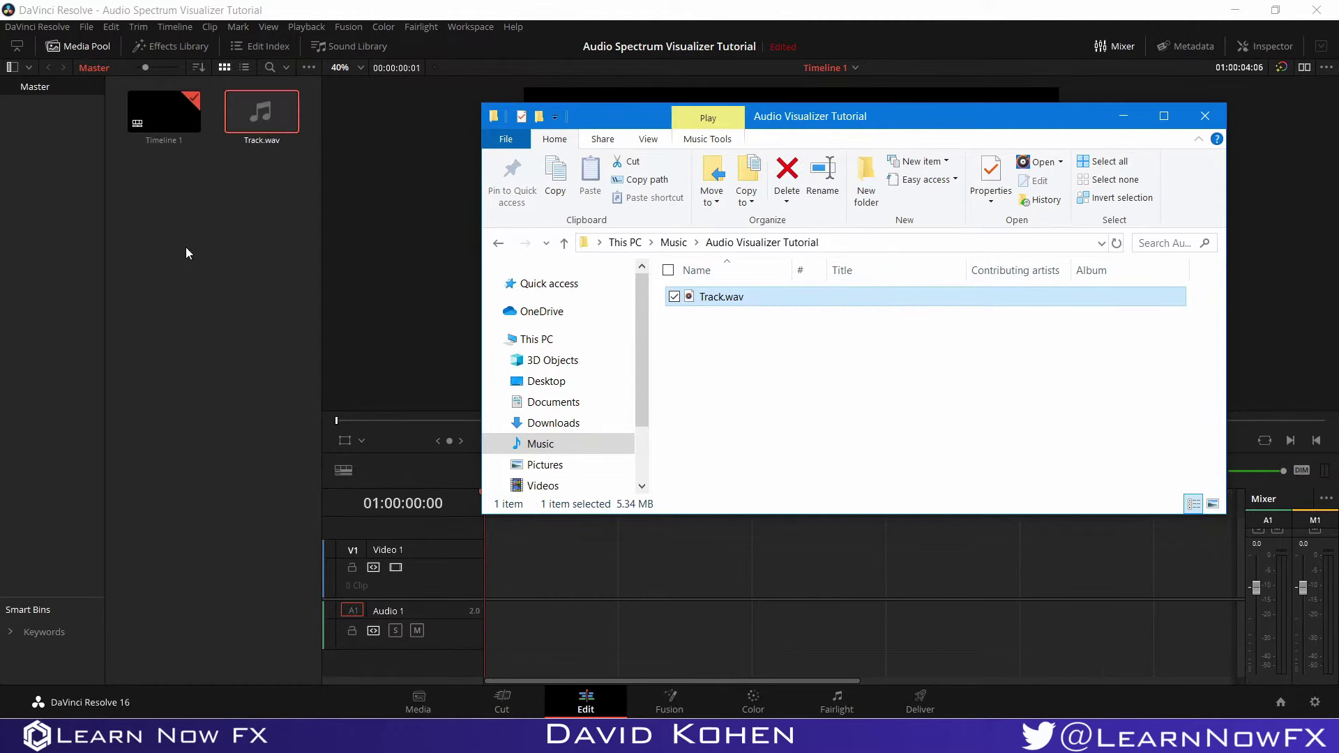
{"action": "left_click", "coordinate": [185, 248]}
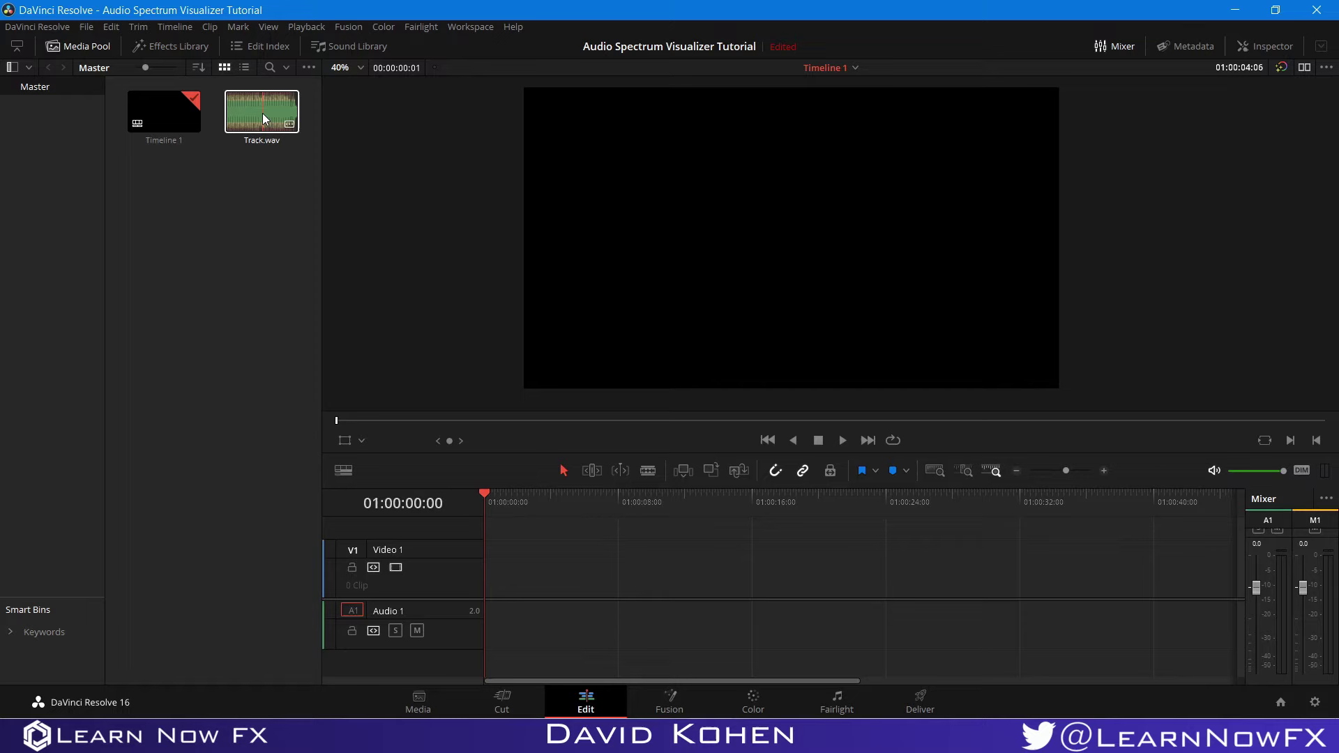
Step: Place Track.wav at the start of Audio 1 and create a new Fusion Composition with default settings
{"action": "left_click_drag", "start_coordinate": [262, 113], "coordinate": [484, 621]}
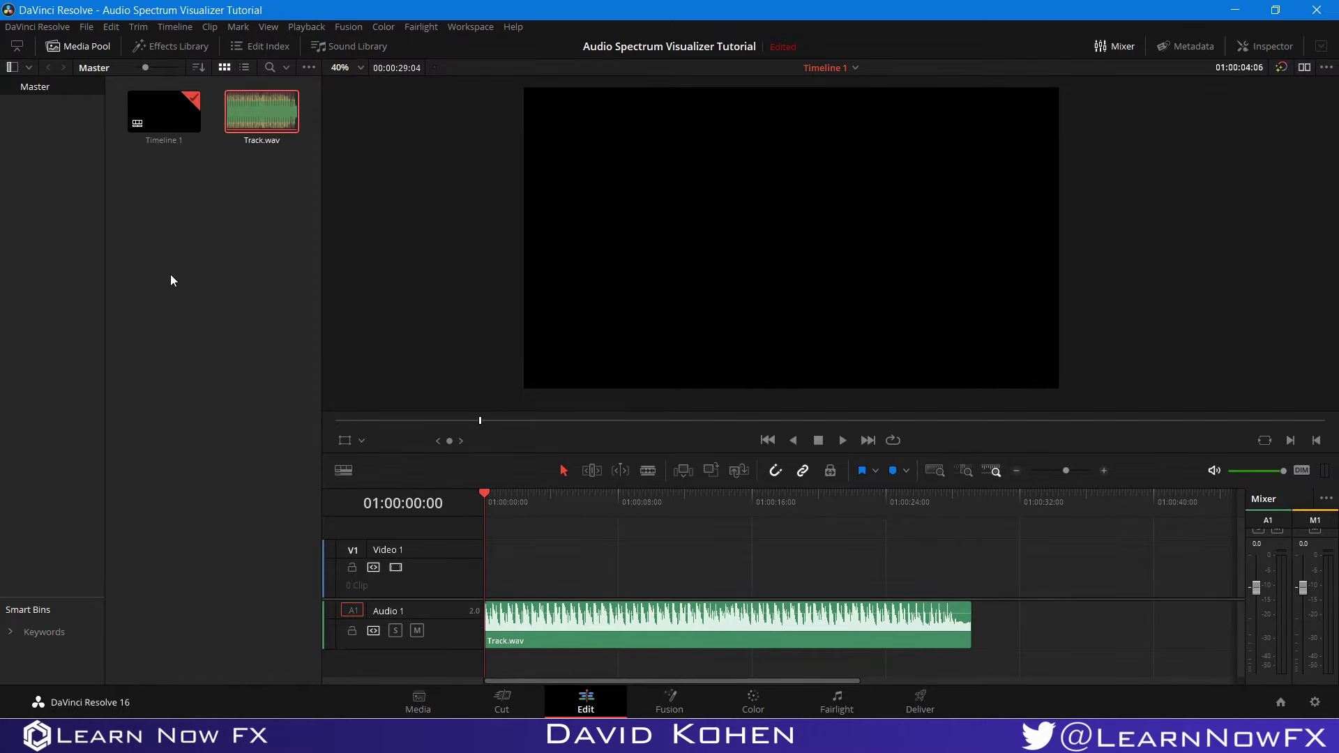
{"action": "right_click", "coordinate": [171, 276]}
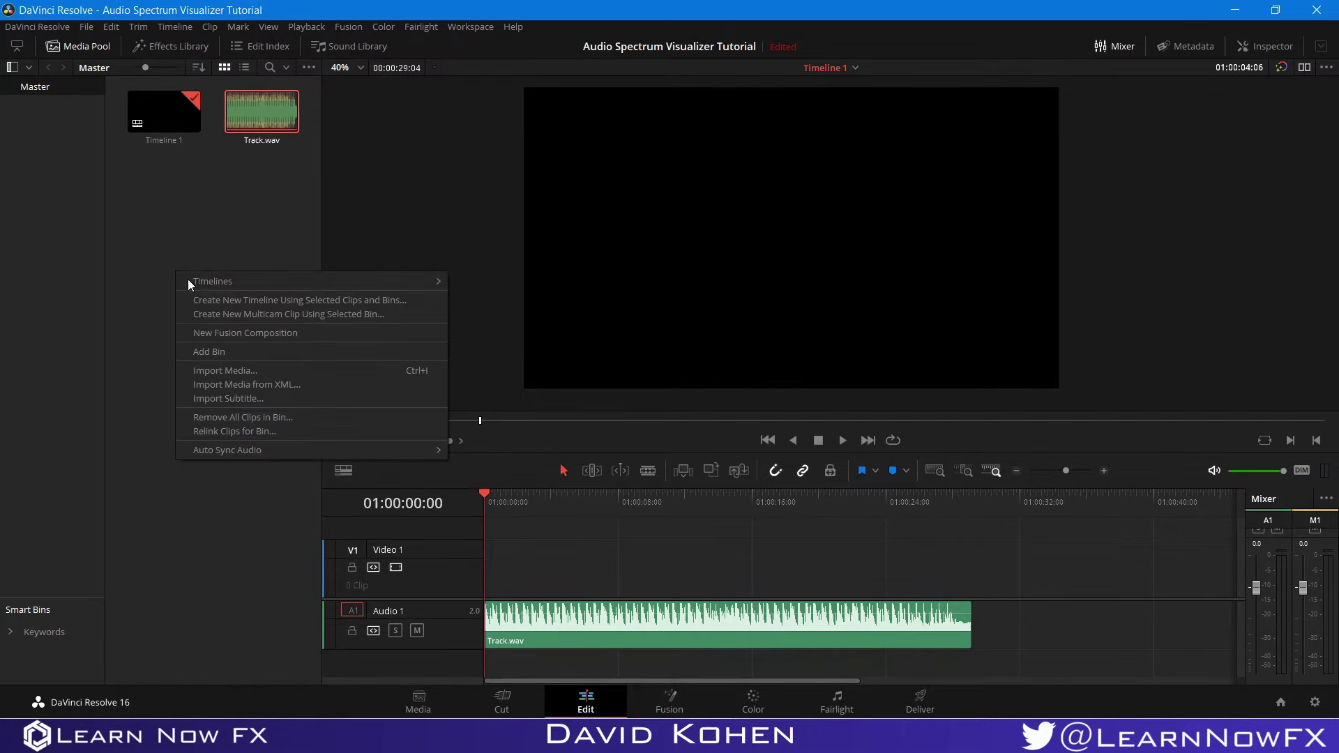
{"action": "left_click", "coordinate": [254, 332]}
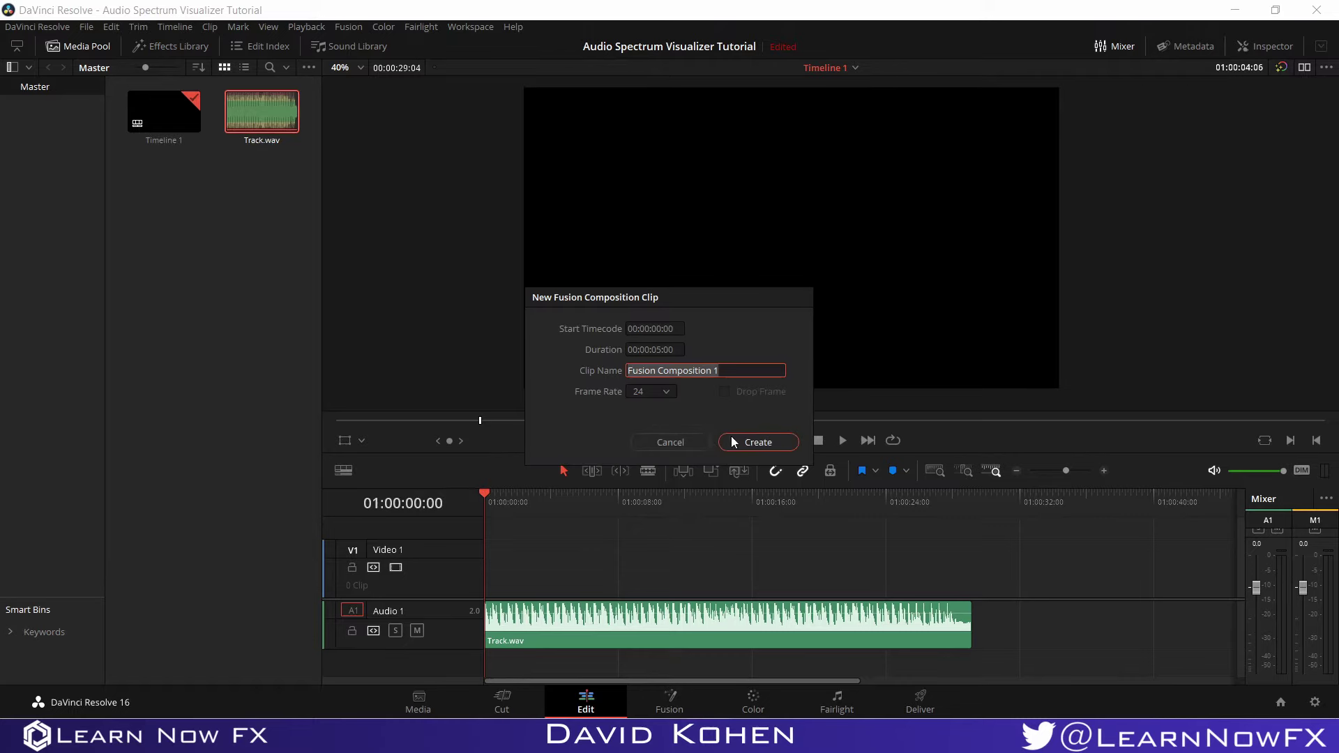
{"action": "left_click", "coordinate": [727, 442]}
Step: Put the Fusion Composition on V1 and extend it to end where the audio ends
{"action": "left_click_drag", "start_coordinate": [164, 174], "coordinate": [490, 595]}
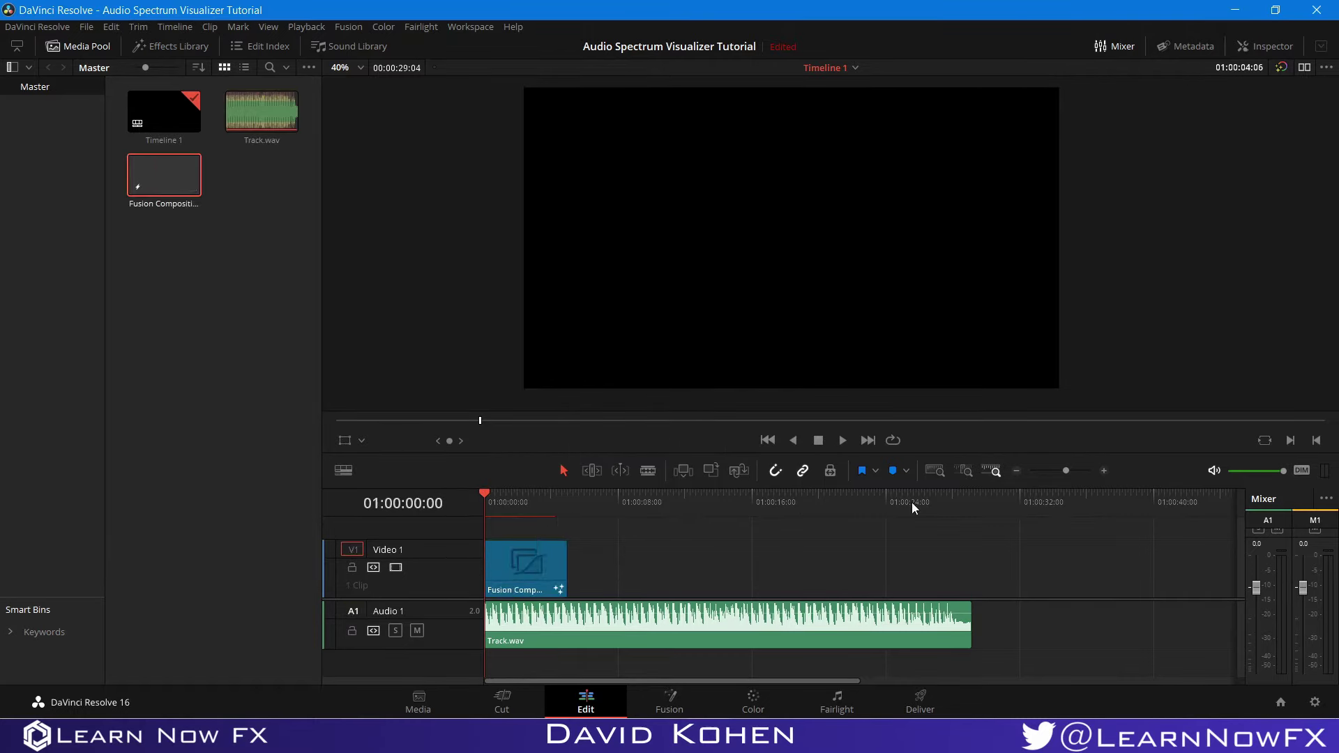
{"action": "left_click", "coordinate": [970, 502]}
{"action": "left_click_drag", "start_coordinate": [566, 568], "coordinate": [972, 598]}
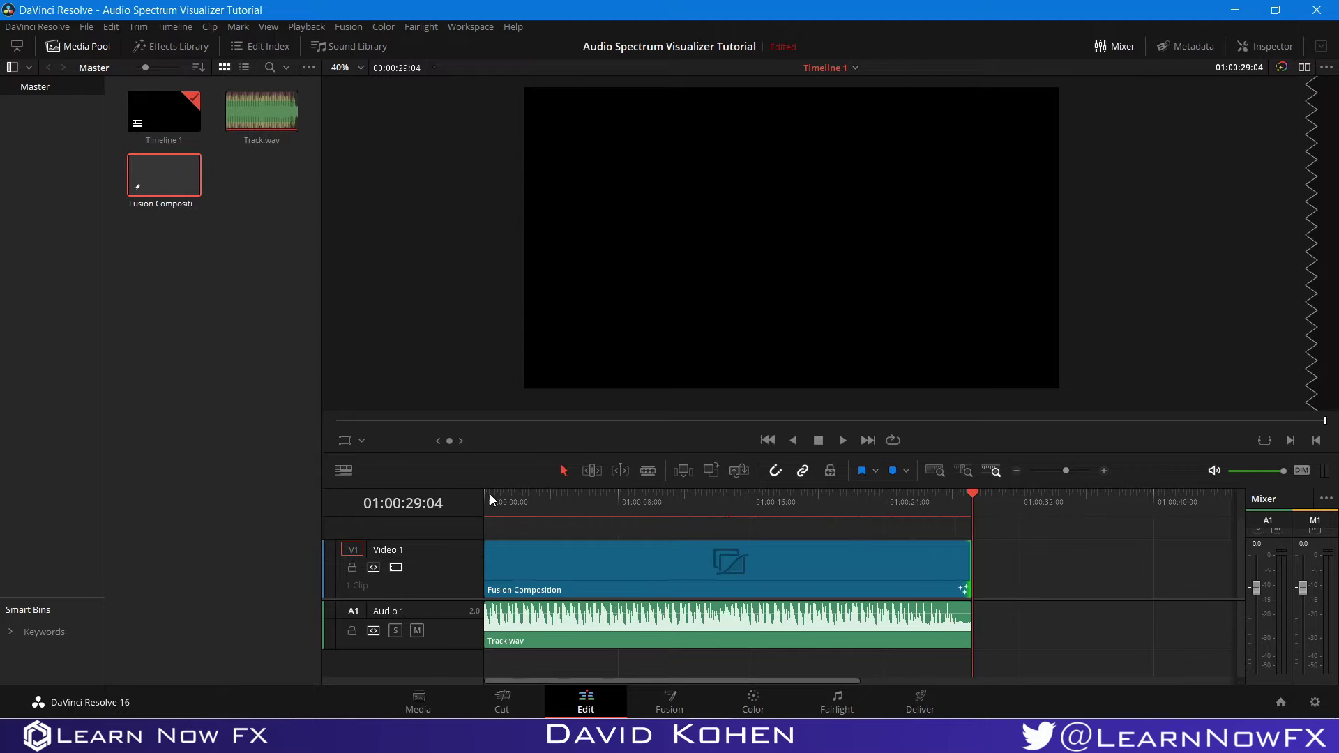
{"action": "key", "text": "Home"}
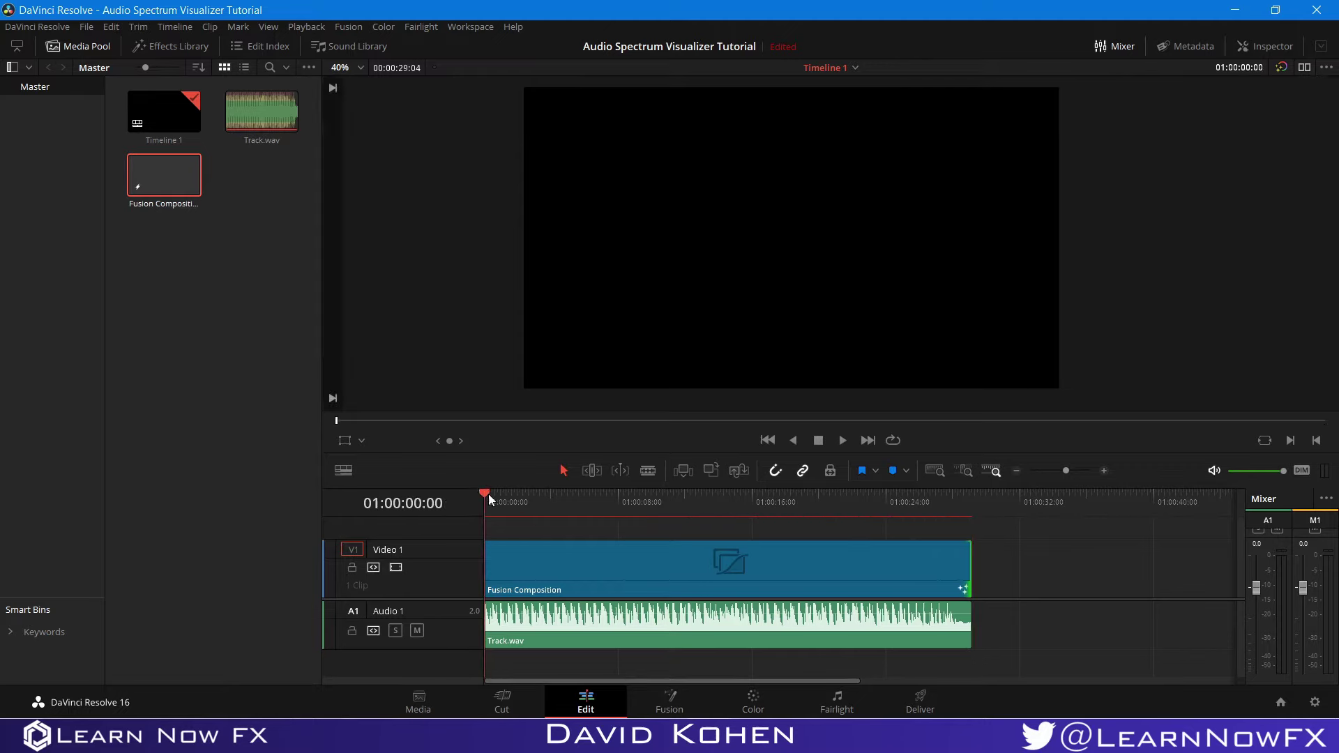
{"action": "left_click", "coordinate": [622, 559]}
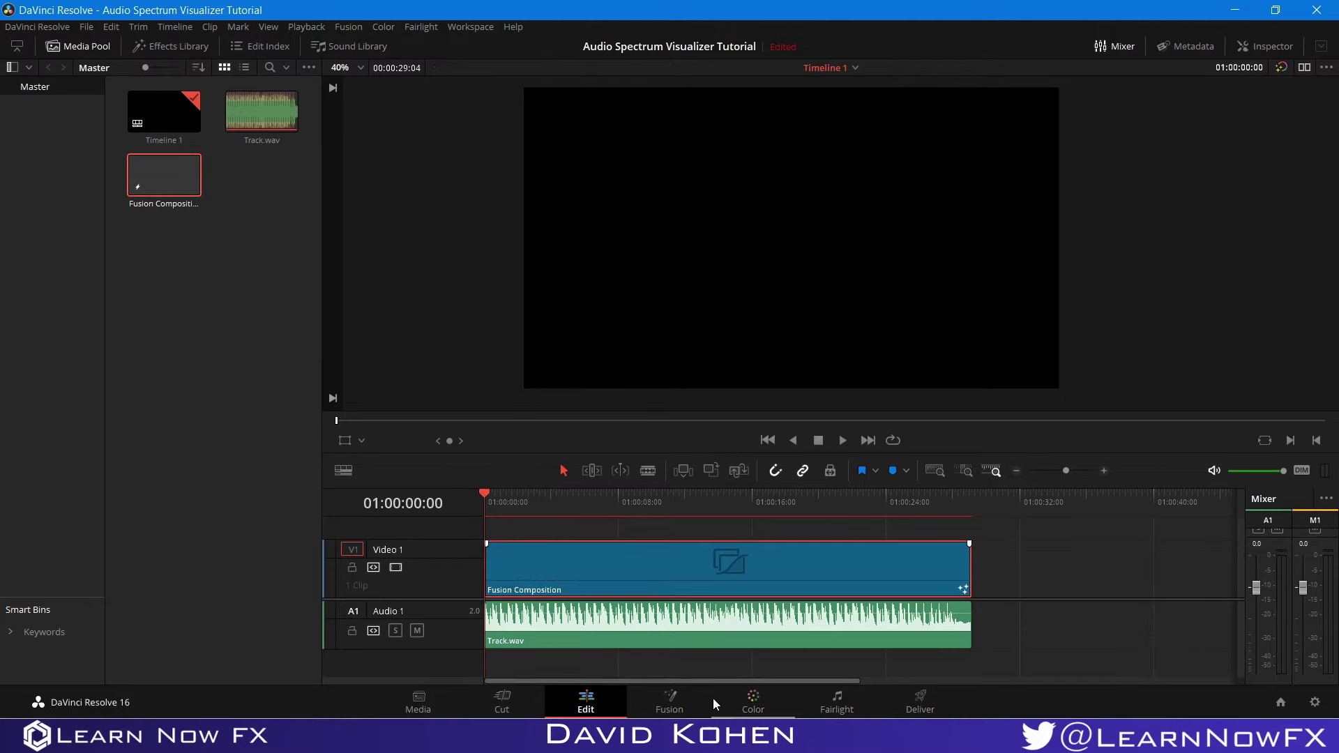
Step: Open the Fusion Composition on the Fusion page and move MediaOut1 to the graph's lower right
{"action": "left_click", "coordinate": [662, 700]}
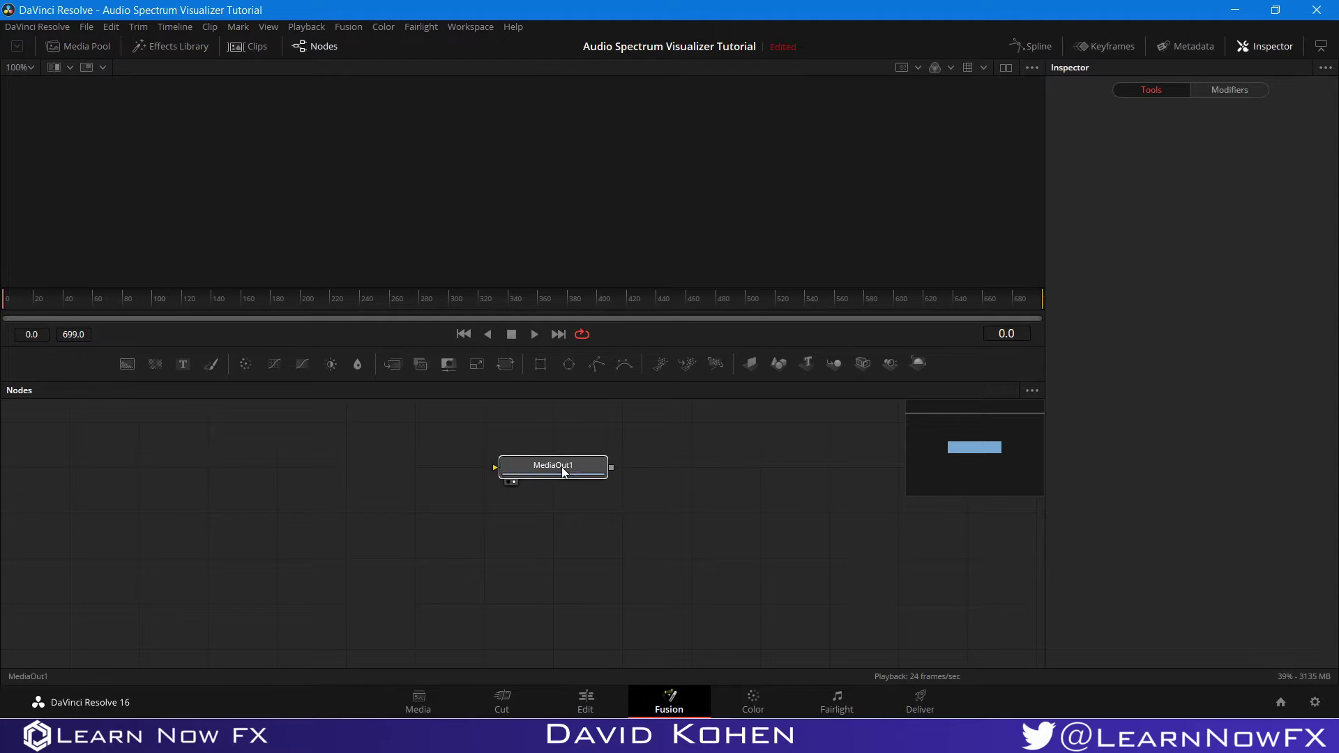
{"action": "left_click_drag", "start_coordinate": [565, 471], "coordinate": [916, 614]}
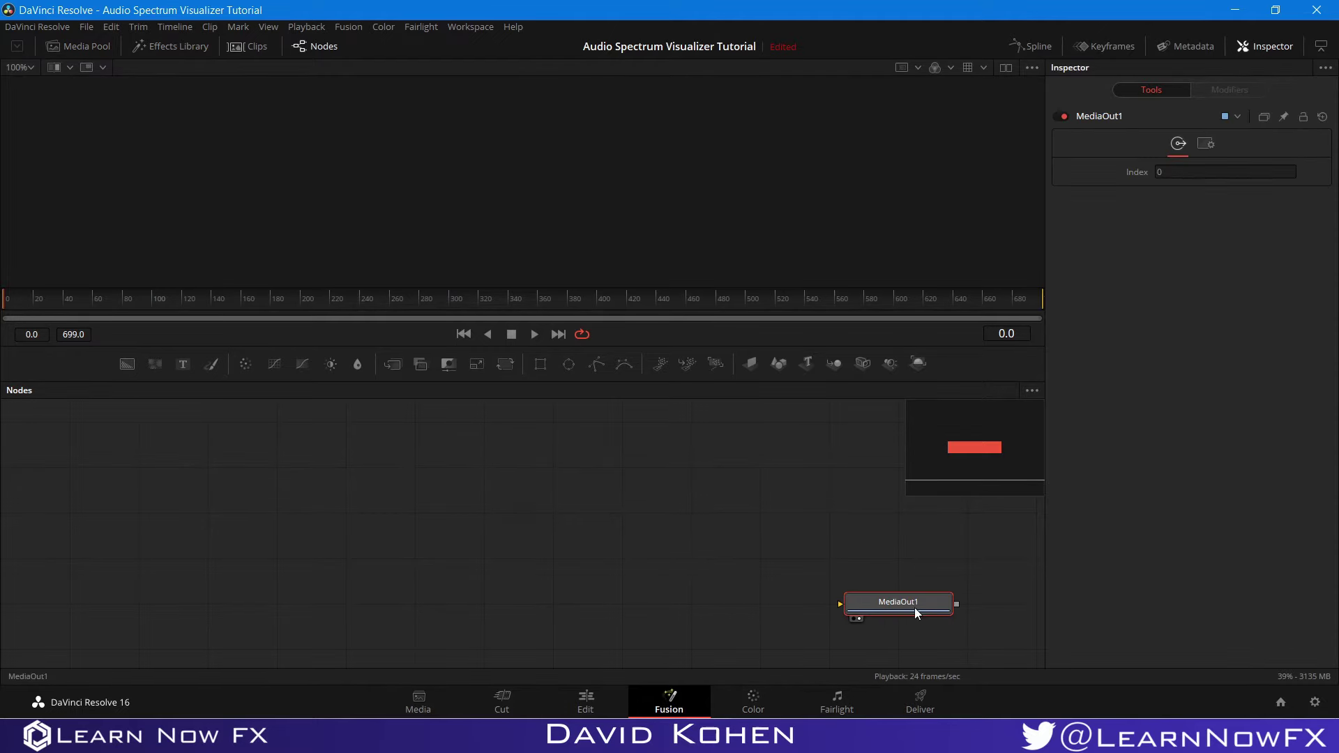
{"action": "right_click", "coordinate": [444, 482]}
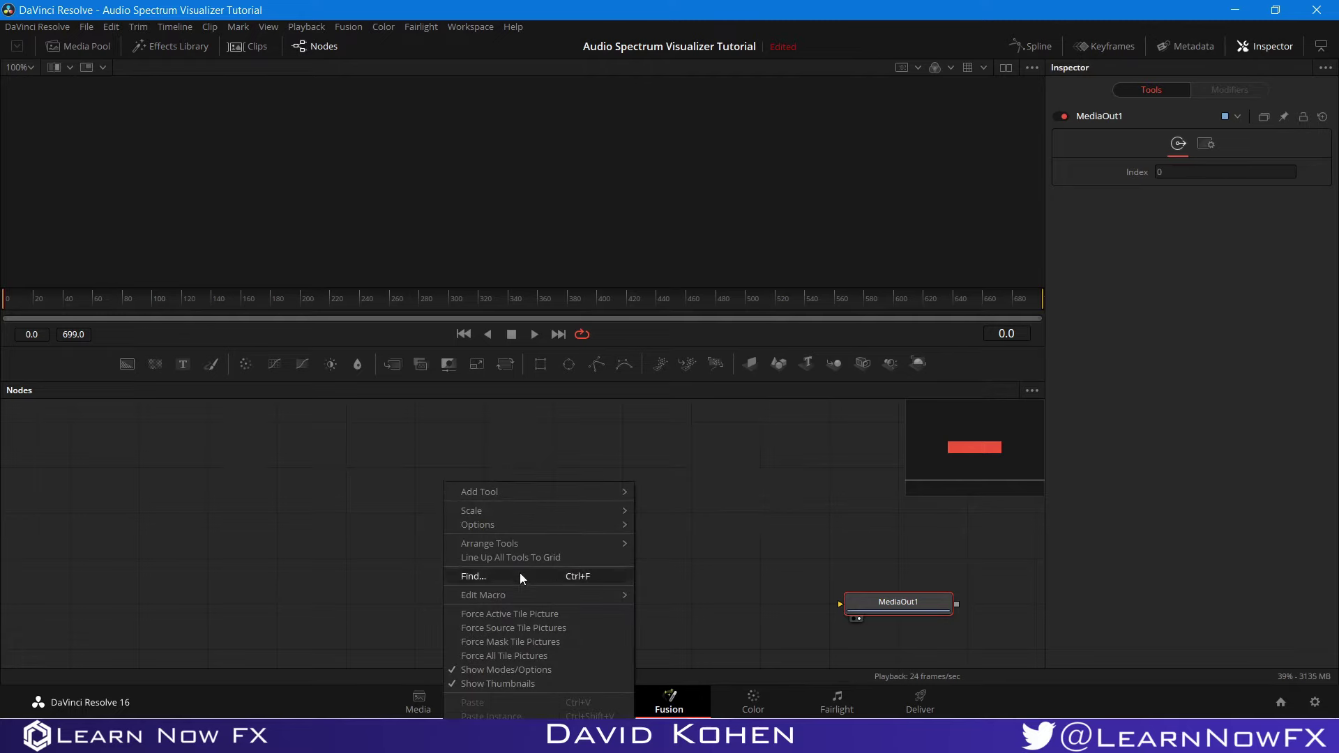
{"action": "mouse_move", "coordinate": [516, 549]}
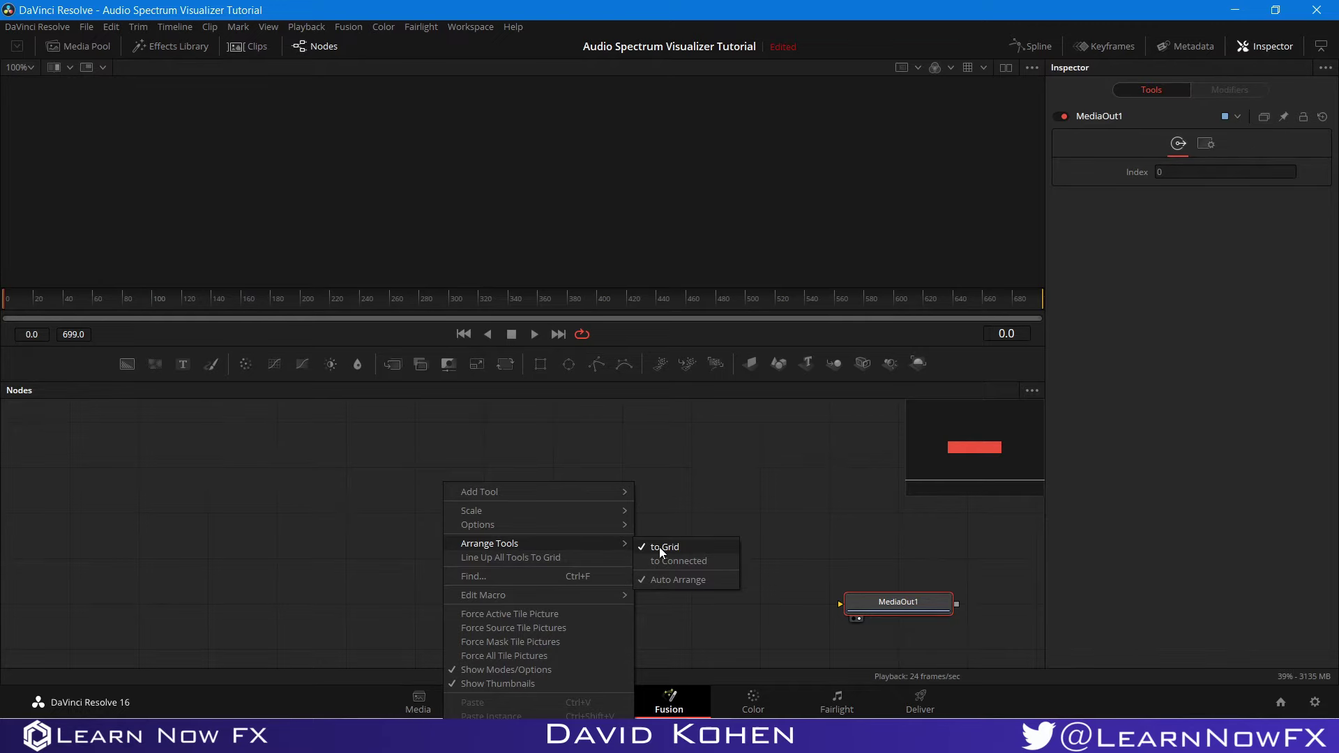
{"action": "mouse_move", "coordinate": [573, 524]}
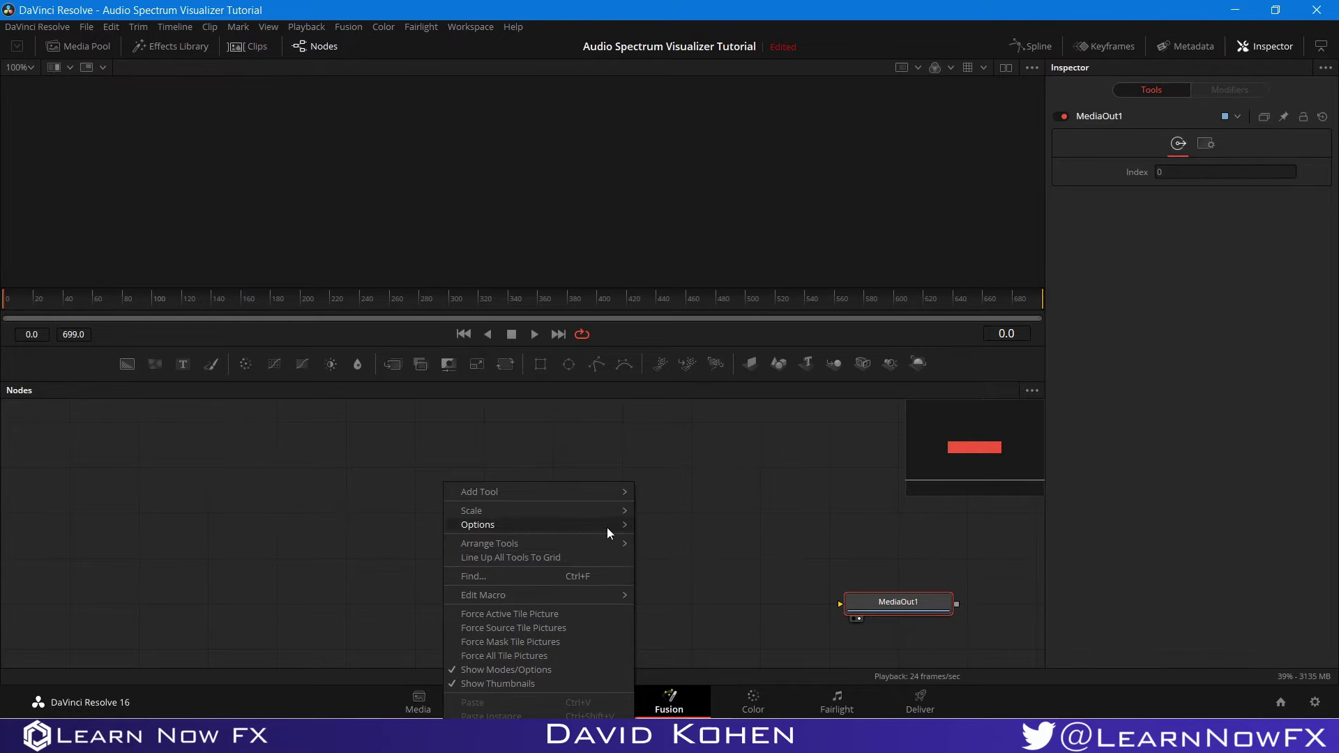
{"action": "left_click", "coordinate": [289, 520]}
{"action": "mouse_move", "coordinate": [363, 525]}
{"action": "left_mouse_down"}
{"action": "mouse_move", "coordinate": [295, 516]}
{"action": "mouse_move", "coordinate": [367, 520]}
{"action": "mouse_move", "coordinate": [350, 527]}
{"action": "left_mouse_up"}
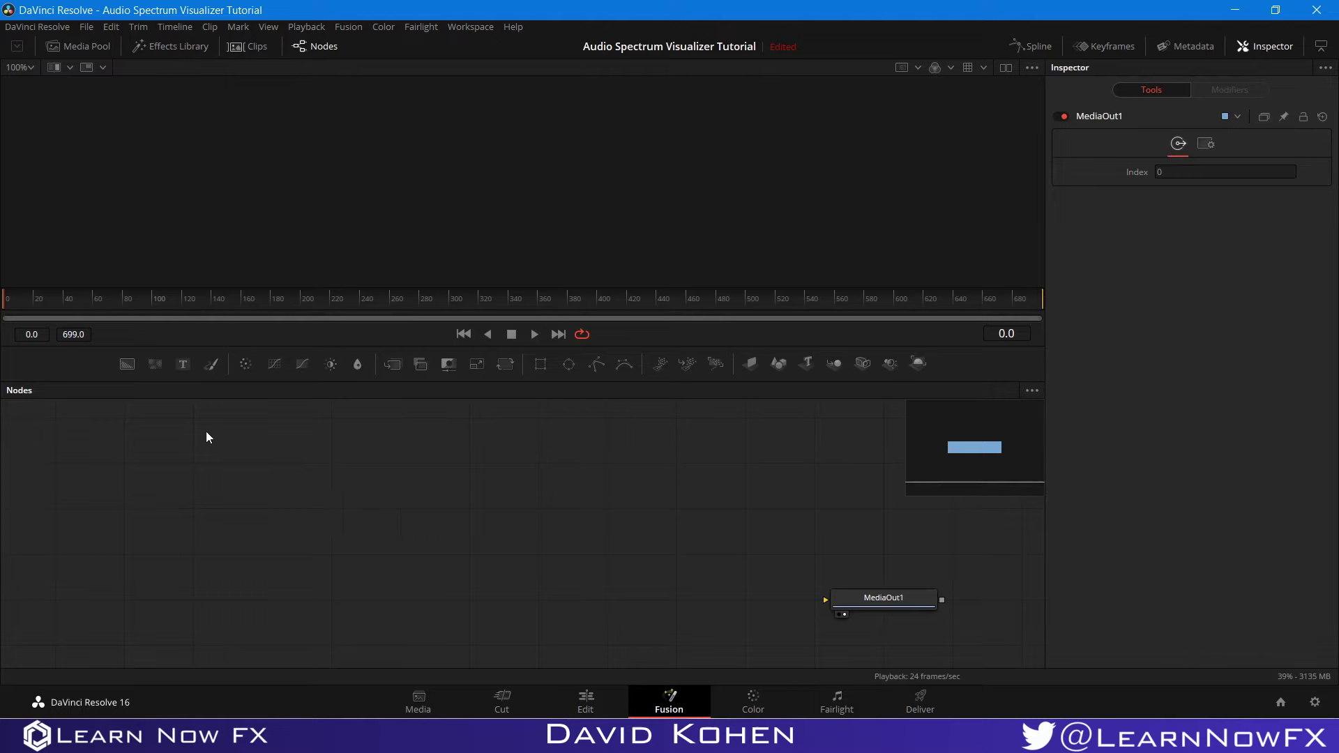
Step: Add an AudioWaveformWork node through the tool search ('au') and show its output in the viewer
{"action": "key", "text": "shift+space"}
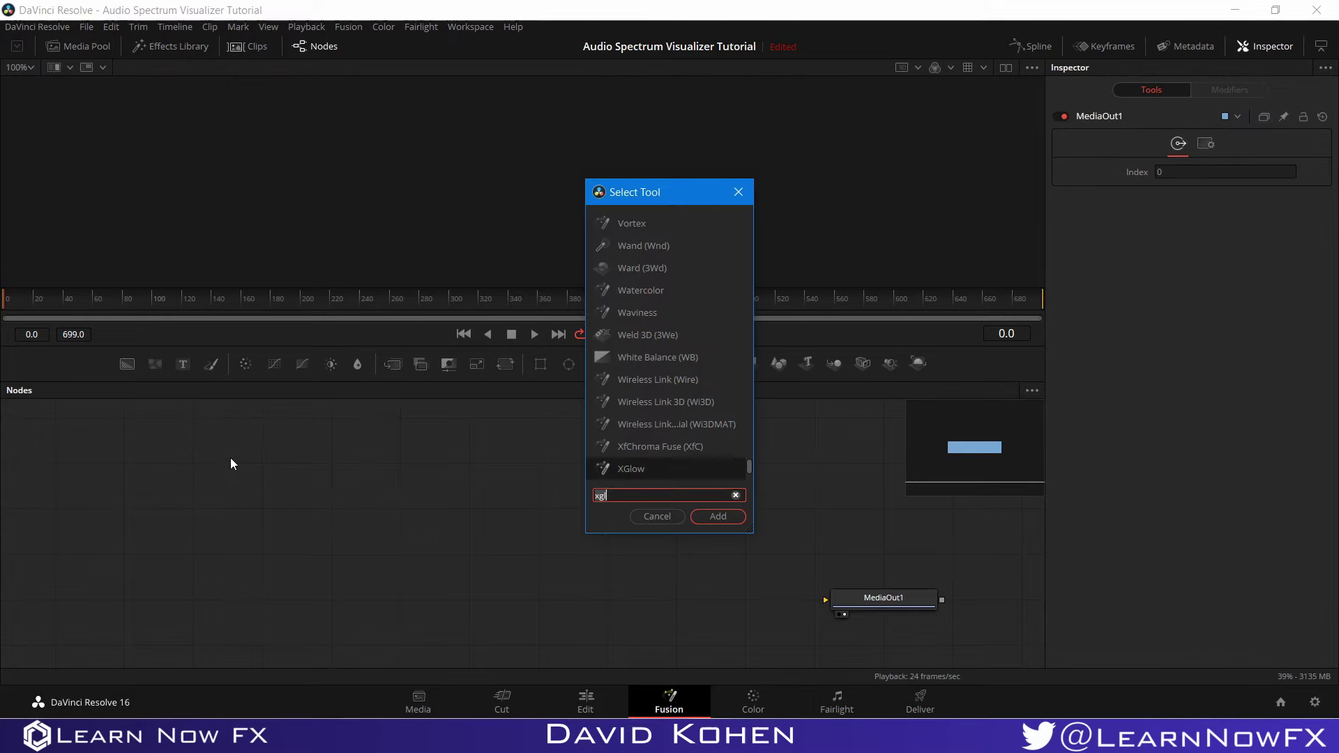
{"action": "type", "text": "au"}
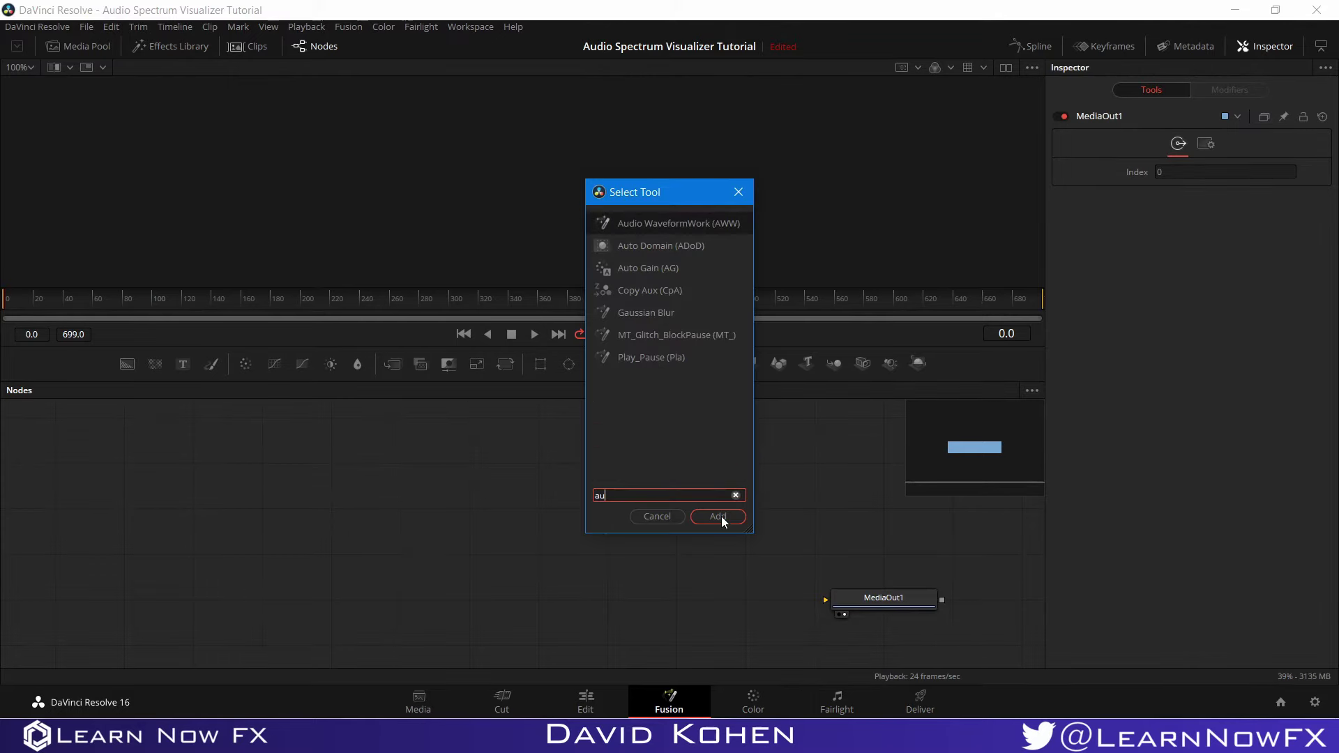
{"action": "left_click", "coordinate": [720, 516]}
{"action": "left_click_drag", "start_coordinate": [349, 552], "coordinate": [413, 511]}
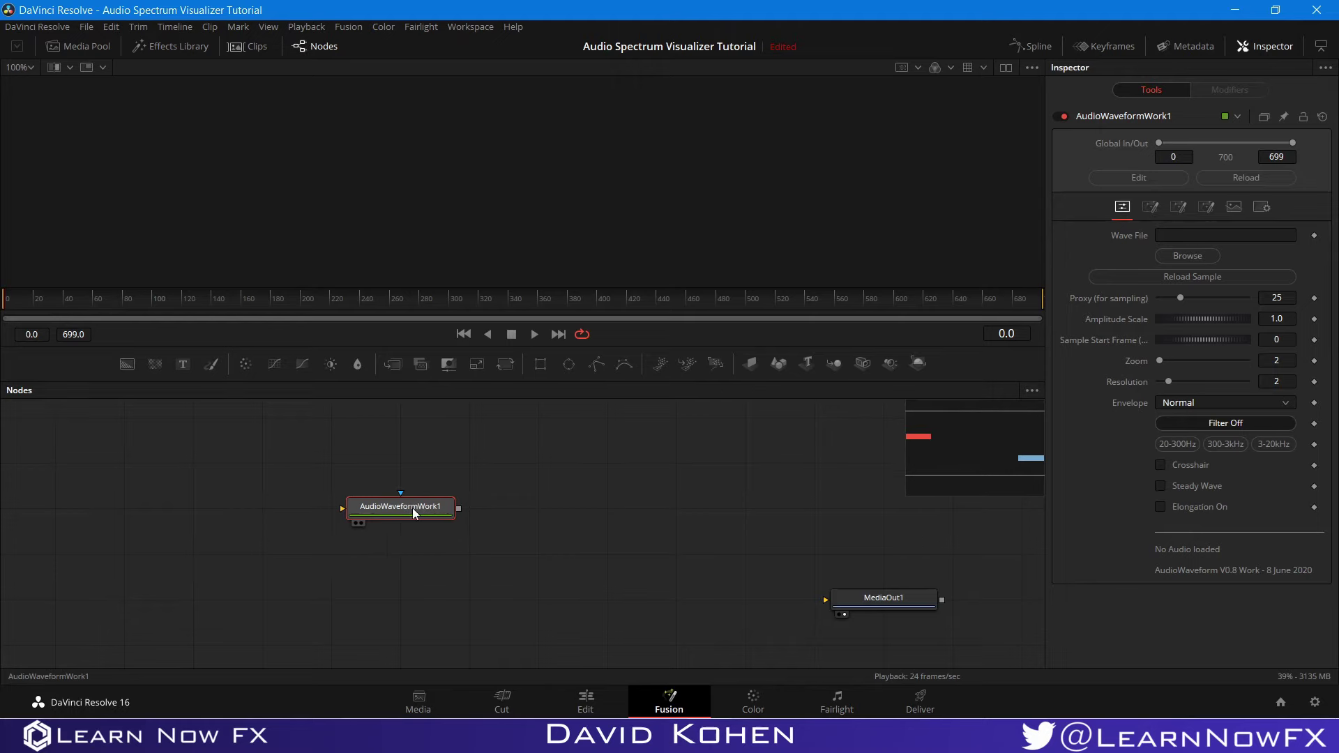
{"action": "left_click", "coordinate": [361, 523]}
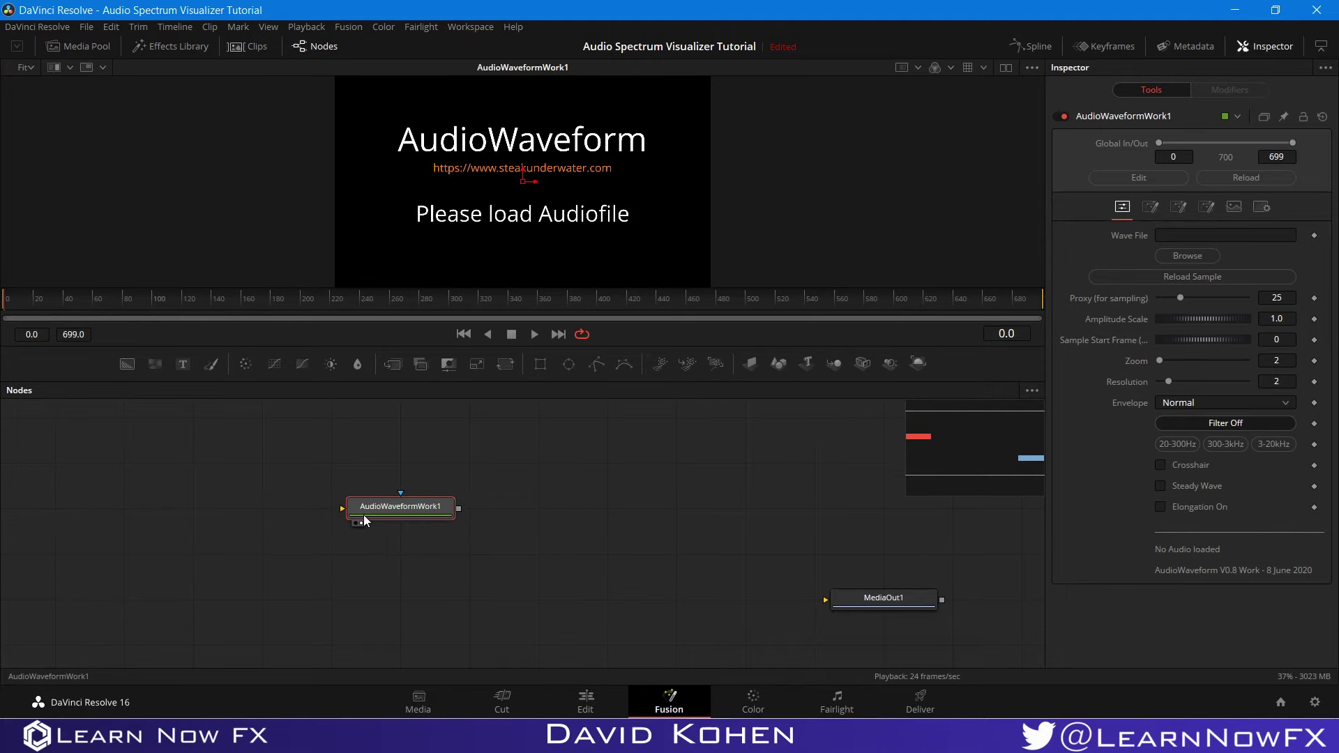
{"action": "scroll", "coordinate": [462, 224], "scroll_direction": "left", "scroll_amount": 2}
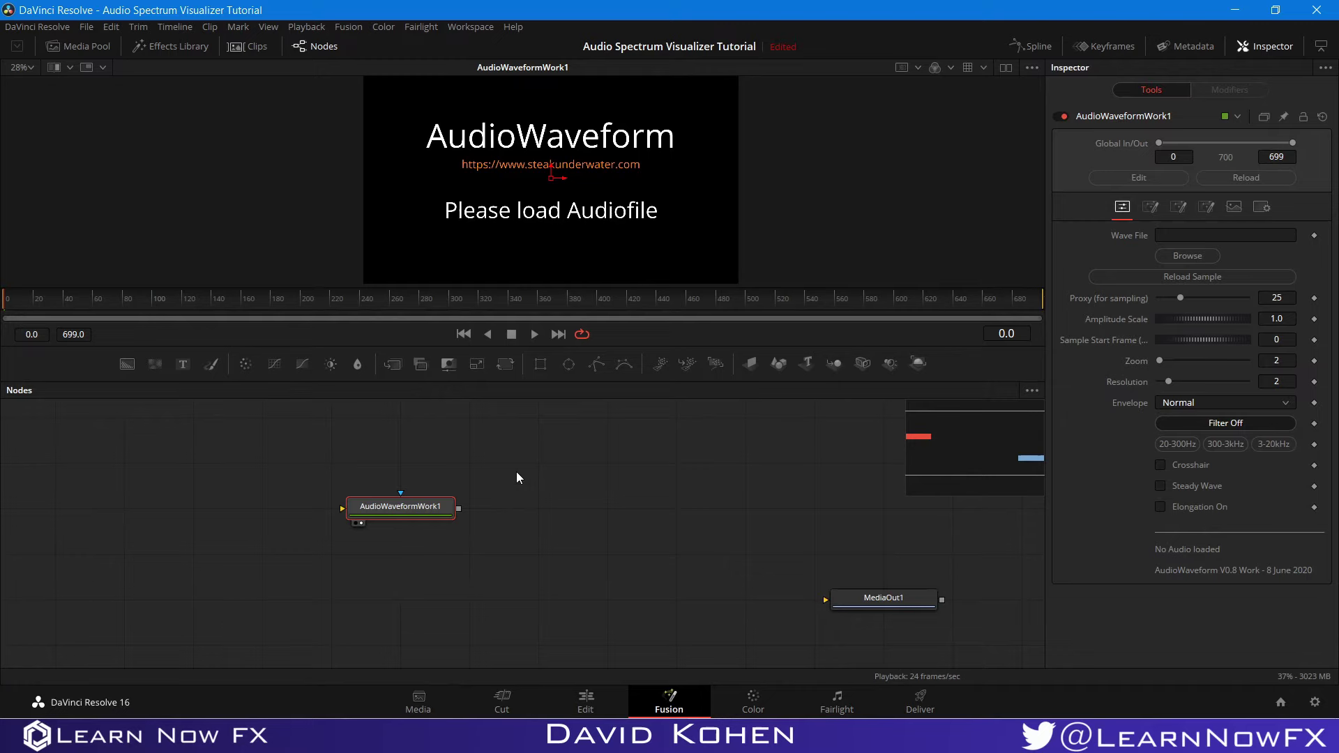
Step: Deselect the AudioWaveformWork1 node, then nudge it slightly upward in the node graph
{"action": "mouse_move", "coordinate": [420, 516]}
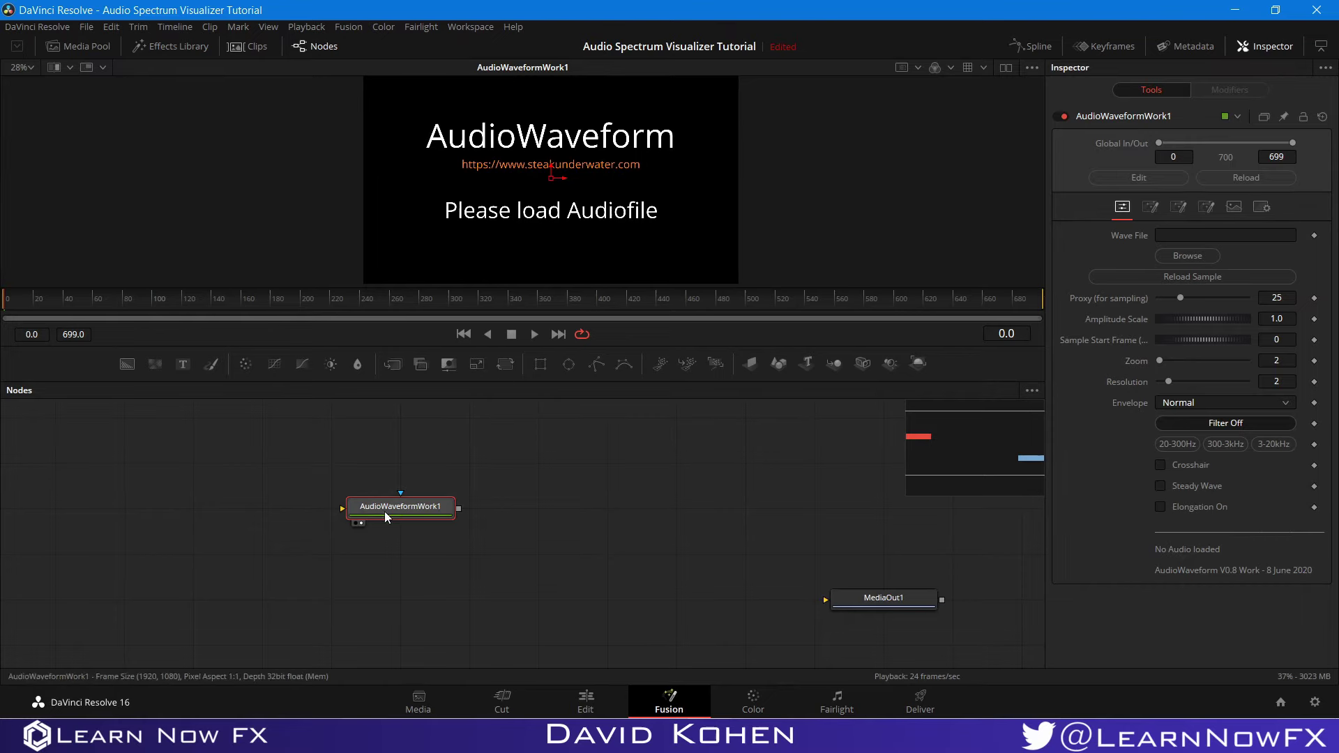
{"action": "left_click", "coordinate": [572, 501]}
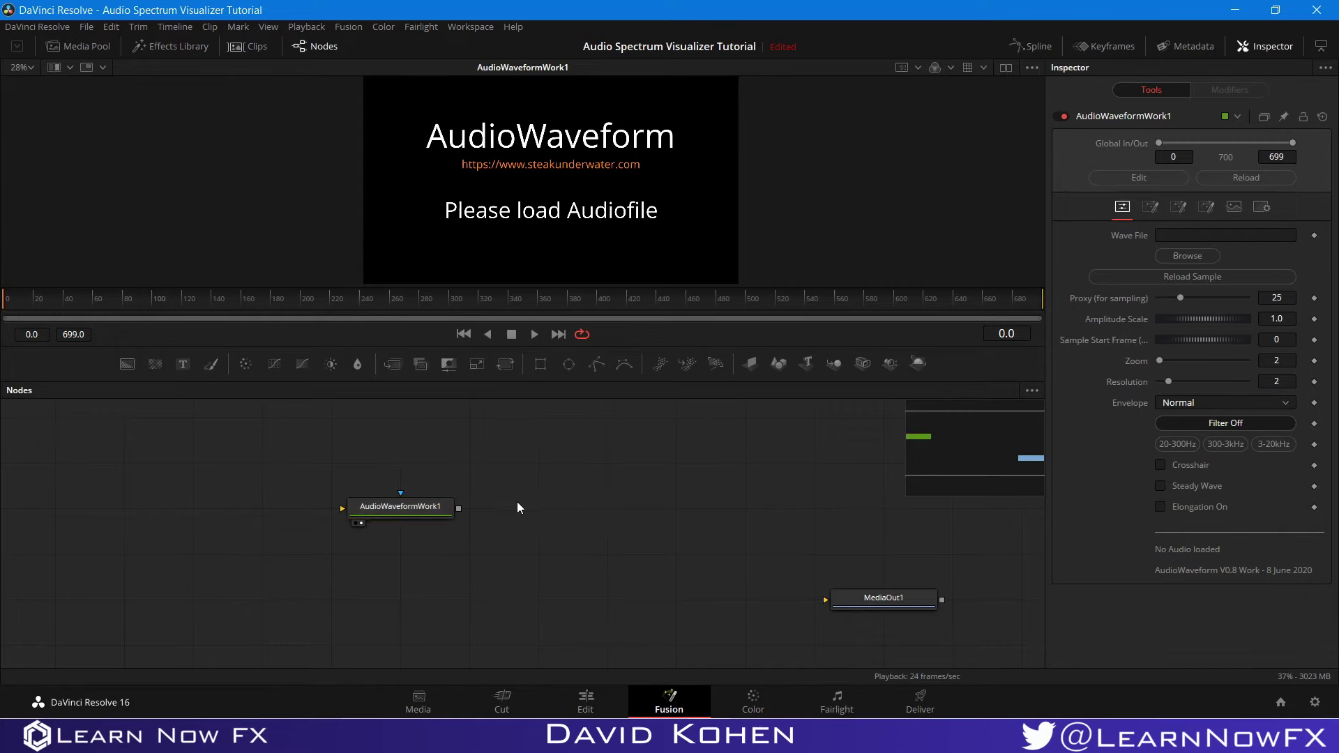
{"action": "left_click_drag", "start_coordinate": [407, 501], "coordinate": [405, 457]}
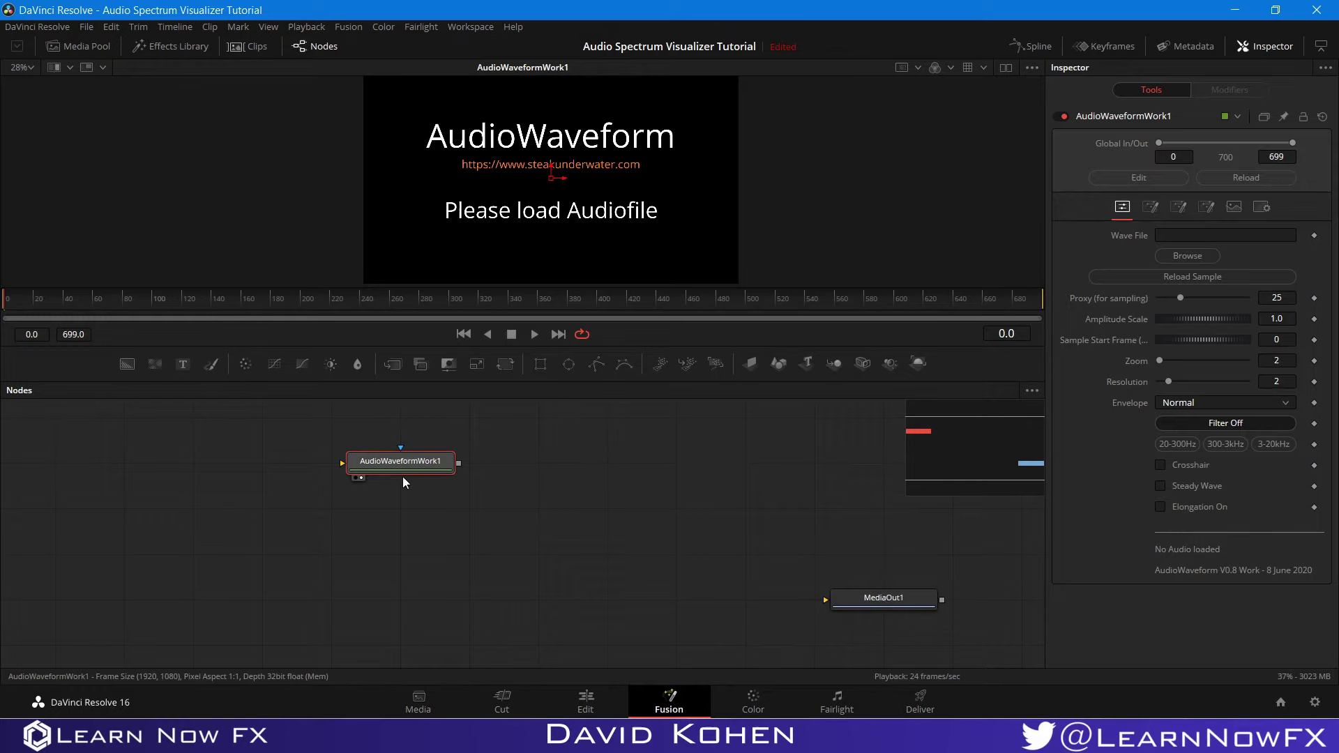
Step: Load Track.wav as AudioWaveformWork1's wave file so its white waveform appears in the viewer
{"action": "left_click", "coordinate": [1186, 255]}
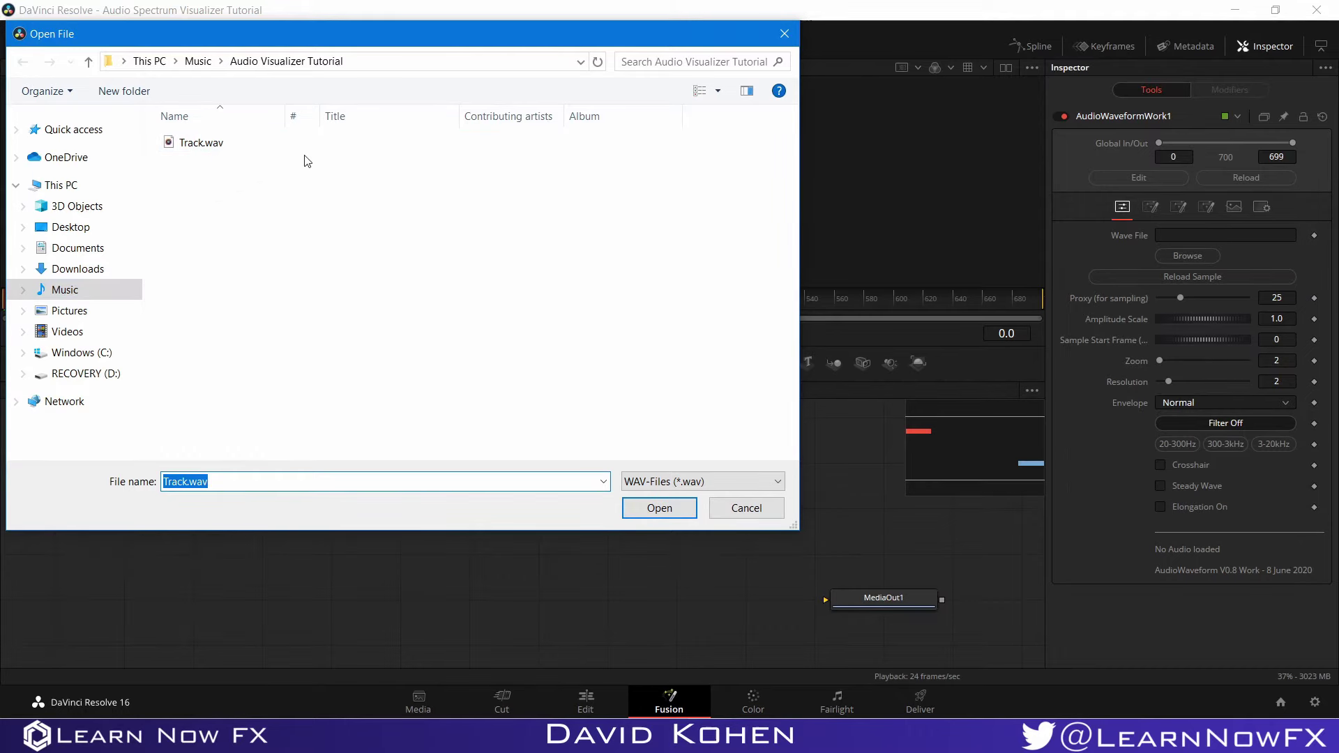
{"action": "left_click", "coordinate": [322, 148]}
{"action": "left_click", "coordinate": [663, 509]}
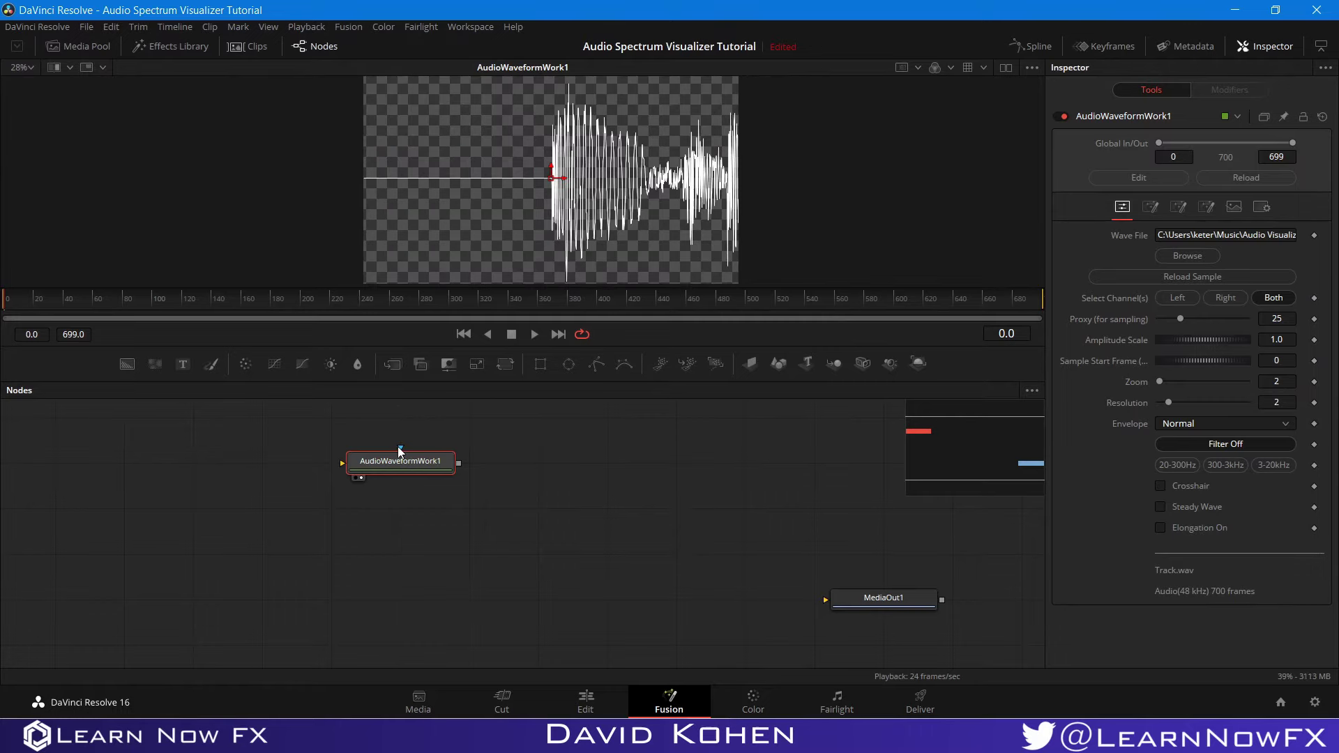
{"action": "left_click_drag", "start_coordinate": [379, 475], "coordinate": [309, 521]}
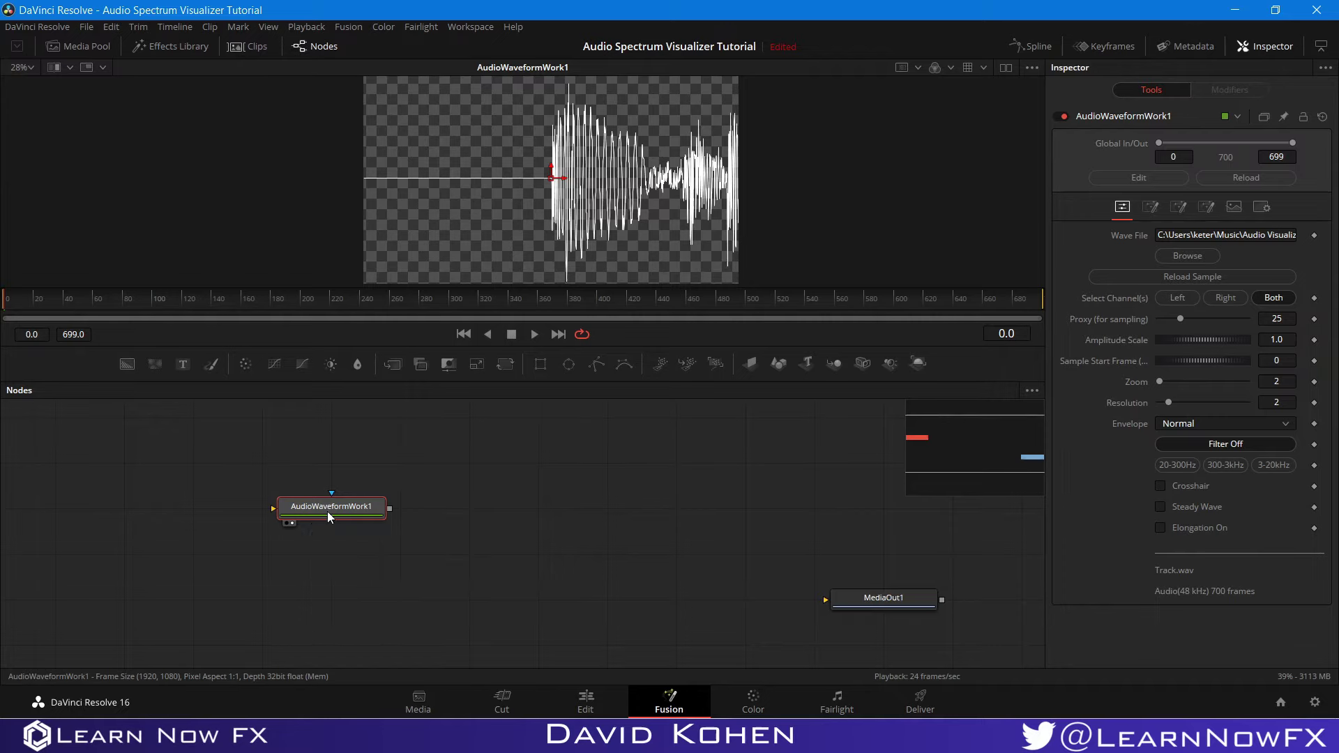
Step: Enable the spectrum with FFT size 1024, Scale 0.131 and Needles appearance
{"action": "left_click", "coordinate": [1178, 207]}
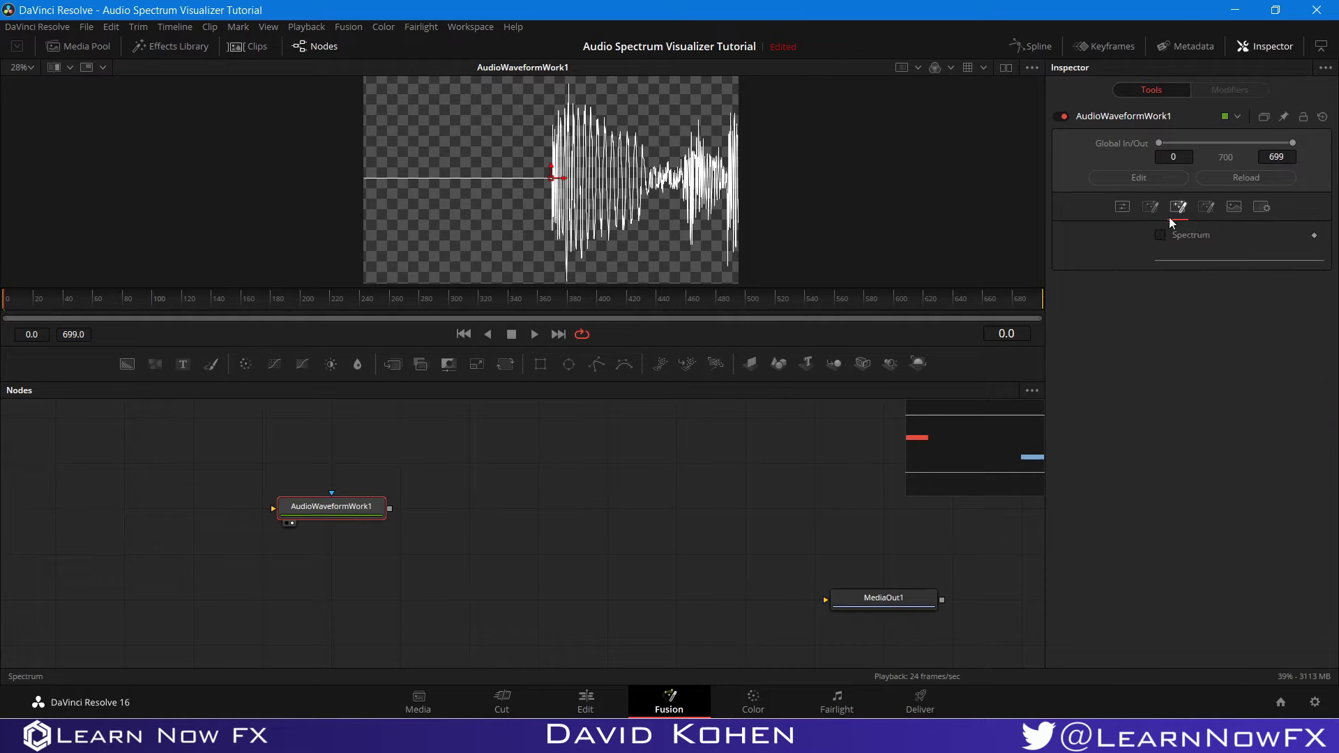
{"action": "left_click", "coordinate": [1161, 234]}
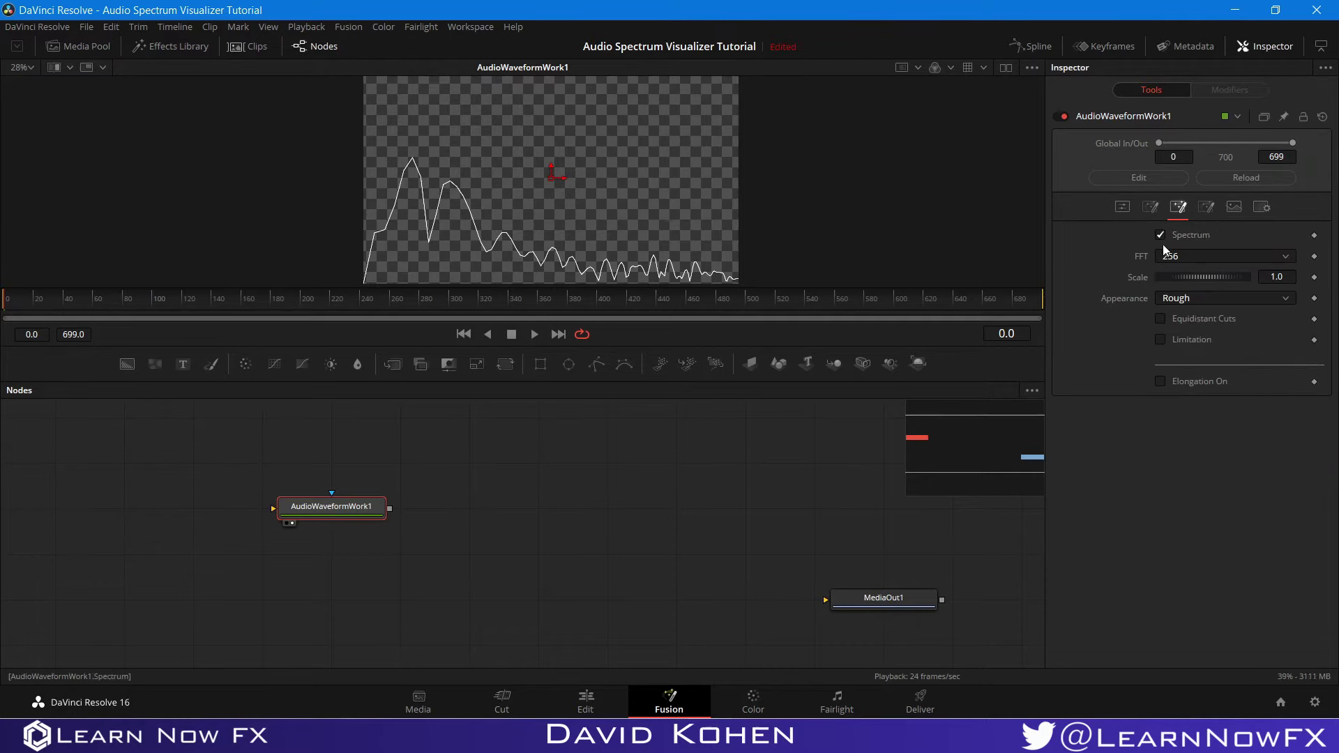
{"action": "left_click", "coordinate": [1170, 255]}
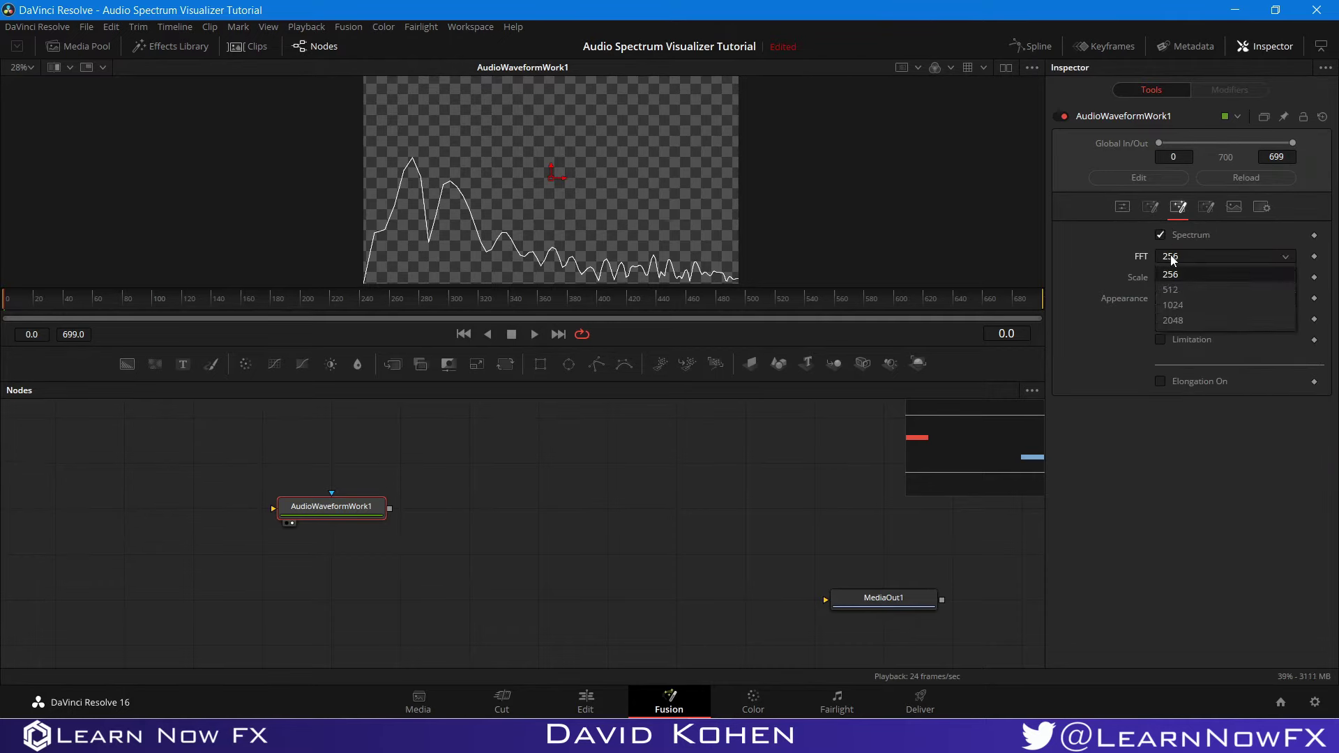
{"action": "left_click", "coordinate": [1174, 306]}
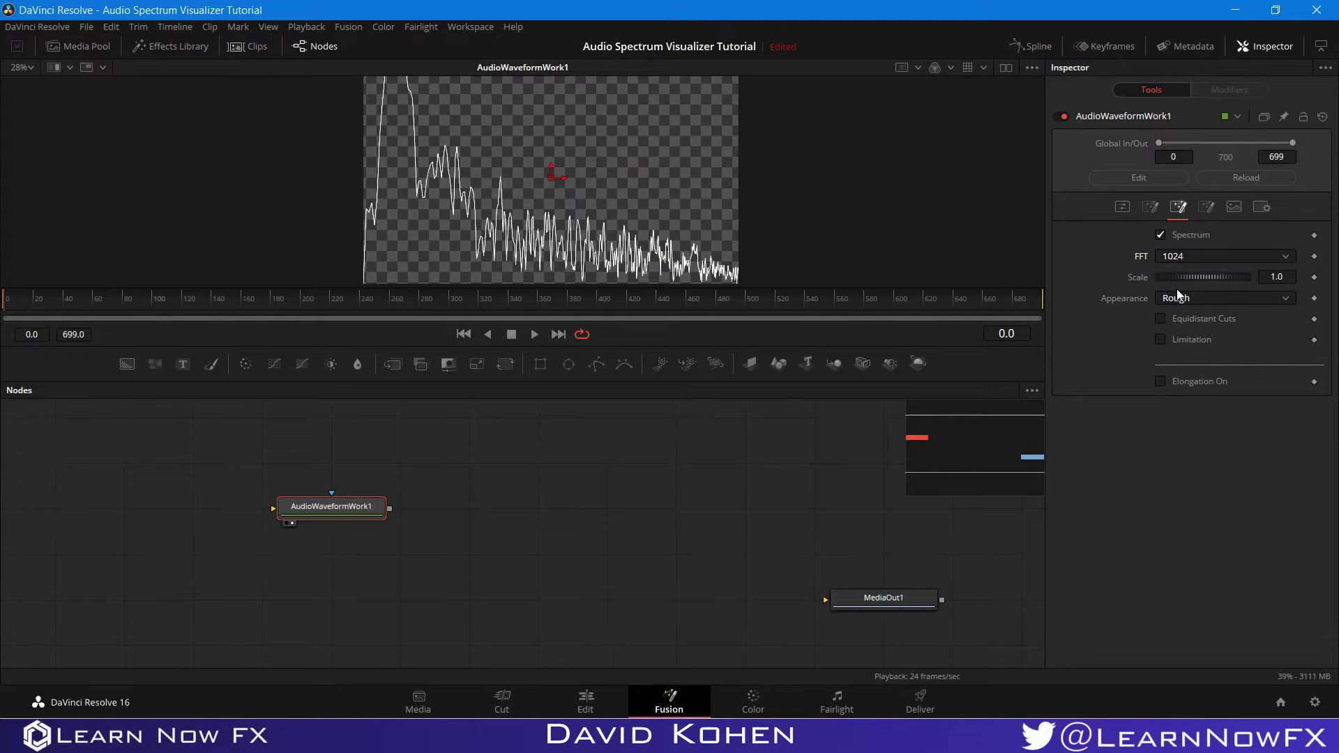
{"action": "left_click_drag", "start_coordinate": [1191, 278], "coordinate": [1183, 279]}
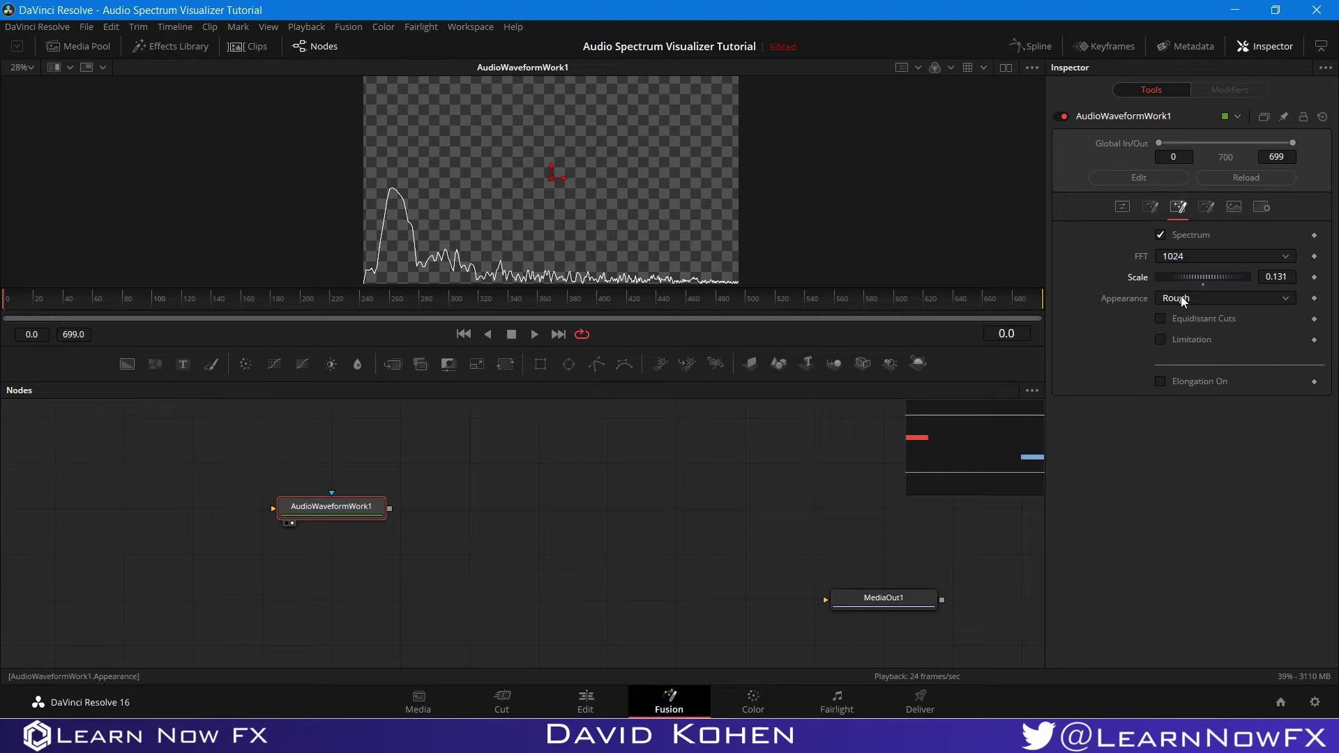
{"action": "left_click", "coordinate": [1181, 296]}
{"action": "left_click", "coordinate": [1185, 363]}
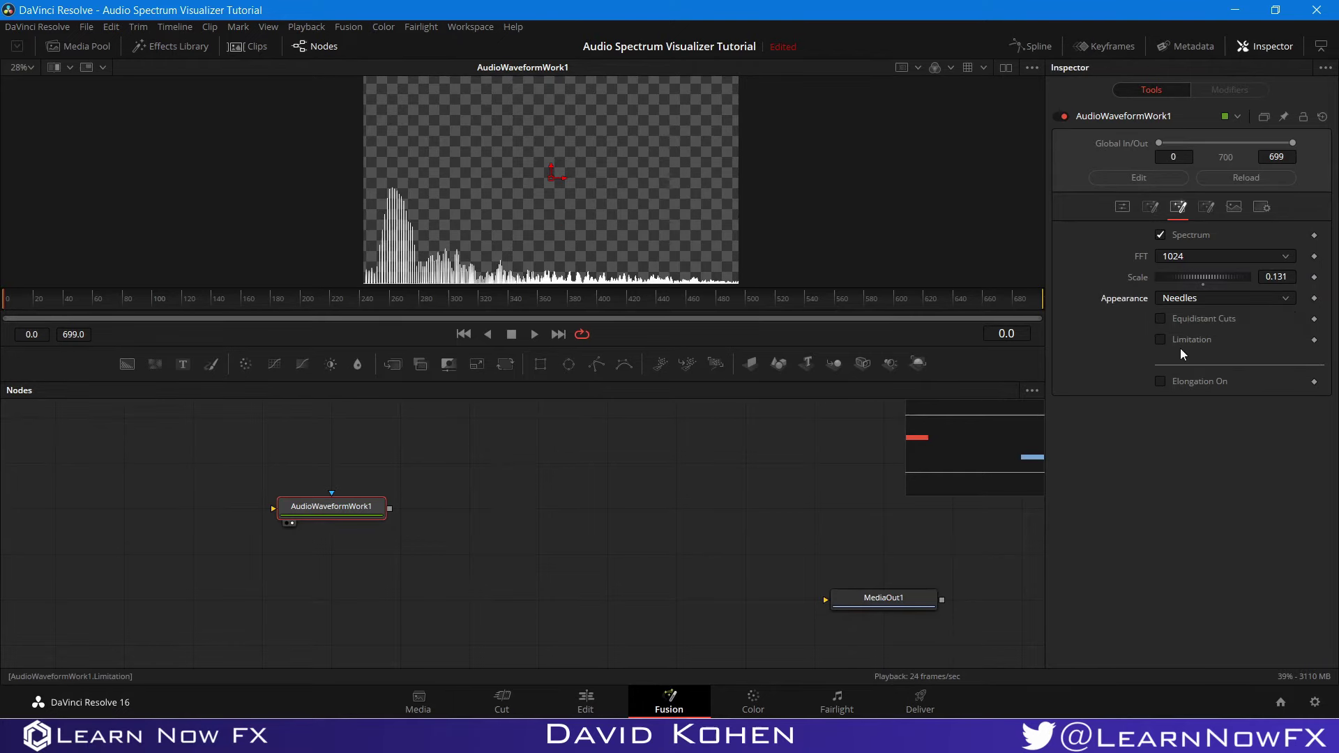
Step: Turn on Equidistant Cuts, set Steps to 3, and play back to preview
{"action": "left_click", "coordinate": [1160, 319]}
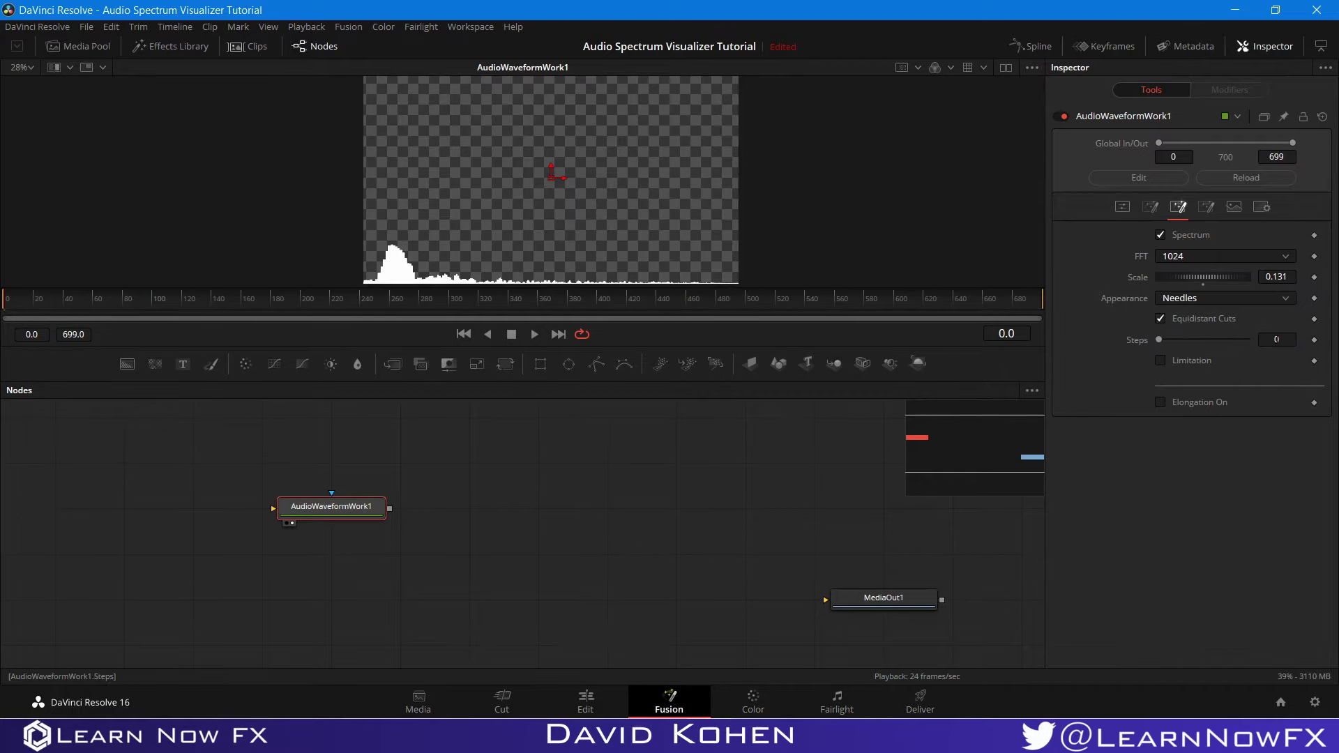
{"action": "left_click", "coordinate": [1276, 339]}
{"action": "type", "text": "3"}
{"action": "key", "text": "Return"}
{"action": "key", "text": "space"}
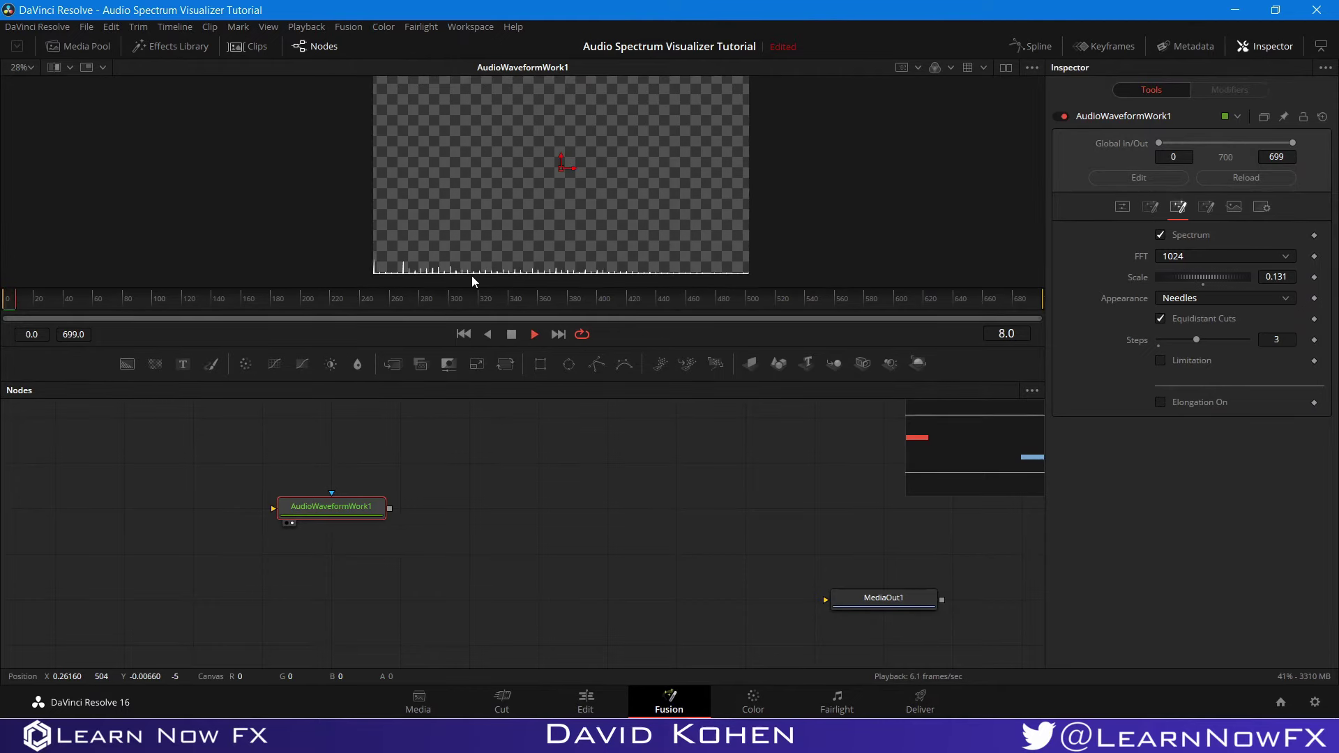
{"action": "key", "text": "space"}
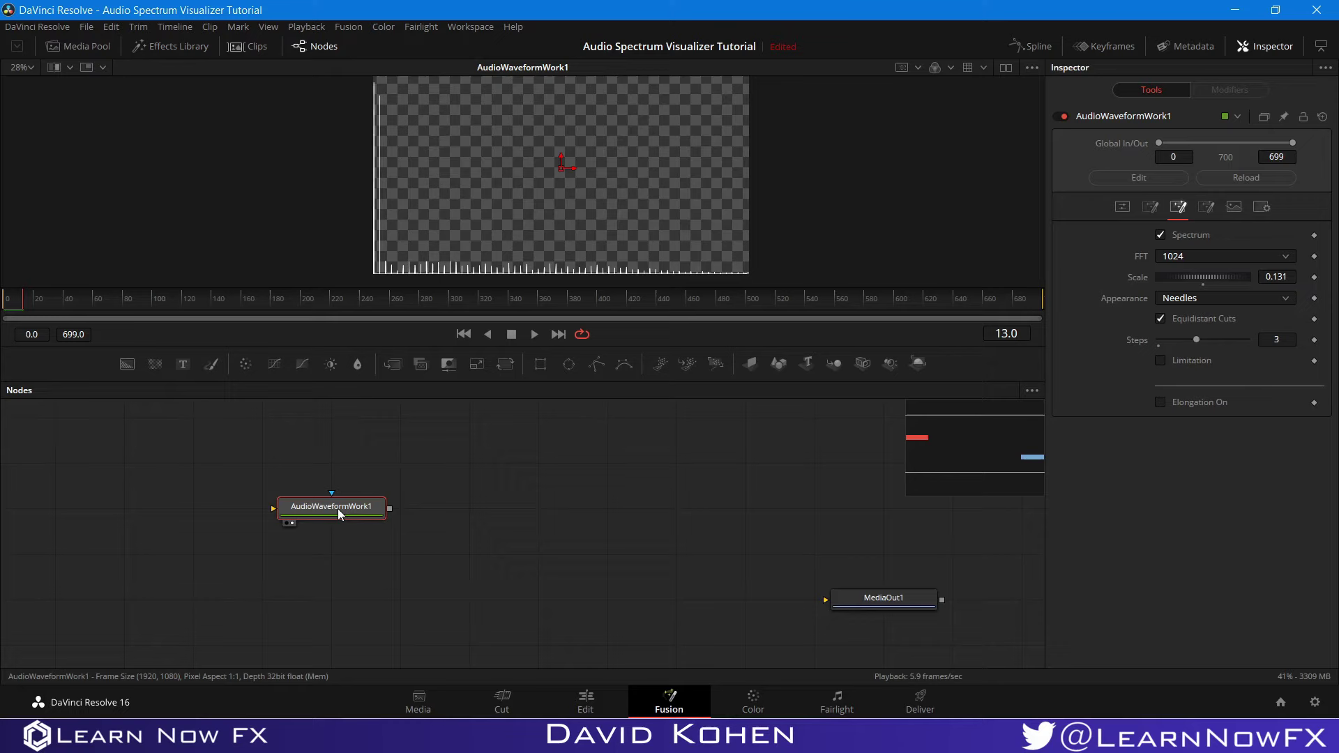
Step: Try the audio band filters and settle on the 300-3kHz band
{"action": "left_click", "coordinate": [1120, 208]}
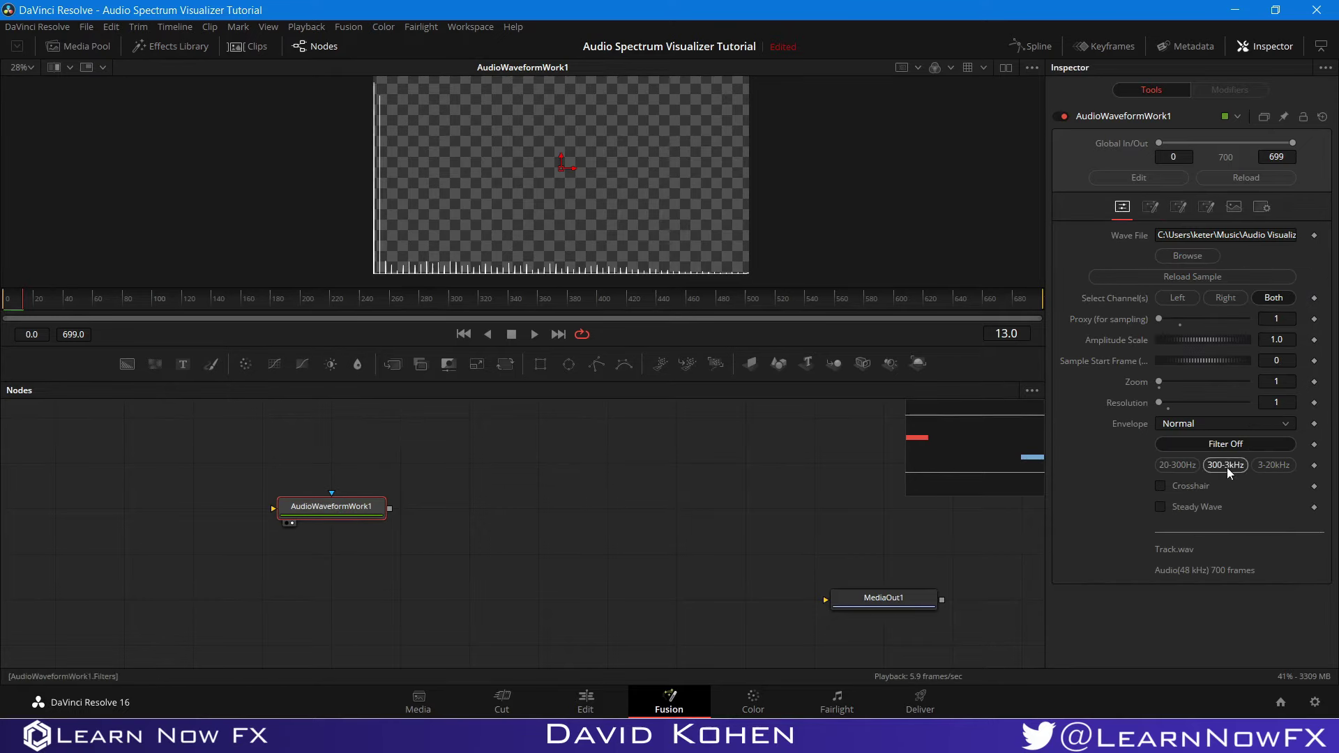
{"action": "left_click", "coordinate": [1176, 465]}
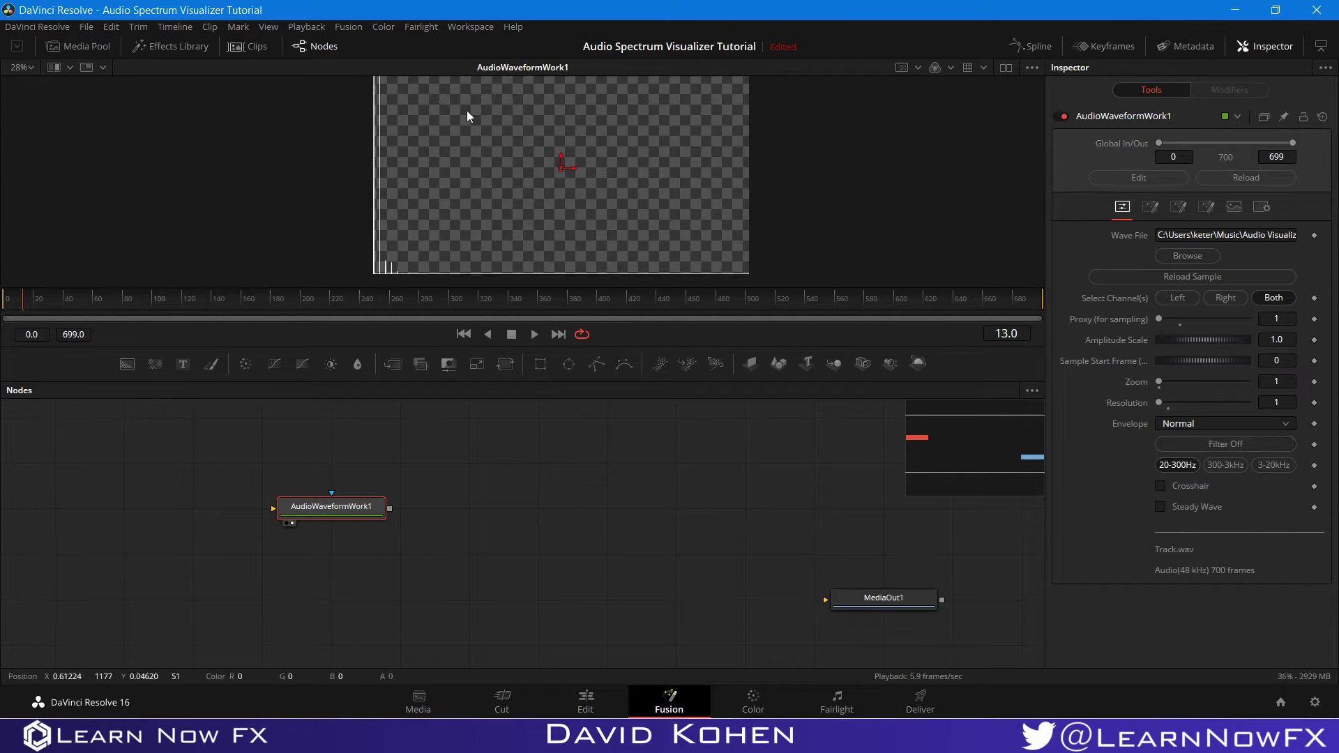
{"action": "left_click", "coordinate": [1222, 467]}
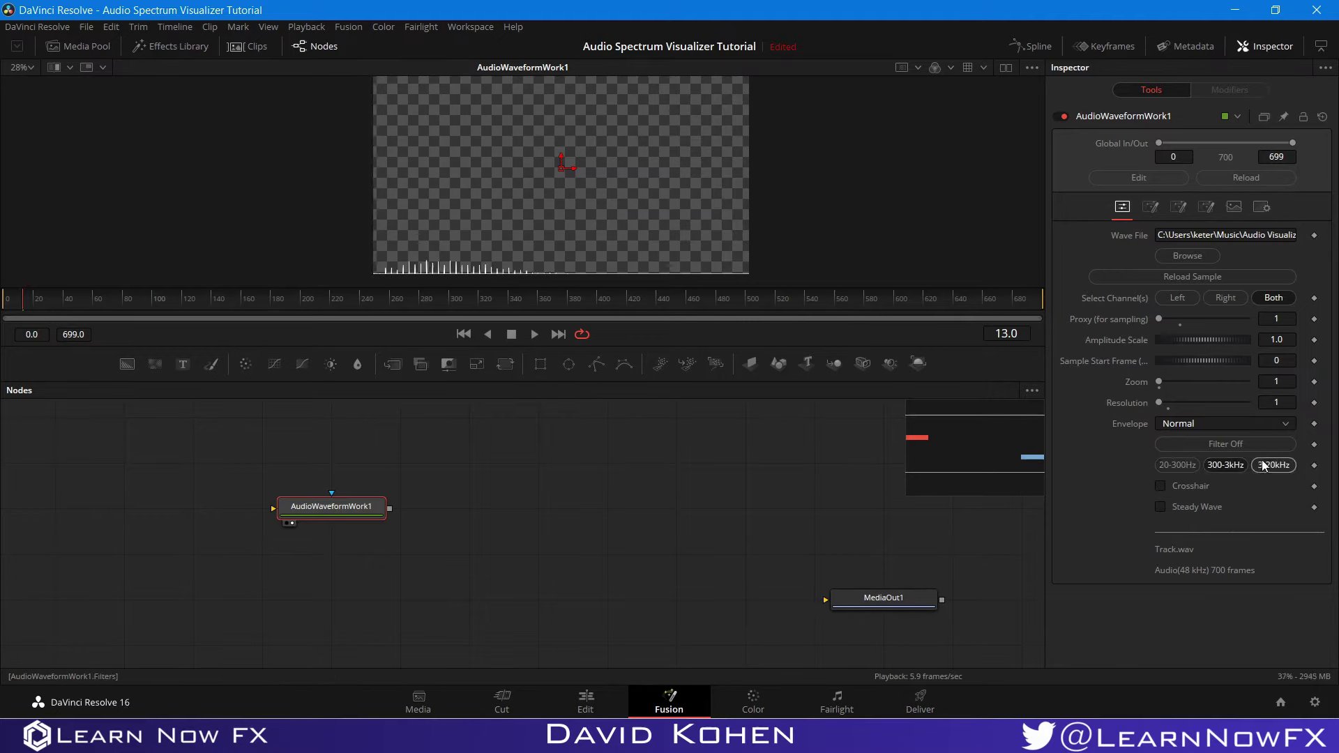
{"action": "left_click", "coordinate": [1274, 465]}
{"action": "left_click", "coordinate": [1245, 466]}
Step: Raise the spectrum Scale to 0.565 and play back to preview the taller needles
{"action": "left_click", "coordinate": [1179, 205]}
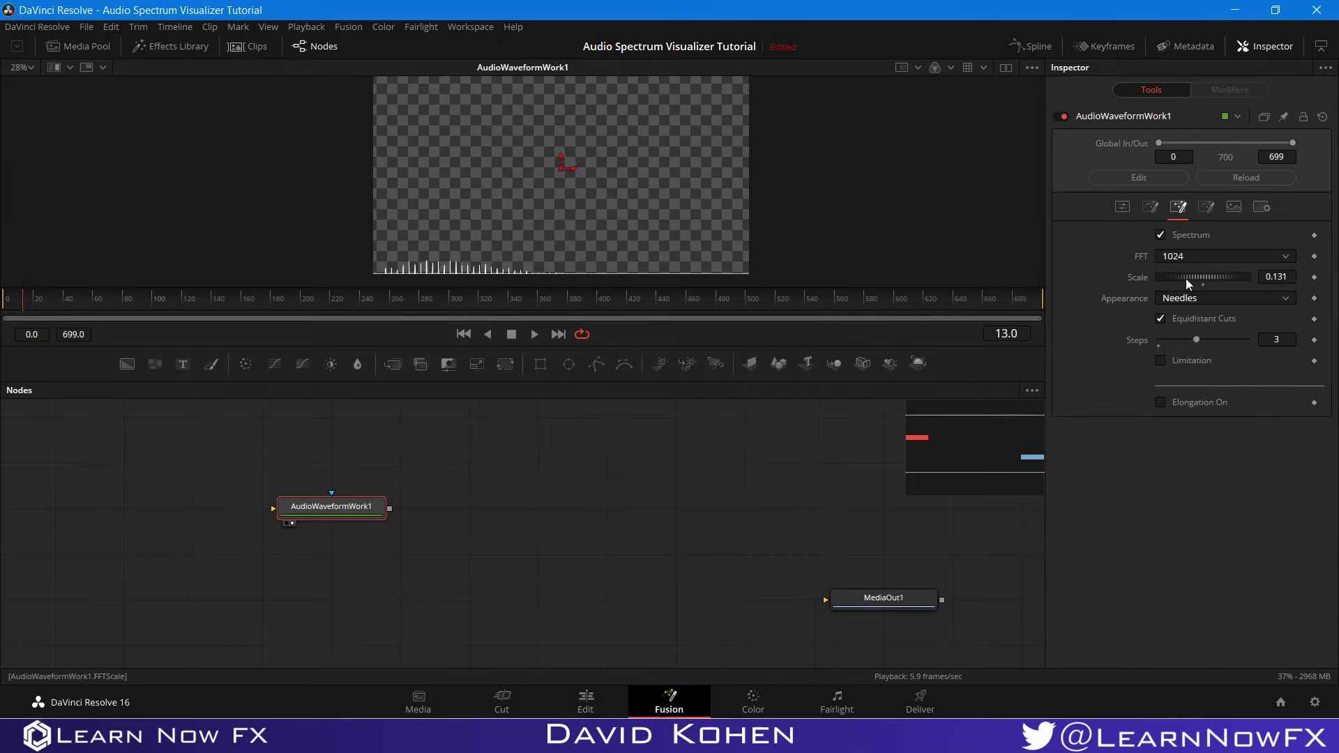
{"action": "left_click_drag", "start_coordinate": [1191, 278], "coordinate": [1190, 278]}
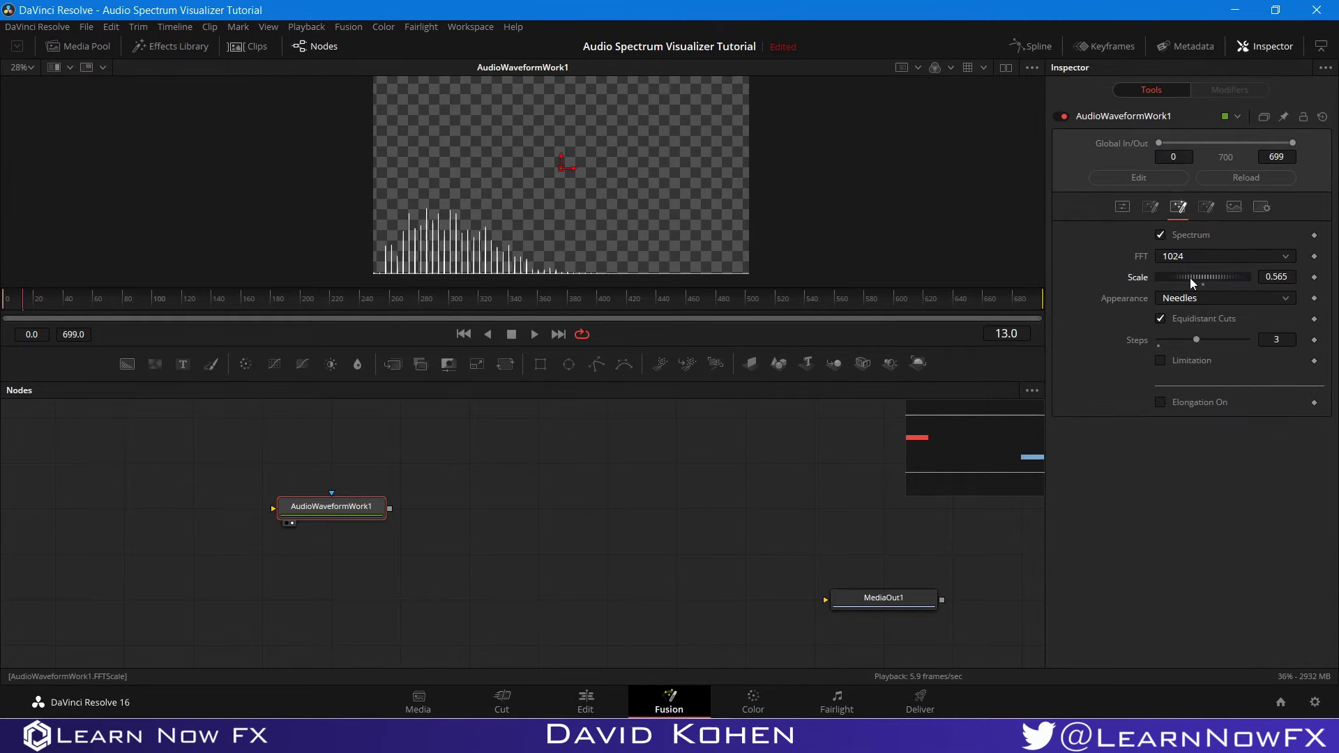
{"action": "key", "text": "space"}
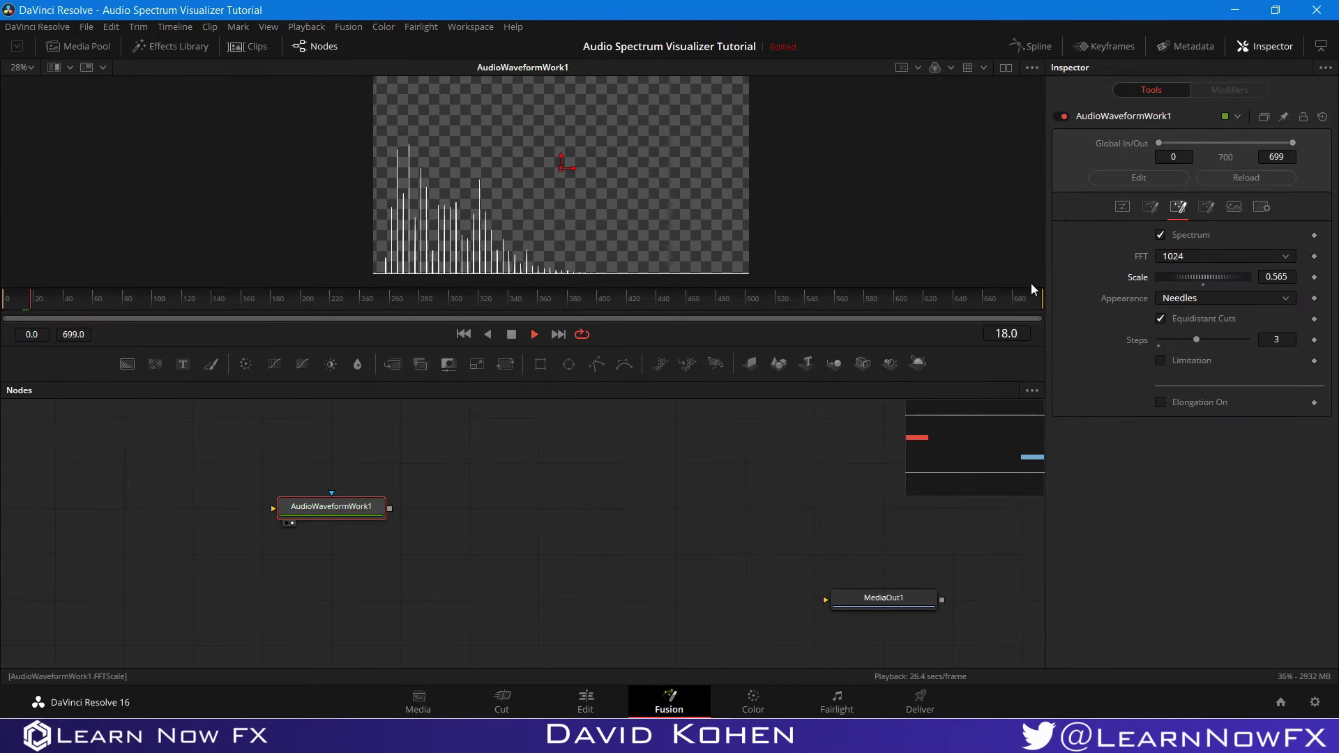
{"action": "scroll", "coordinate": [598, 270], "scroll_direction": "up", "scroll_amount": 3}
{"action": "scroll", "coordinate": [643, 265], "scroll_direction": "down", "scroll_amount": 2}
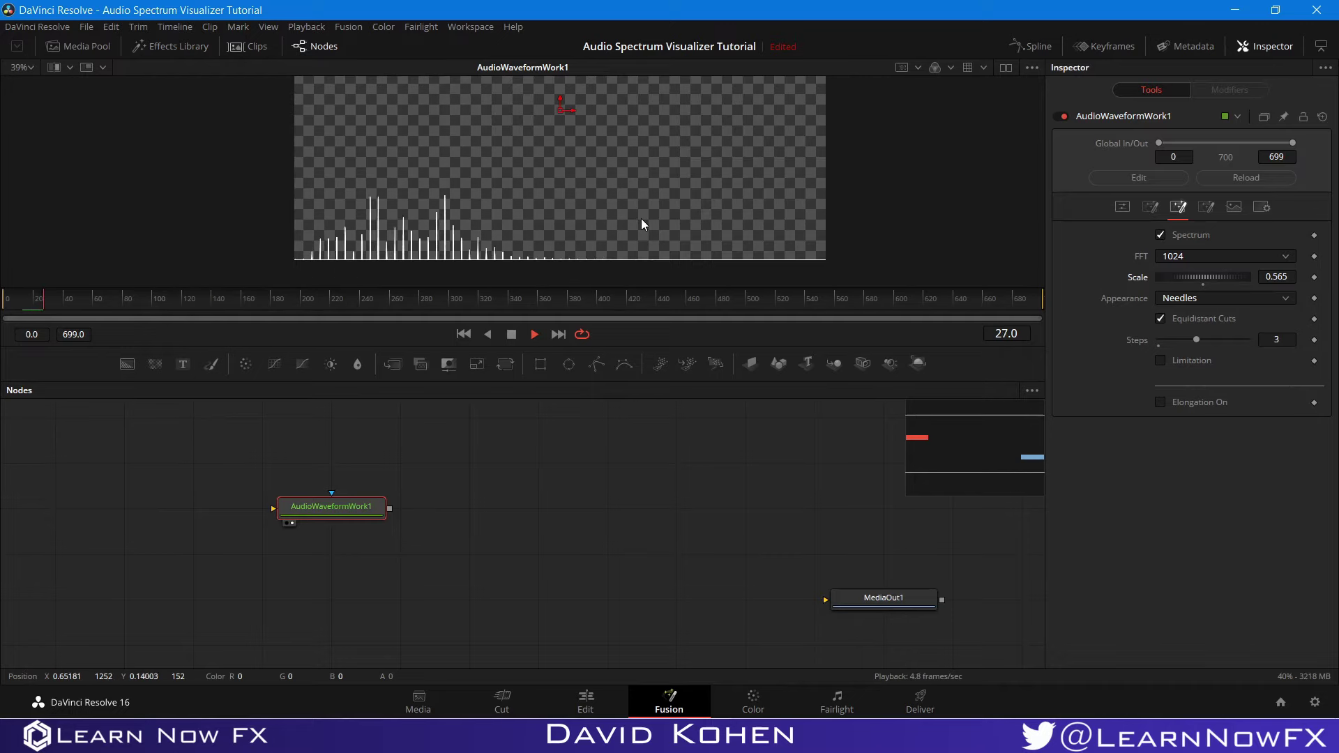
{"action": "left_click", "coordinate": [511, 334]}
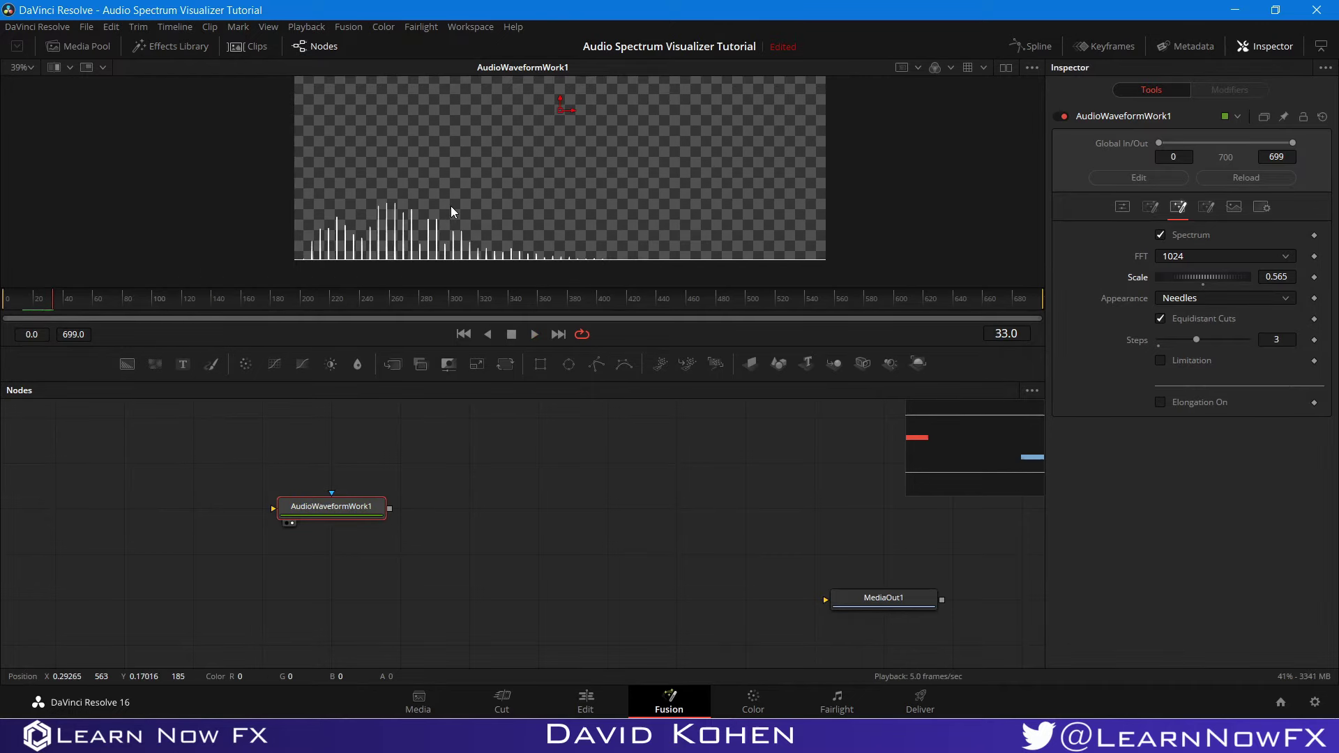
{"action": "scroll", "coordinate": [450, 206], "scroll_direction": "down", "scroll_amount": 2}
{"action": "left_click_drag", "start_coordinate": [310, 506], "coordinate": [279, 477]}
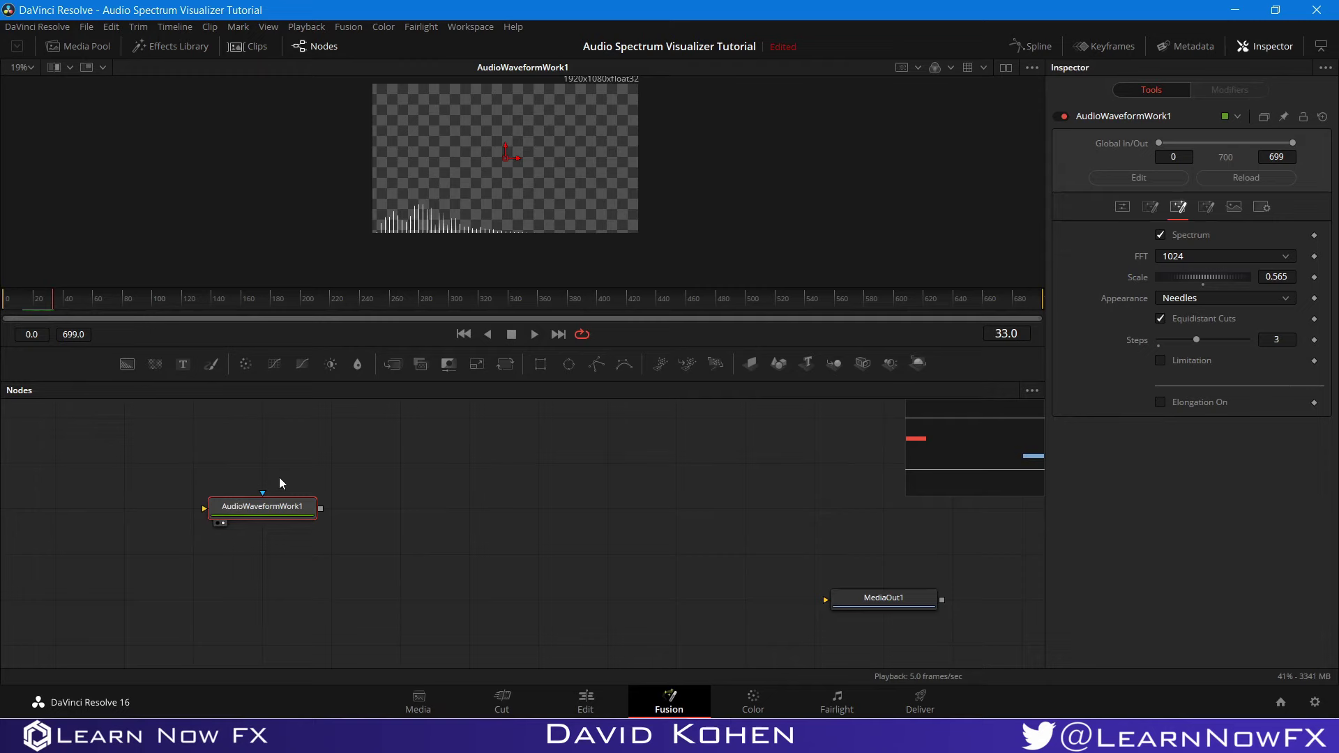
Step: Add a Transform1 node after the waveform, view it, and flip it vertically
{"action": "left_click", "coordinate": [505, 364]}
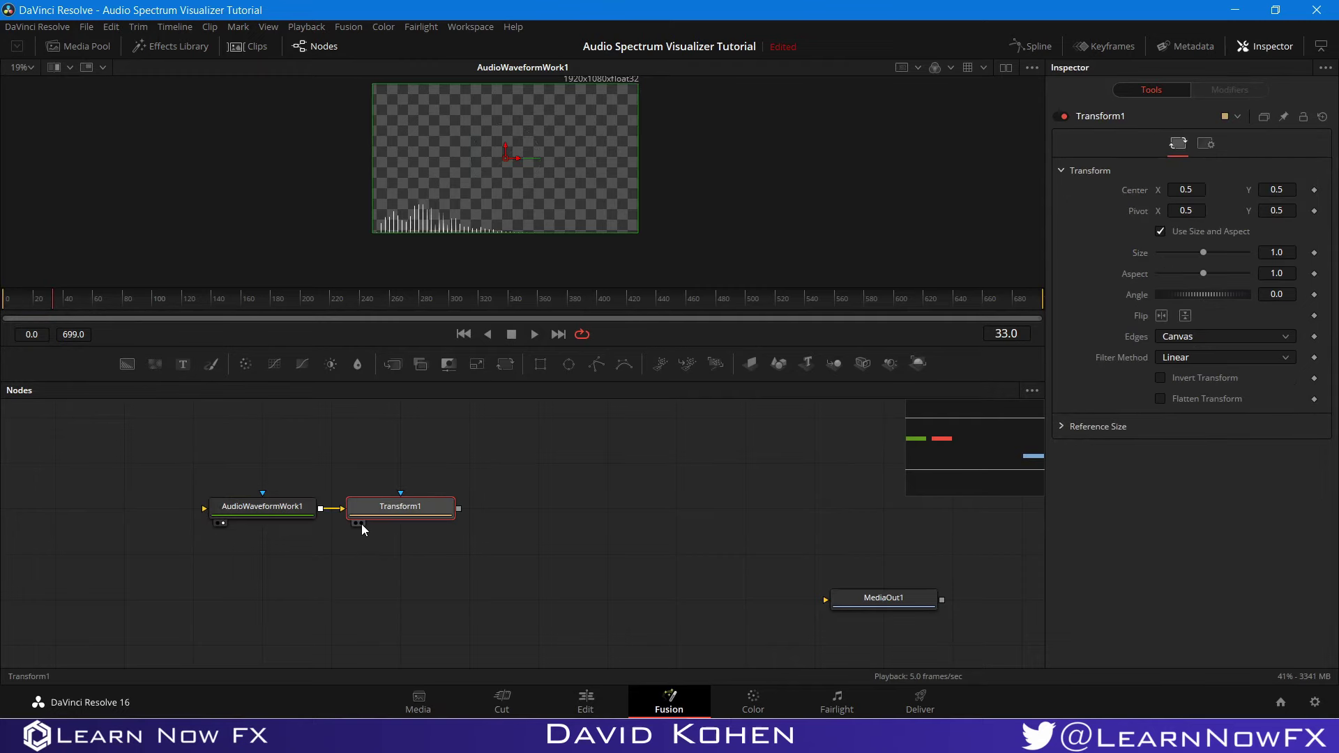
{"action": "left_click", "coordinate": [361, 523]}
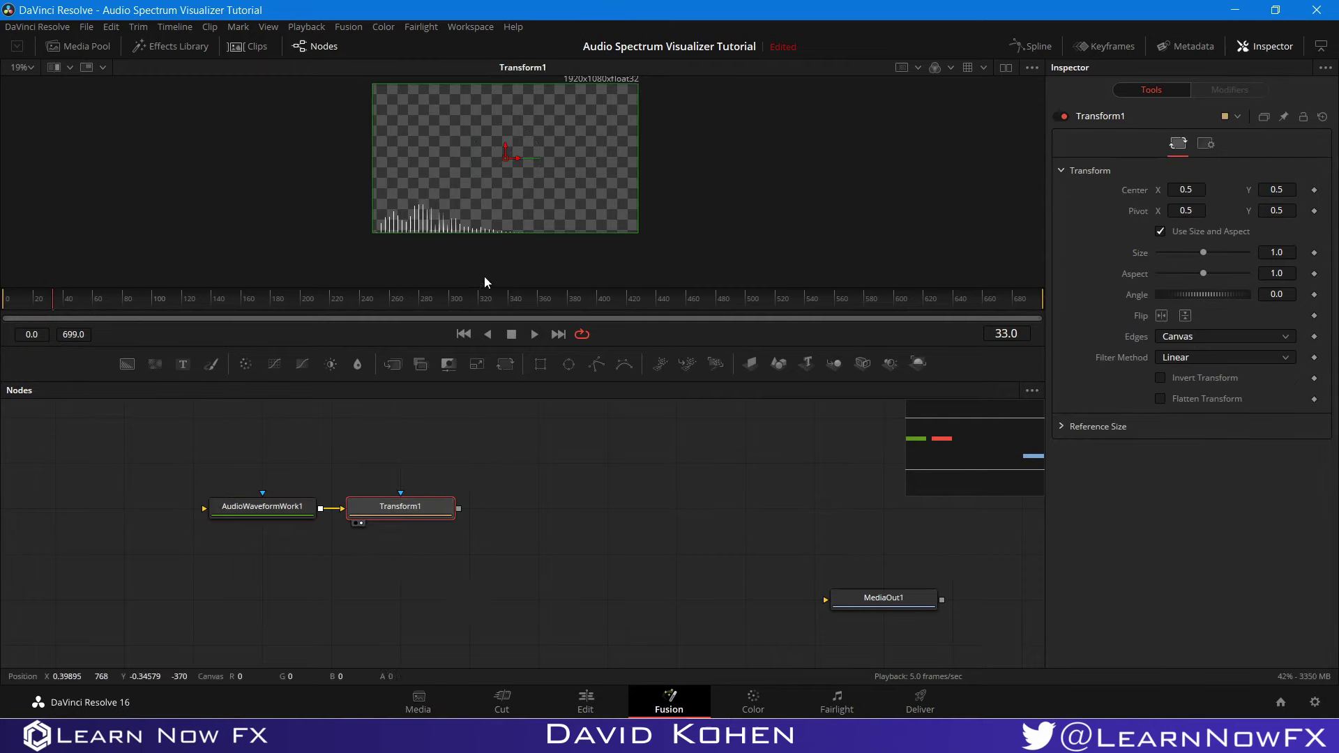
{"action": "scroll", "coordinate": [500, 195], "scroll_direction": "up", "scroll_amount": 2}
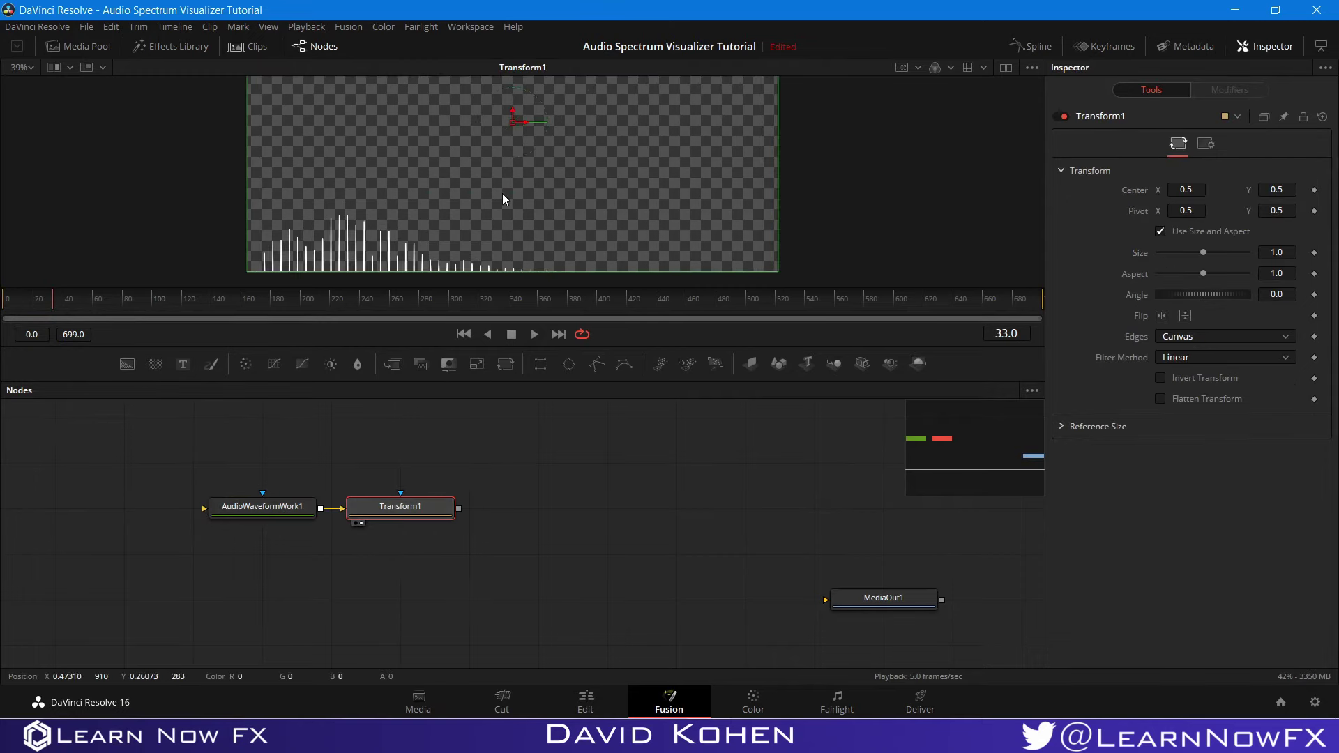
{"action": "left_click", "coordinate": [1185, 315]}
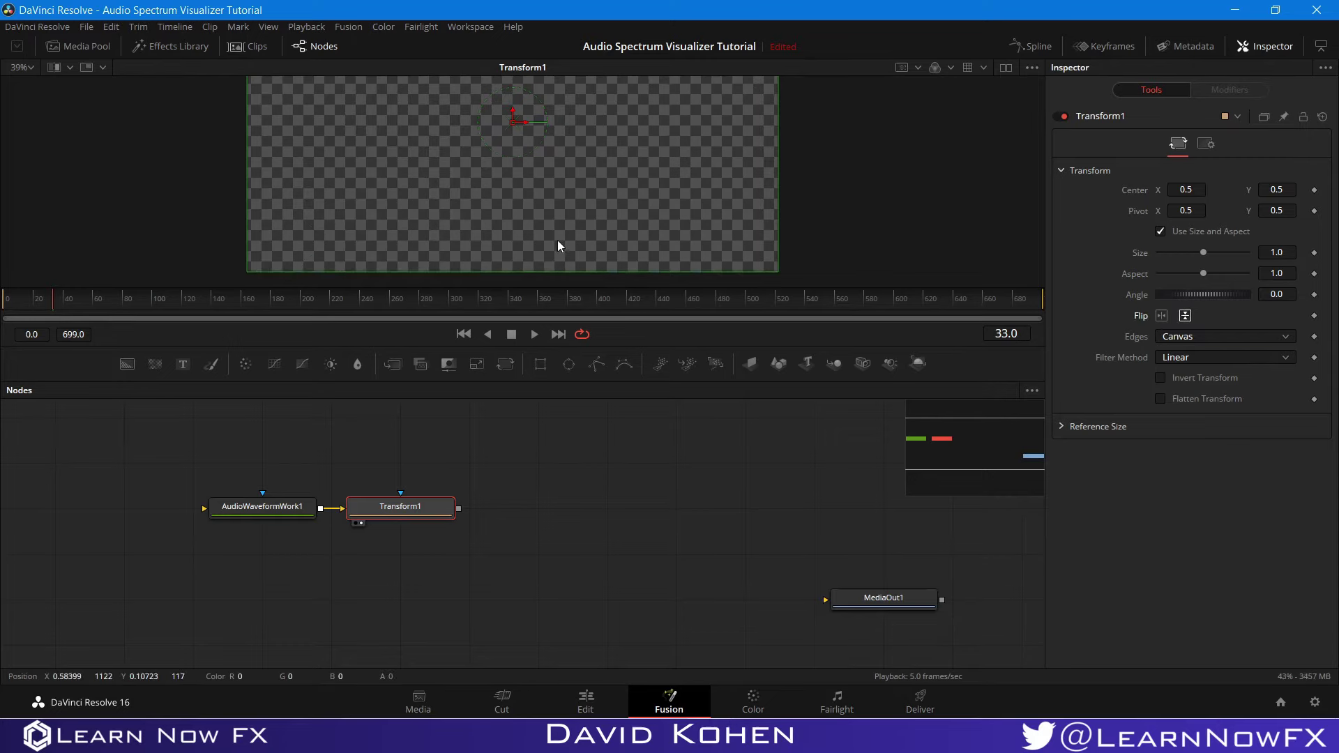
{"action": "scroll", "coordinate": [558, 239], "scroll_direction": "down", "scroll_amount": 3}
{"action": "scroll", "coordinate": [538, 206], "scroll_direction": "up", "scroll_amount": 2}
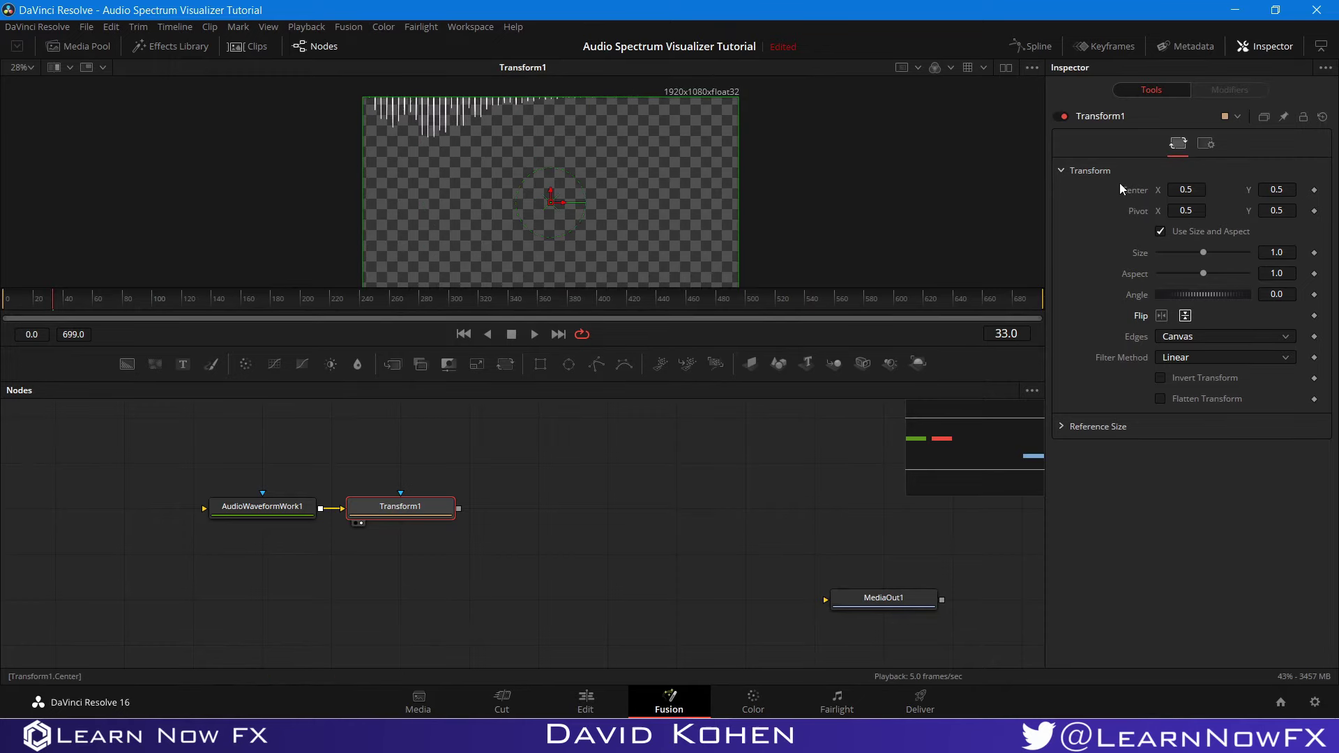
Step: Set Transform1's Center Y to 0.0 and preview the flipped spectrum at frames 584 and 228
{"action": "left_click", "coordinate": [1280, 189]}
{"action": "type", "text": "0"}
{"action": "key", "text": "Return"}
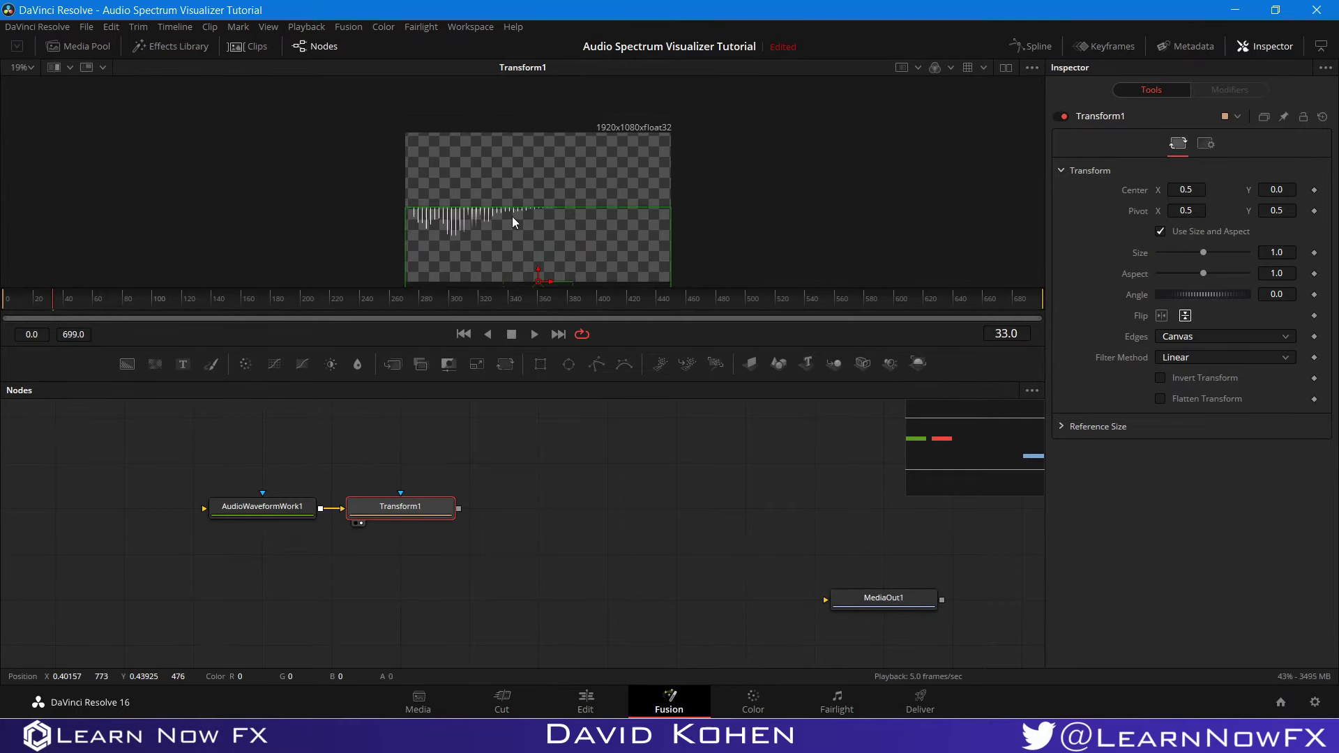
{"action": "scroll", "coordinate": [512, 216], "scroll_direction": "up", "scroll_amount": 2}
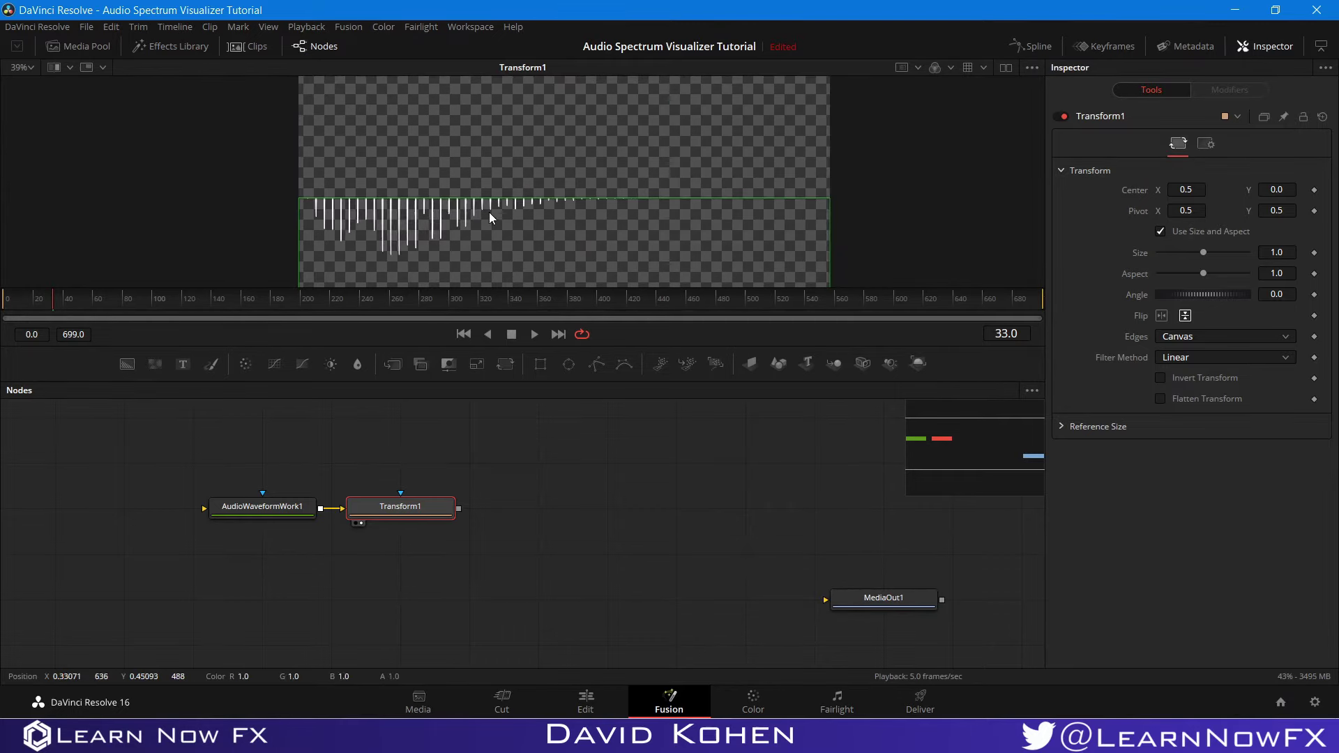
{"action": "left_click", "coordinate": [605, 551]}
{"action": "key", "text": "space"}
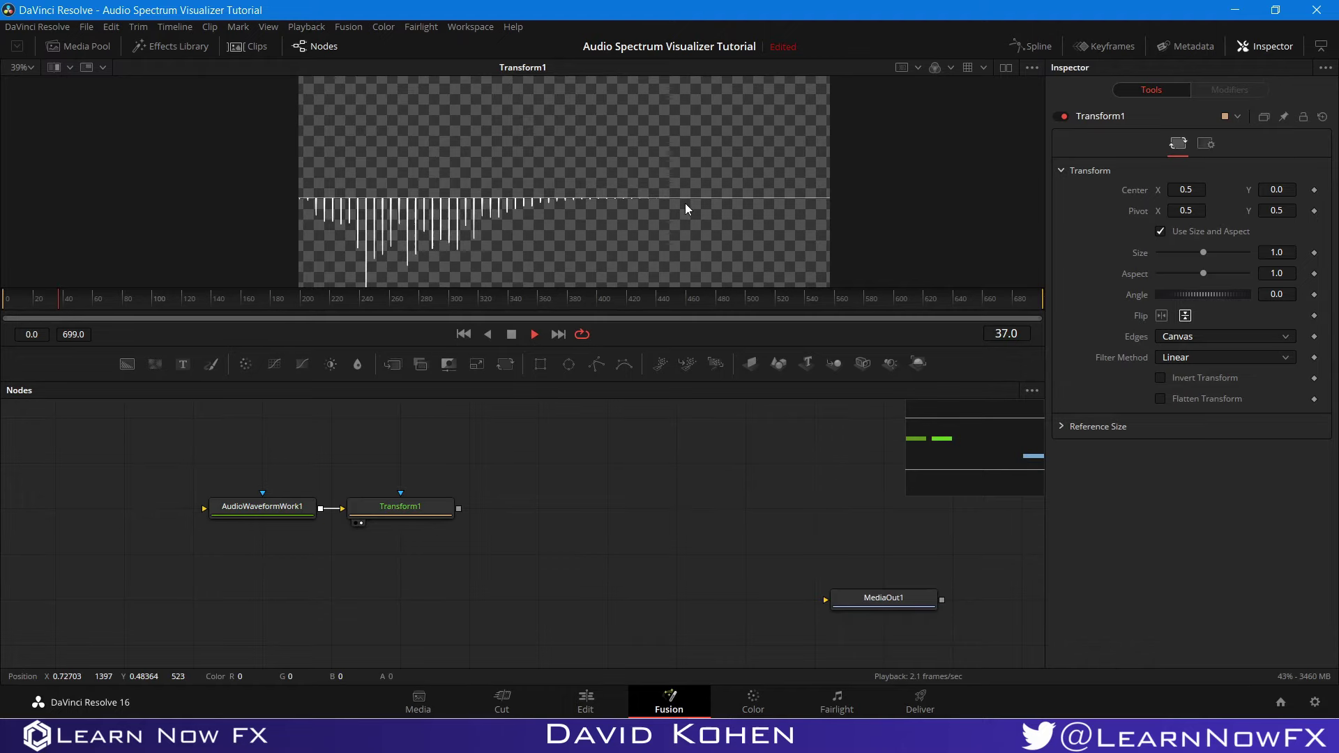
{"action": "scroll", "coordinate": [684, 203], "scroll_direction": "up", "scroll_amount": 2}
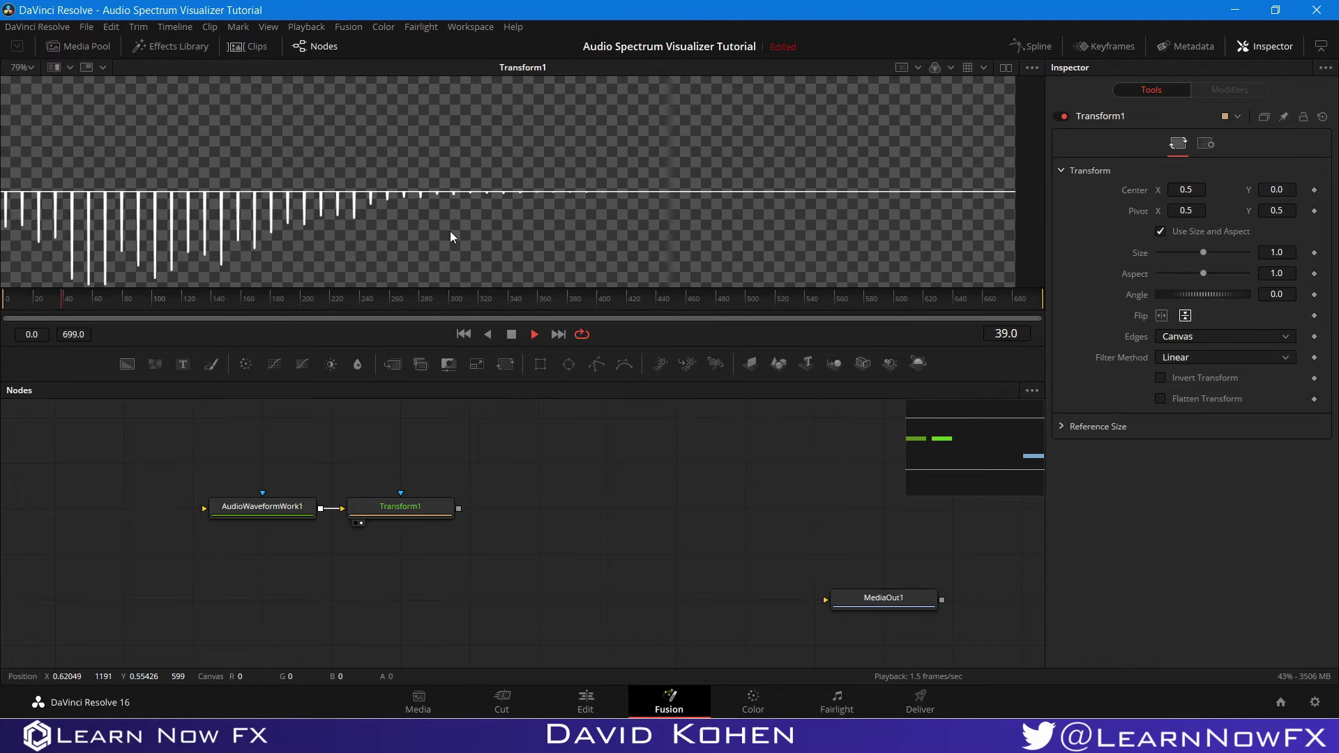
{"action": "scroll", "coordinate": [456, 230], "scroll_direction": "down", "scroll_amount": 2}
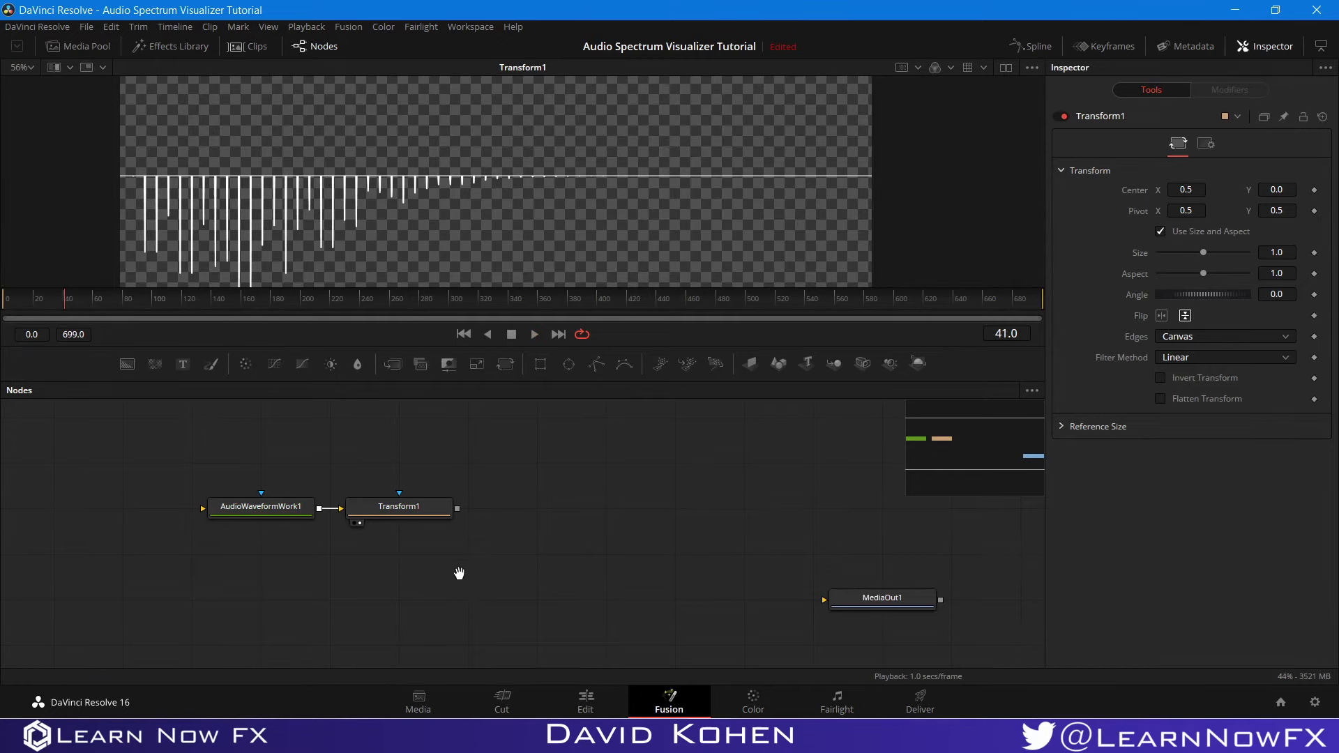
{"action": "left_click_drag", "start_coordinate": [458, 570], "coordinate": [367, 547]}
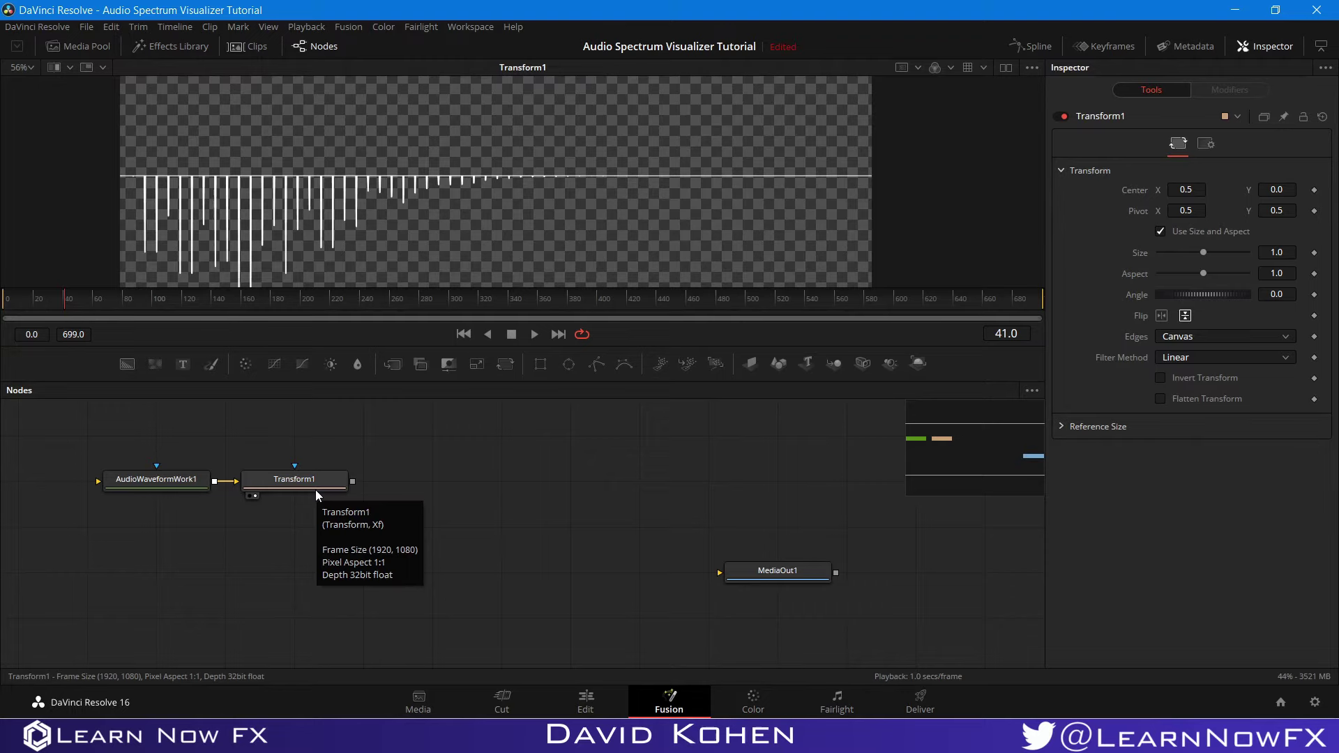
{"action": "left_click", "coordinate": [871, 300]}
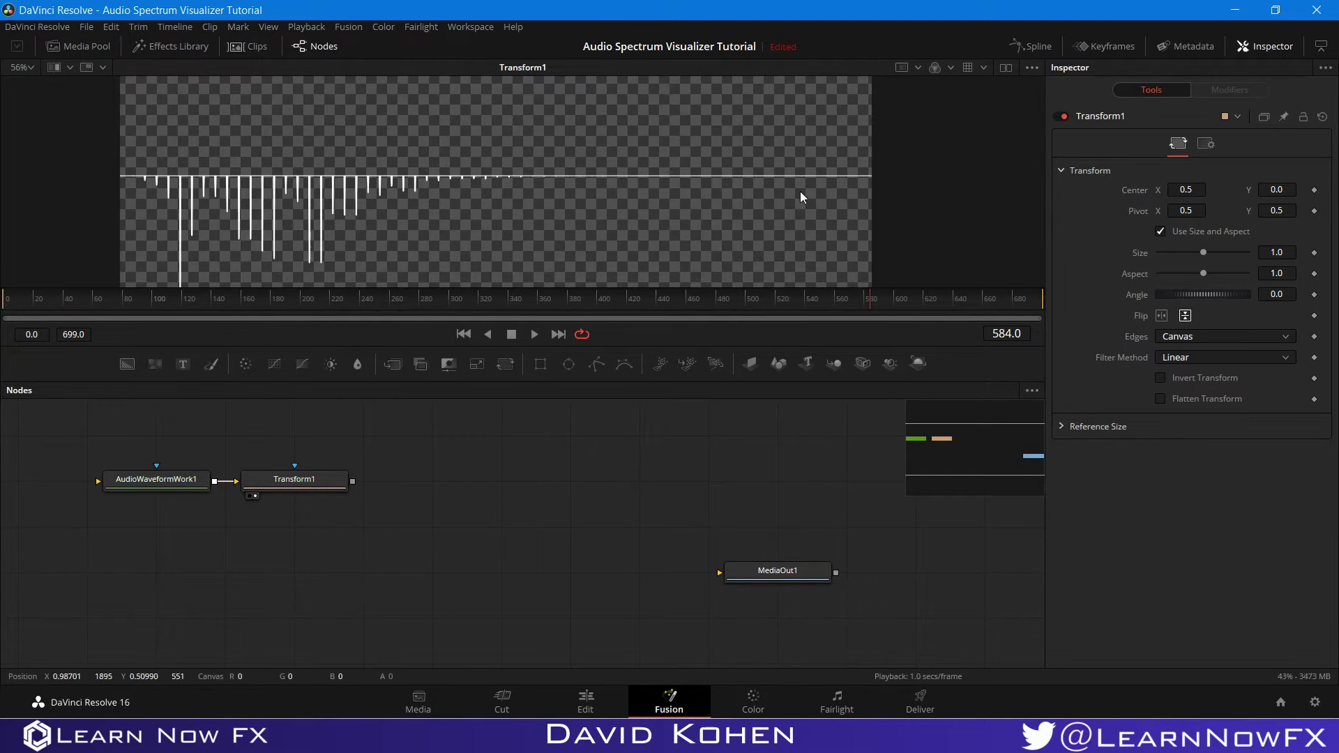
{"action": "left_click", "coordinate": [341, 298]}
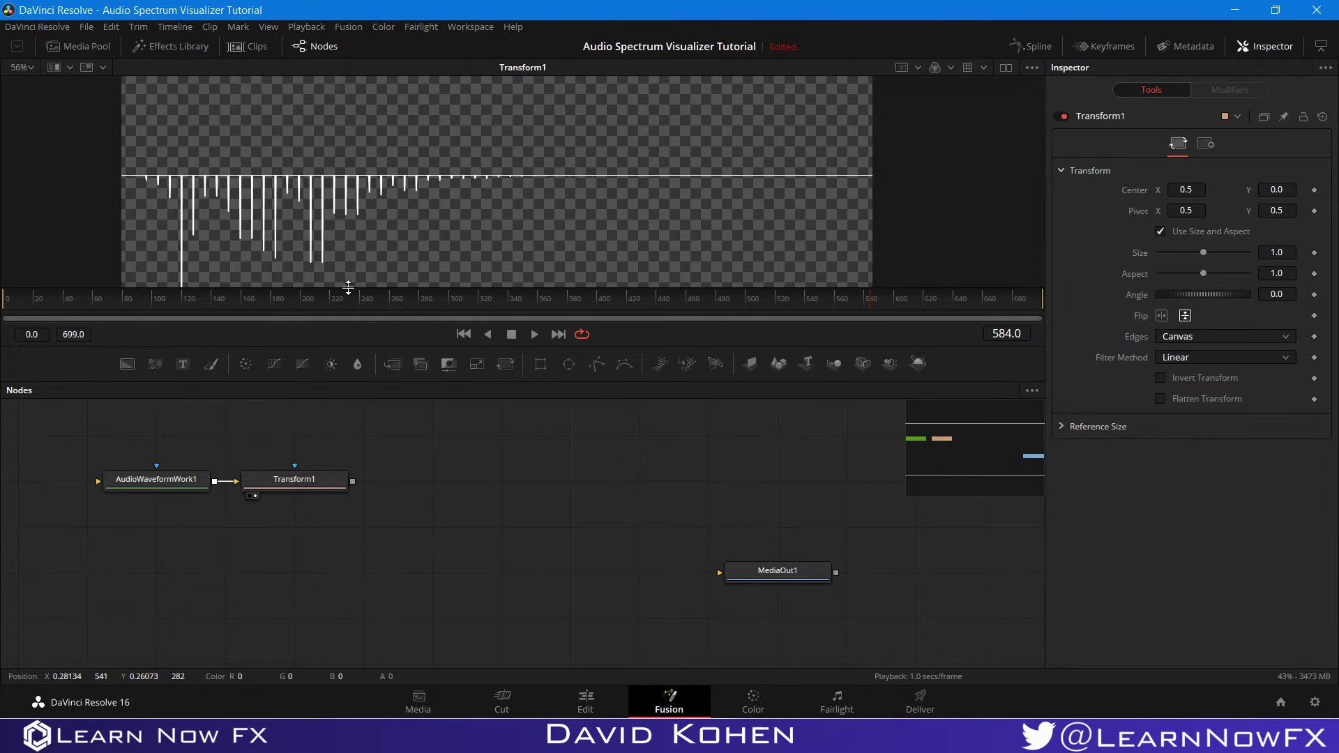
Step: Add an XGlow node after Transform1 via tool search ('xgl') and view its result
{"action": "left_click", "coordinate": [299, 486]}
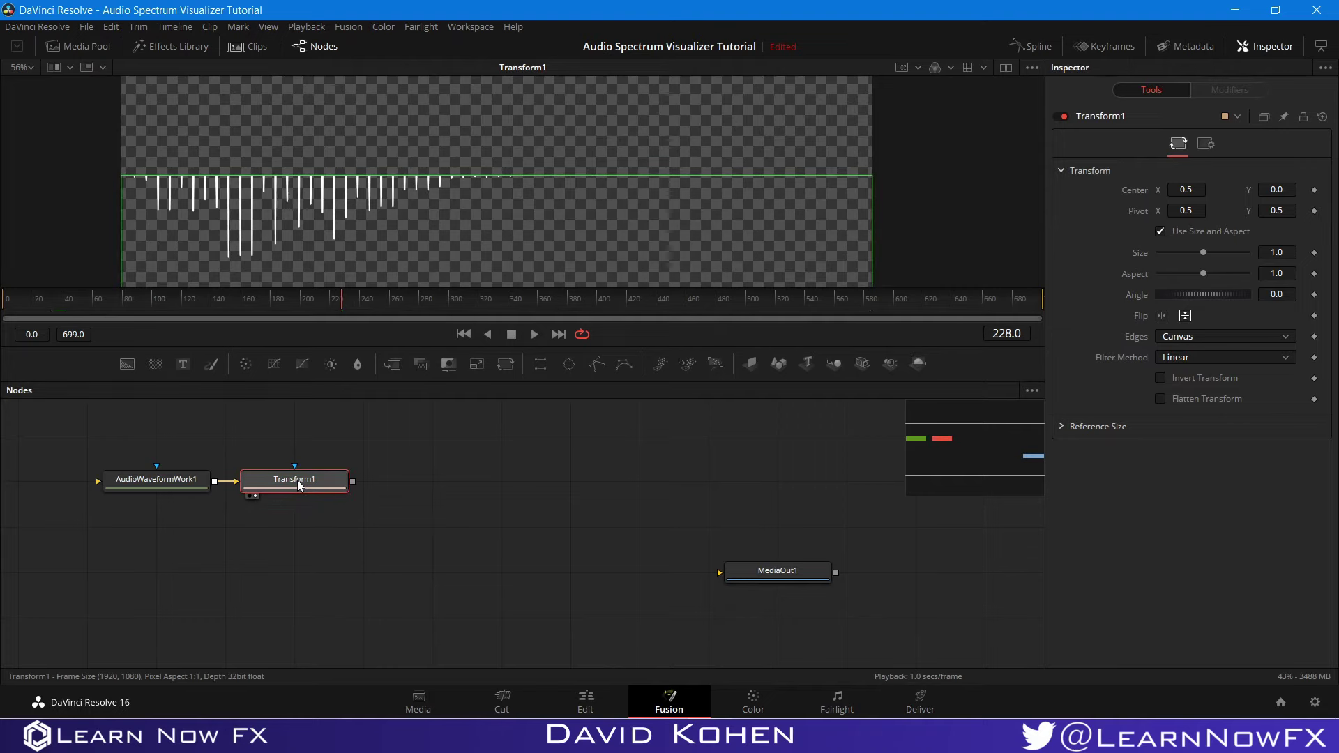
{"action": "key", "text": "shift+space"}
{"action": "type", "text": "au"}
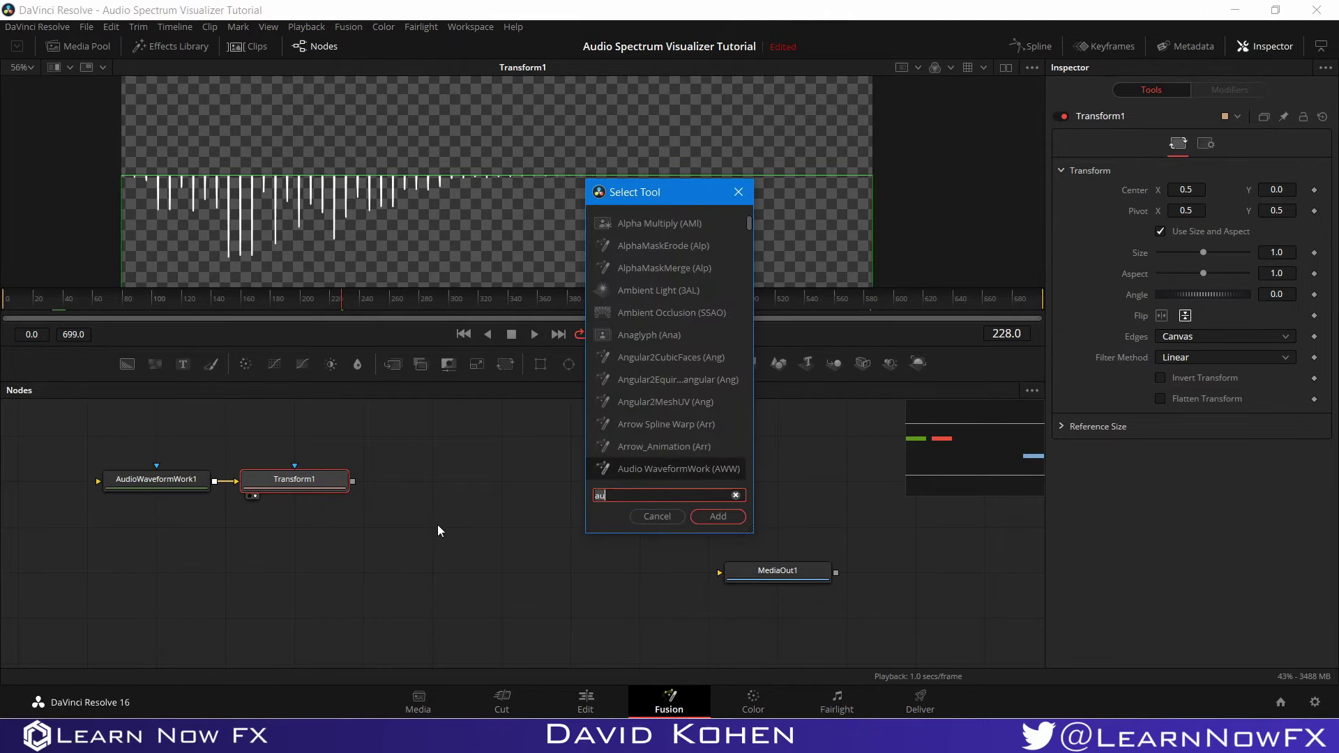
{"action": "key", "text": "BackSpace"}
{"action": "key", "text": "BackSpace"}
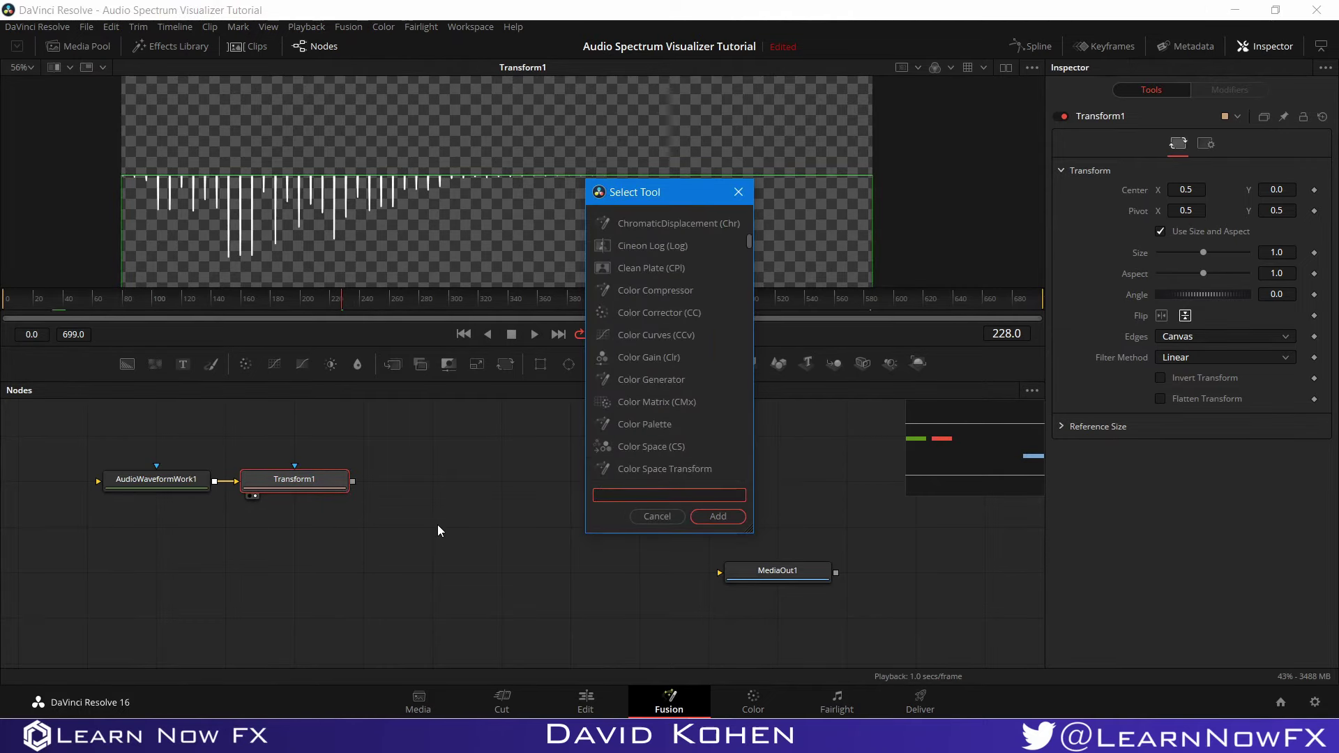
{"action": "type", "text": "xgl"}
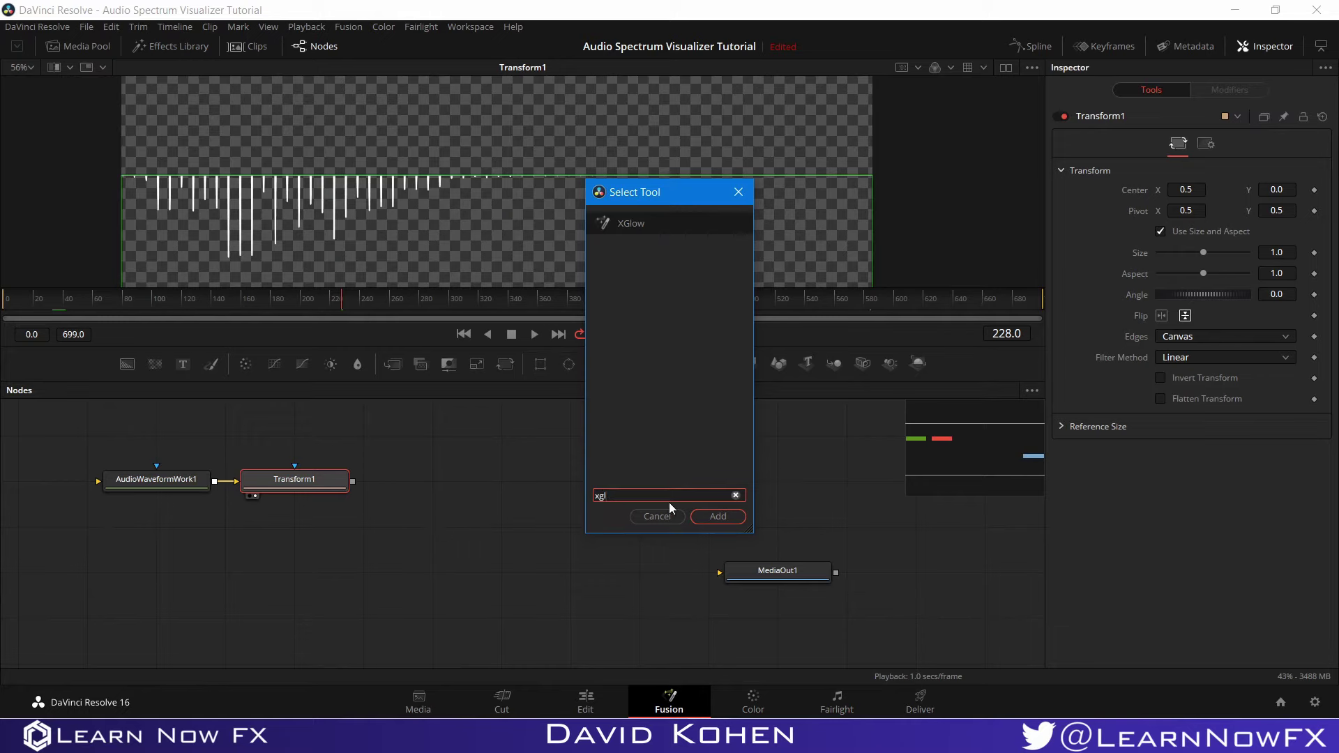
{"action": "left_click", "coordinate": [706, 514]}
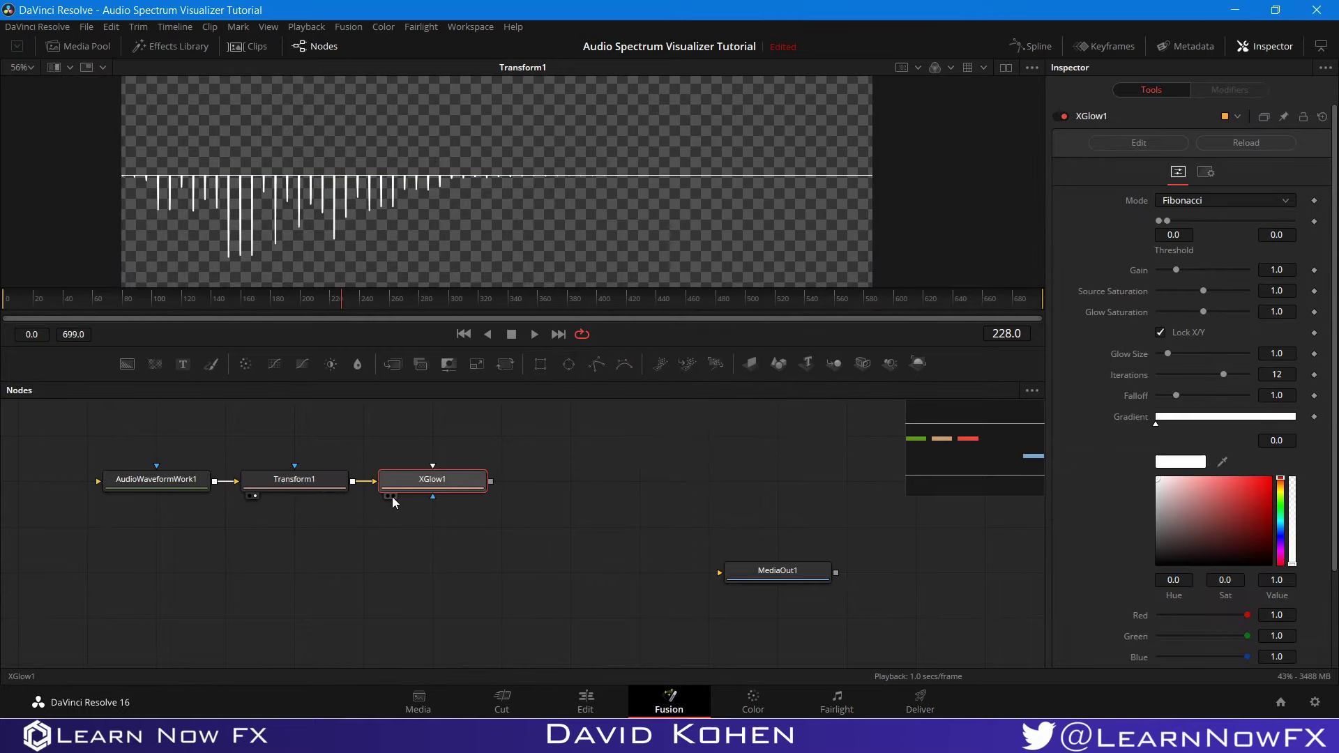
{"action": "left_click", "coordinate": [392, 496]}
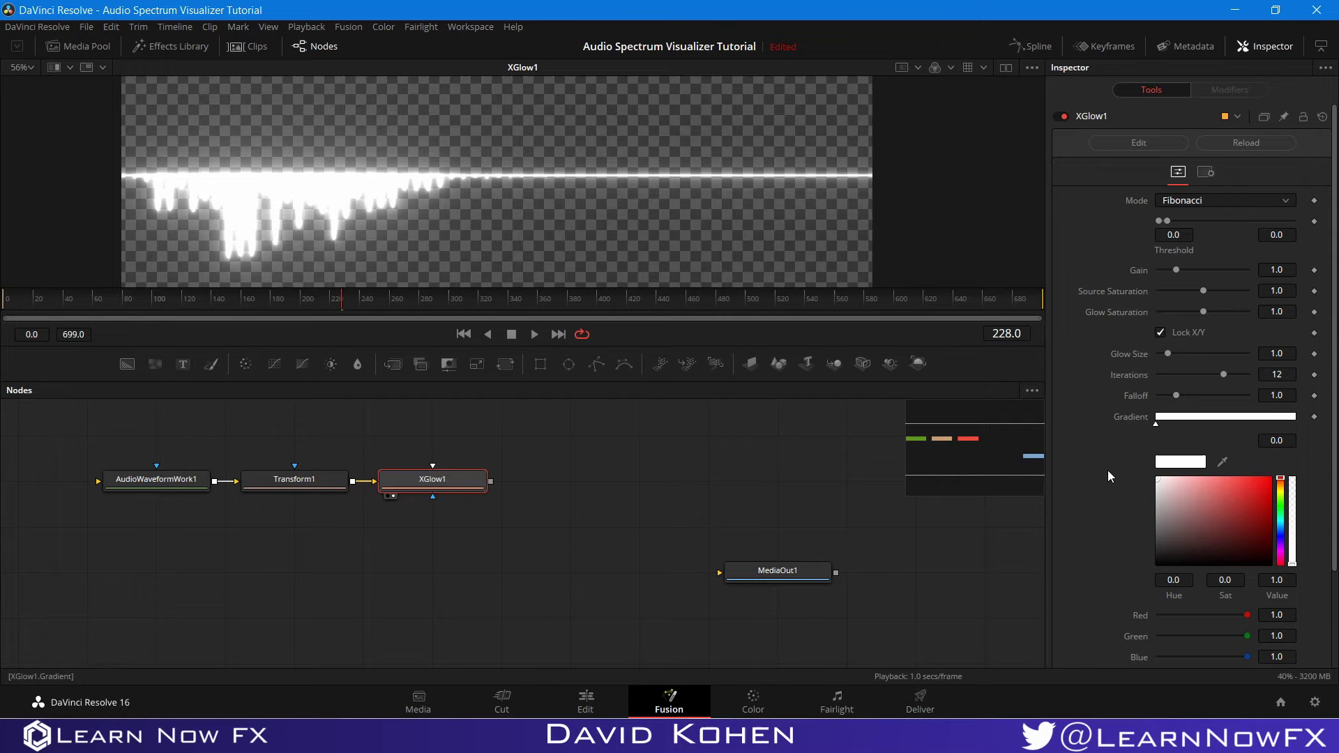
Step: Make the glow gradient blue (Hue 0.64, Saturation 1.0) and lower Gain to 0.551
{"action": "left_click", "coordinate": [1280, 534]}
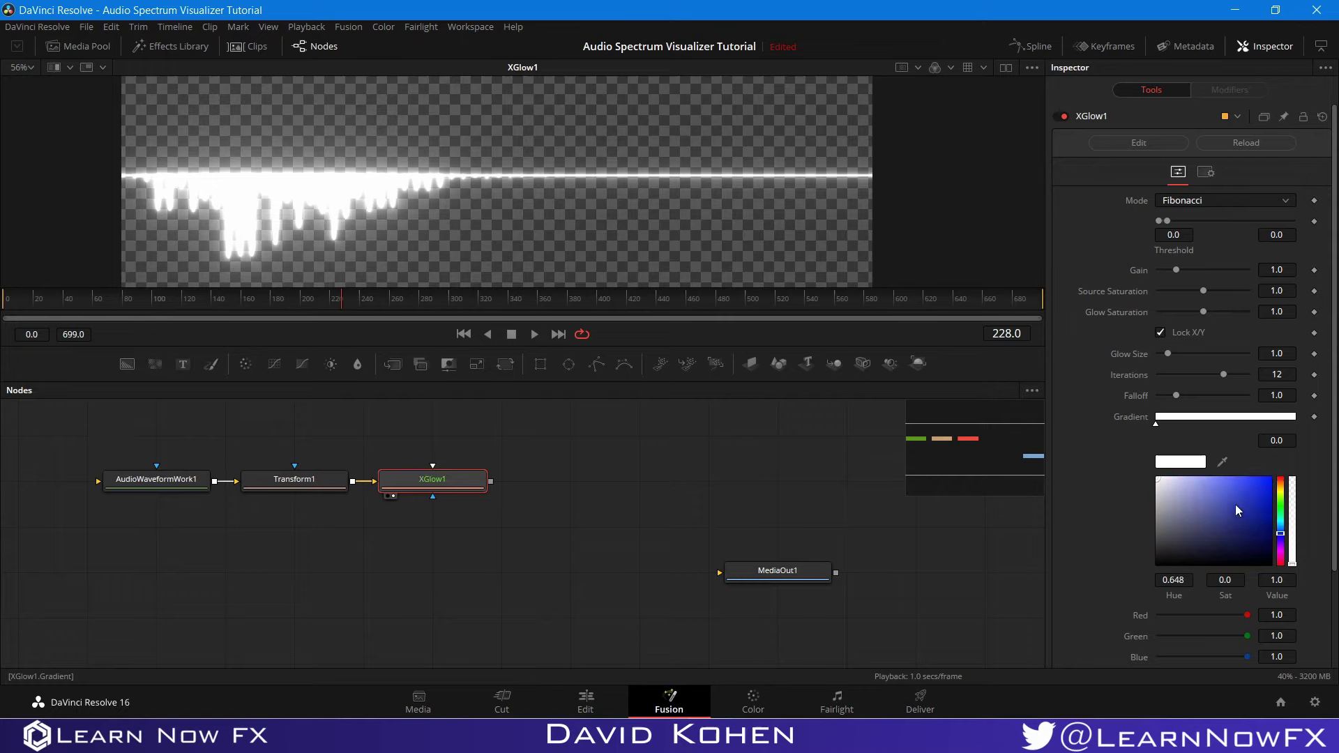
{"action": "left_click_drag", "start_coordinate": [1253, 492], "coordinate": [1269, 479]}
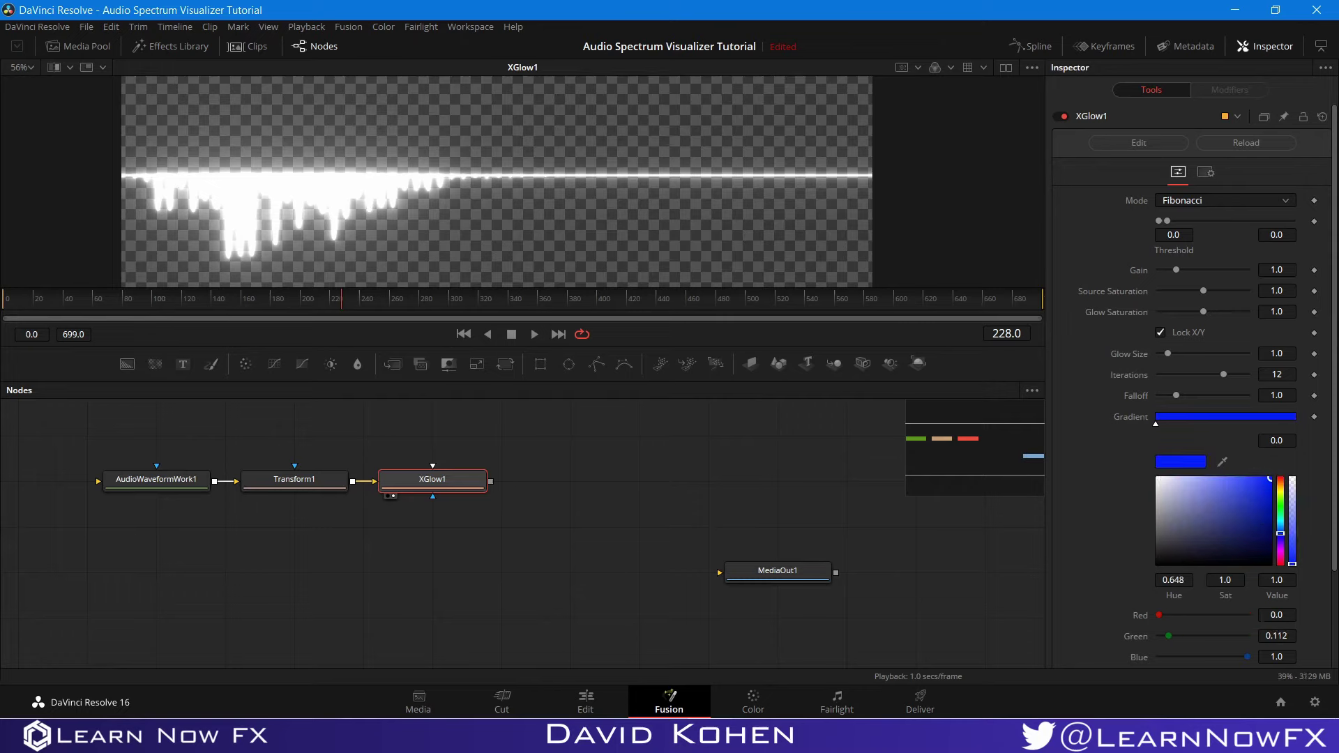
{"action": "left_click", "coordinate": [1281, 480]}
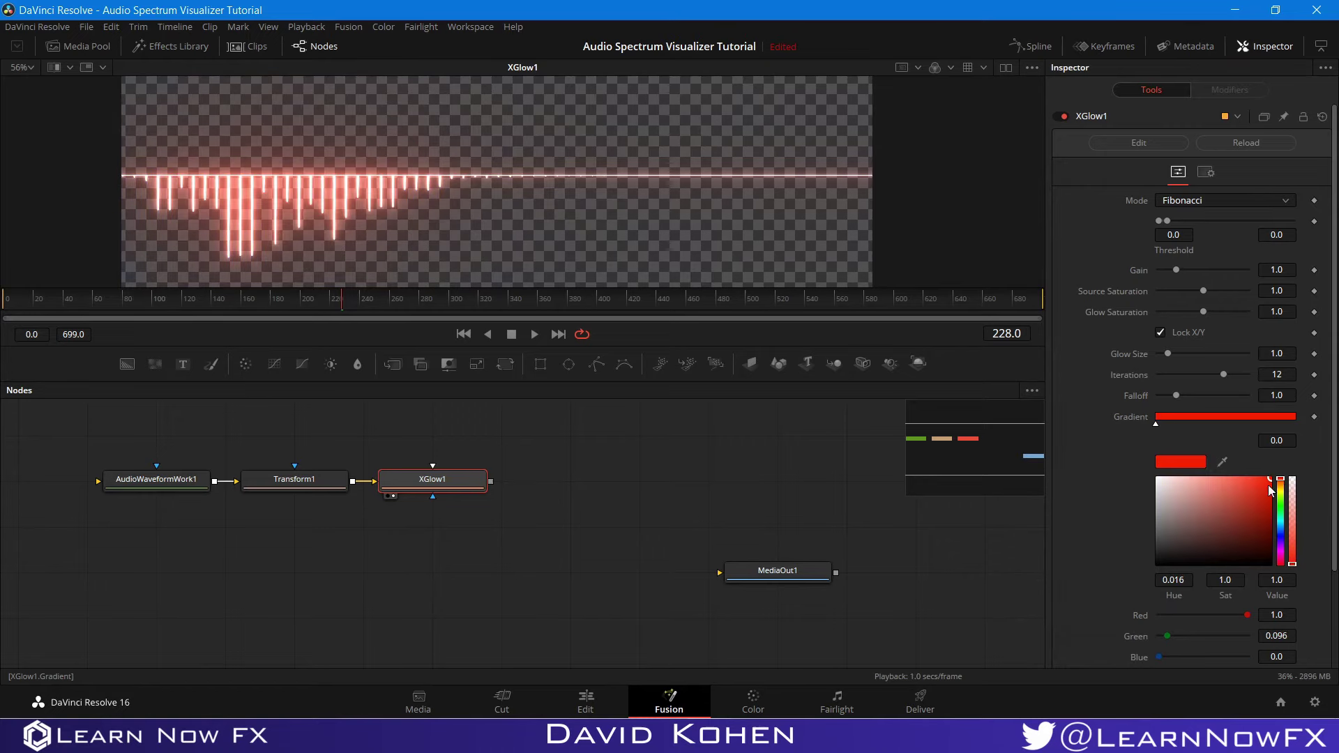
{"action": "left_click", "coordinate": [1280, 532]}
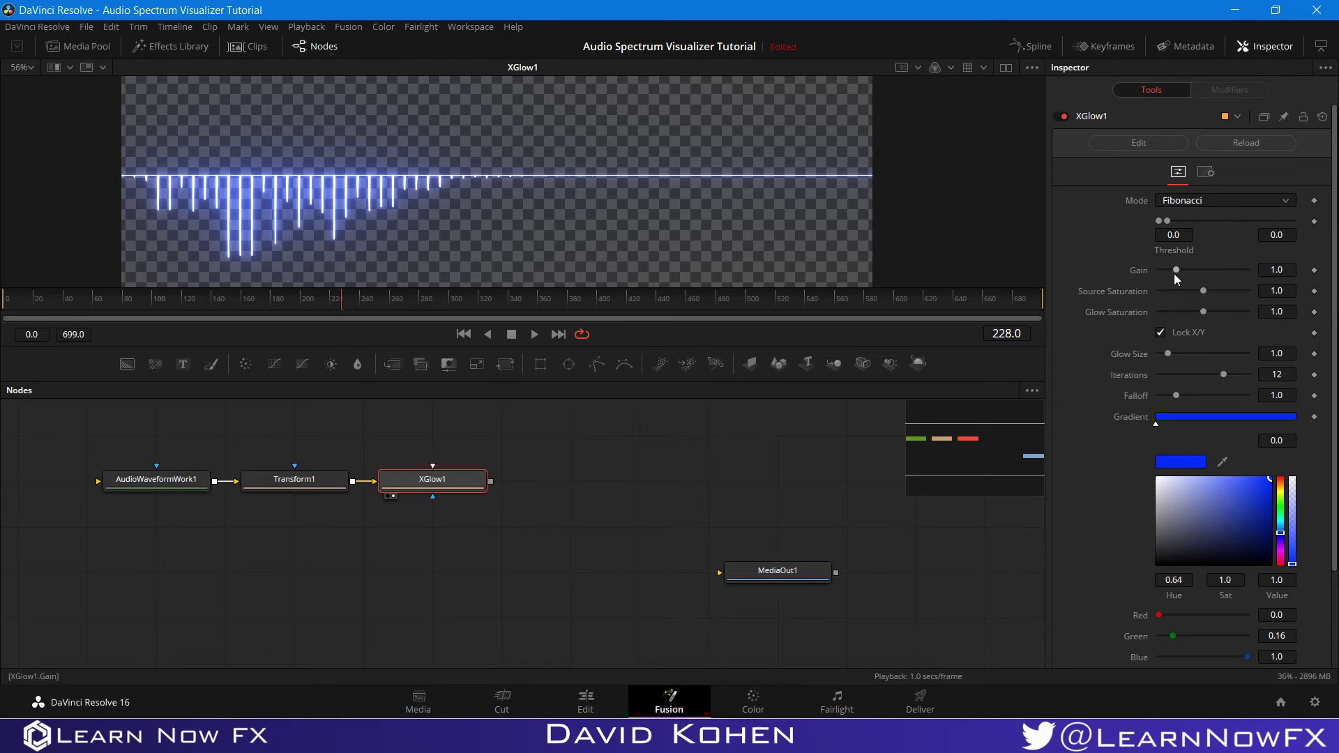
{"action": "left_click_drag", "start_coordinate": [1173, 273], "coordinate": [1165, 274]}
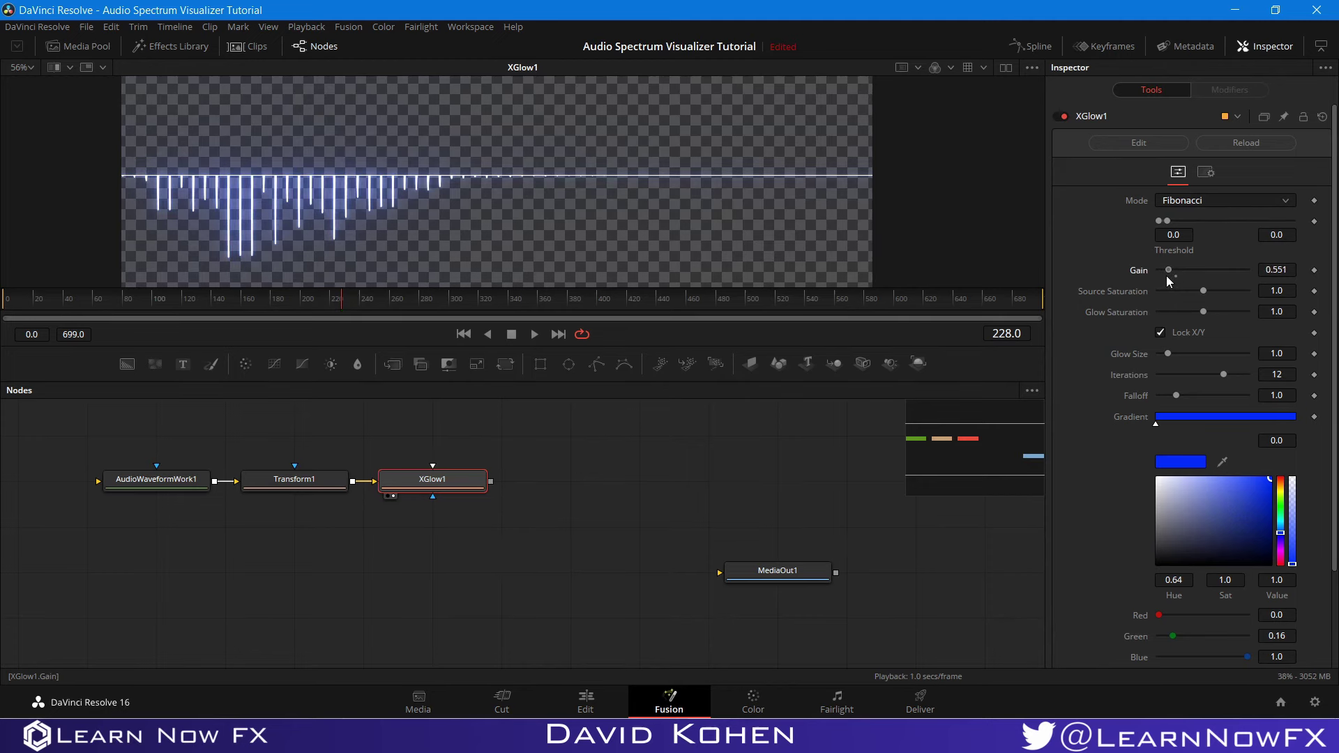
Step: Add a Background node merged under XGlow1 through Merge1, and view Merge1
{"action": "right_click", "coordinate": [441, 532]}
{"action": "mouse_move", "coordinate": [450, 531]}
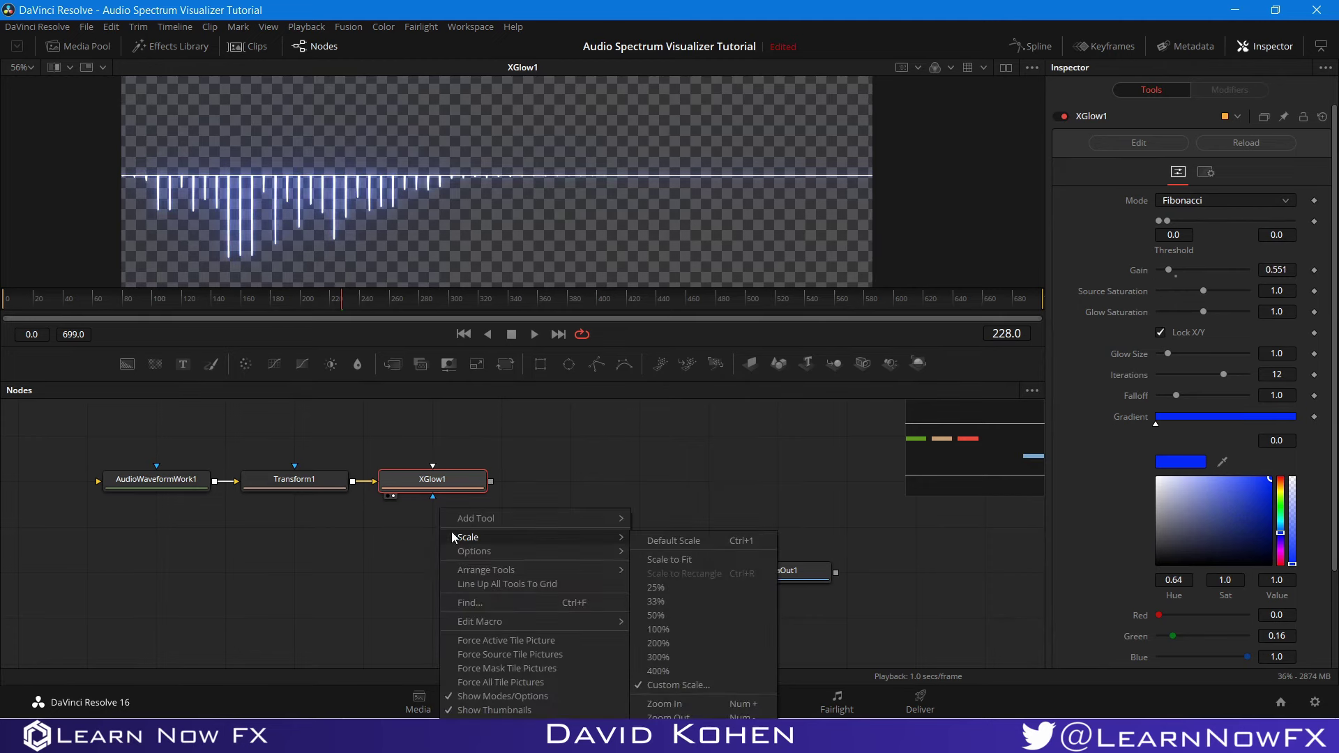
{"action": "left_click", "coordinate": [362, 547]}
{"action": "left_click_drag", "start_coordinate": [123, 365], "coordinate": [490, 527]}
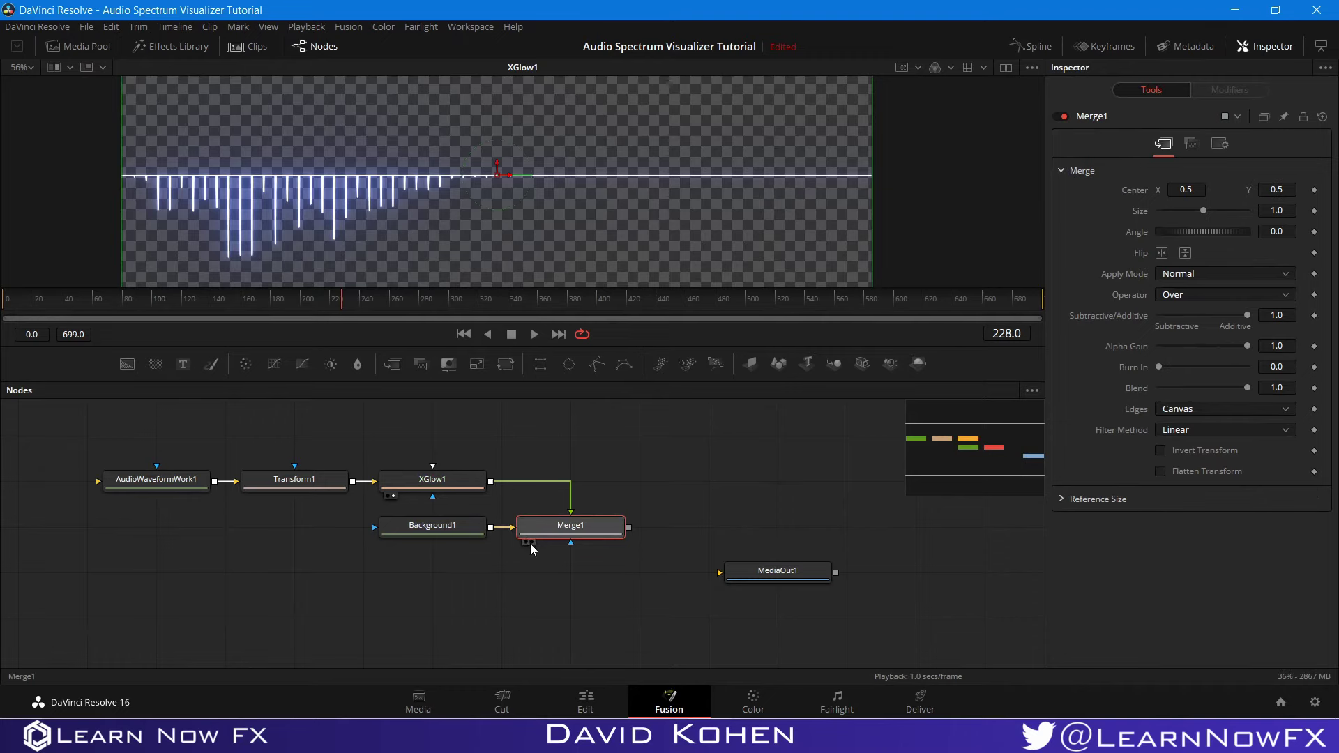
{"action": "left_click", "coordinate": [528, 541]}
Step: Preview the merged comp playing from frame 0, then move MediaOut1 to the lower right
{"action": "left_click_drag", "start_coordinate": [550, 562], "coordinate": [399, 566]}
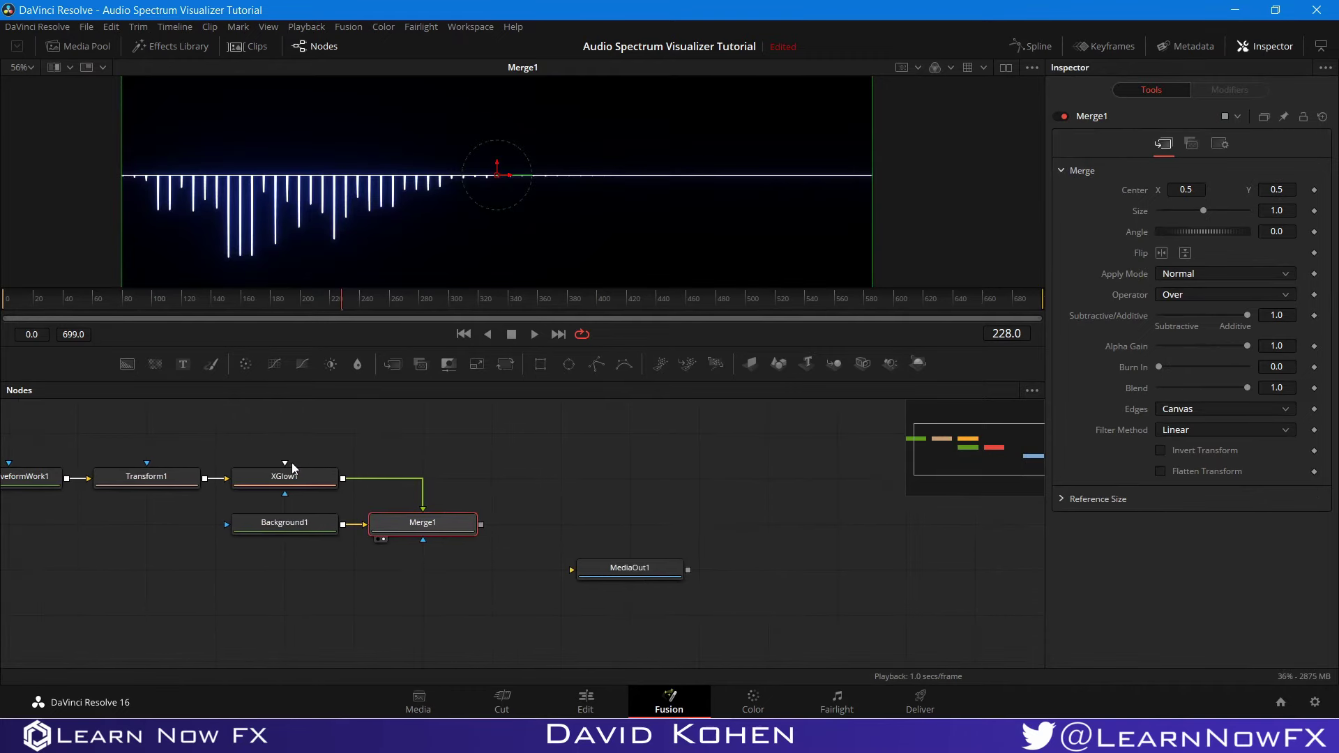
{"action": "left_click", "coordinate": [607, 500]}
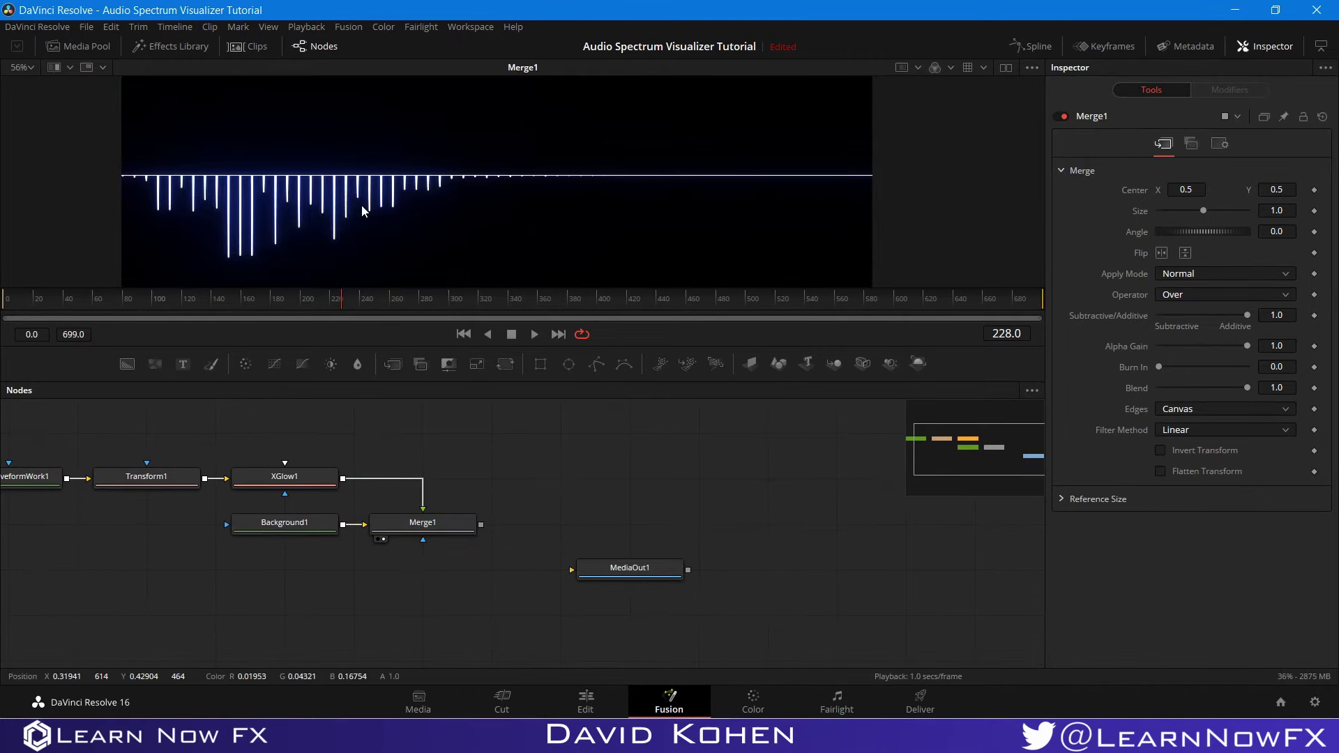
{"action": "key", "text": "space"}
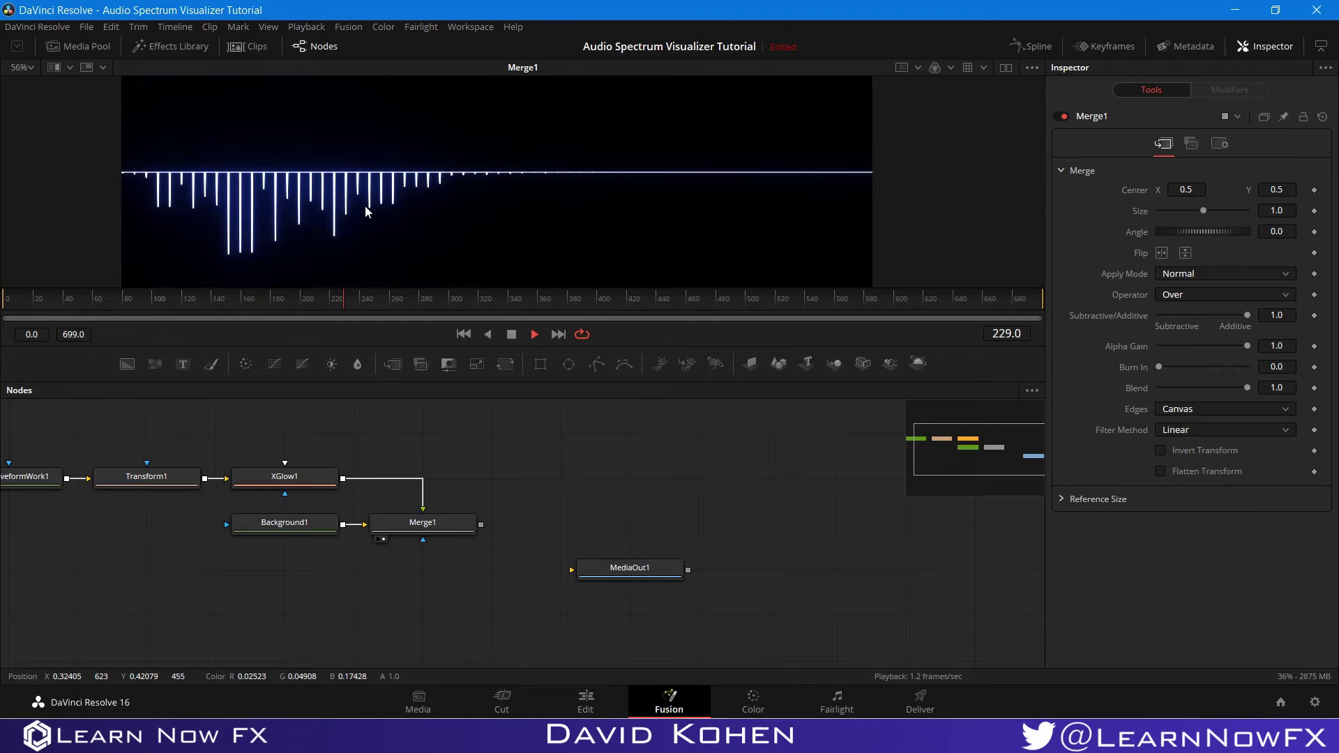
{"action": "key", "text": "space"}
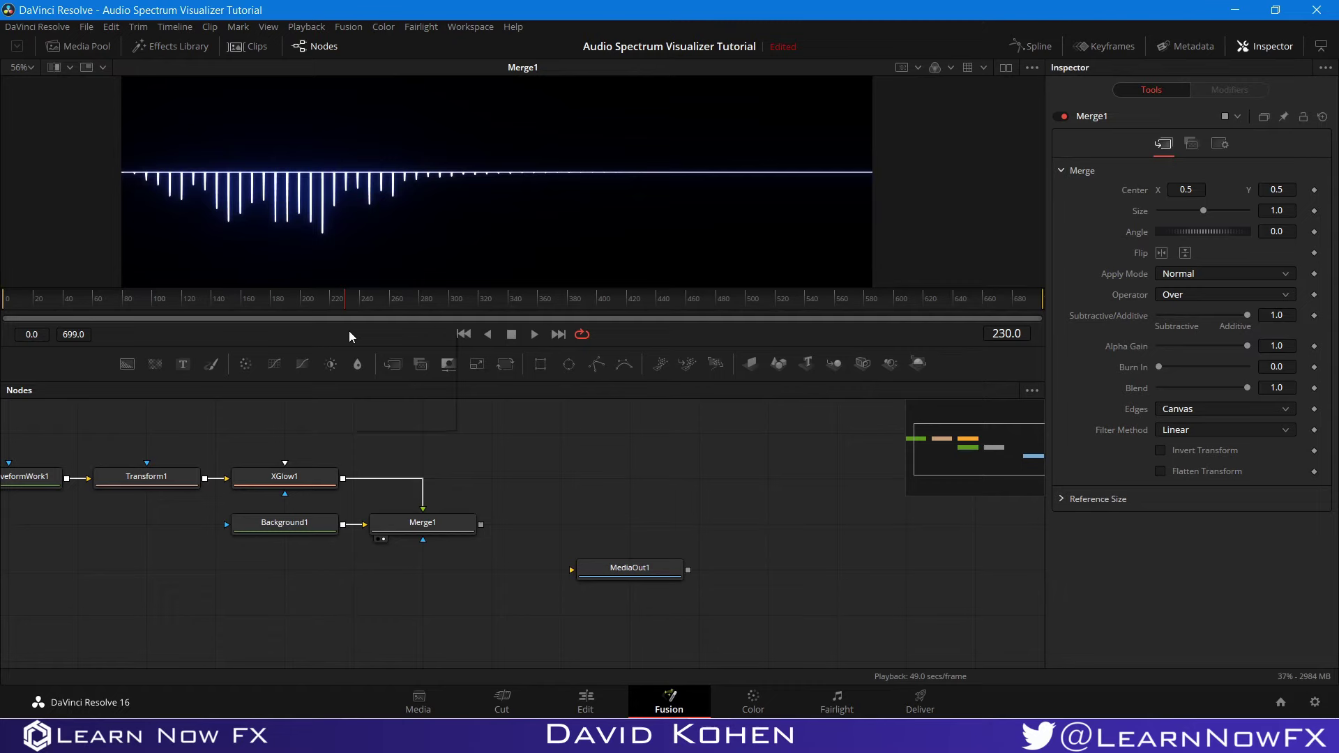
{"action": "right_click", "coordinate": [350, 336]}
{"action": "left_click", "coordinate": [375, 336]}
{"action": "left_click_drag", "start_coordinate": [324, 300], "coordinate": [2, 282]}
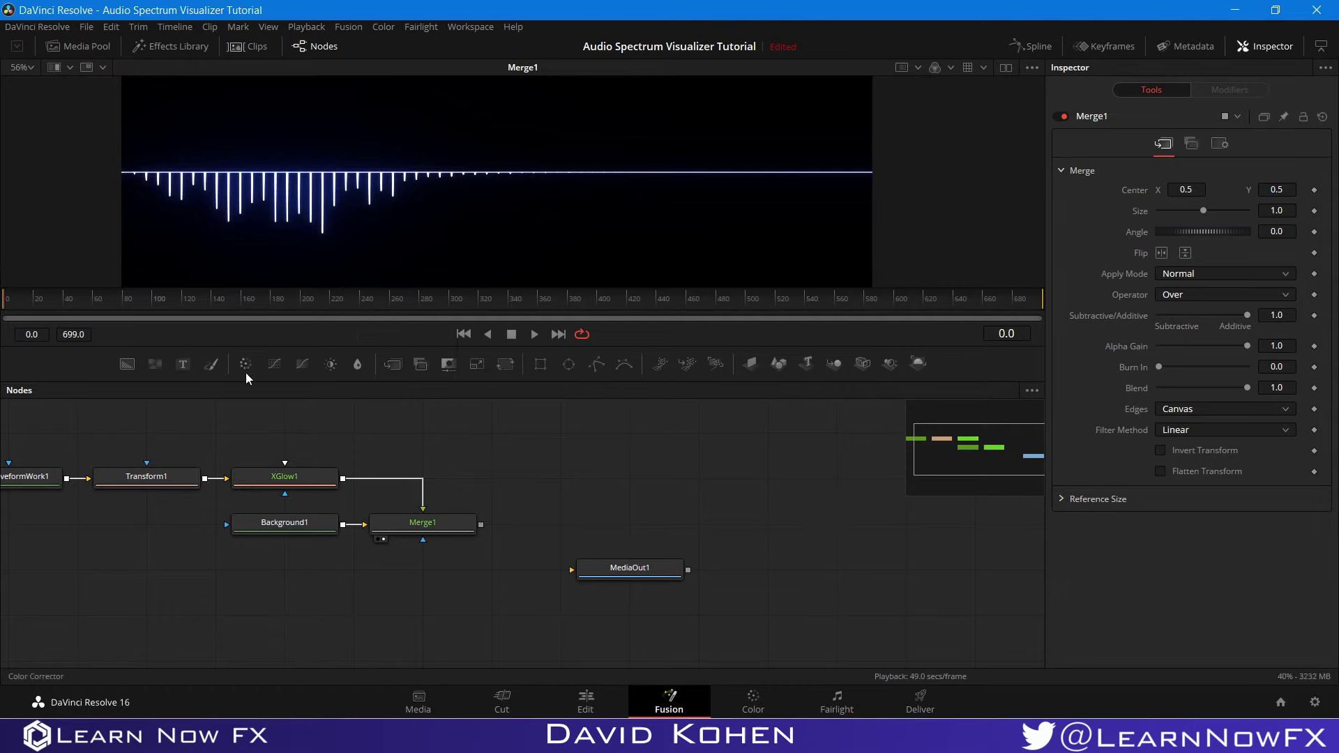
{"action": "key", "text": "space"}
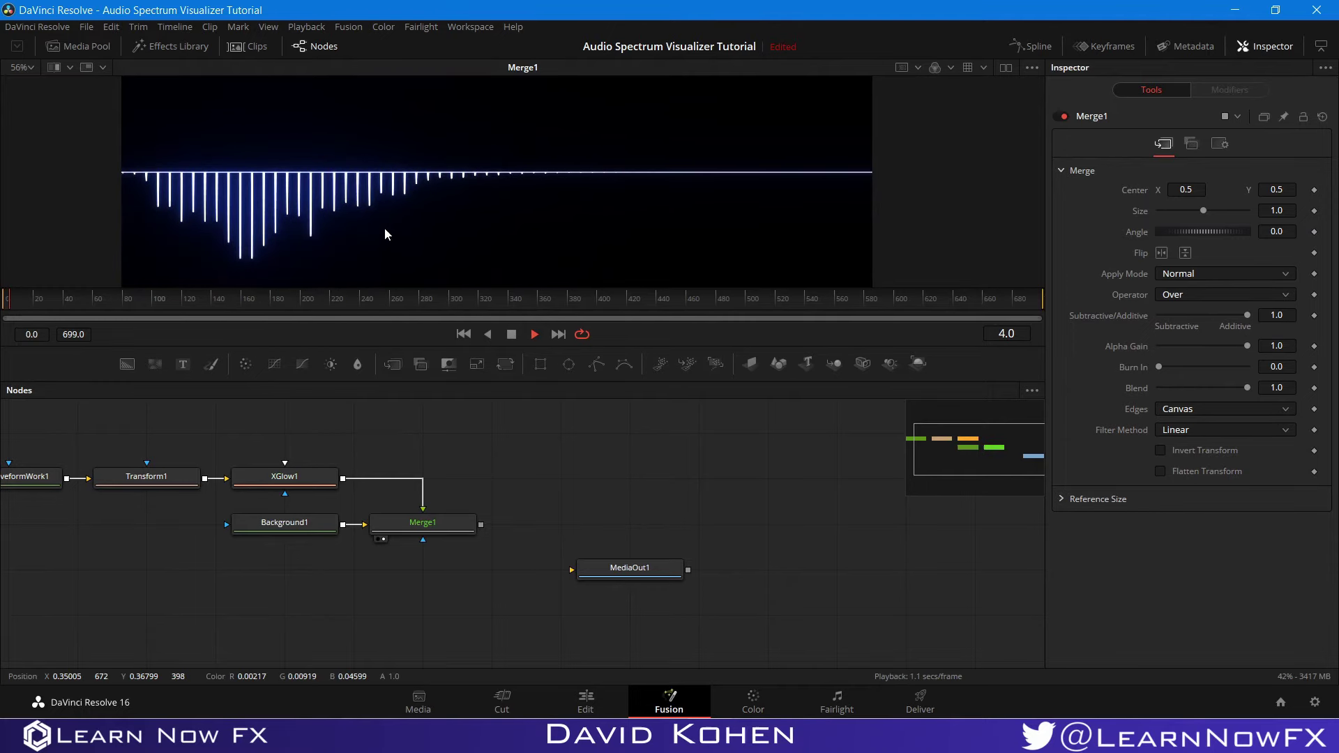
{"action": "key", "text": "space"}
{"action": "left_click_drag", "start_coordinate": [475, 436], "coordinate": [299, 430]}
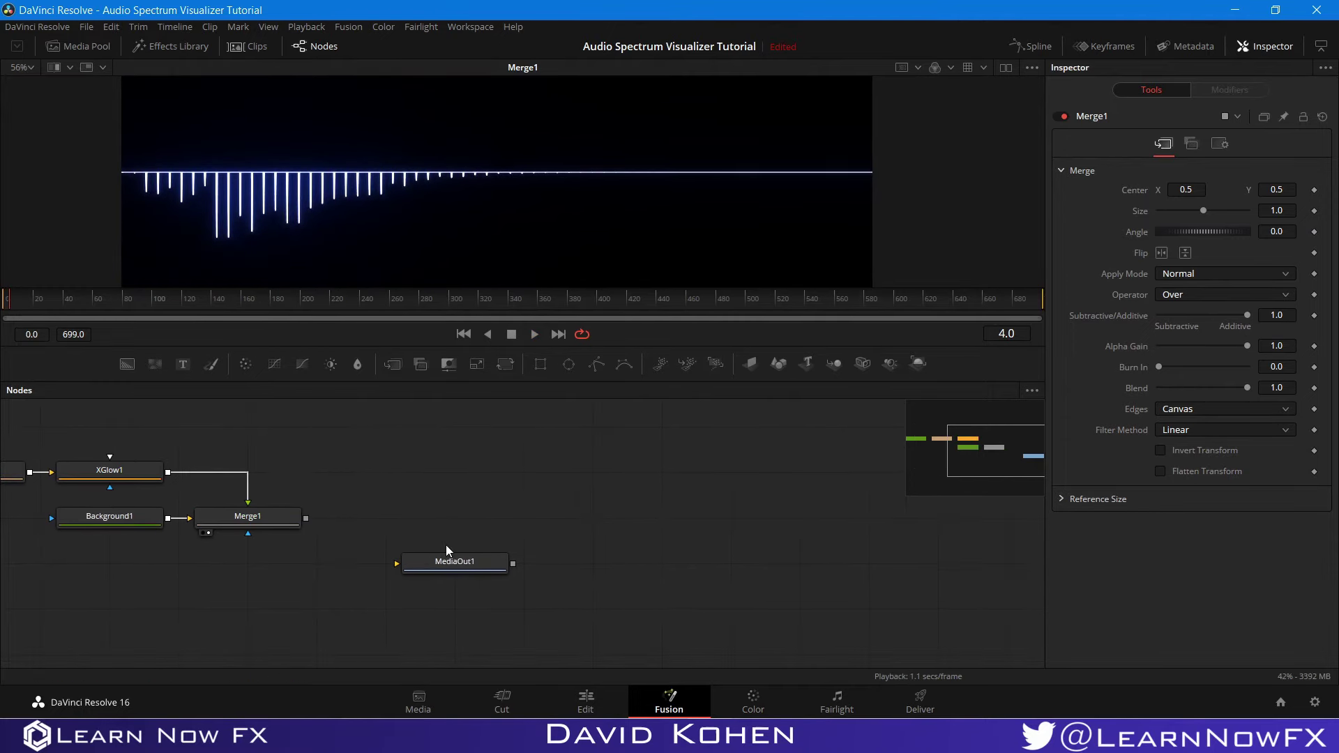
{"action": "left_click_drag", "start_coordinate": [466, 572], "coordinate": [924, 632]}
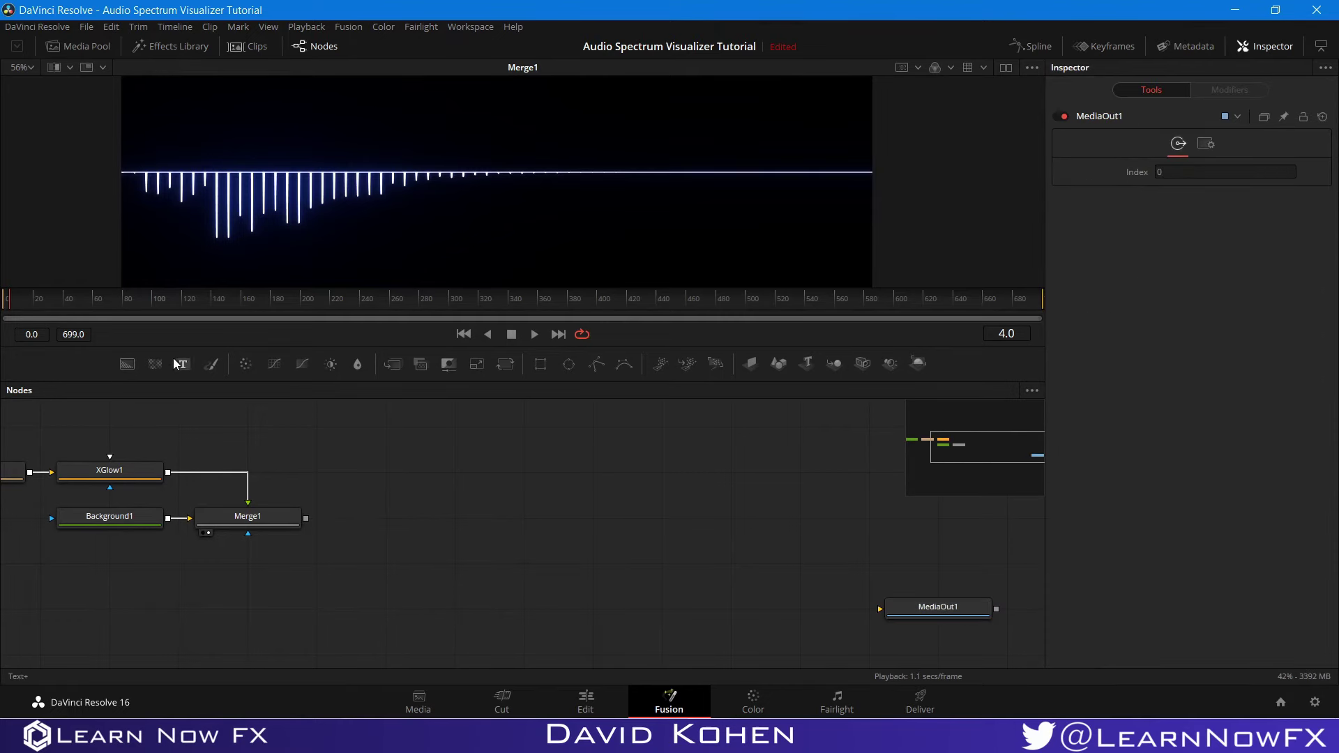
Step: Add a Text1 node reading 'Learn Now FX' / 'Audio Visualizer Tutorial' on two lines
{"action": "left_click_drag", "start_coordinate": [183, 365], "coordinate": [432, 480]}
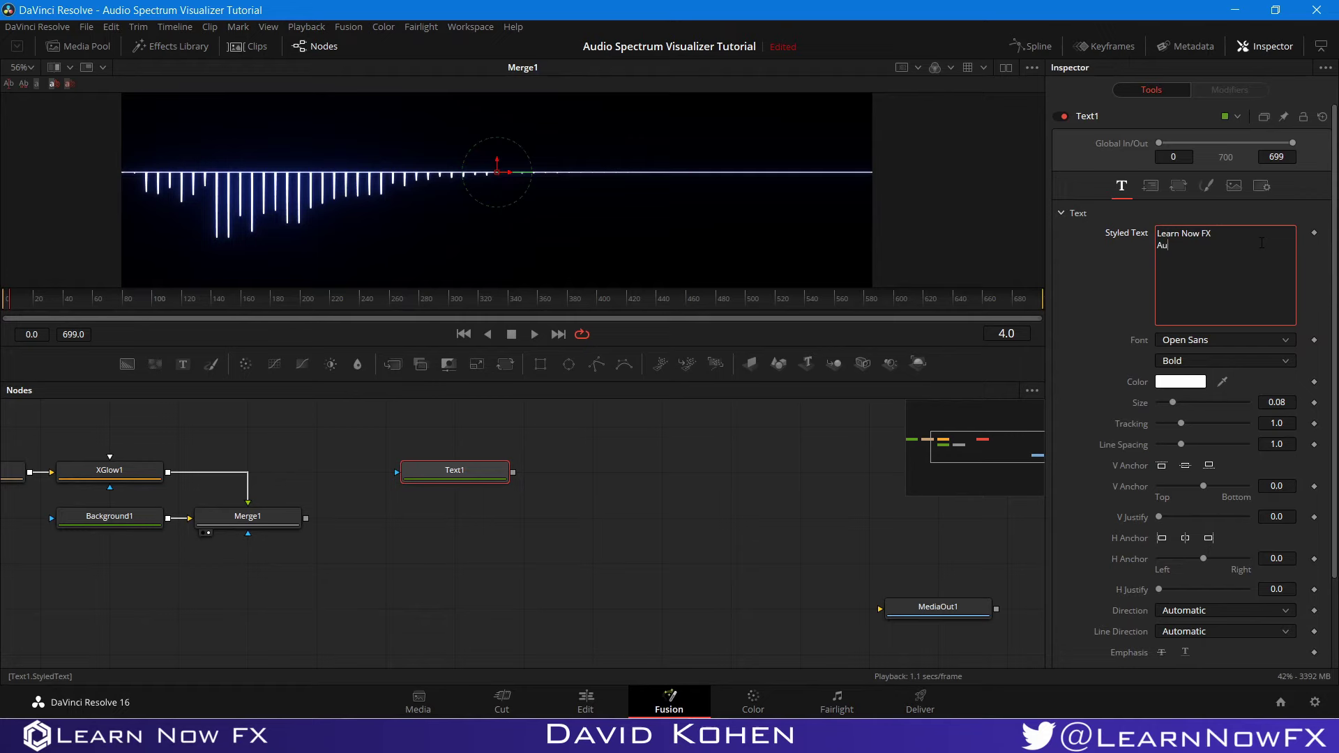
{"action": "type", "text": "dio Visualizer Tutorial"}
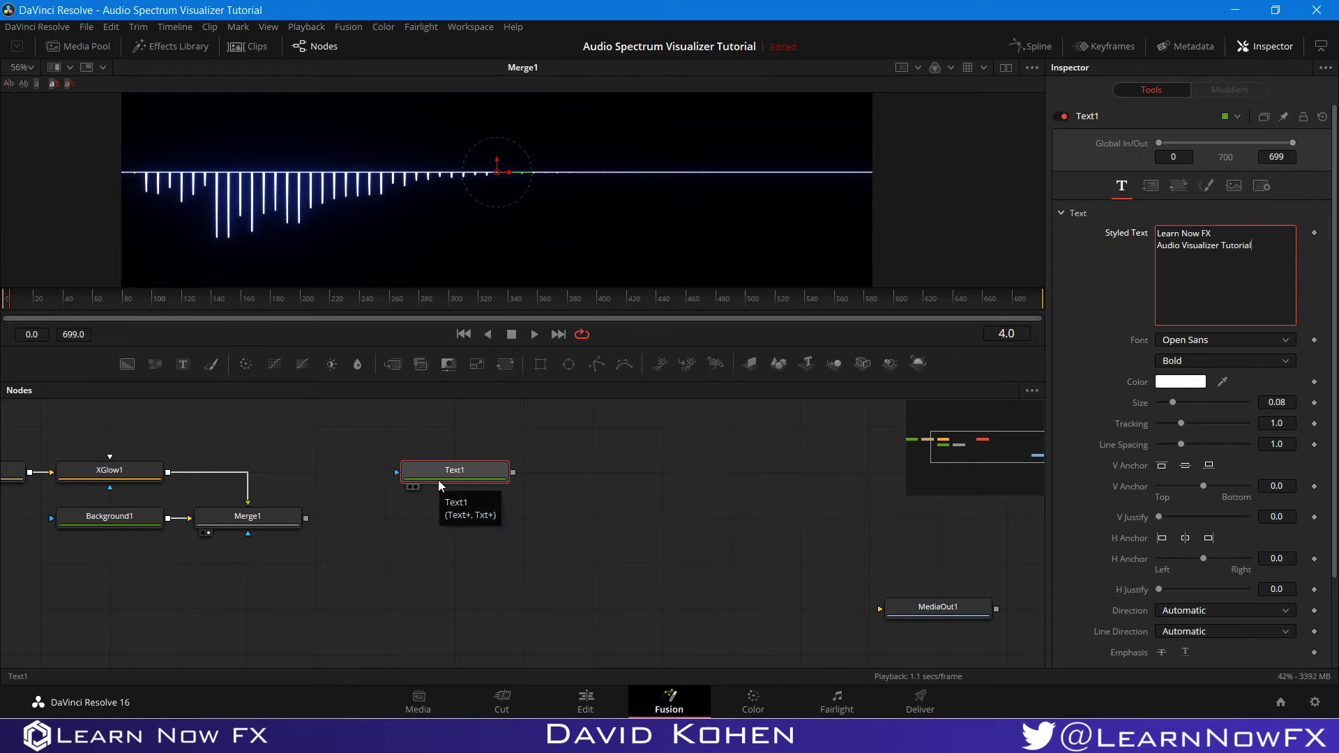
{"action": "left_click_drag", "start_coordinate": [438, 479], "coordinate": [367, 484]}
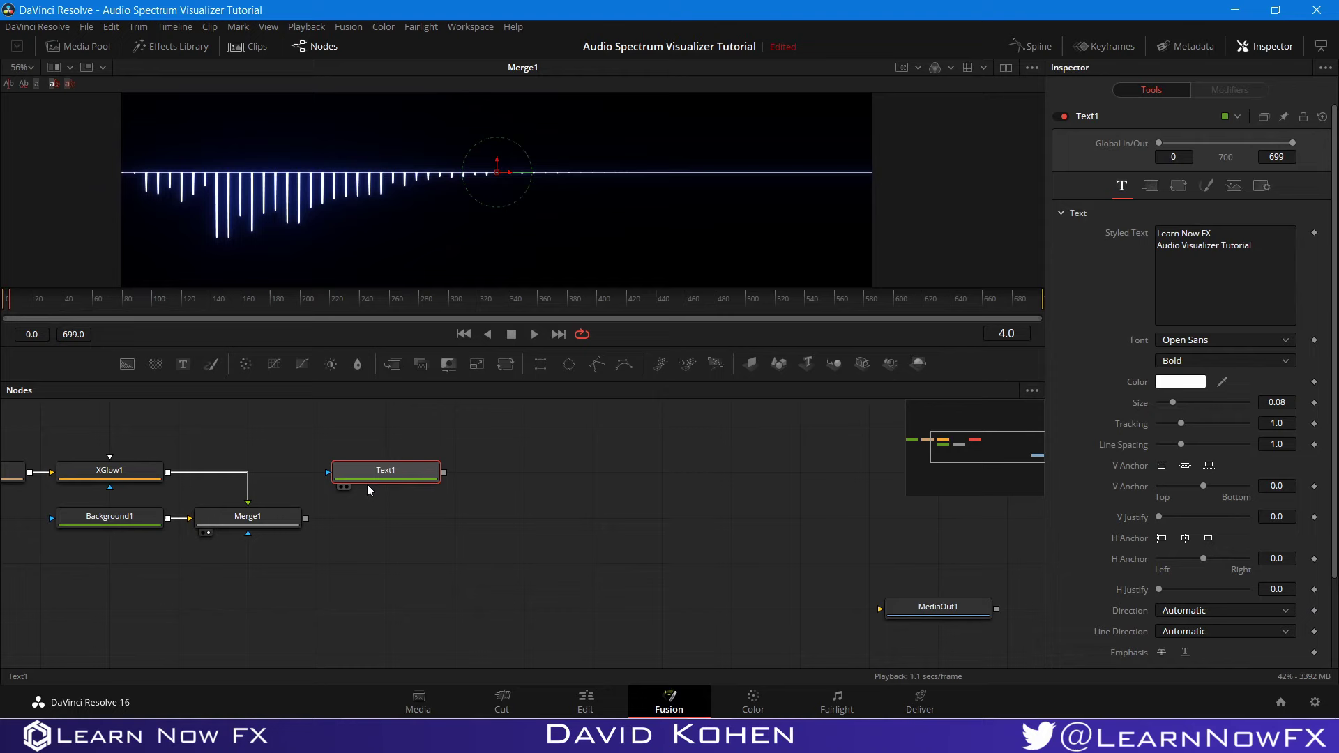
{"action": "left_click", "coordinate": [404, 519]}
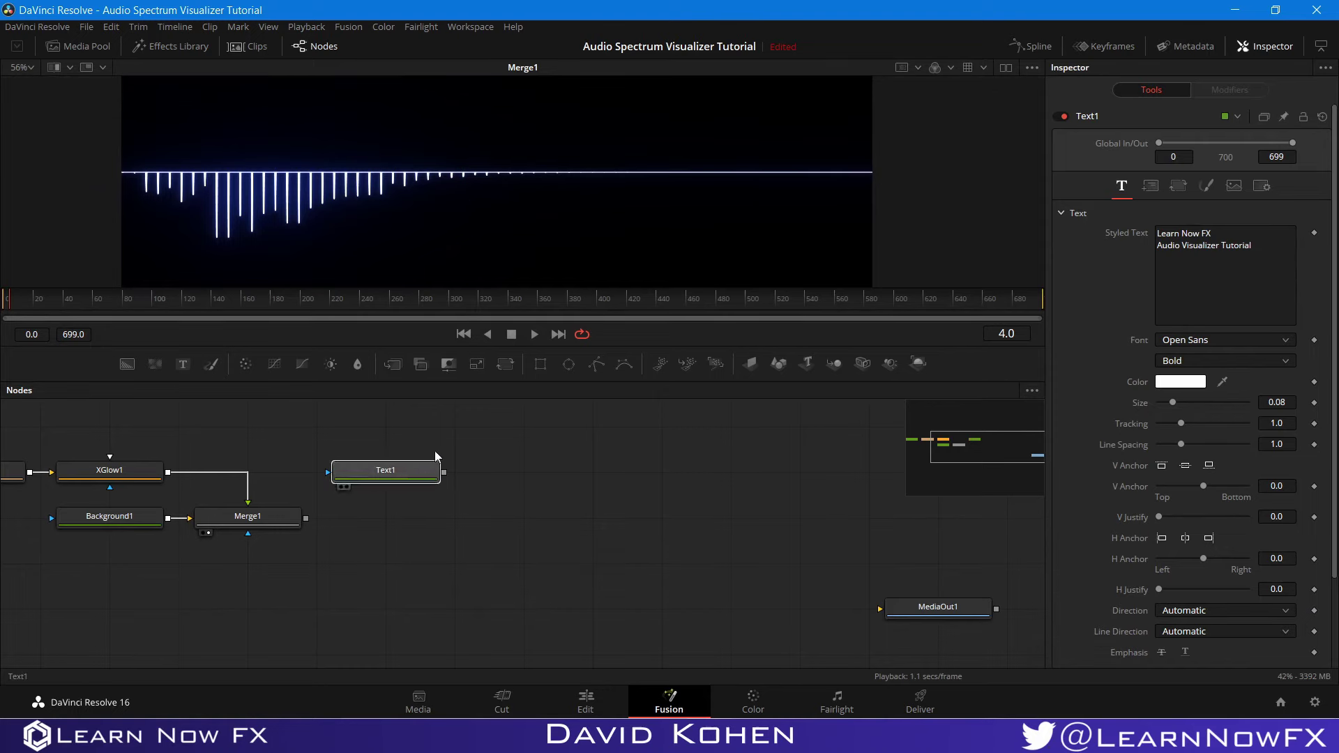
{"action": "left_click_drag", "start_coordinate": [426, 472], "coordinate": [443, 451]}
{"action": "key", "text": "ctrl+z"}
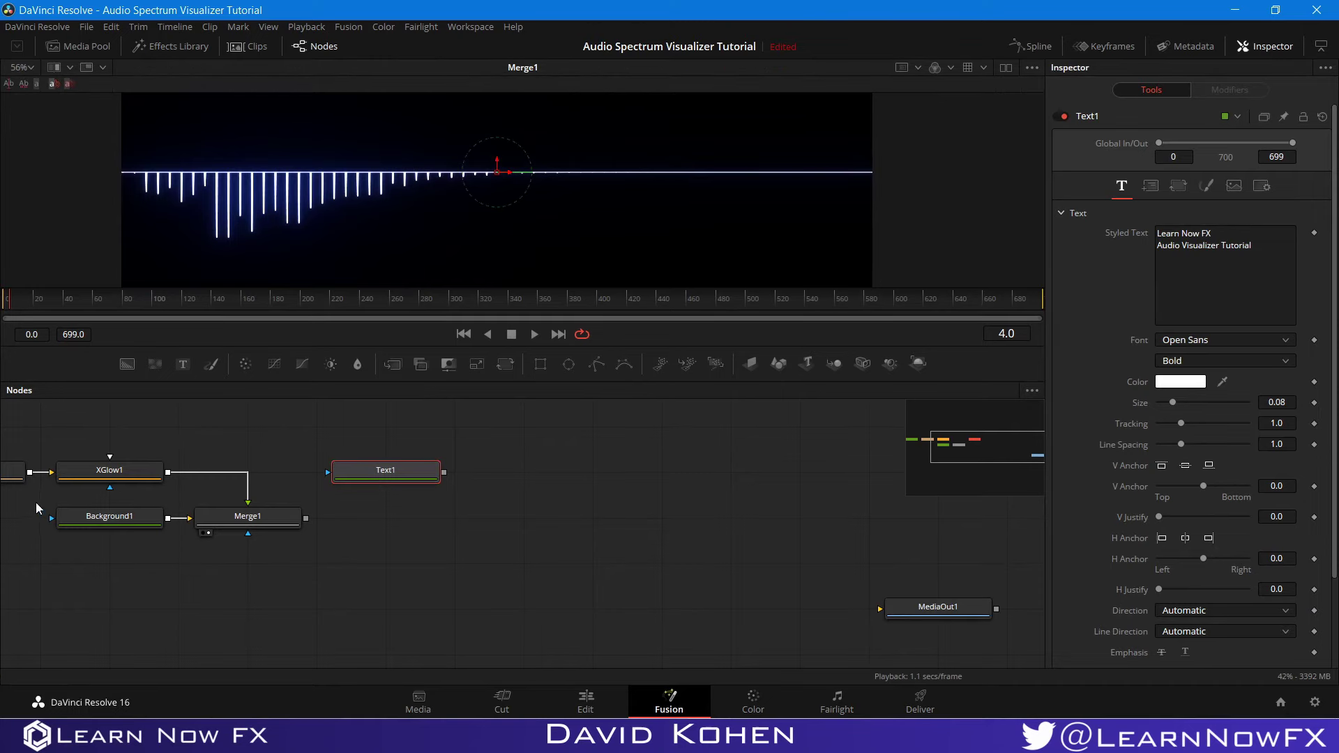
{"action": "left_click_drag", "start_coordinate": [36, 502], "coordinate": [388, 465]}
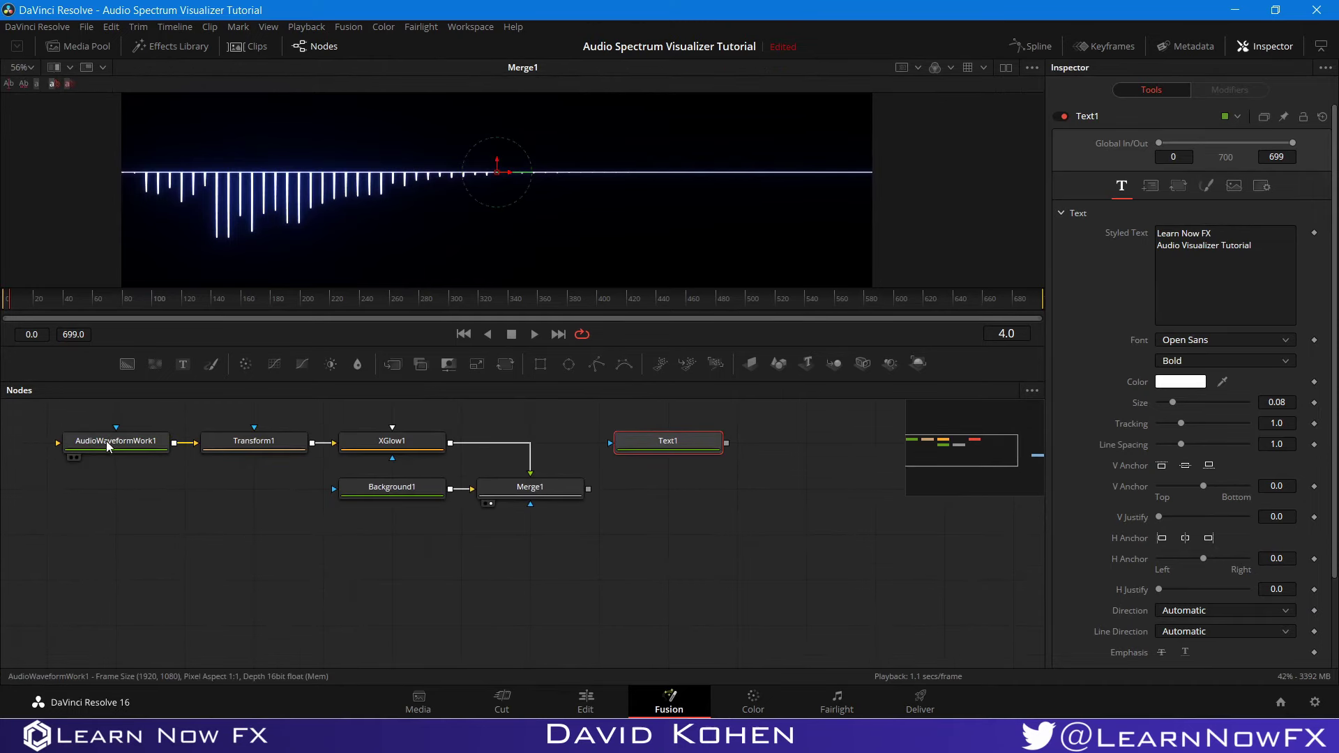
Step: View Text1 and change its title font to BankGothic Md BT Medium
{"action": "left_click_drag", "start_coordinate": [237, 509], "coordinate": [135, 528]}
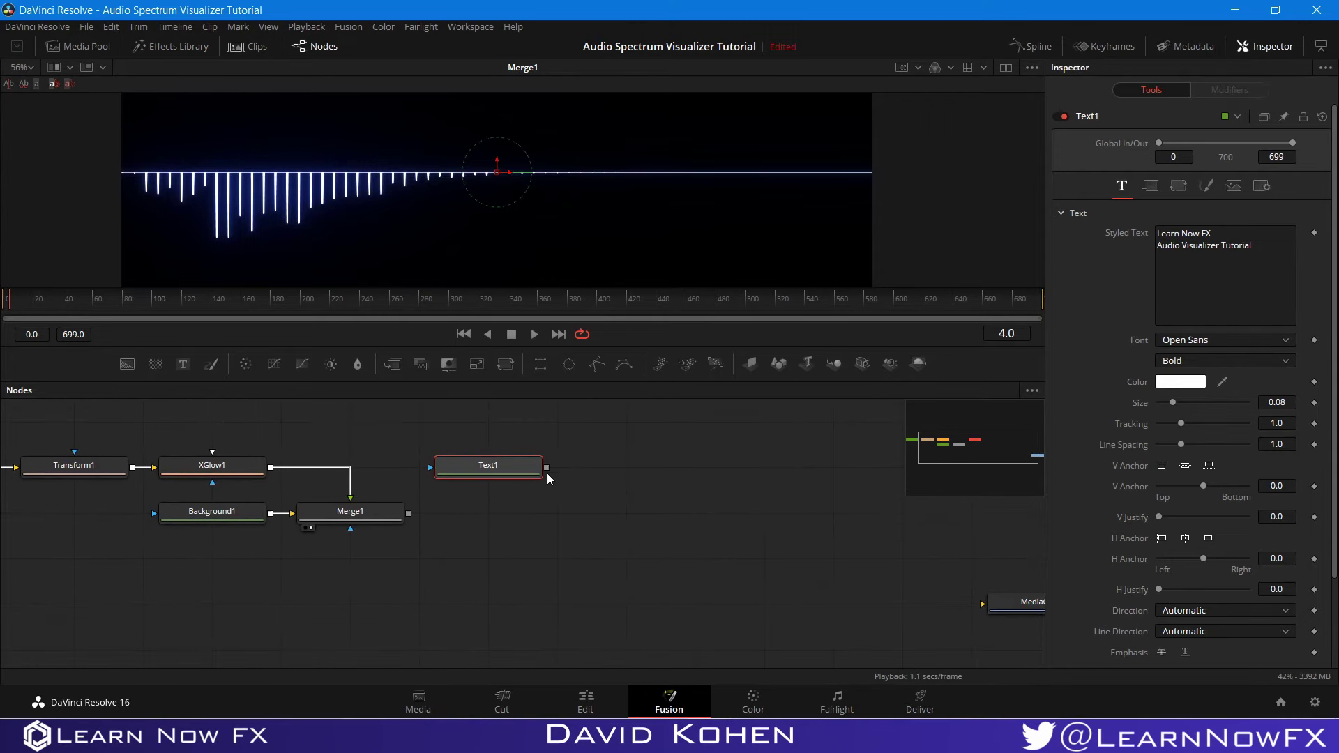
{"action": "left_click_drag", "start_coordinate": [546, 467], "coordinate": [412, 513]}
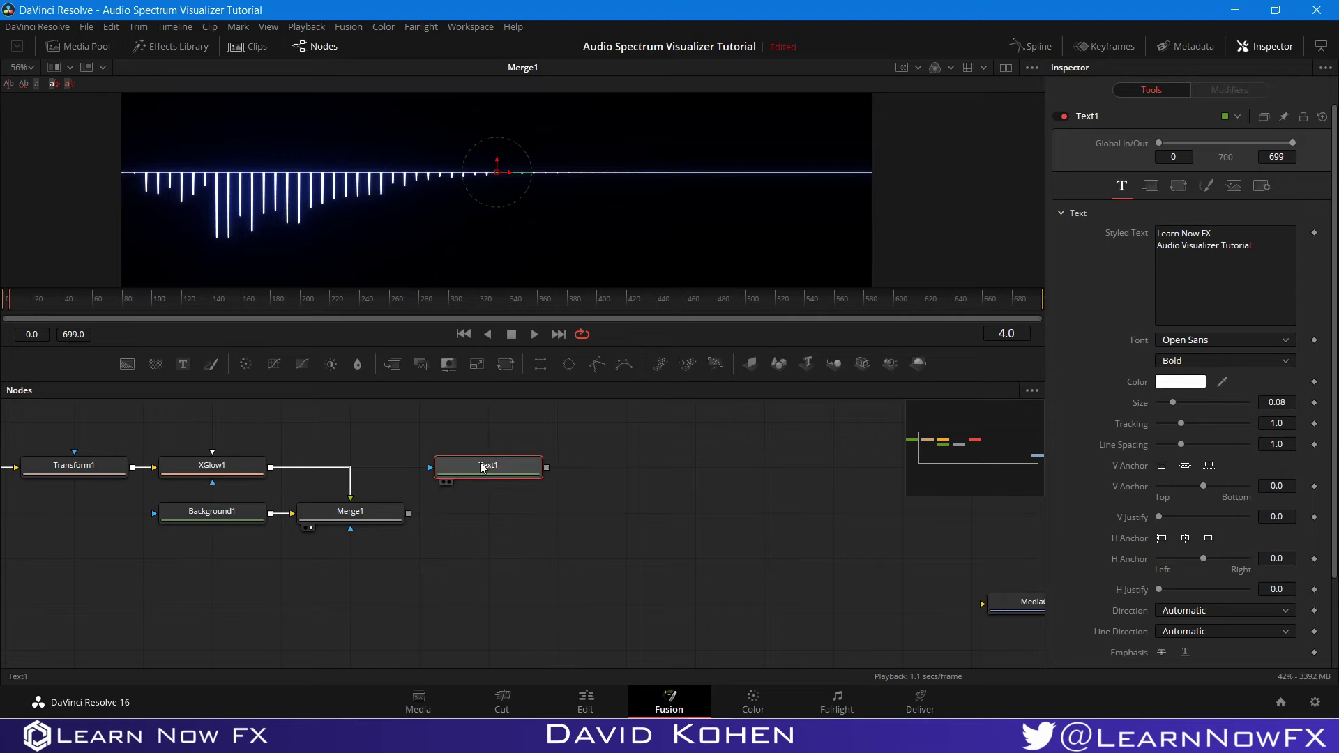
{"action": "left_click", "coordinate": [449, 482]}
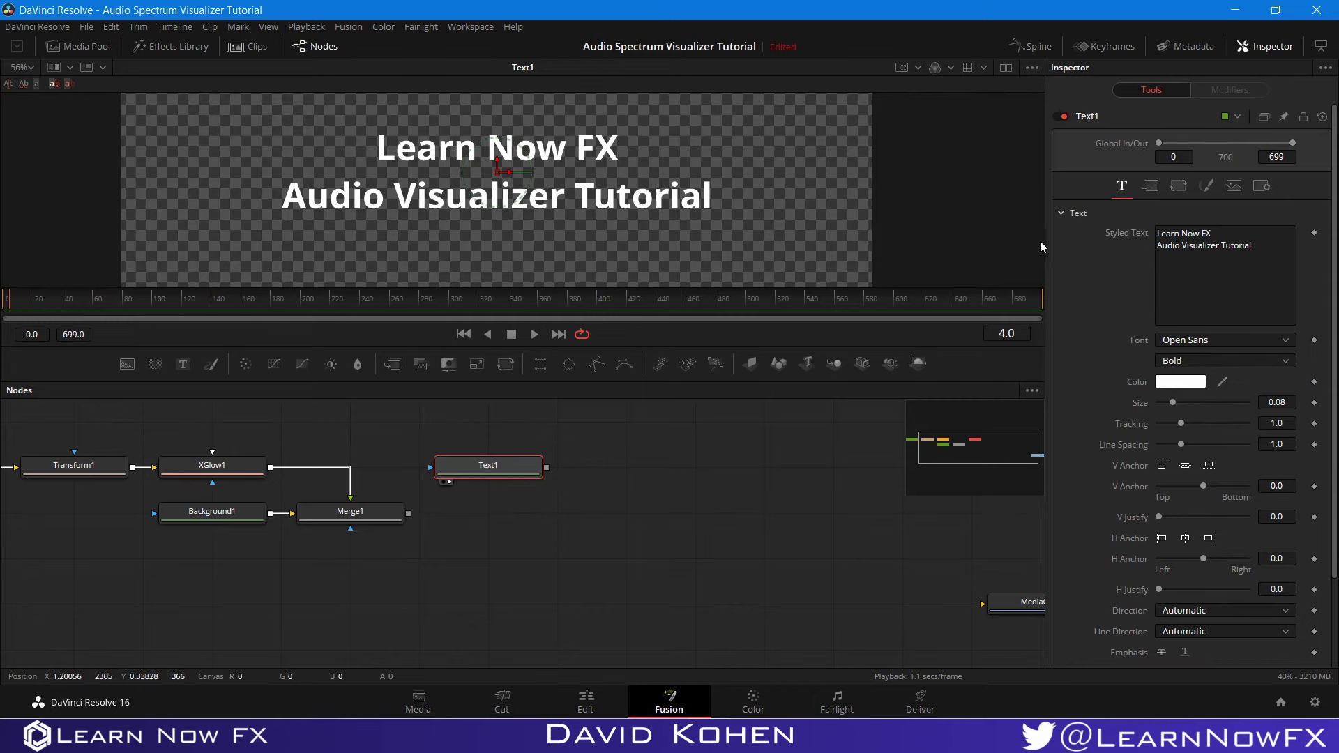
{"action": "left_click", "coordinate": [1200, 337]}
{"action": "scroll", "coordinate": [1163, 411], "scroll_direction": "up", "scroll_amount": 8}
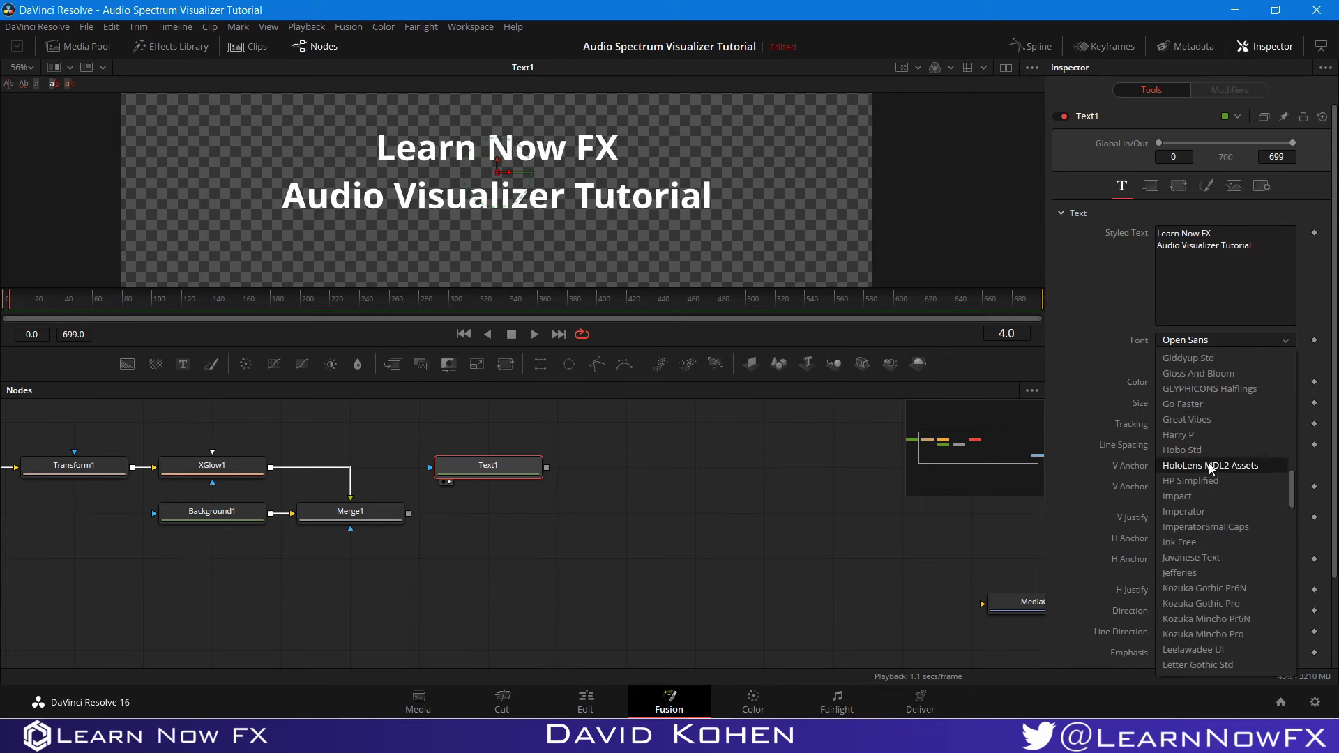
{"action": "scroll", "coordinate": [1208, 463], "scroll_direction": "up", "scroll_amount": 15}
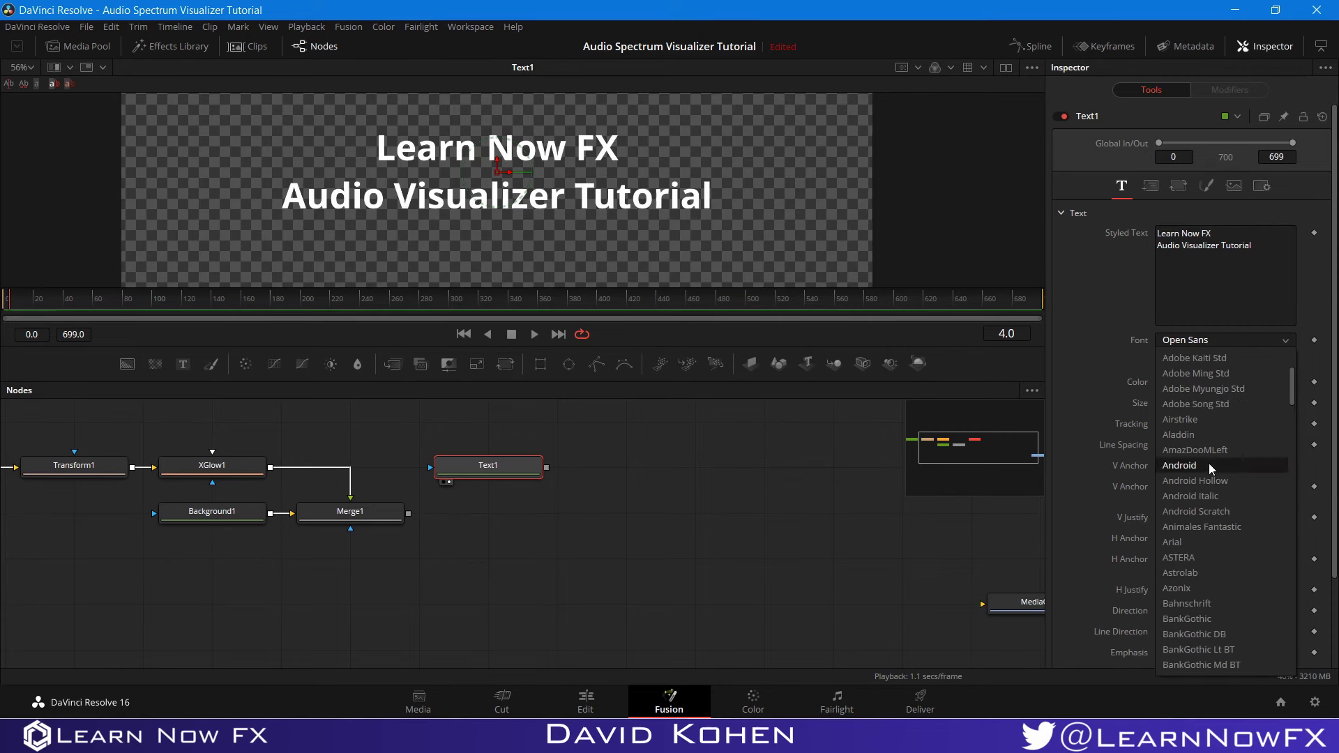
{"action": "scroll", "coordinate": [1216, 454], "scroll_direction": "down", "scroll_amount": 4}
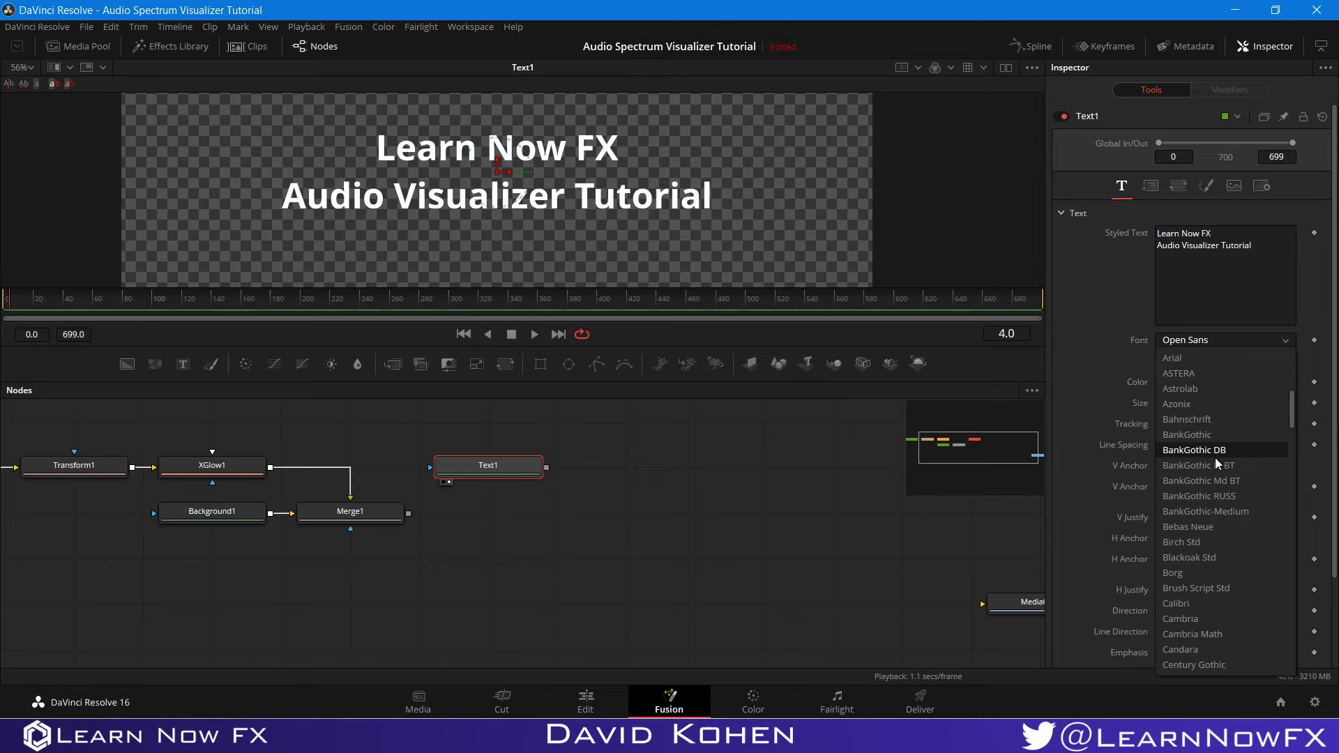
{"action": "left_click", "coordinate": [1226, 481]}
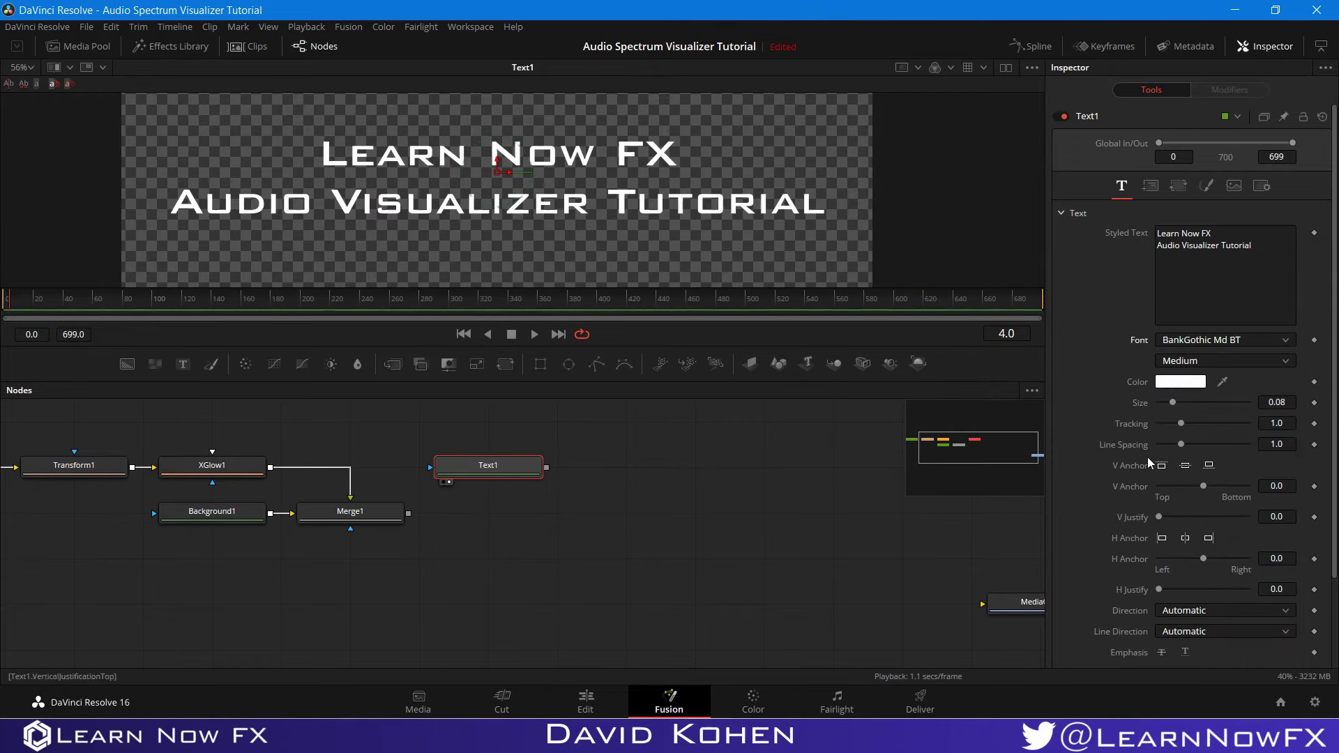
{"action": "left_click", "coordinate": [1231, 343]}
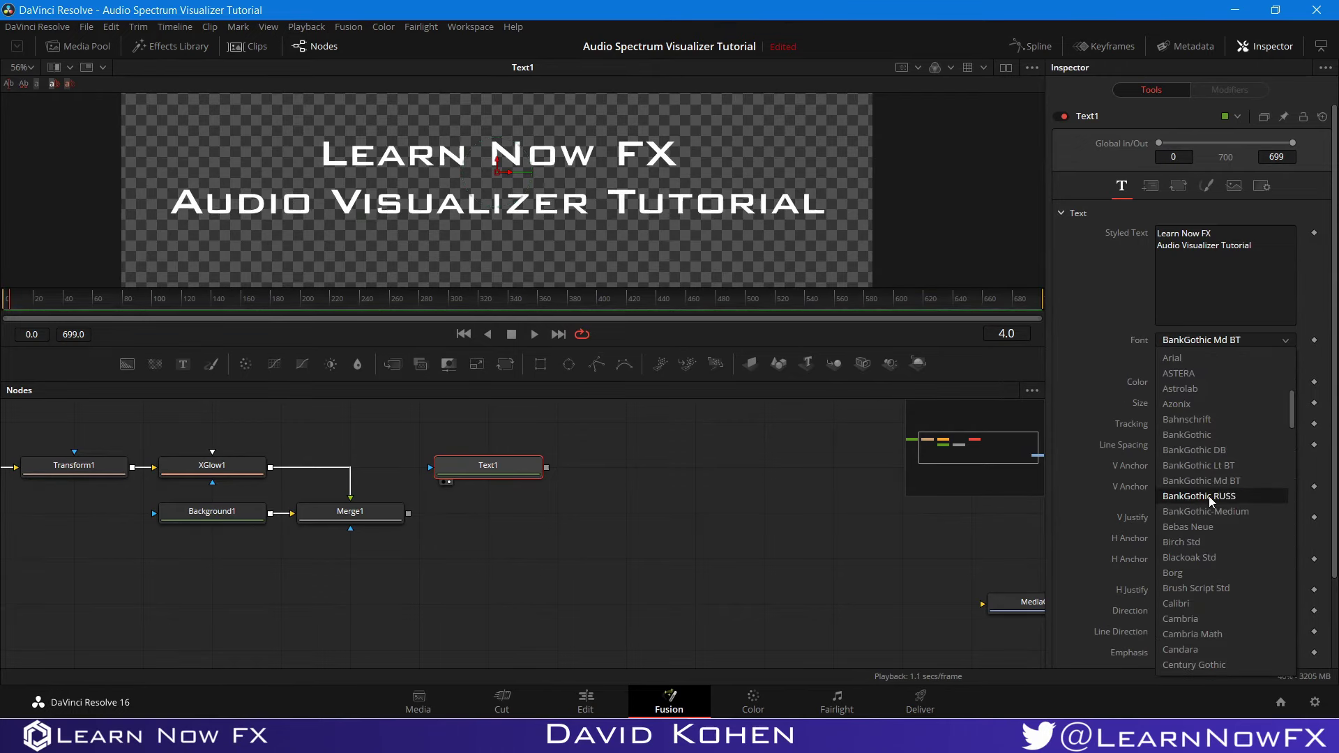
{"action": "left_click", "coordinate": [827, 483]}
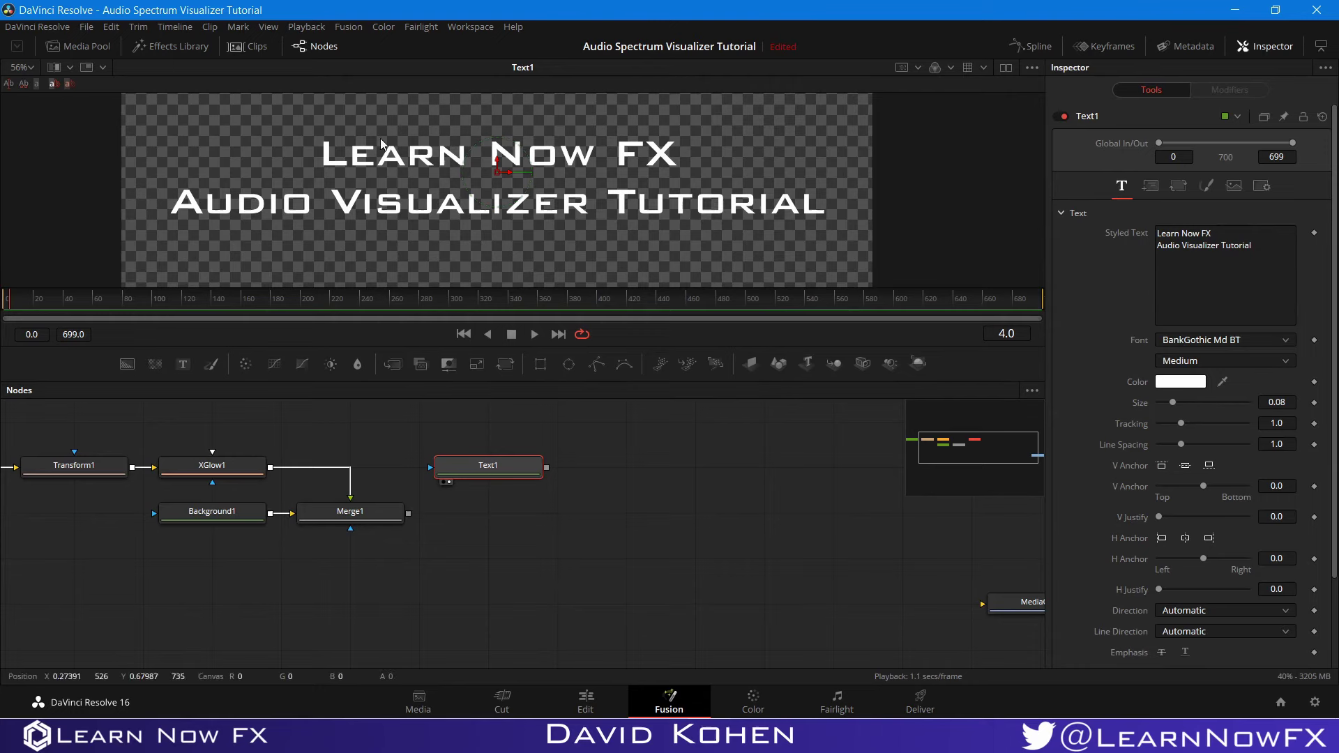
{"action": "left_click", "coordinate": [486, 657]}
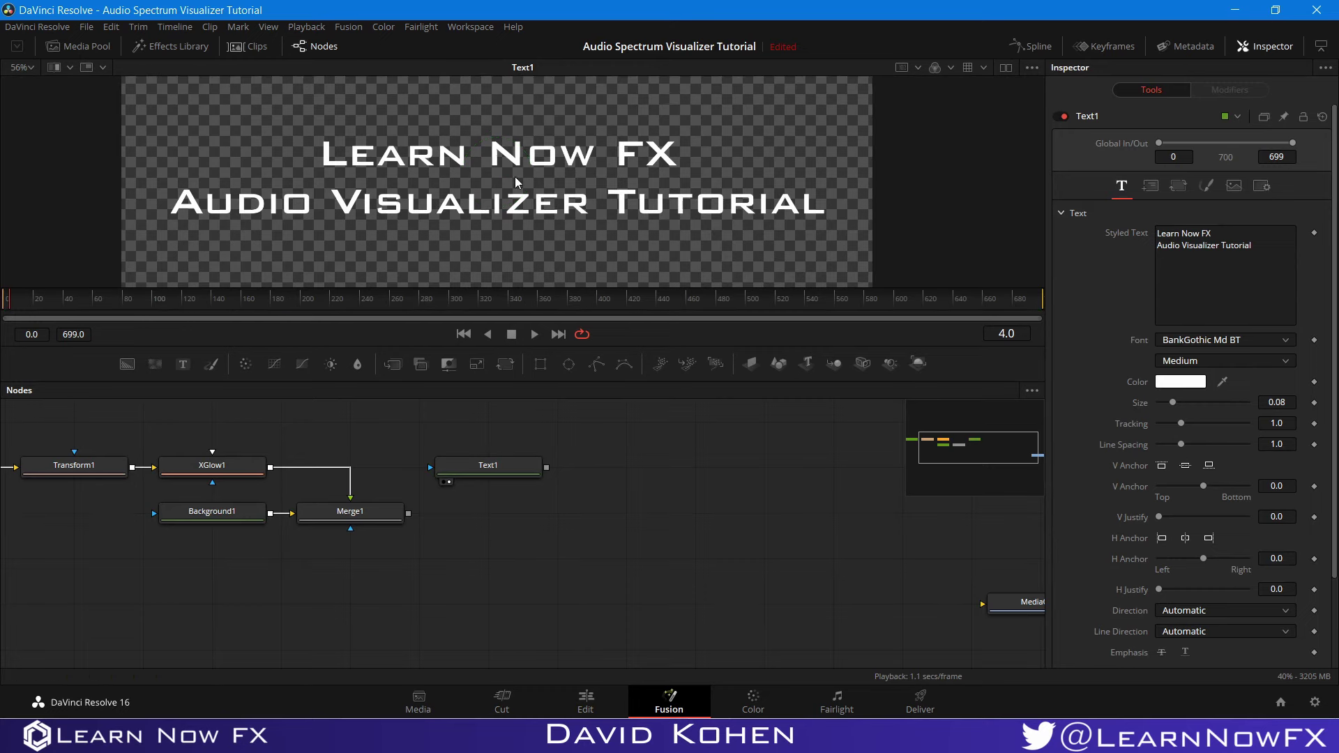
{"action": "left_click", "coordinate": [497, 467]}
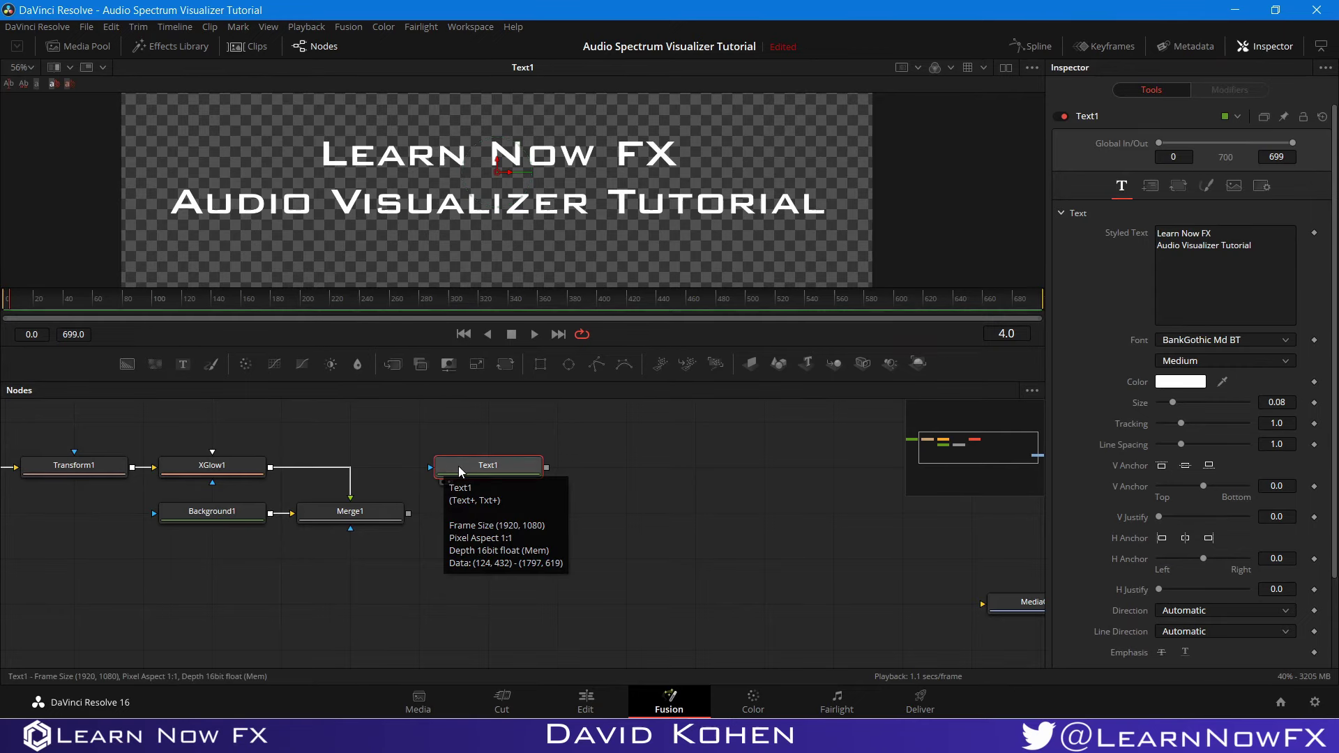
Step: Use character-level styling to shrink the 'Audio Visualizer Tutorial' line to about size 0.0335
{"action": "right_click", "coordinate": [1195, 286]}
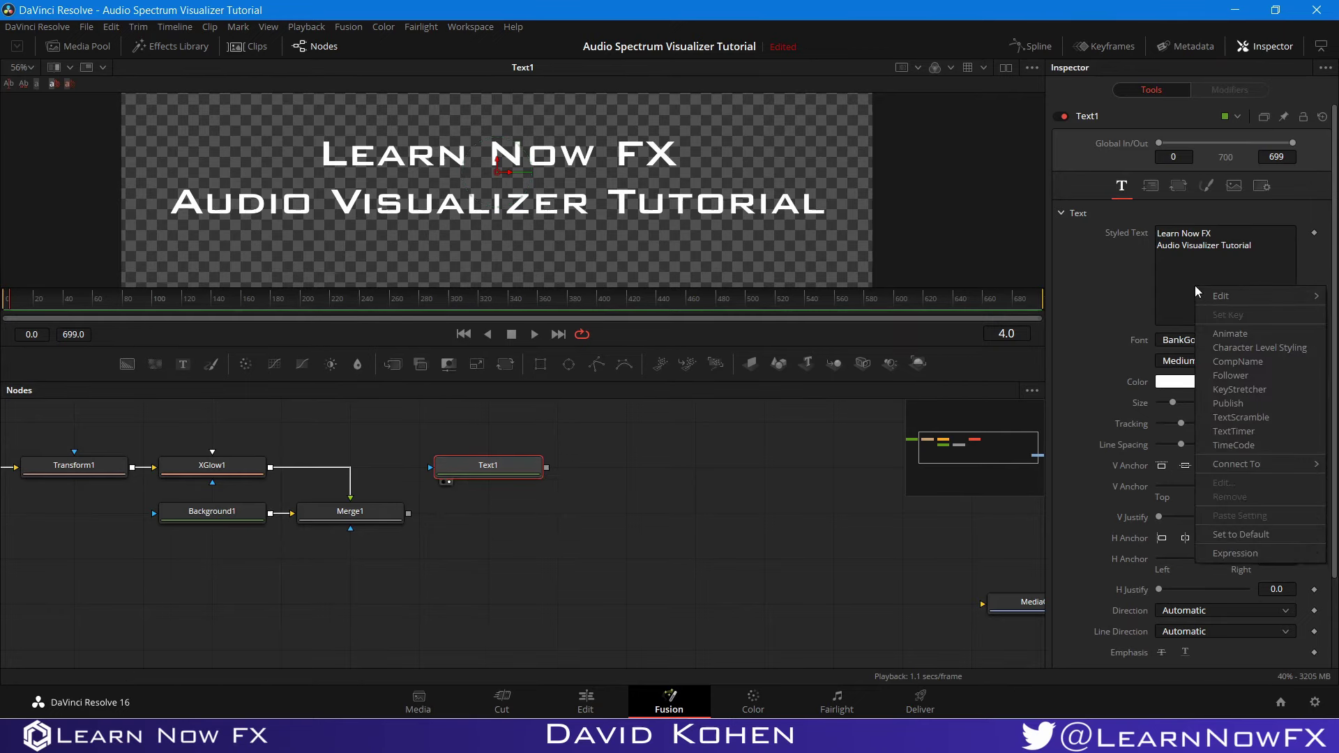
{"action": "left_click", "coordinate": [1232, 350]}
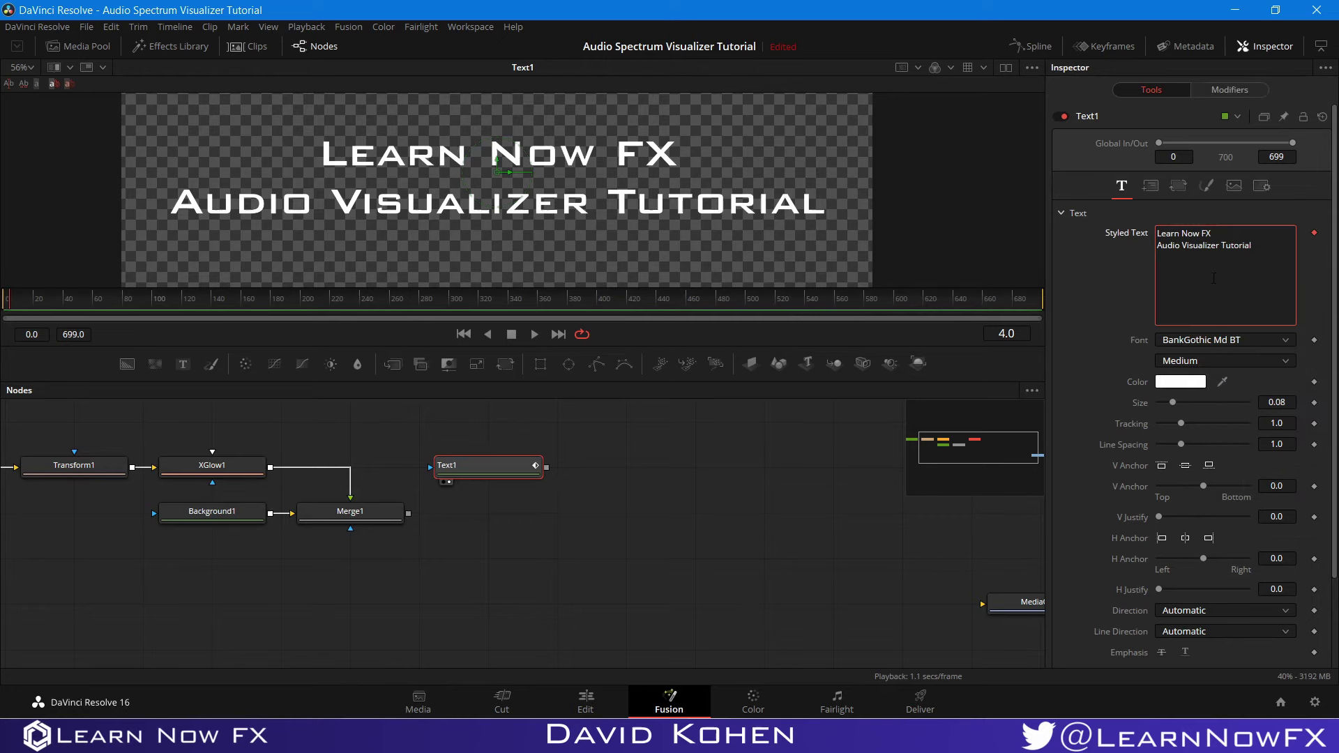
{"action": "left_click", "coordinate": [1215, 91]}
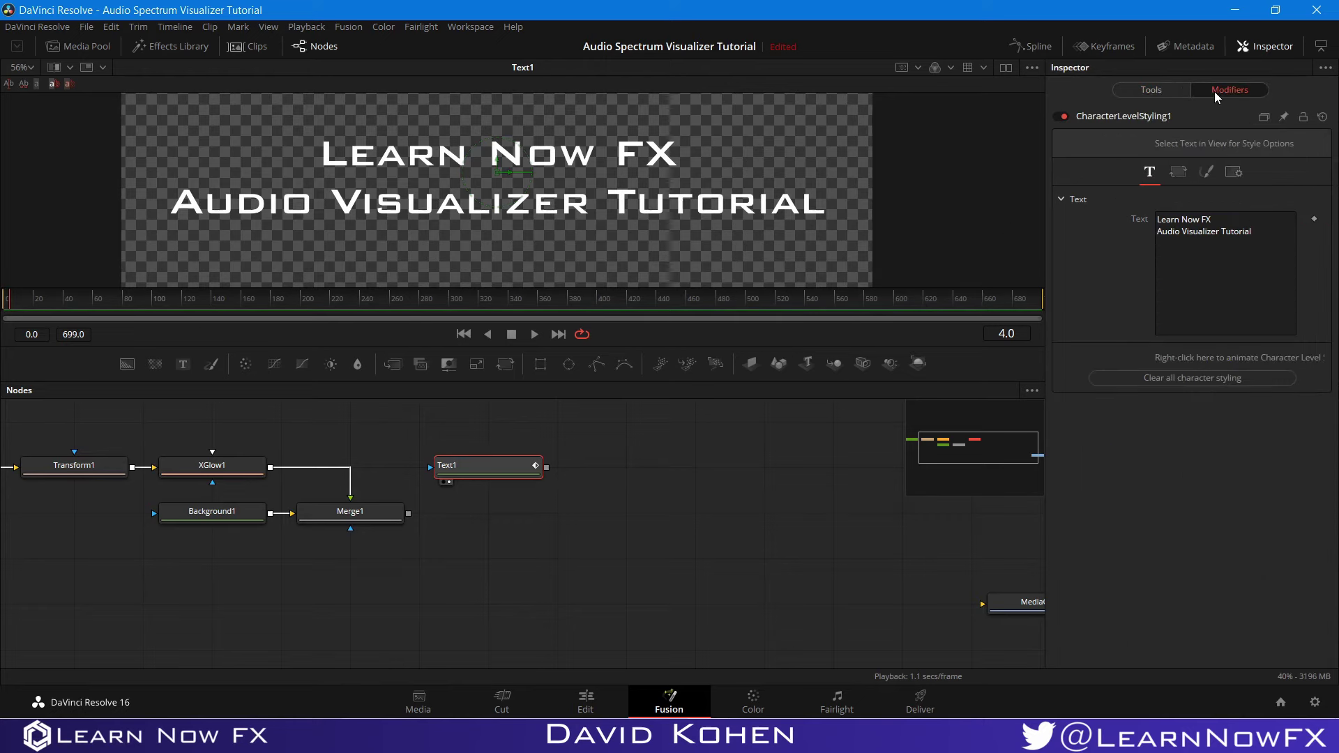
{"action": "left_click_drag", "start_coordinate": [146, 185], "coordinate": [850, 236]}
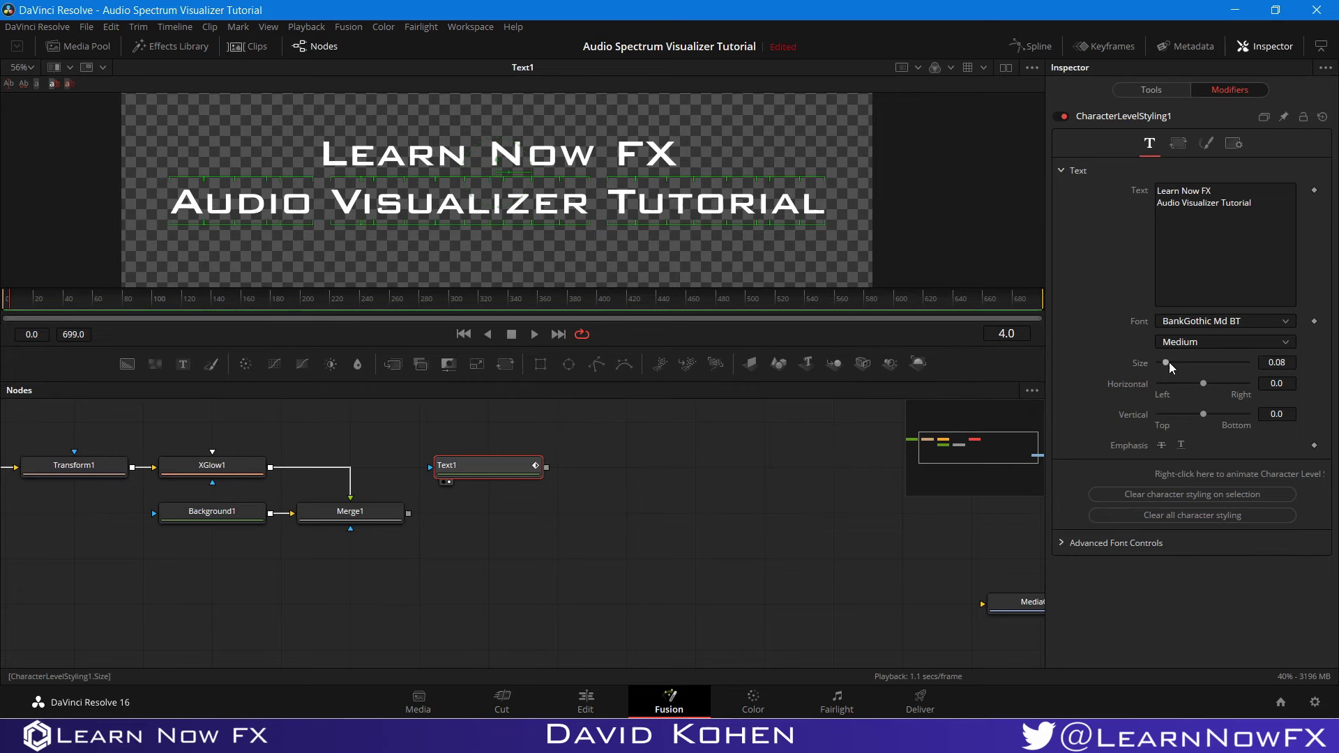
{"action": "left_click_drag", "start_coordinate": [1168, 362], "coordinate": [1164, 363]}
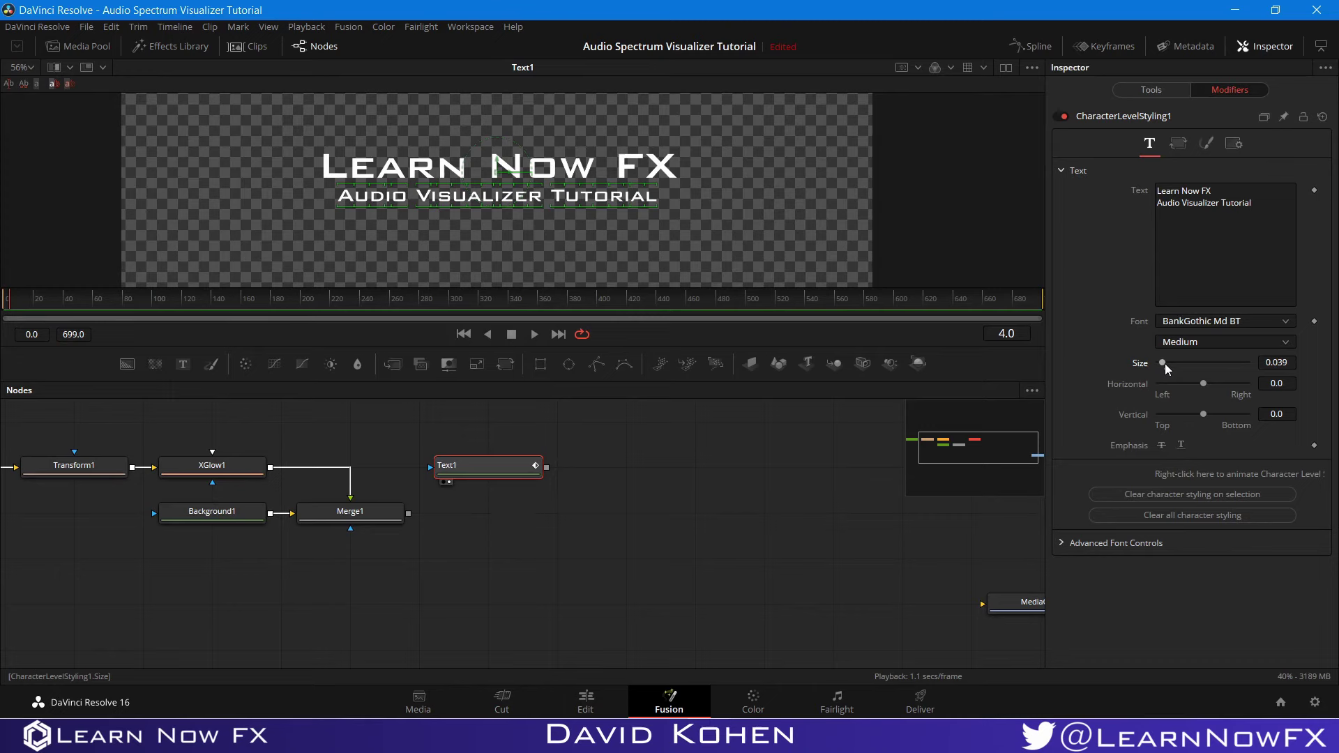
{"action": "left_click_drag", "start_coordinate": [1164, 362], "coordinate": [1160, 362]}
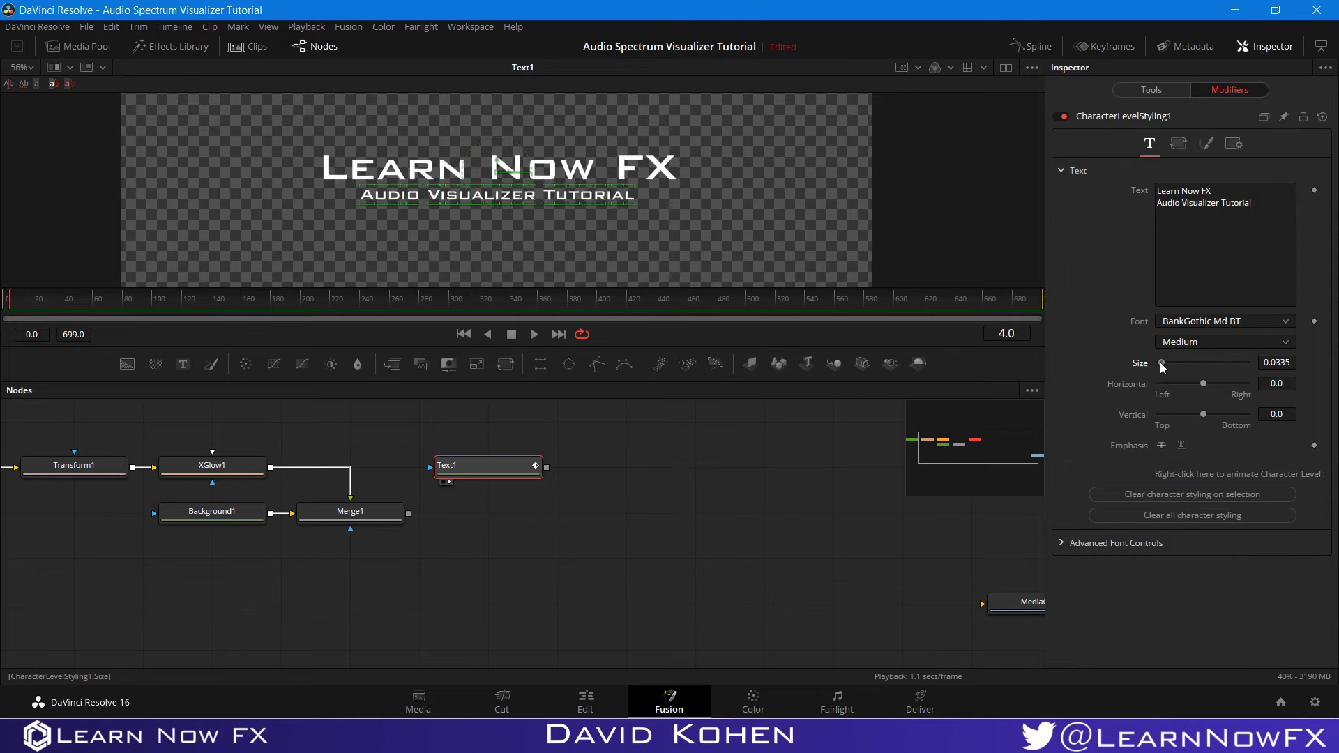
{"action": "left_click", "coordinate": [646, 507]}
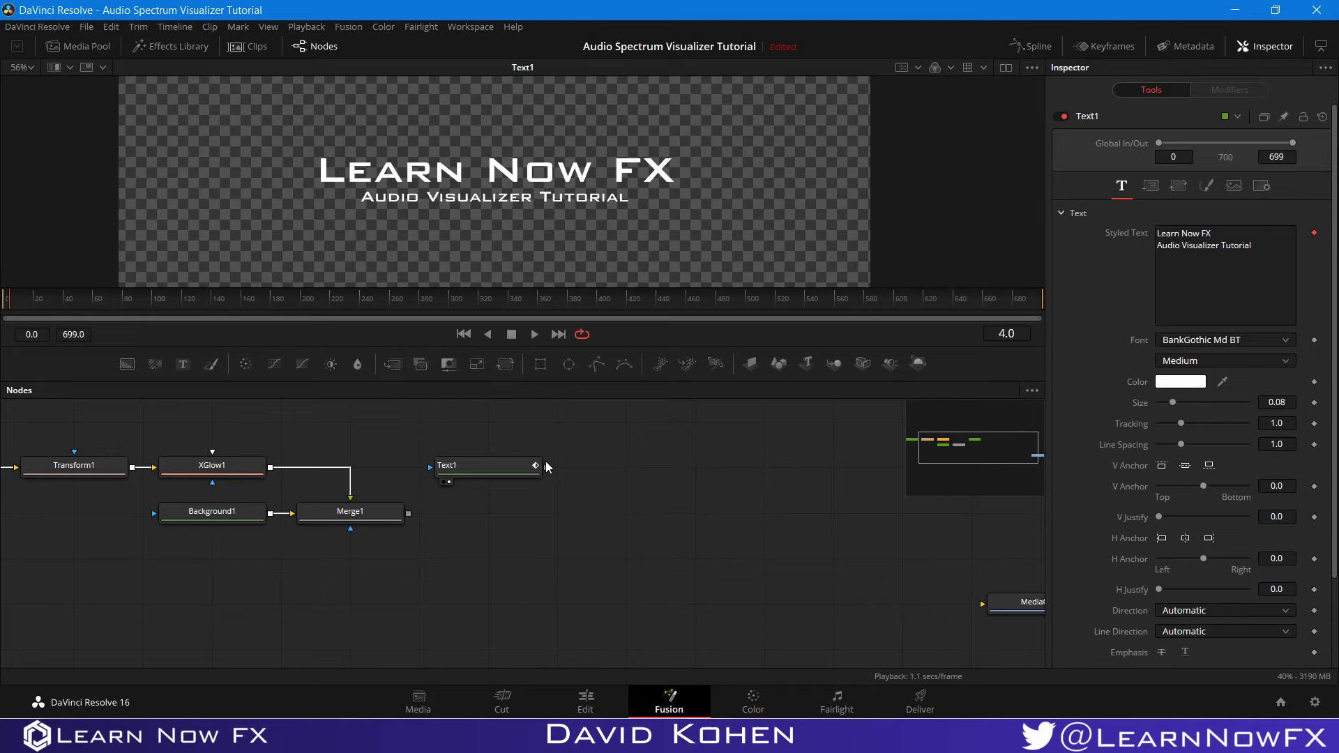
Step: Merge Text1 over the spectrum as Merge2, scaling the title to 0.55 in the upper left
{"action": "left_click_drag", "start_coordinate": [548, 467], "coordinate": [408, 513]}
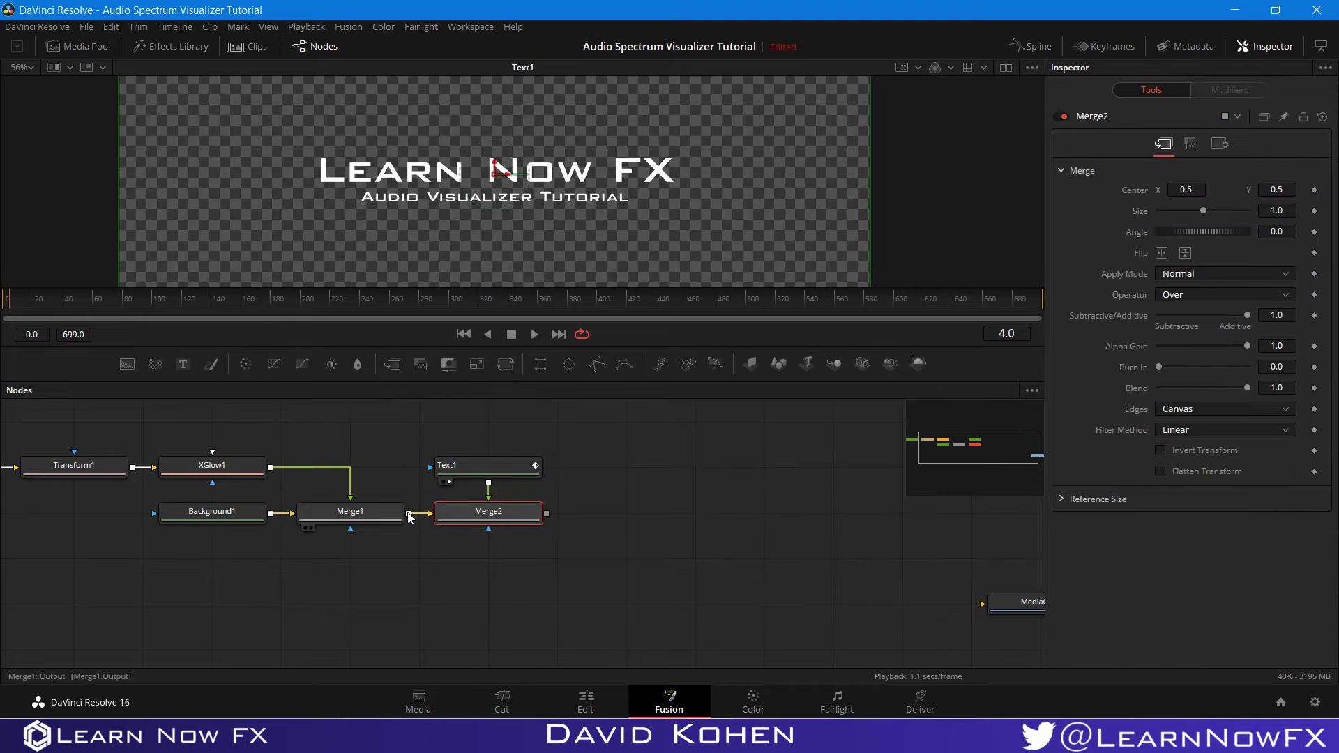
{"action": "left_click", "coordinate": [447, 528]}
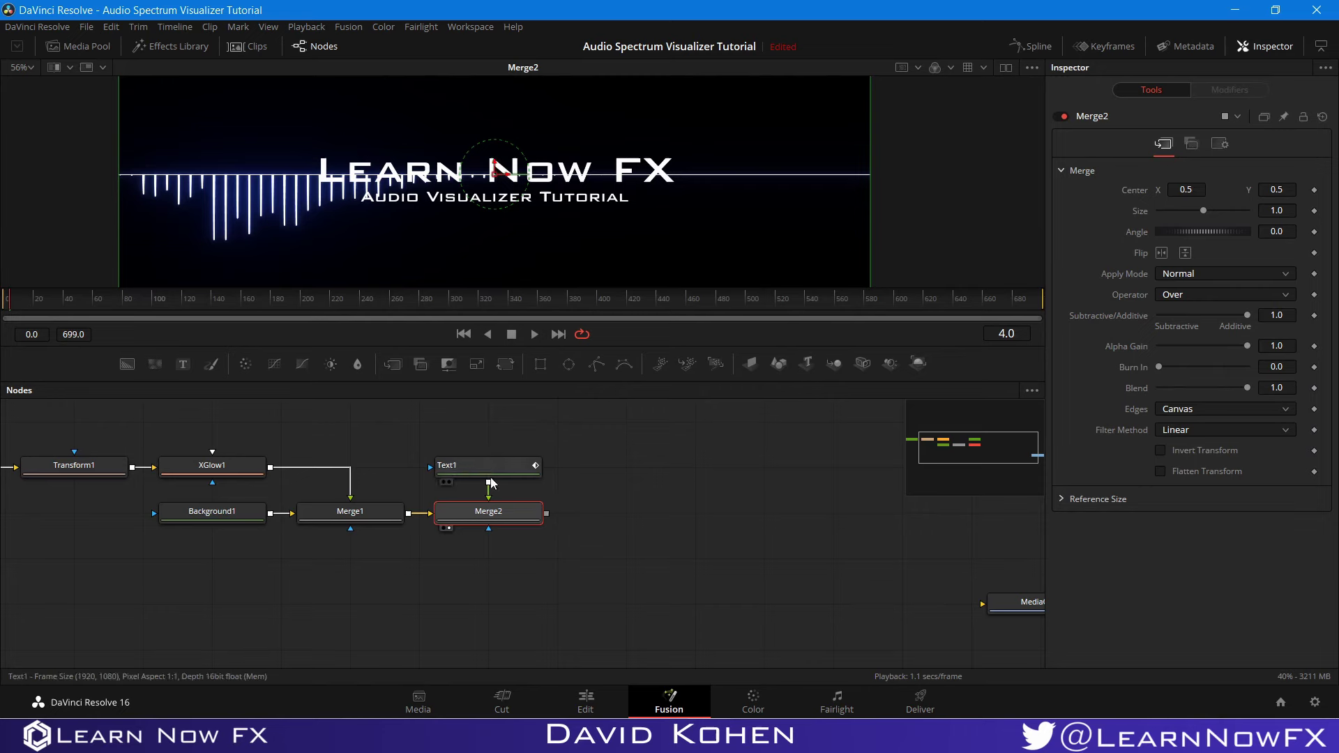
{"action": "left_click_drag", "start_coordinate": [496, 165], "coordinate": [308, 136]}
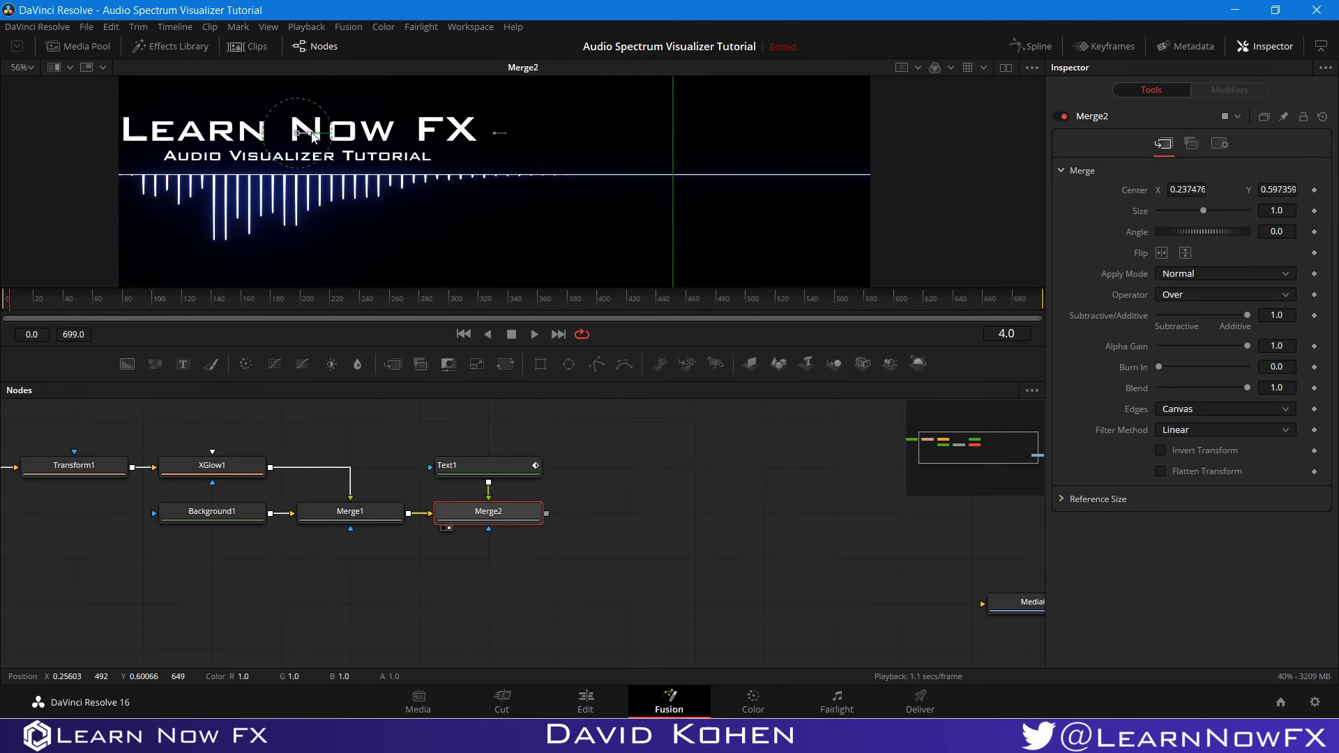
{"action": "left_click_drag", "start_coordinate": [1202, 211], "coordinate": [1183, 212]}
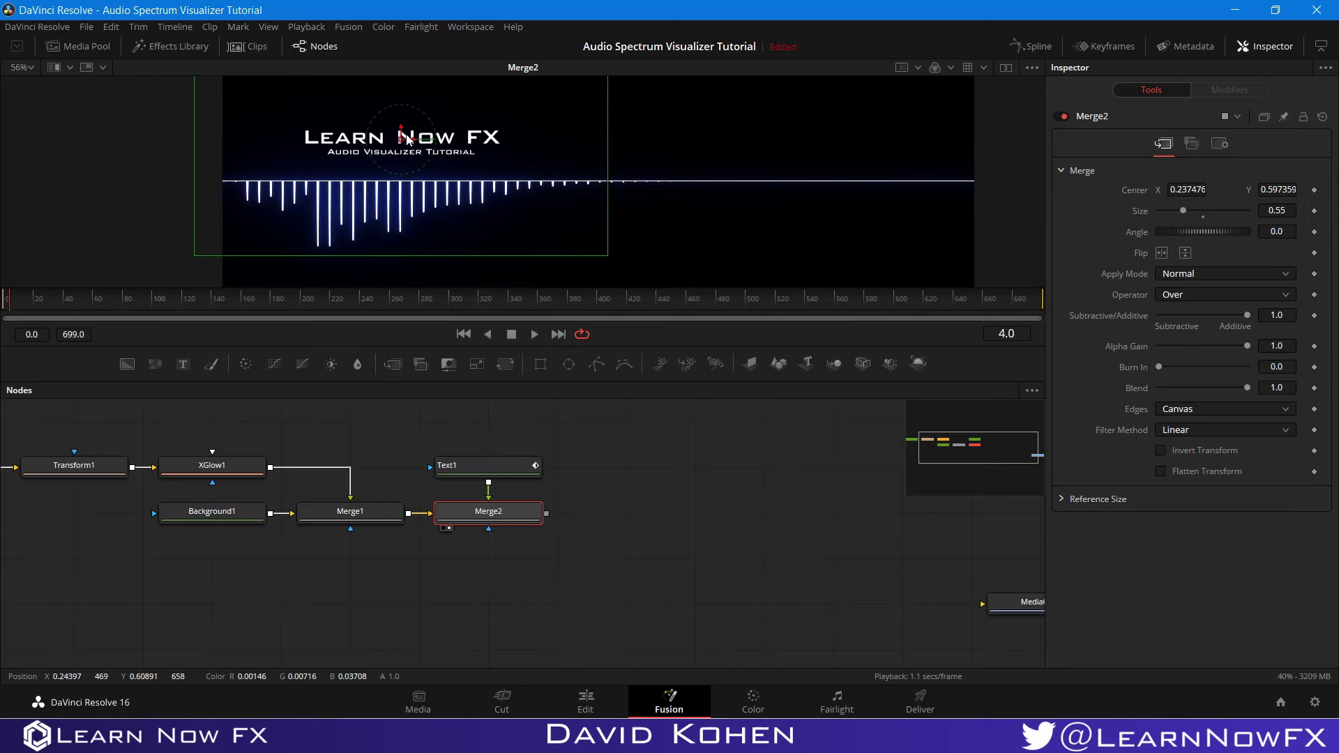
{"action": "left_click_drag", "start_coordinate": [413, 144], "coordinate": [357, 140]}
{"action": "left_click", "coordinate": [661, 479]}
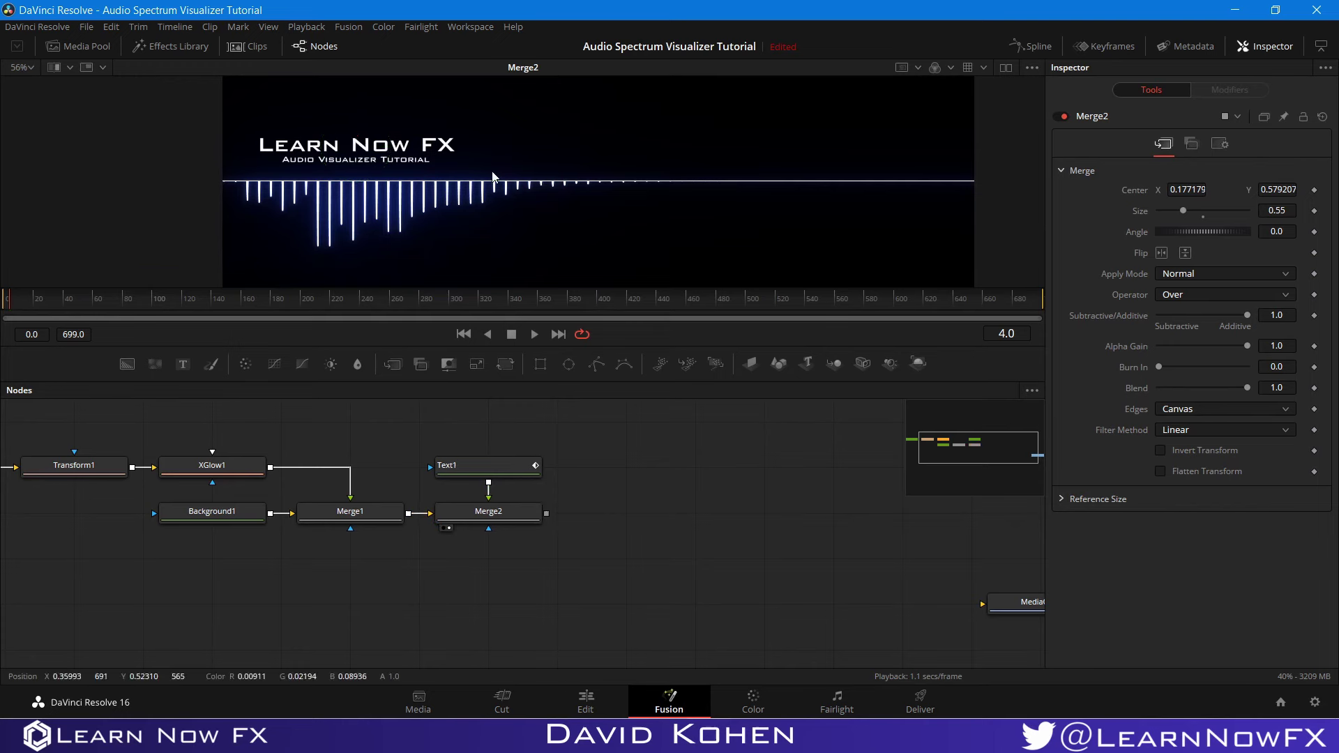
{"action": "scroll", "coordinate": [600, 241], "scroll_direction": "down", "scroll_amount": 2}
{"action": "left_click_drag", "start_coordinate": [600, 241], "coordinate": [538, 241]}
Step: Add a Text2 node with its font set to BankGothic Md BT
{"action": "scroll", "coordinate": [671, 166], "scroll_direction": "up", "scroll_amount": 2}
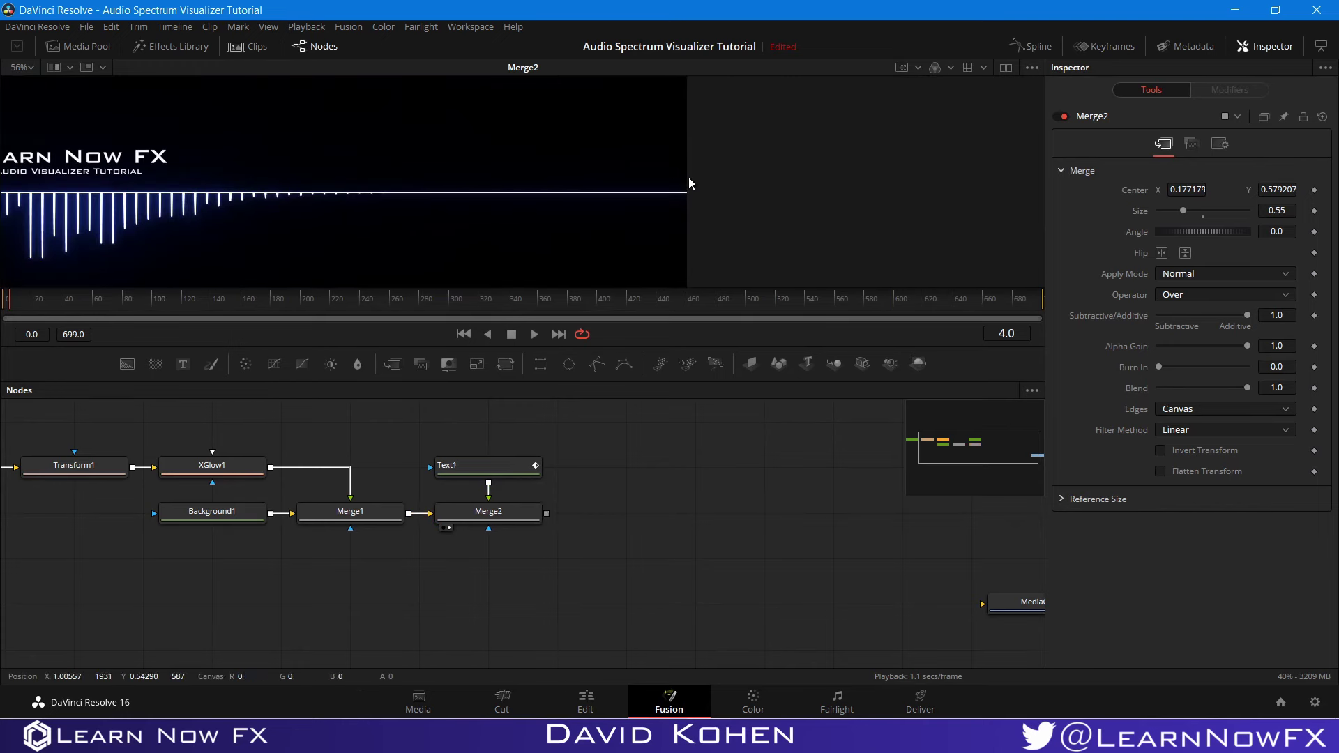
{"action": "left_click_drag", "start_coordinate": [624, 521], "coordinate": [440, 507]}
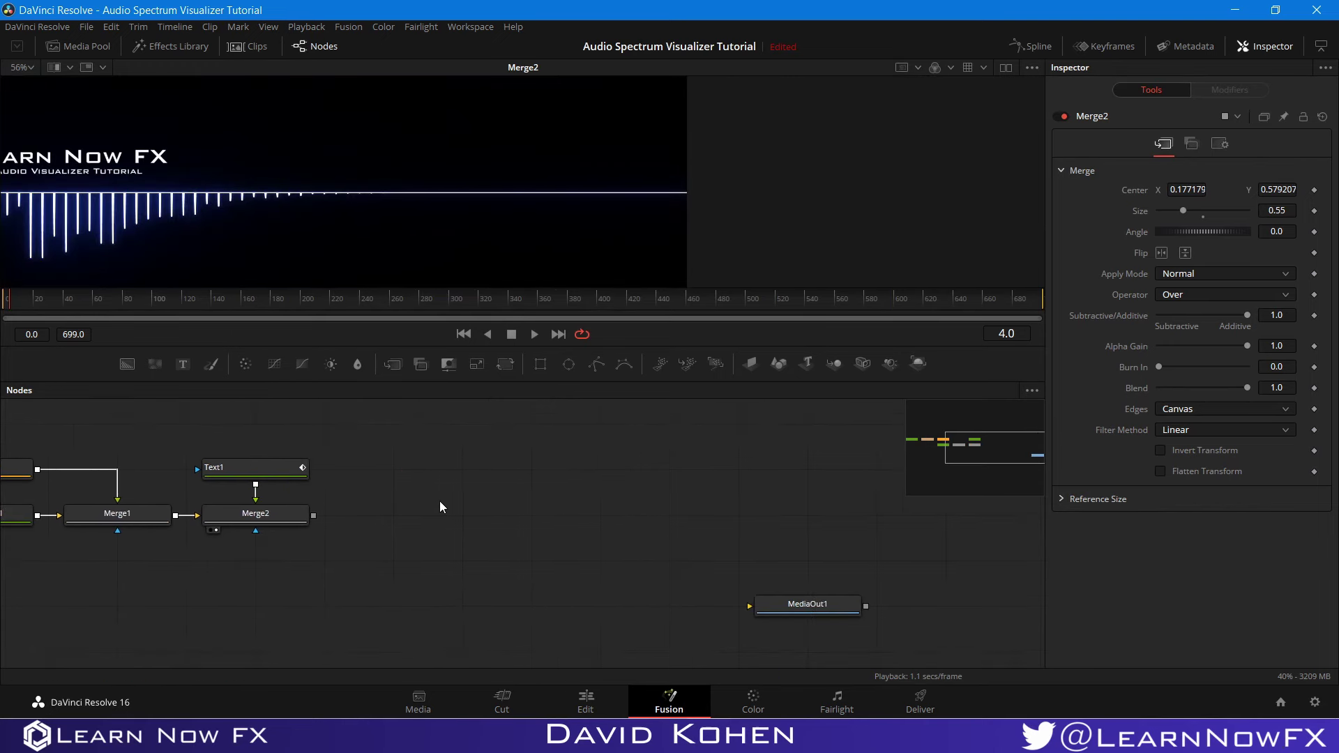
{"action": "left_click_drag", "start_coordinate": [182, 364], "coordinate": [393, 481]}
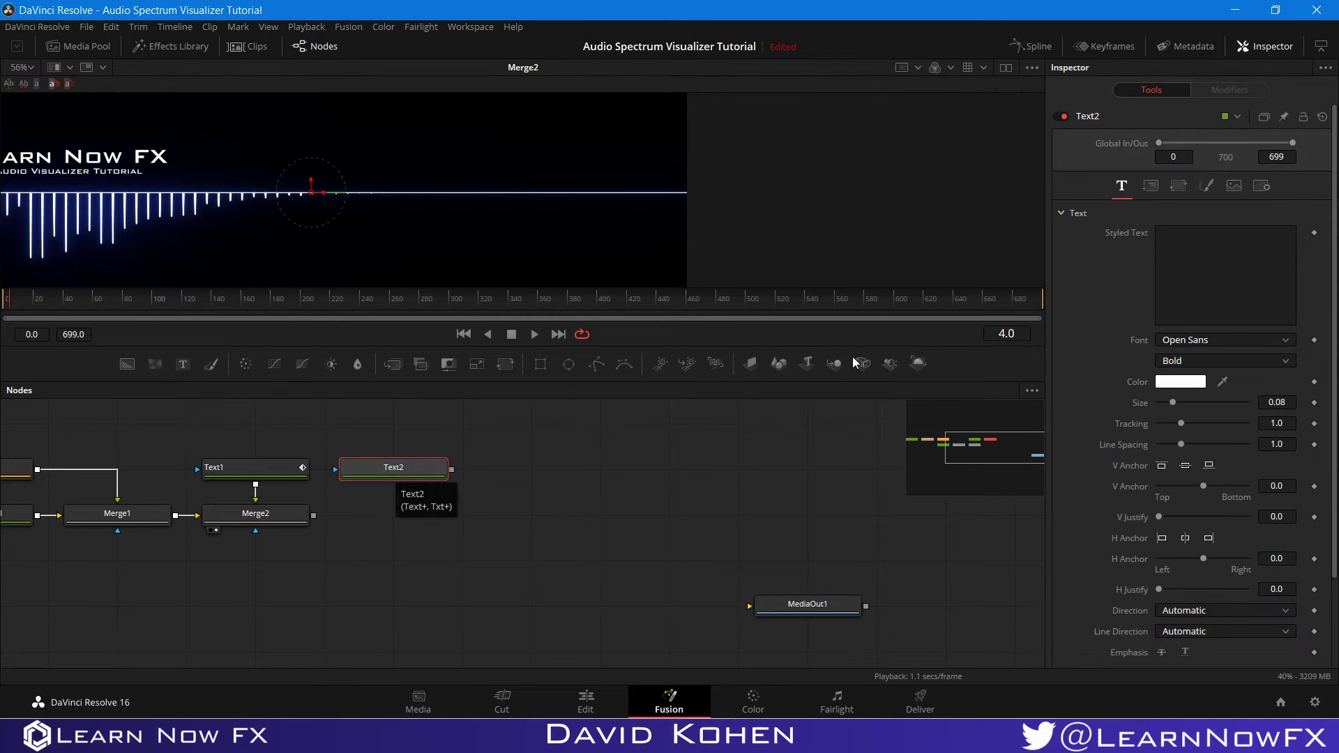
{"action": "left_click", "coordinate": [1202, 248]}
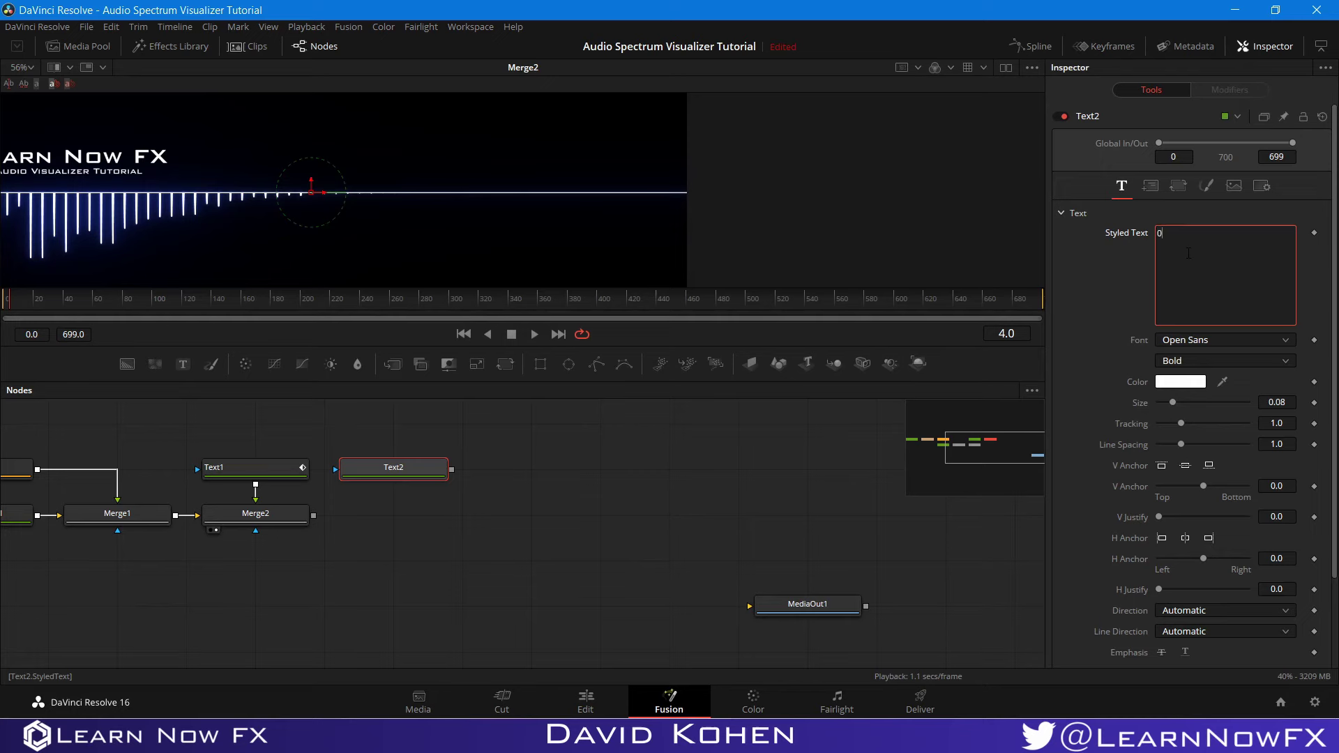
{"action": "left_click", "coordinate": [1181, 340]}
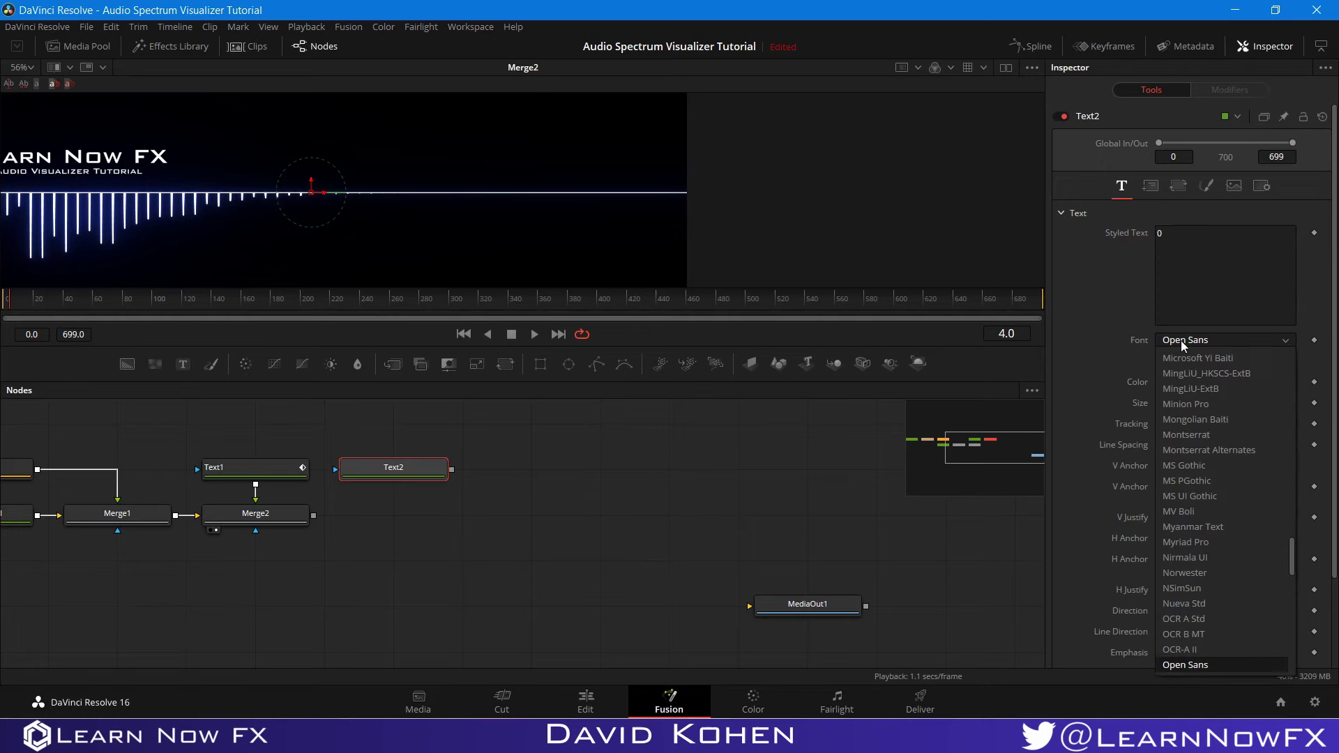
{"action": "key", "text": "b"}
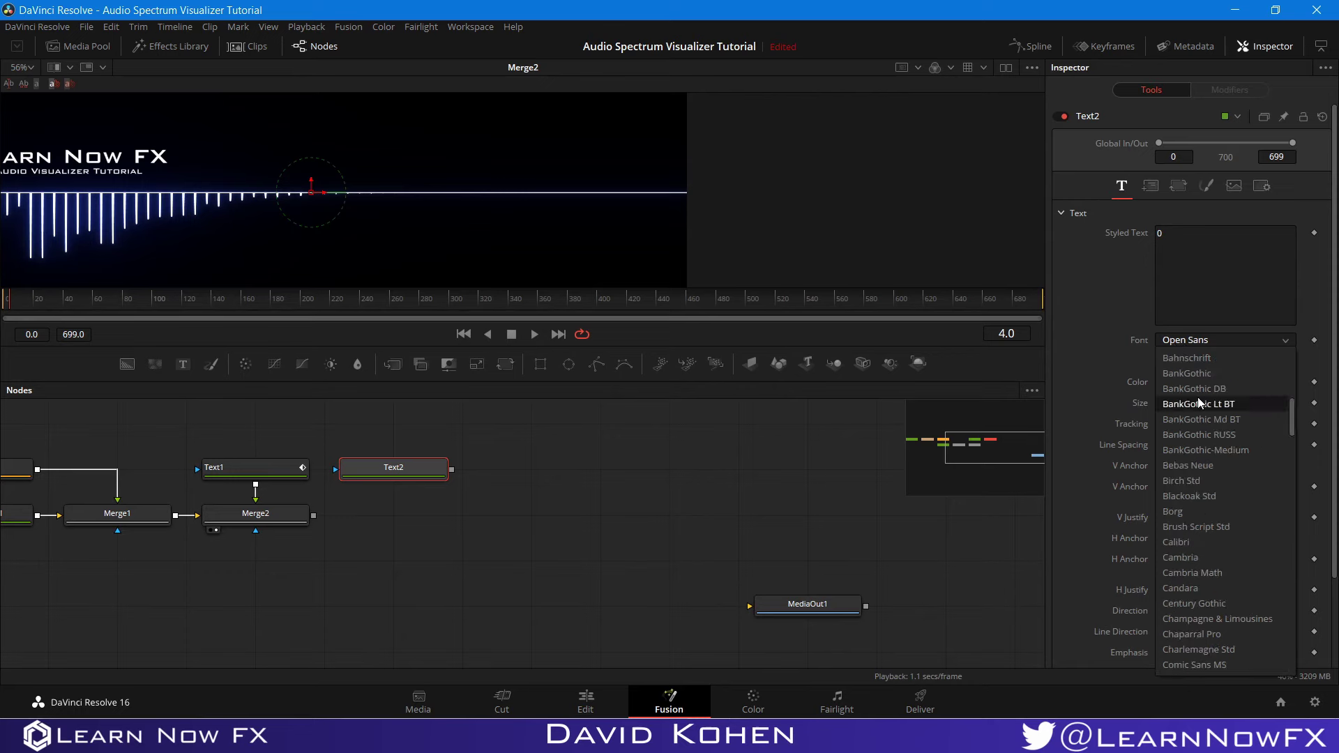
{"action": "left_click", "coordinate": [1207, 419]}
{"action": "right_click", "coordinate": [1185, 282]}
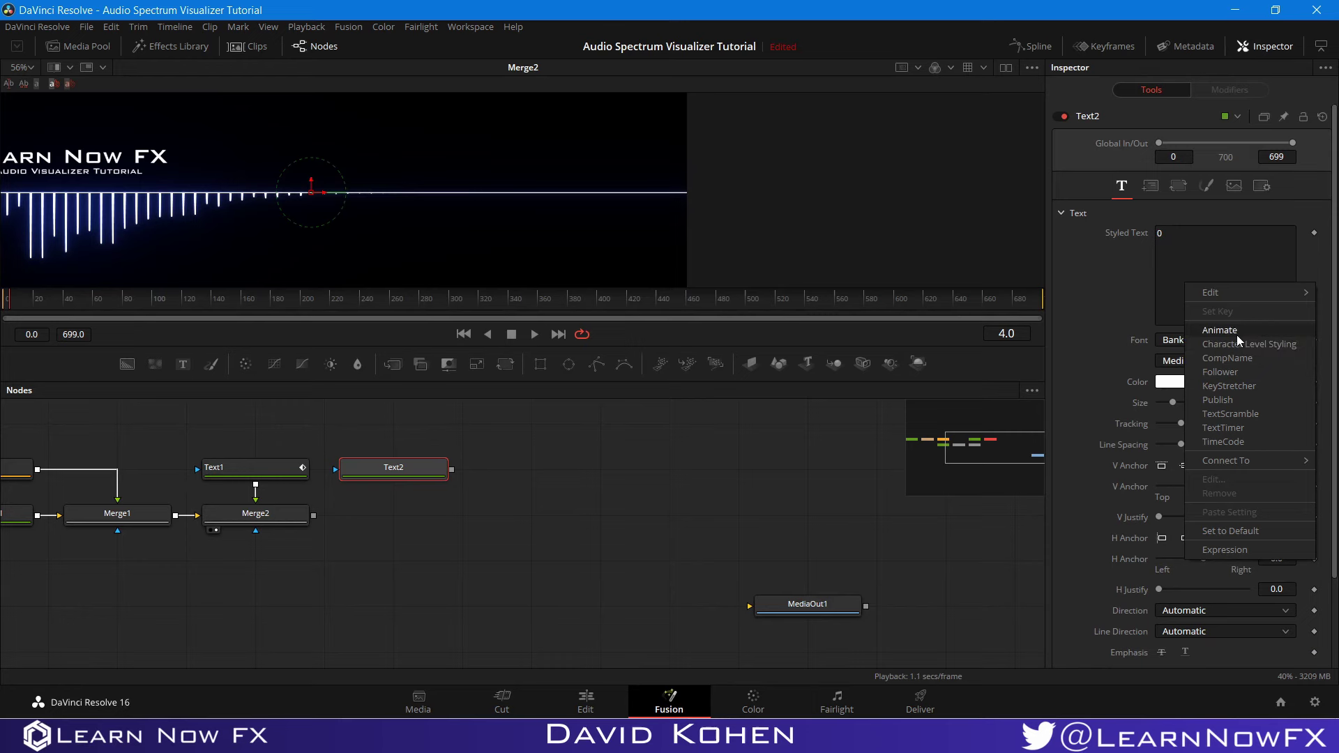
Step: Convert Text2 to a TimeCode with hours and frames hidden, and preview it playing
{"action": "left_click", "coordinate": [1228, 442]}
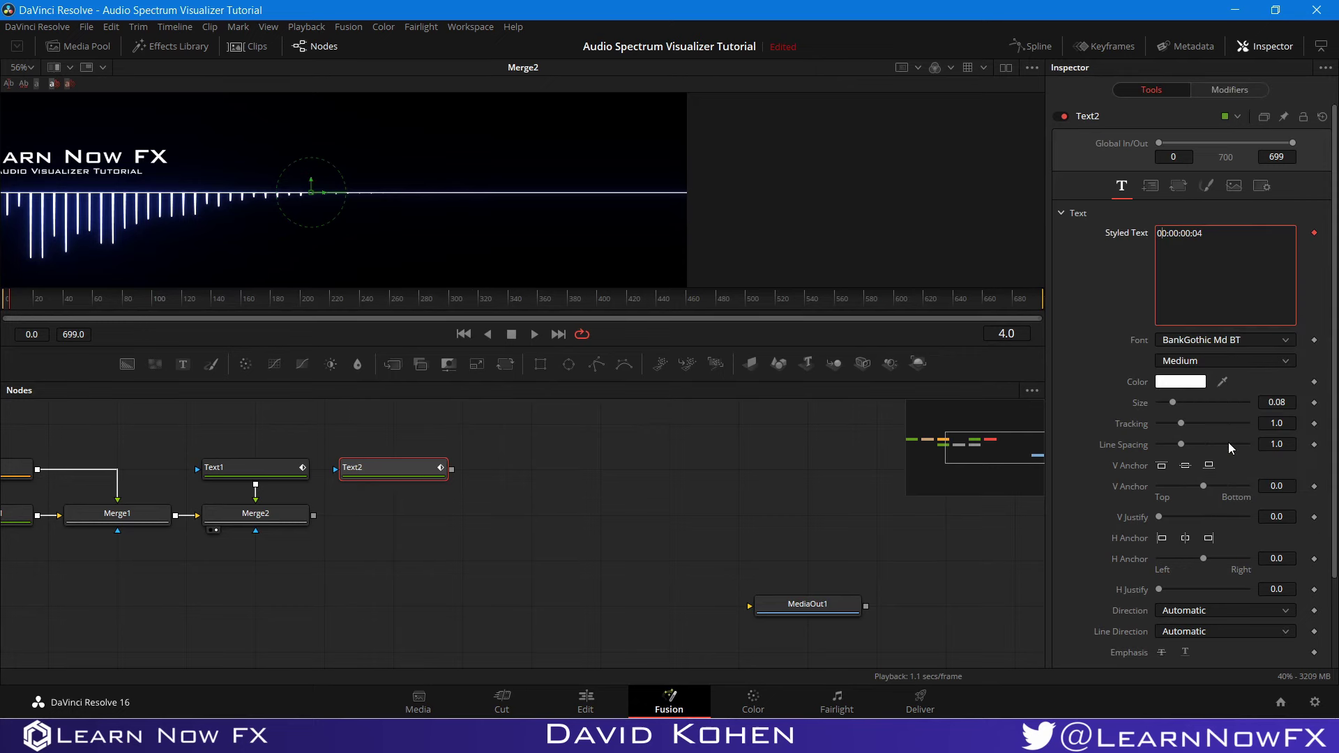
{"action": "left_click", "coordinate": [1214, 88]}
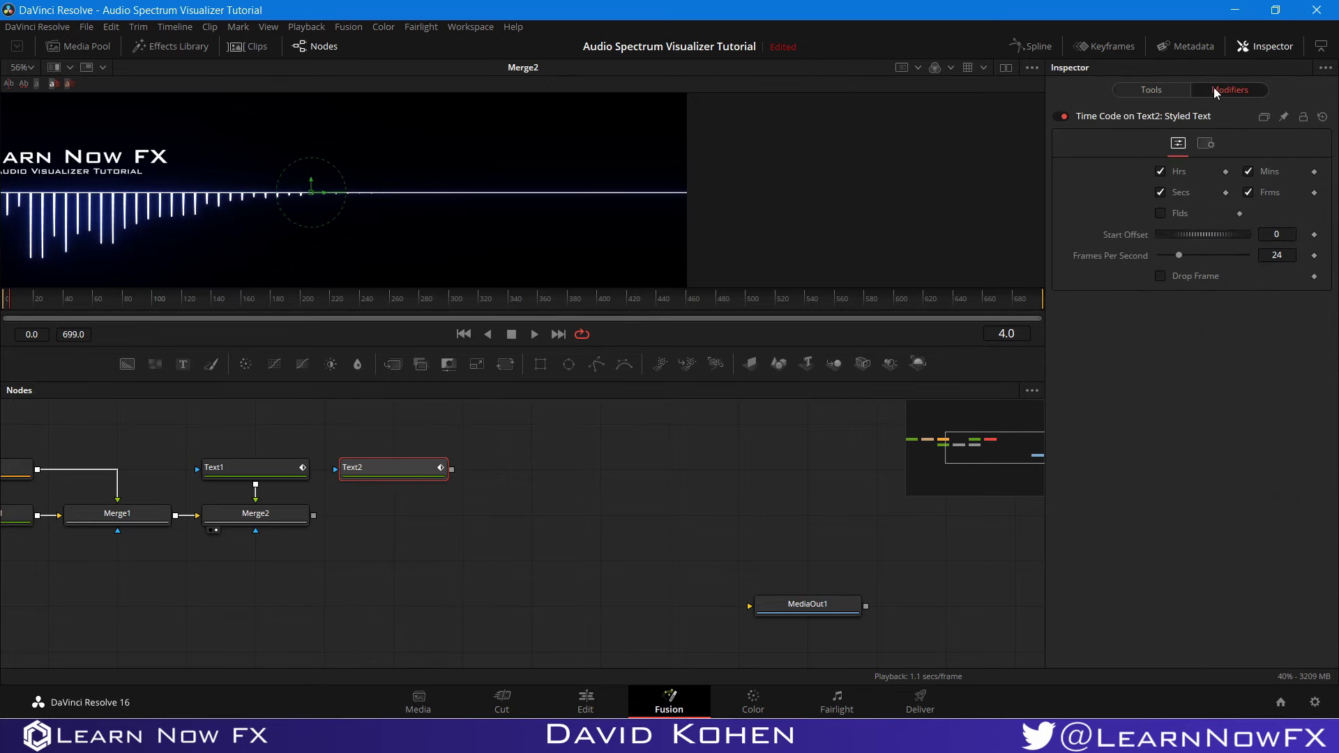
{"action": "left_click", "coordinate": [1160, 171]}
{"action": "left_click", "coordinate": [1248, 192]}
{"action": "left_click", "coordinate": [351, 483]}
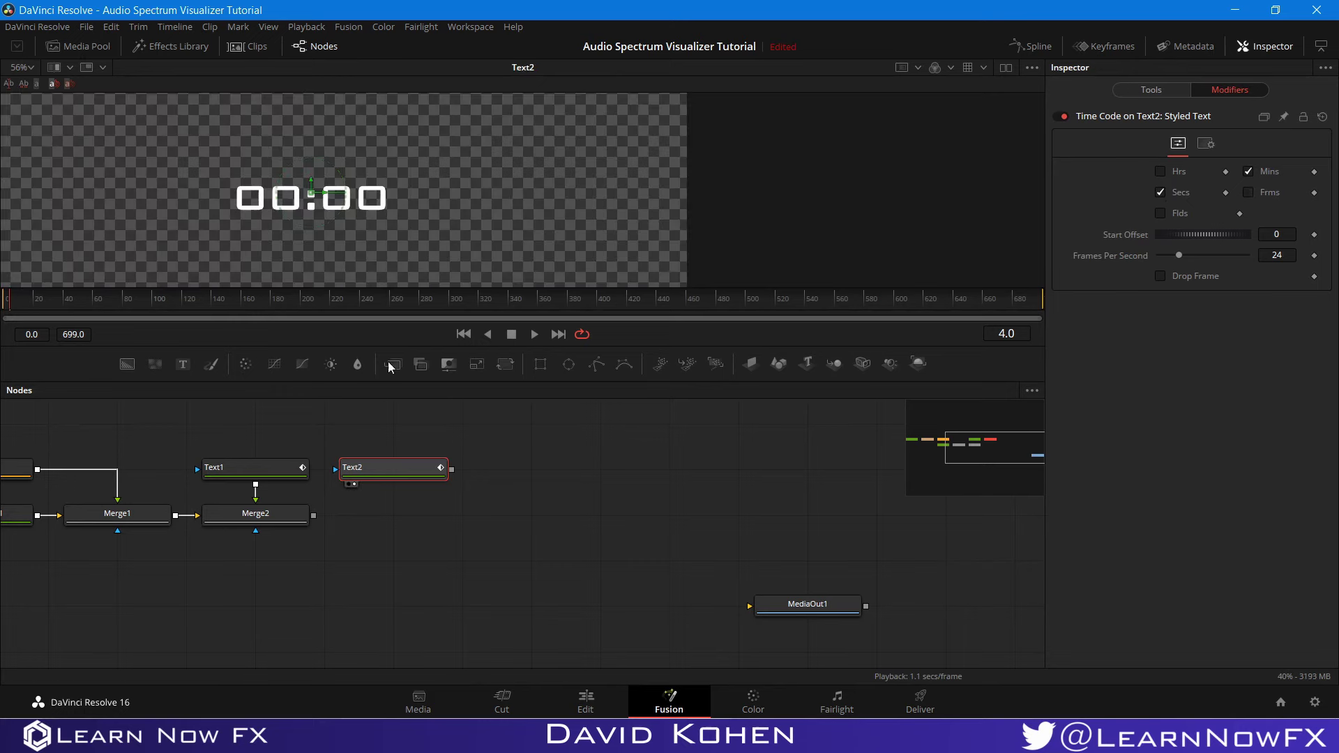
{"action": "key", "text": "space"}
{"action": "left_click_drag", "start_coordinate": [429, 230], "coordinate": [629, 209]}
{"action": "scroll", "coordinate": [600, 212], "scroll_direction": "down", "scroll_amount": 2}
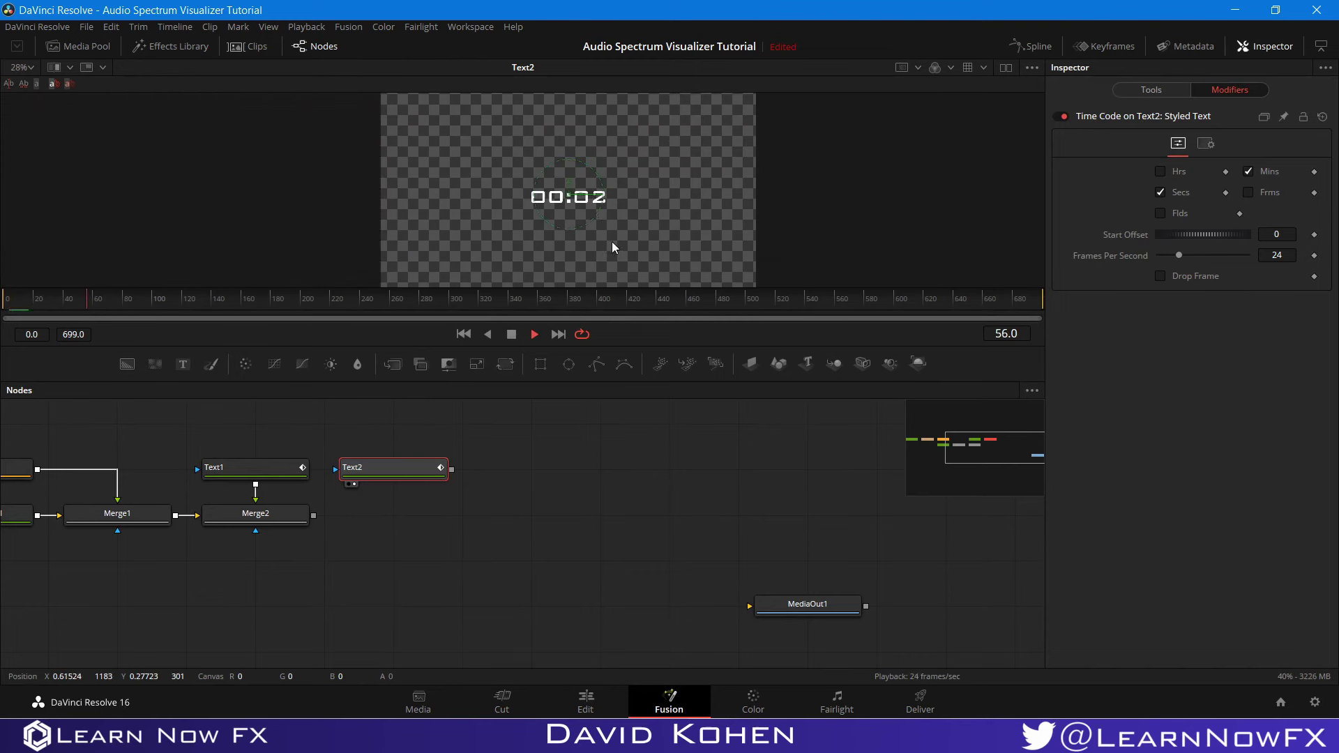
{"action": "key", "text": "space"}
Step: Compare against the full hours-and-frames timecode, then settle on minutes:seconds and replay it
{"action": "left_click", "coordinate": [1159, 170]}
{"action": "left_click", "coordinate": [1247, 192]}
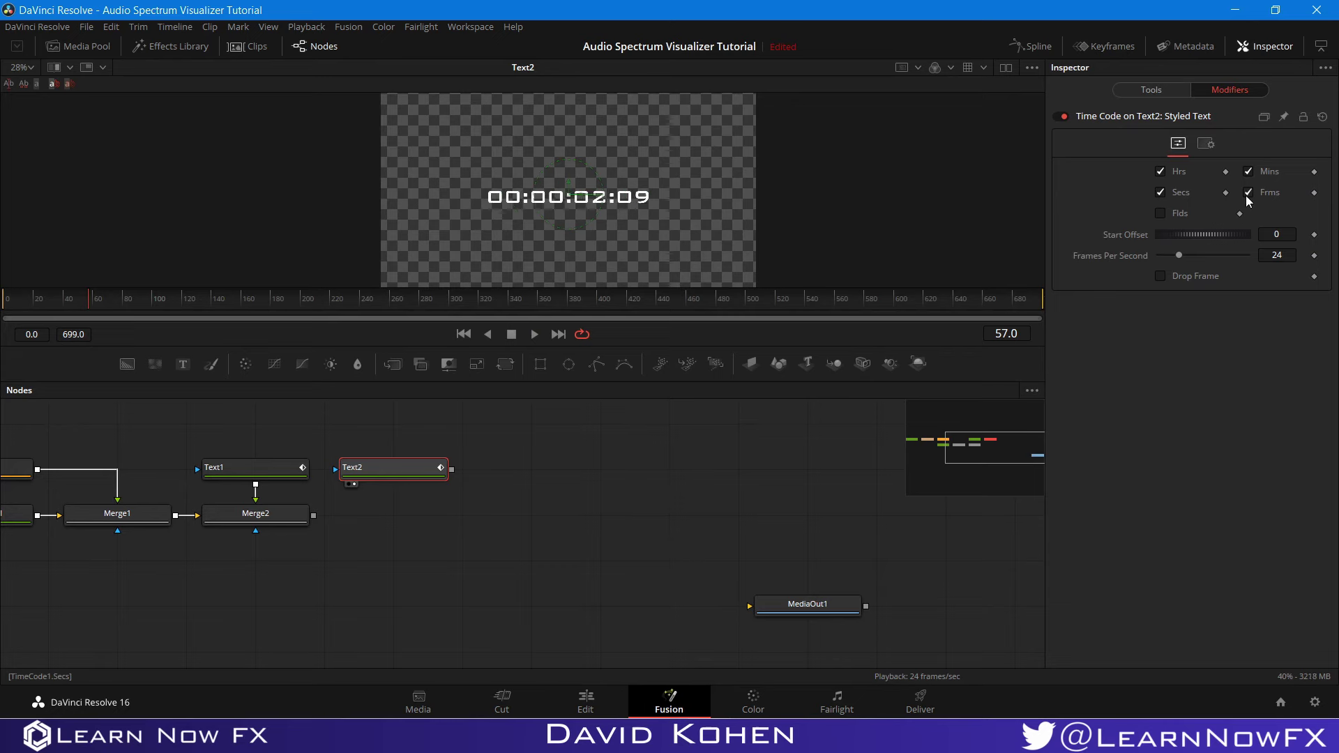
{"action": "key", "text": "space"}
{"action": "left_click", "coordinate": [1248, 193]}
{"action": "left_click", "coordinate": [1159, 172]}
{"action": "key", "text": "space"}
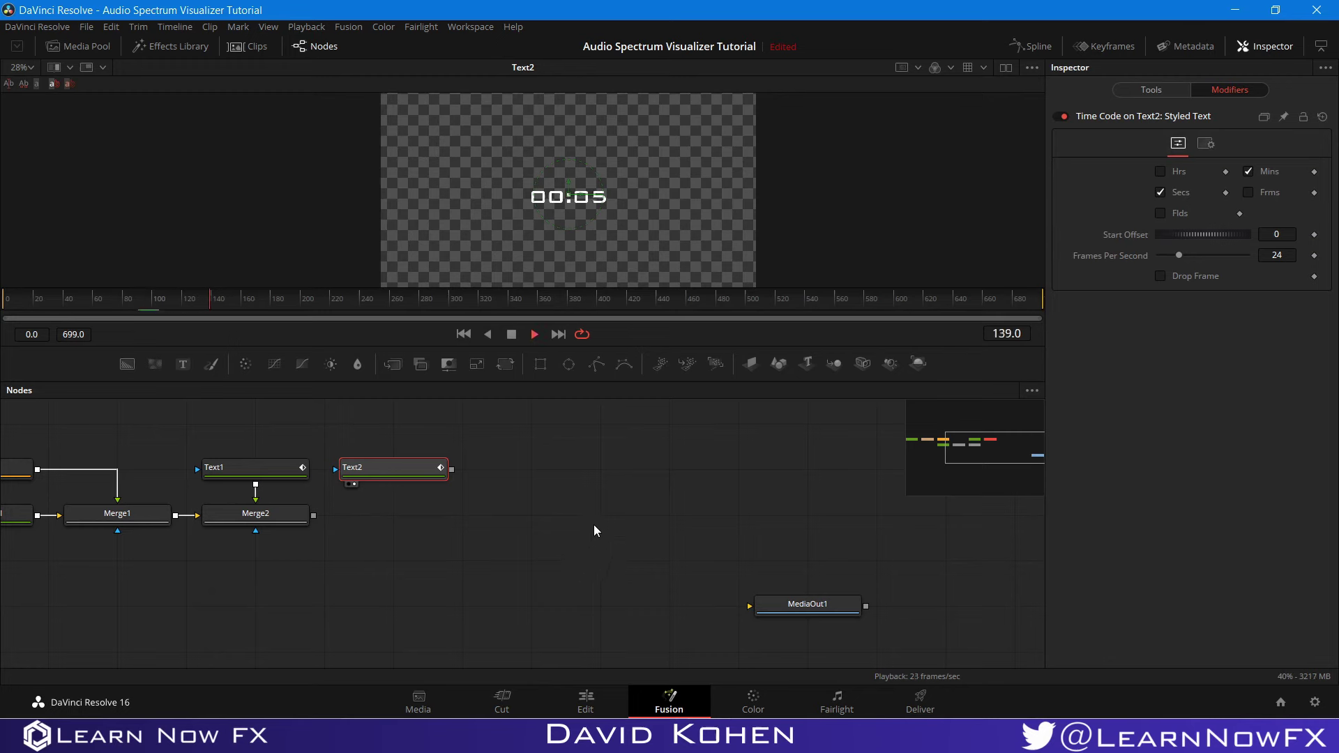
{"action": "key", "text": "space"}
Step: Connect the timecode into the composite as Merge3 and play from the first frame
{"action": "left_click_drag", "start_coordinate": [452, 469], "coordinate": [313, 515]}
{"action": "key", "text": "Home"}
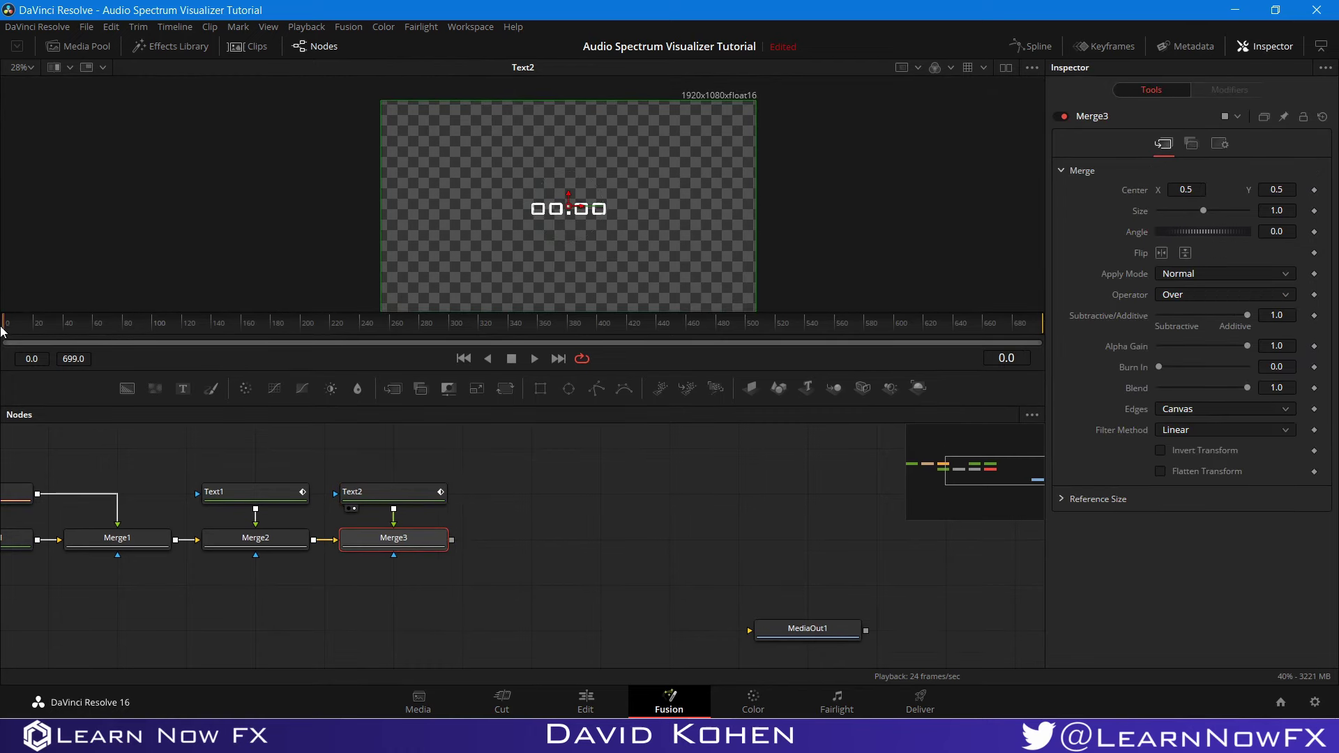
{"action": "key", "text": "space"}
{"action": "key", "text": "space"}
{"action": "scroll", "coordinate": [558, 545], "scroll_direction": "down", "scroll_amount": 3}
{"action": "scroll", "coordinate": [558, 546], "scroll_direction": "left", "scroll_amount": 5}
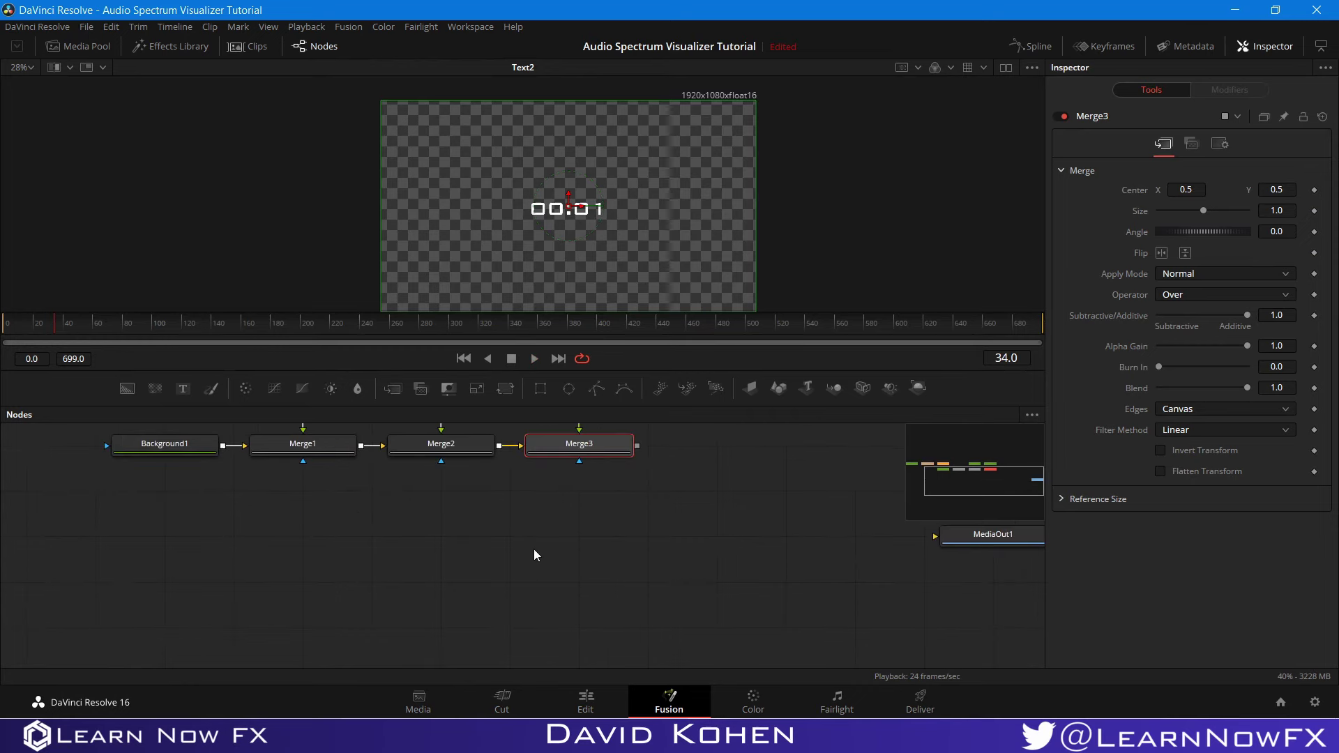
{"action": "scroll", "coordinate": [533, 550], "scroll_direction": "up", "scroll_amount": 3}
{"action": "scroll", "coordinate": [534, 550], "scroll_direction": "left", "scroll_amount": 2}
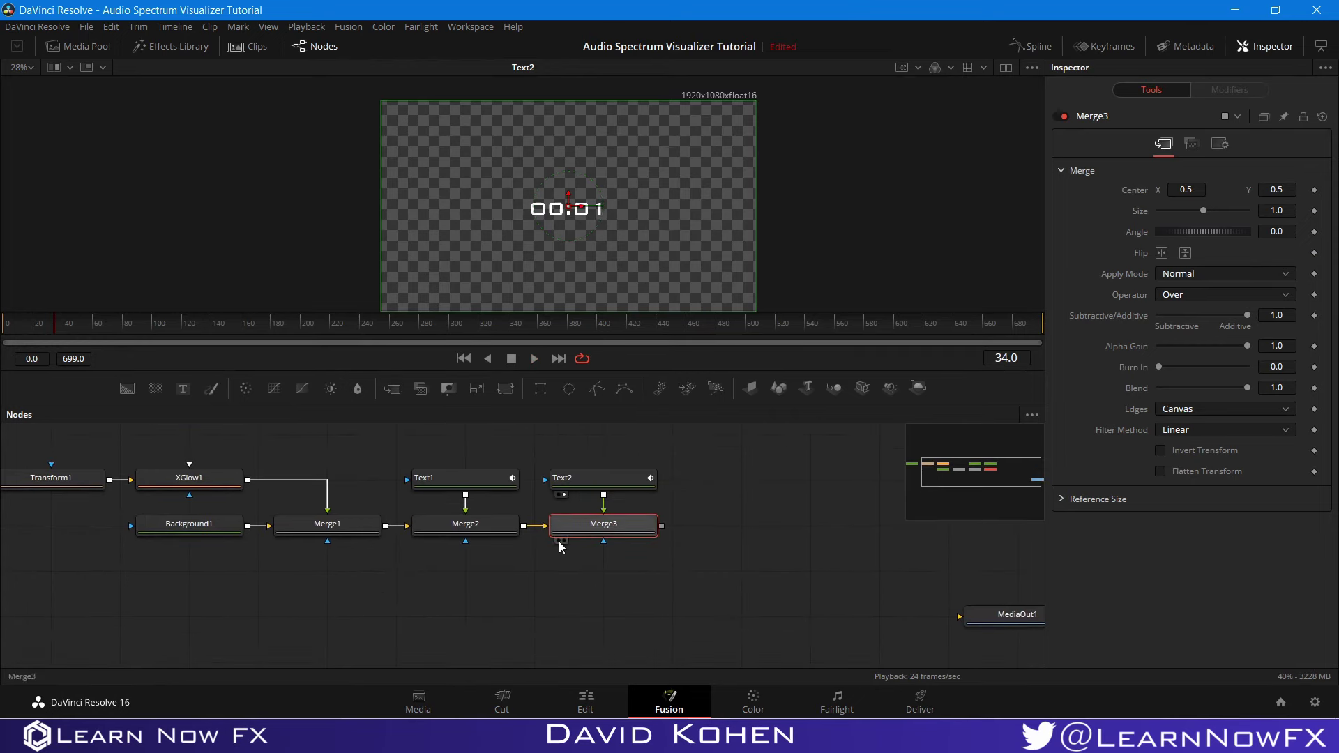
Step: Place the timecode at center about 0.879 / 0.592 with size 0.682 in Merge3
{"action": "left_click", "coordinate": [562, 540]}
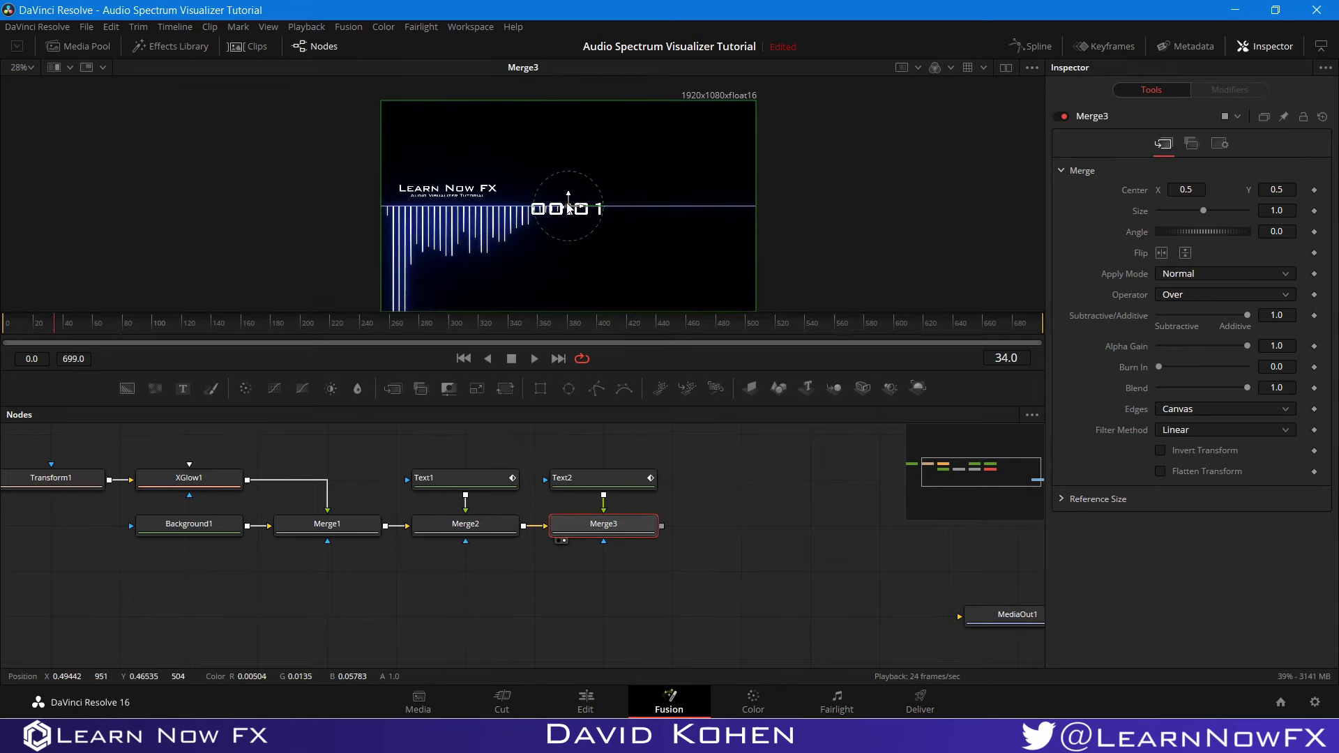
{"action": "left_click_drag", "start_coordinate": [569, 196], "coordinate": [736, 190]}
{"action": "left_click_drag", "start_coordinate": [1202, 209], "coordinate": [1193, 217]}
{"action": "scroll", "coordinate": [704, 192], "scroll_direction": "up", "scroll_amount": 5}
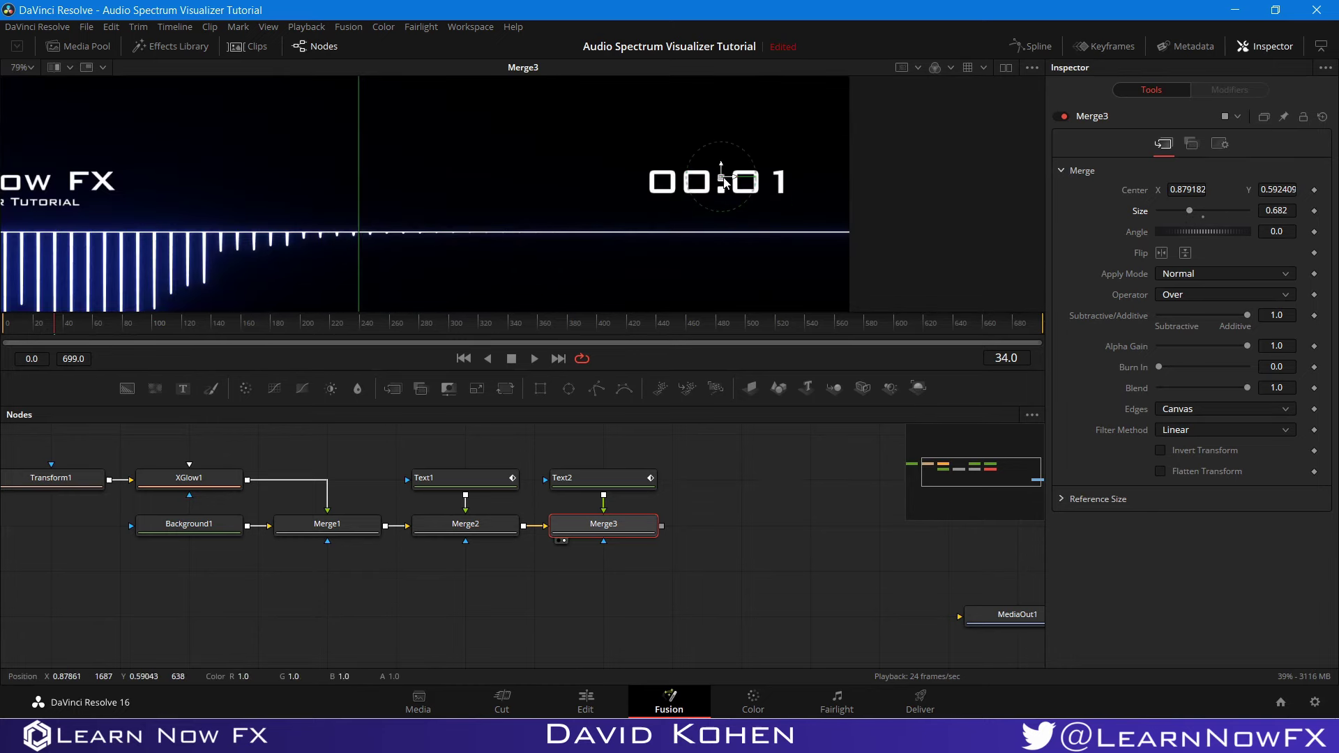
{"action": "left_click", "coordinate": [801, 497]}
{"action": "scroll", "coordinate": [739, 230], "scroll_direction": "down", "scroll_amount": 5}
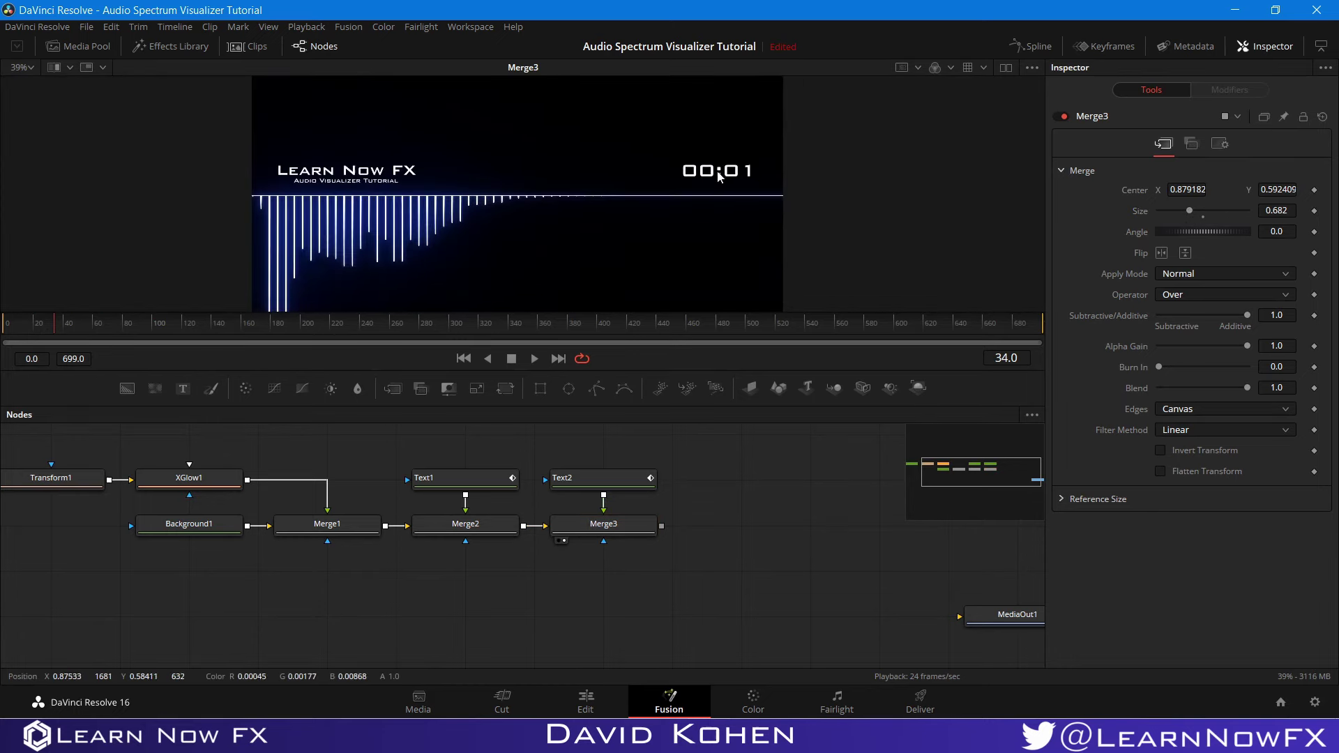
Step: Add a Background2 node near MediaOut1 and set its colour to pure white (RGB 1.0)
{"action": "left_click_drag", "start_coordinate": [775, 601], "coordinate": [438, 577]}
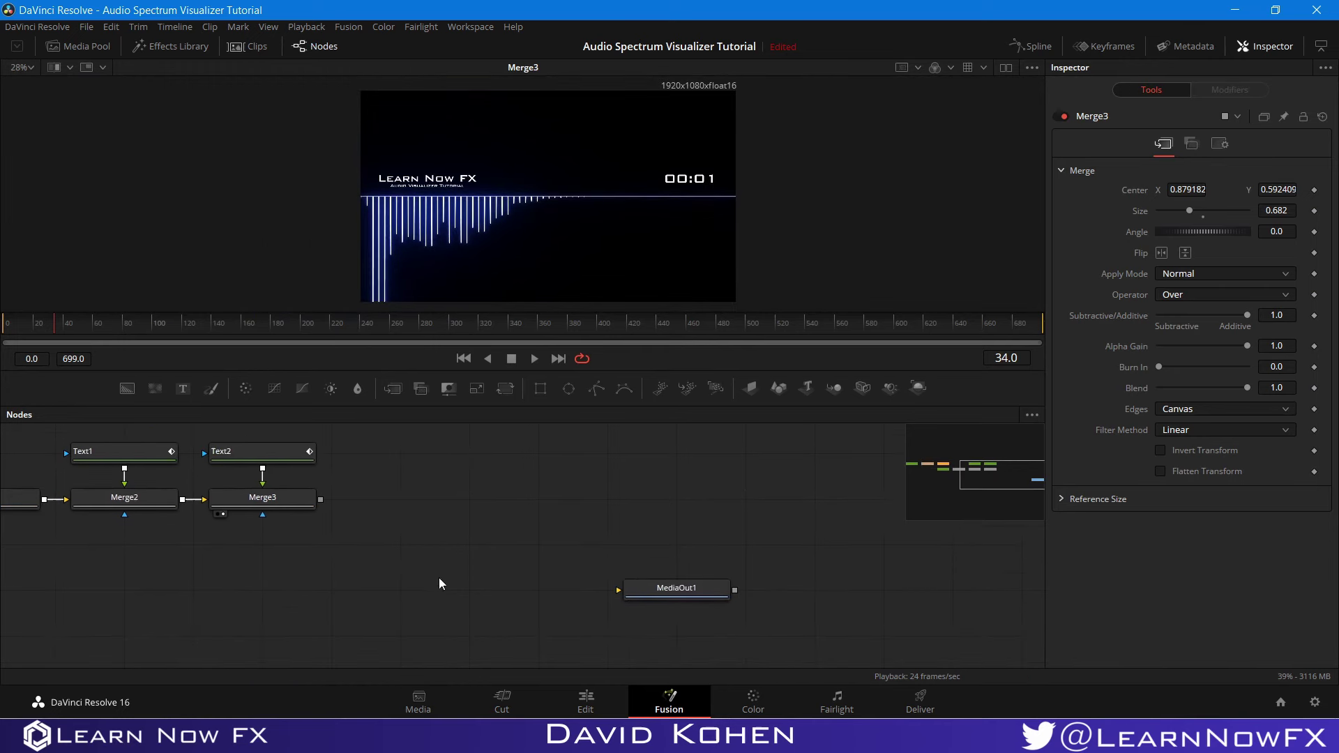
{"action": "scroll", "coordinate": [339, 638], "scroll_direction": "down", "scroll_amount": 1}
{"action": "left_click", "coordinate": [339, 639]}
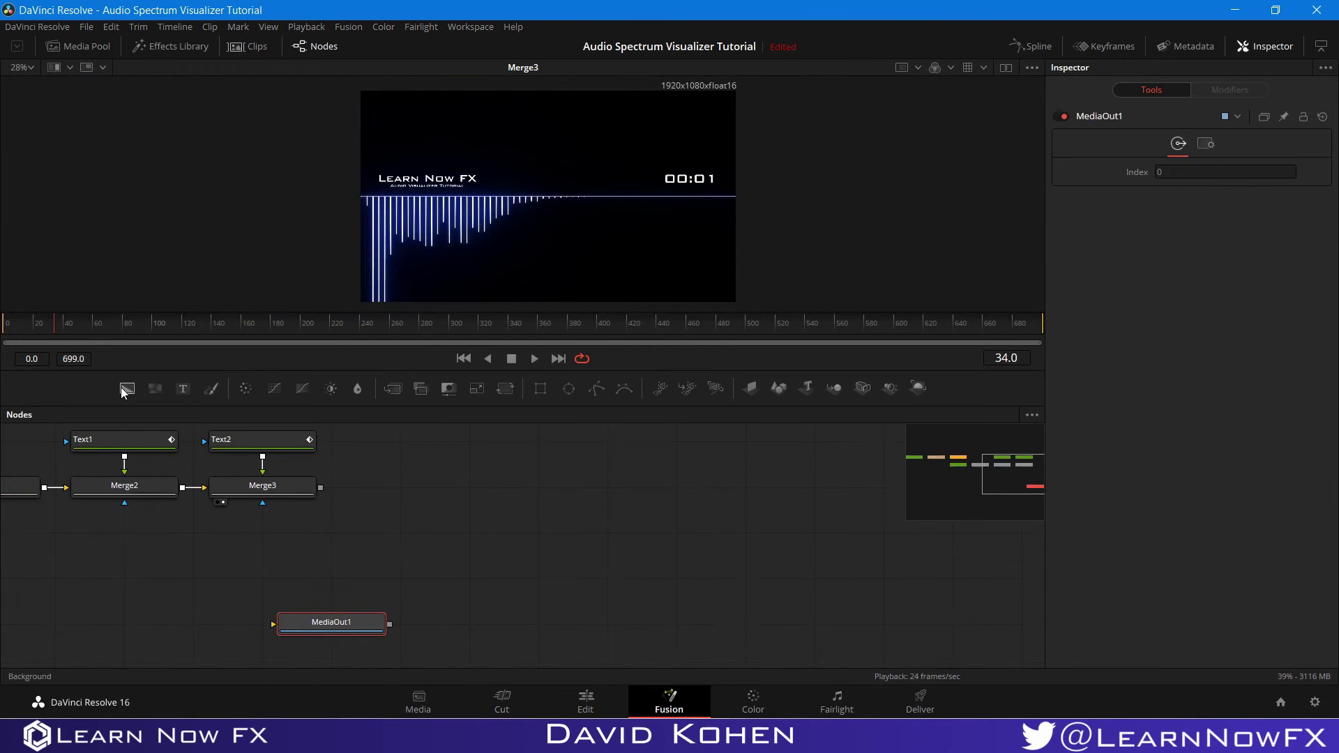
{"action": "left_click_drag", "start_coordinate": [486, 579], "coordinate": [628, 579]}
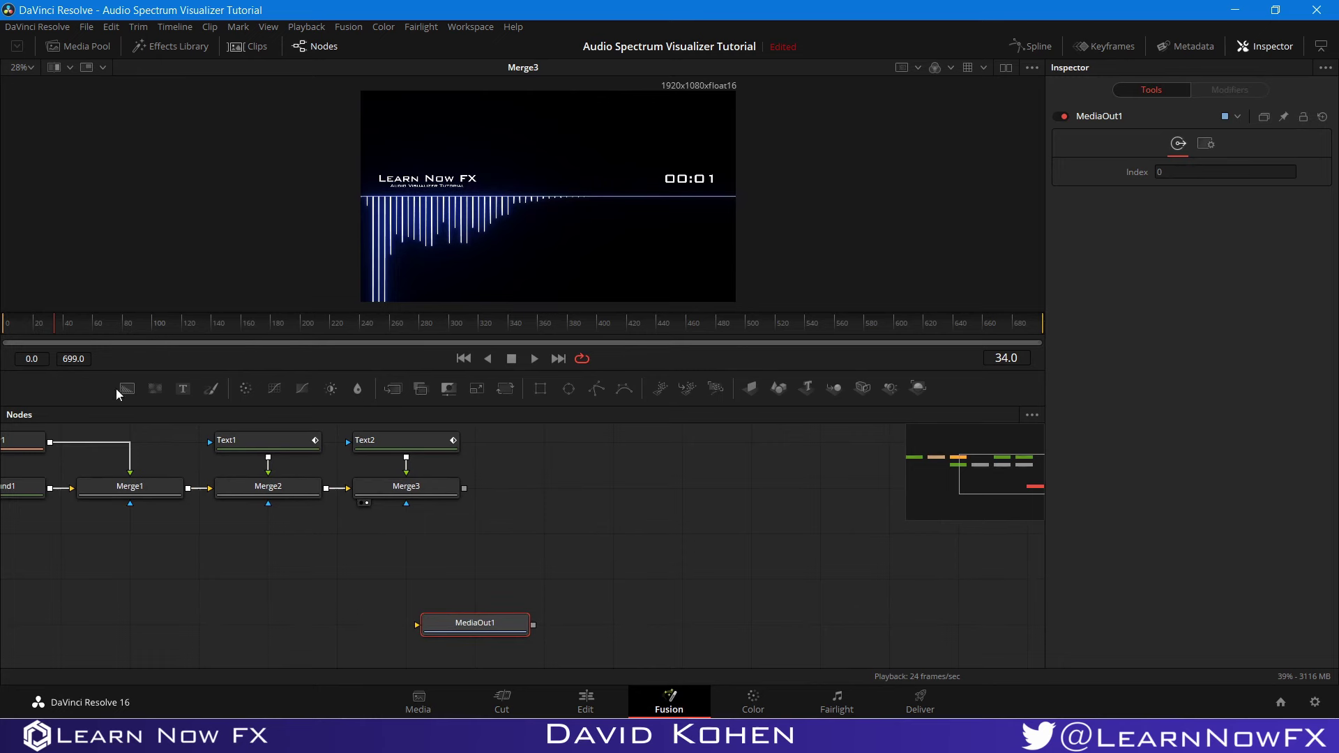
{"action": "left_click_drag", "start_coordinate": [126, 388], "coordinate": [538, 579]}
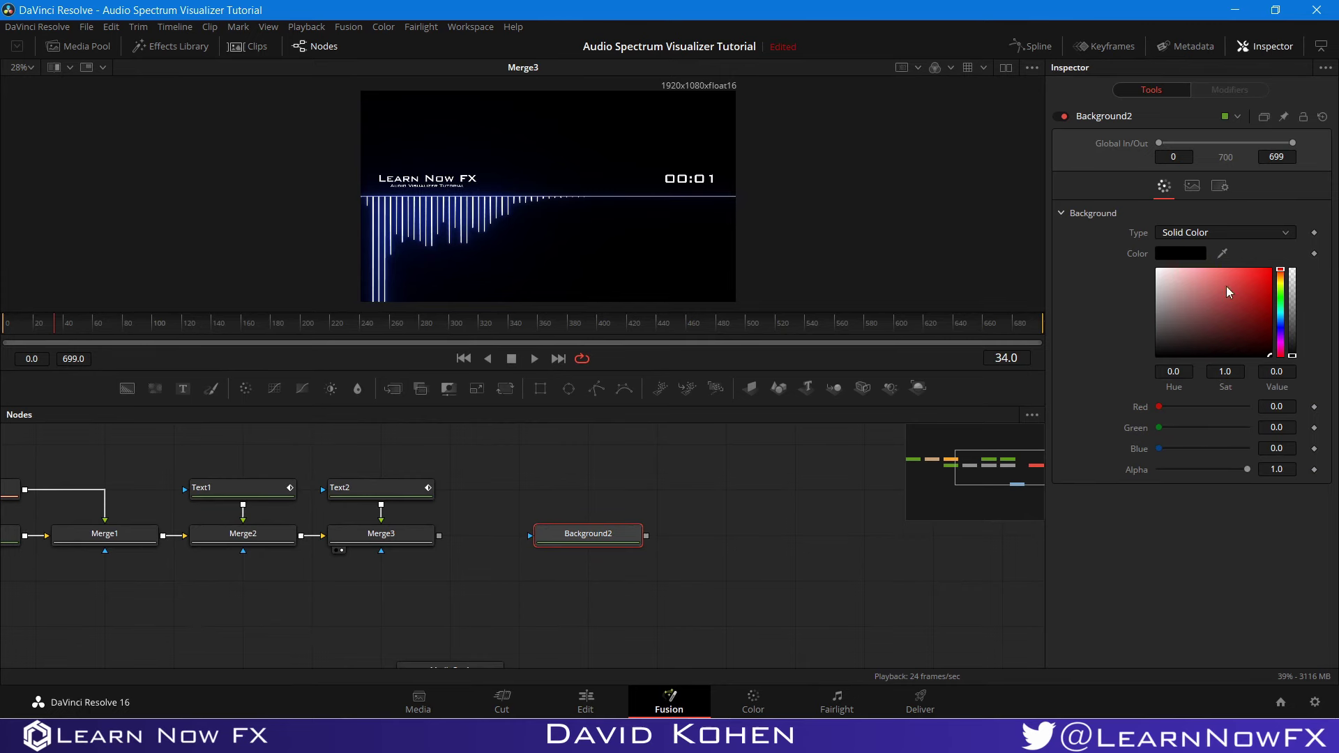
{"action": "left_click_drag", "start_coordinate": [1228, 291], "coordinate": [1039, 244]}
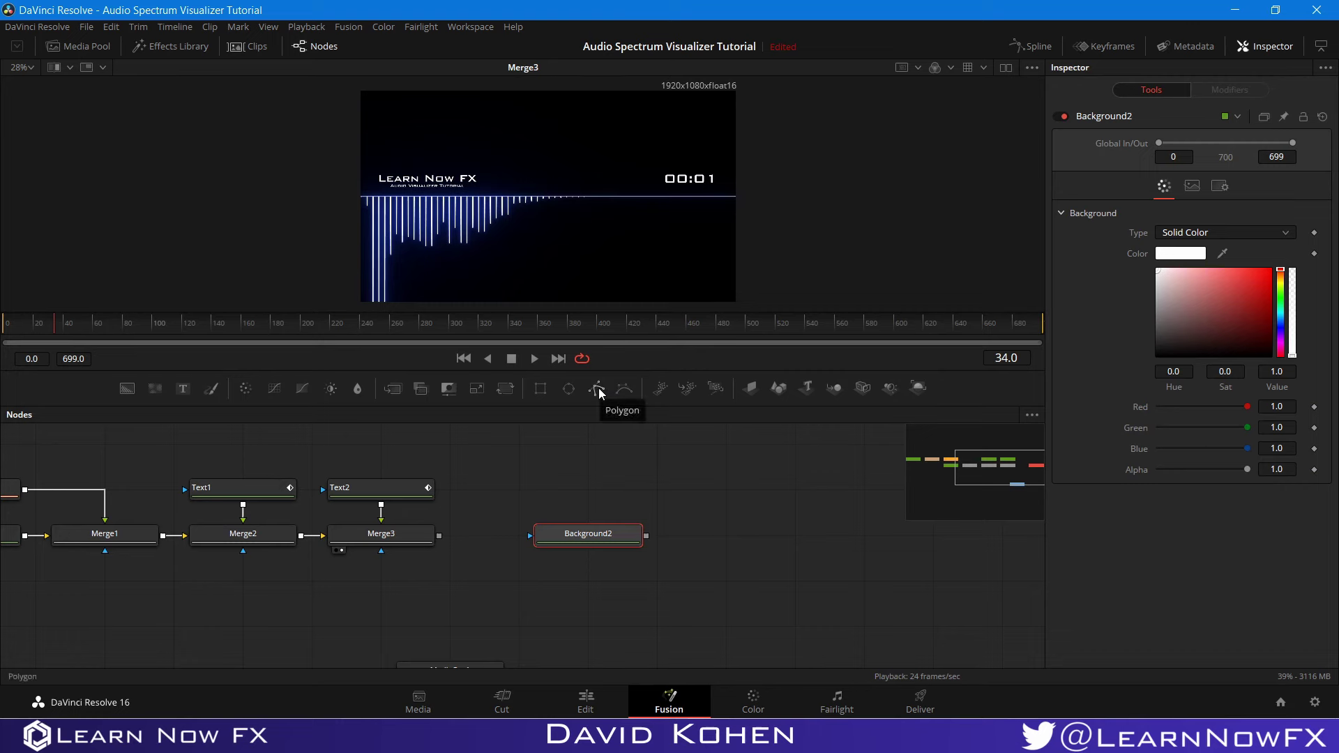
Step: Add a Polygon1 node and draw a two-point line across the viewer
{"action": "left_click_drag", "start_coordinate": [599, 392], "coordinate": [585, 488]}
{"action": "left_click", "coordinate": [592, 492]}
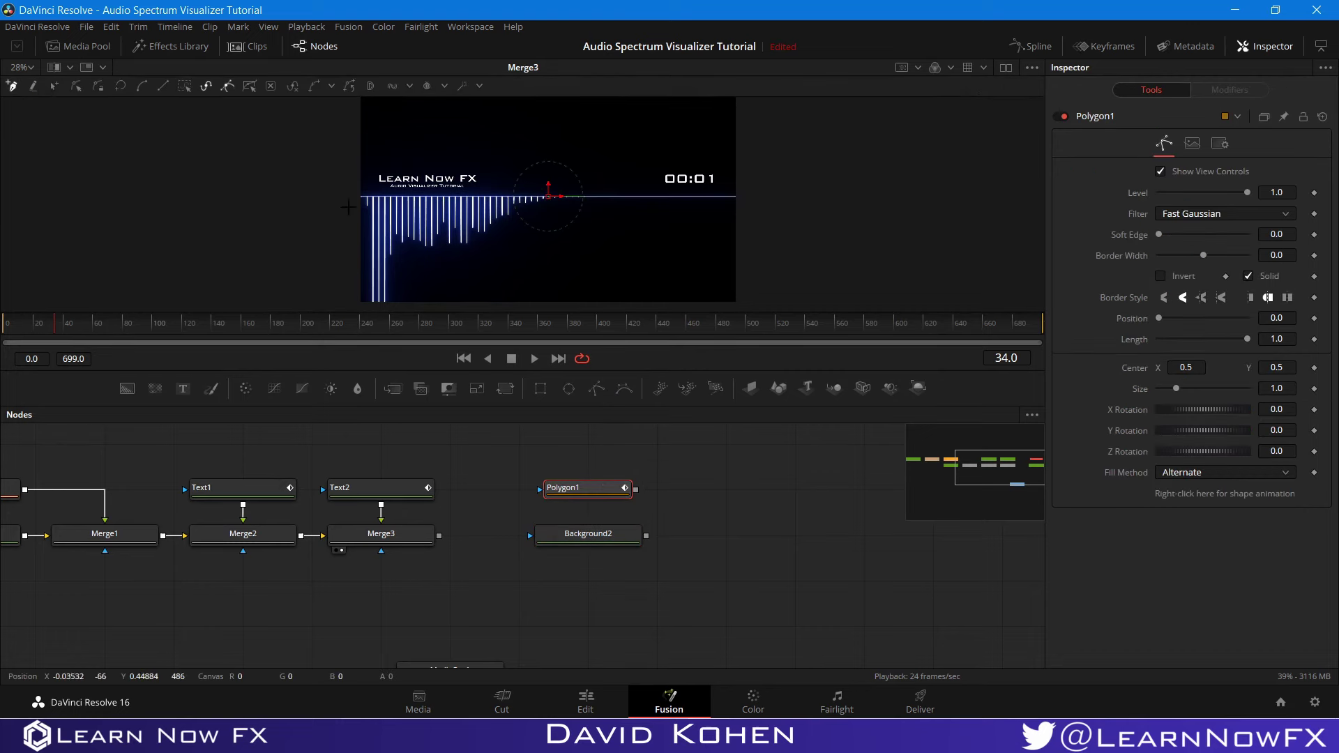
{"action": "left_click_drag", "start_coordinate": [357, 195], "coordinate": [395, 194]}
{"action": "left_click", "coordinate": [739, 195]}
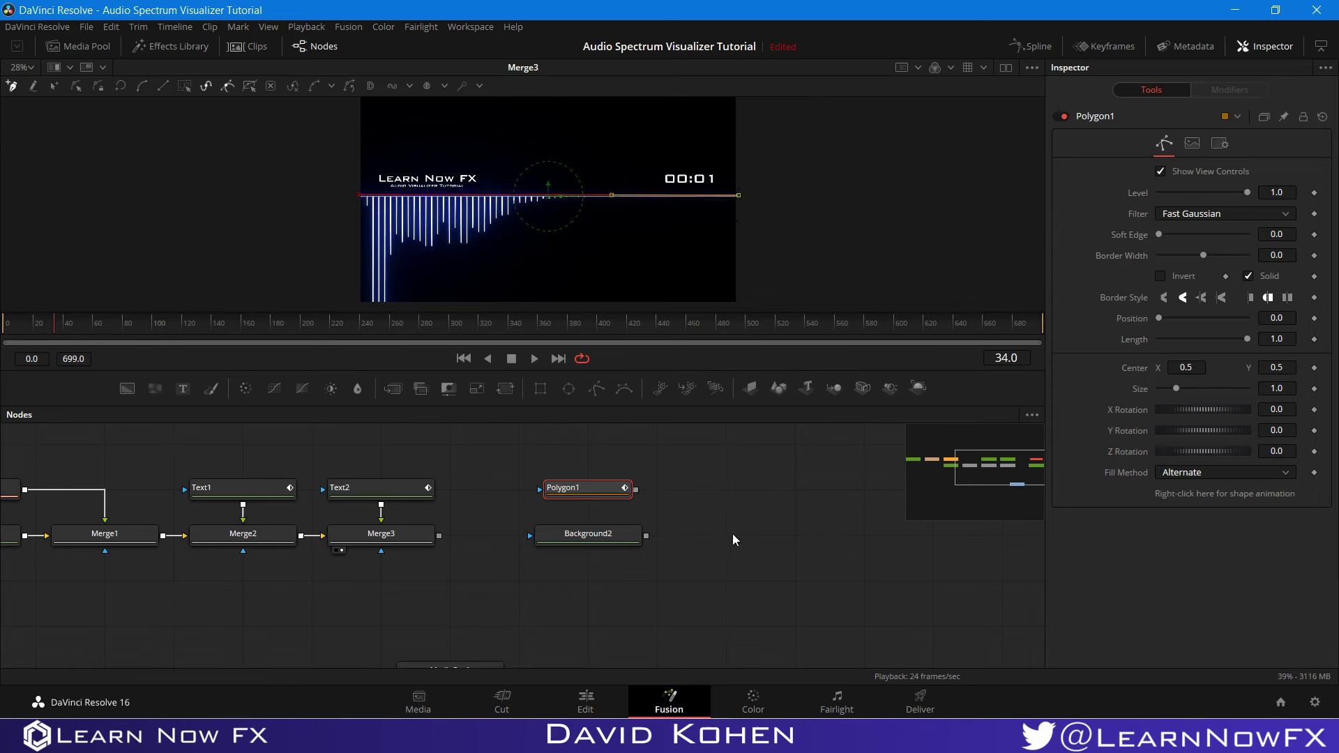
{"action": "left_click", "coordinate": [54, 85]}
{"action": "left_click_drag", "start_coordinate": [306, 154], "coordinate": [839, 227]}
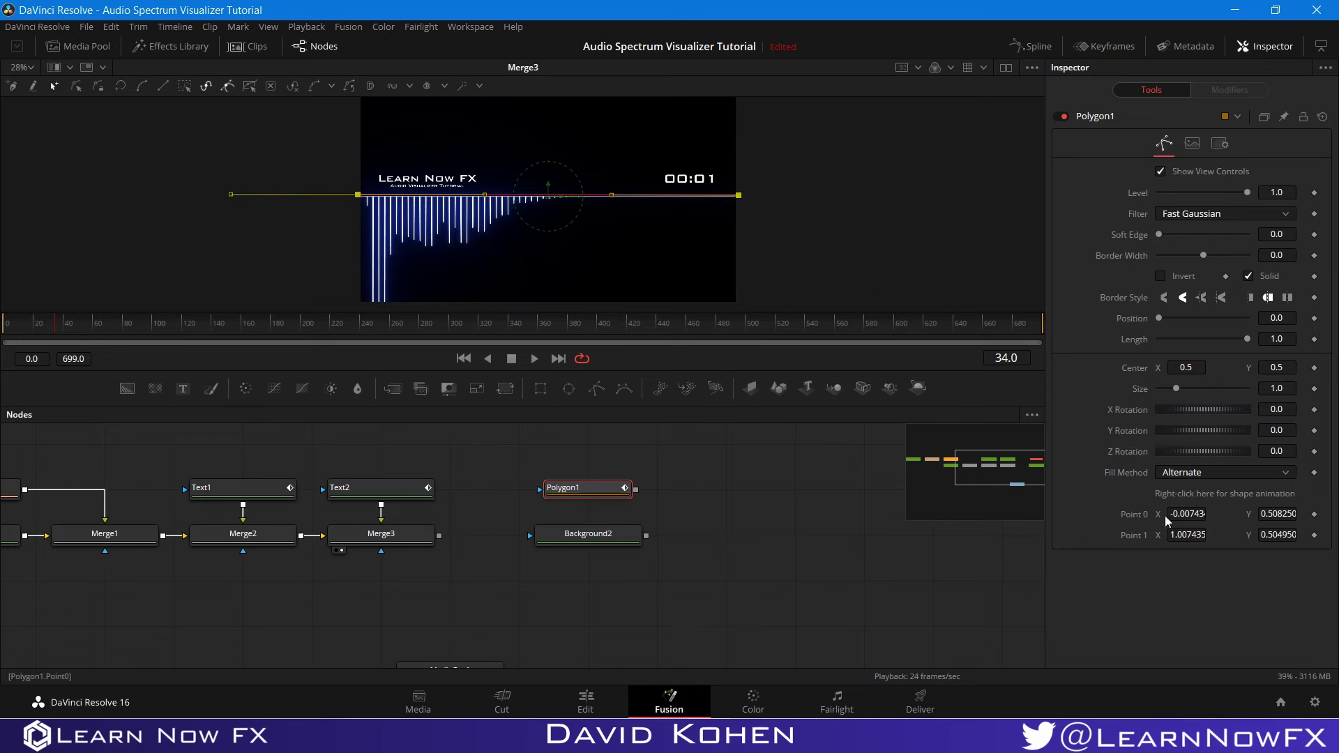
Step: Set Point 0 to (0, 0.5) and Point 1 to (1, 0.5)
{"action": "left_click", "coordinate": [1198, 514]}
{"action": "type", "text": "0"}
{"action": "key", "text": "Tab"}
{"action": "type", "text": "0.5"}
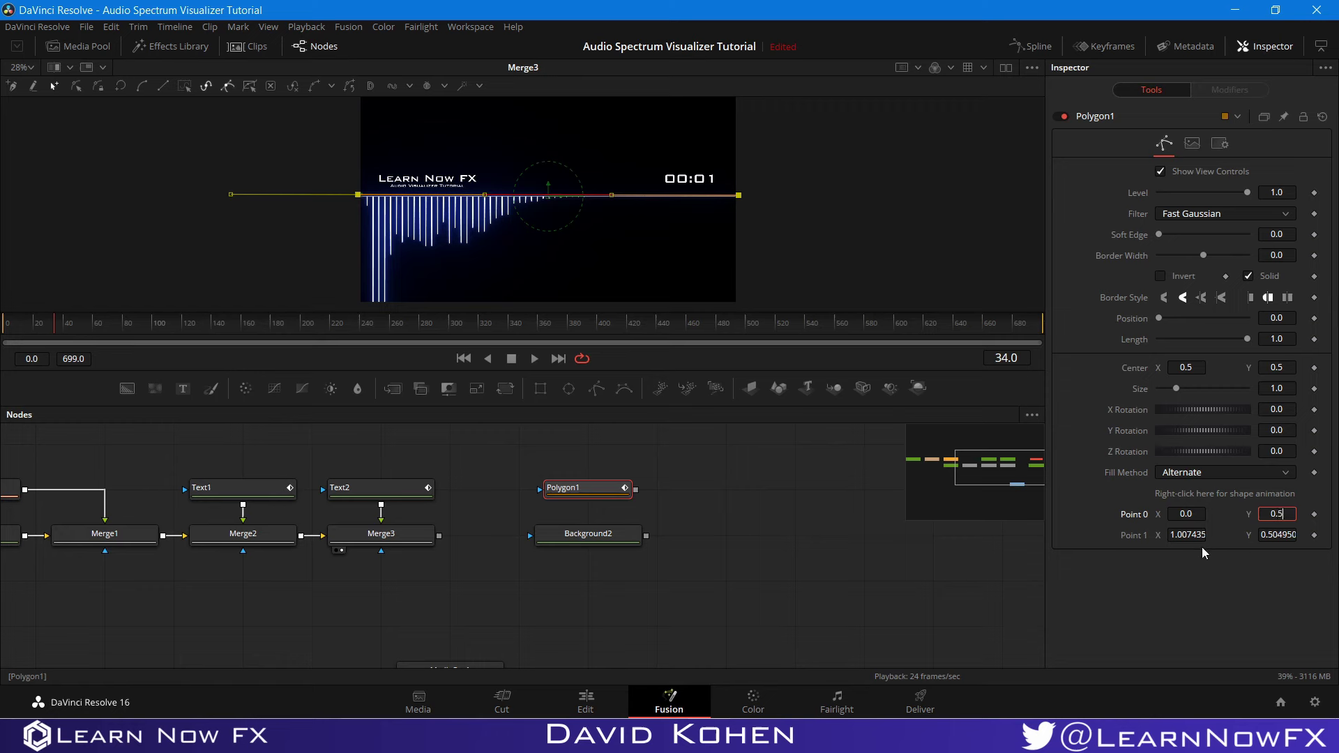
{"action": "key", "text": "Tab"}
{"action": "type", "text": "1"}
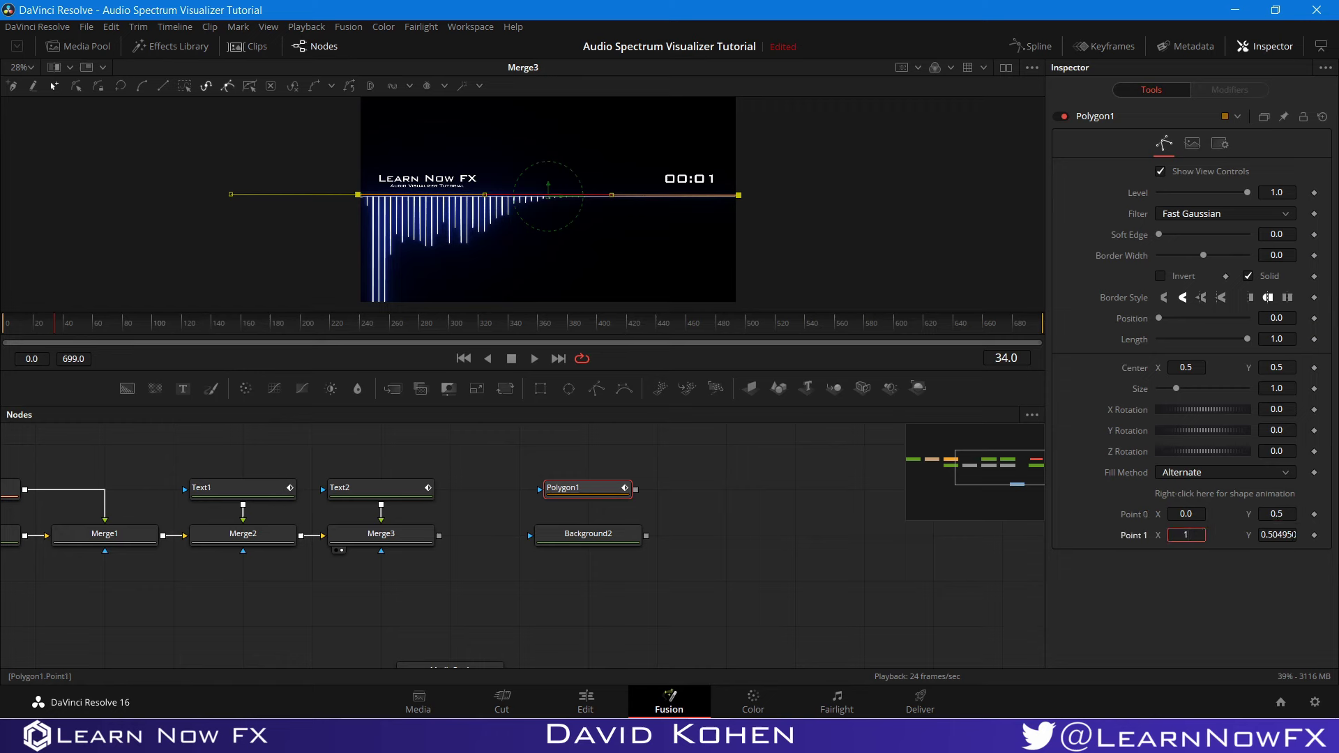
{"action": "key", "text": "Tab"}
{"action": "type", "text": "0.5"}
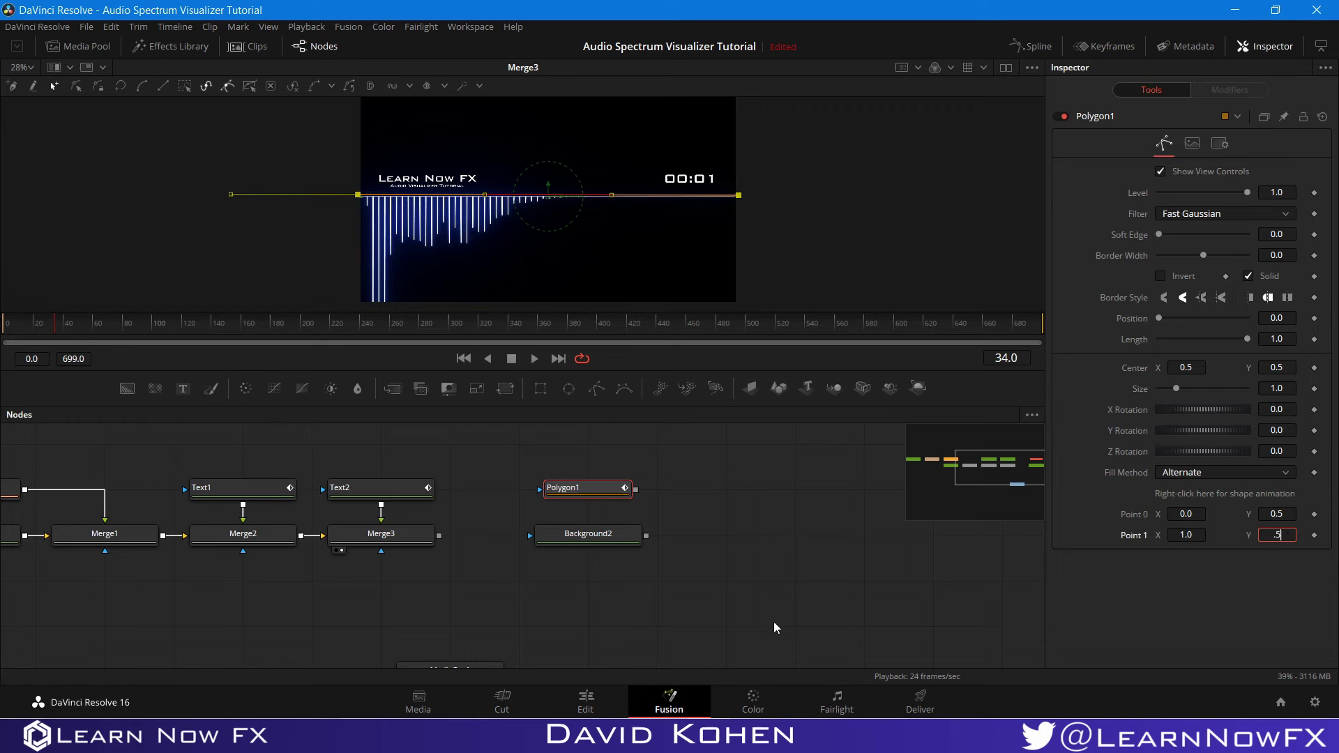
{"action": "key", "text": "Return"}
Step: View Polygon1 on its own and centre the frame in the viewer
{"action": "scroll", "coordinate": [742, 195], "scroll_direction": "up", "scroll_amount": 10}
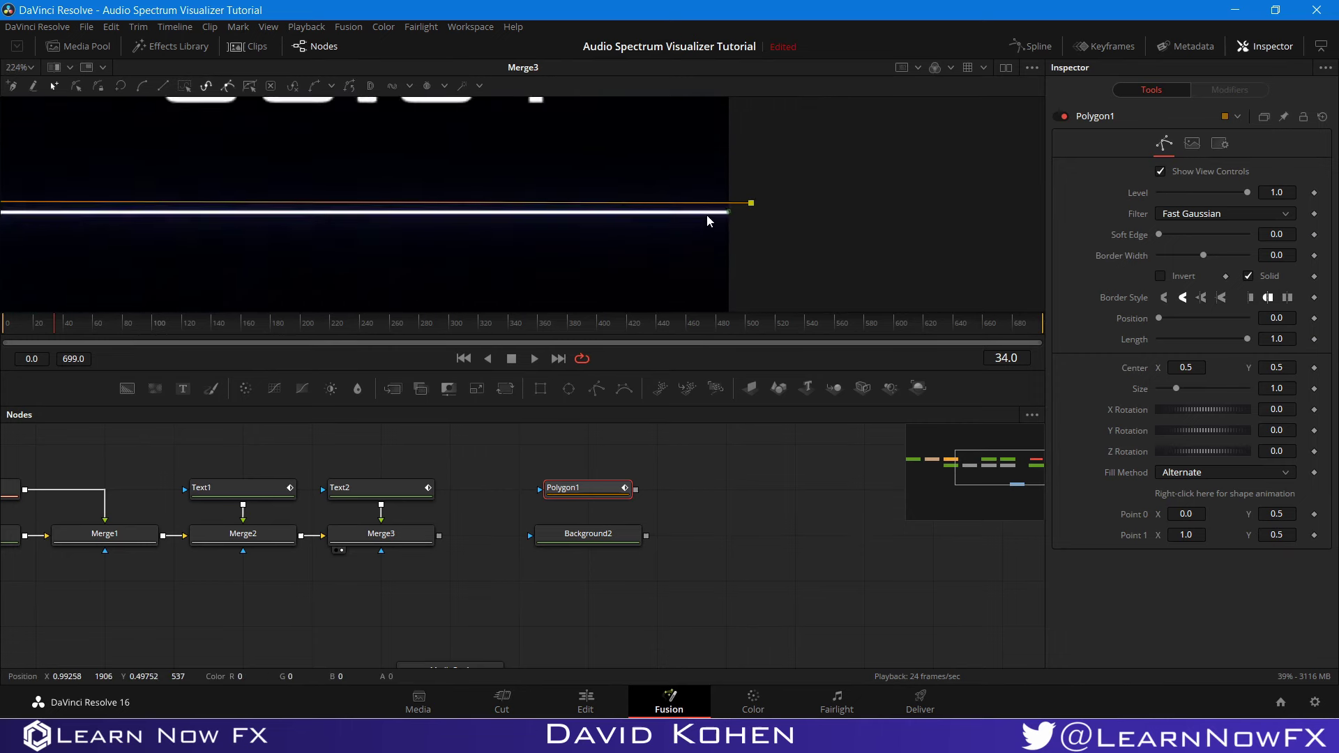
{"action": "scroll", "coordinate": [765, 211], "scroll_direction": "up", "scroll_amount": 2}
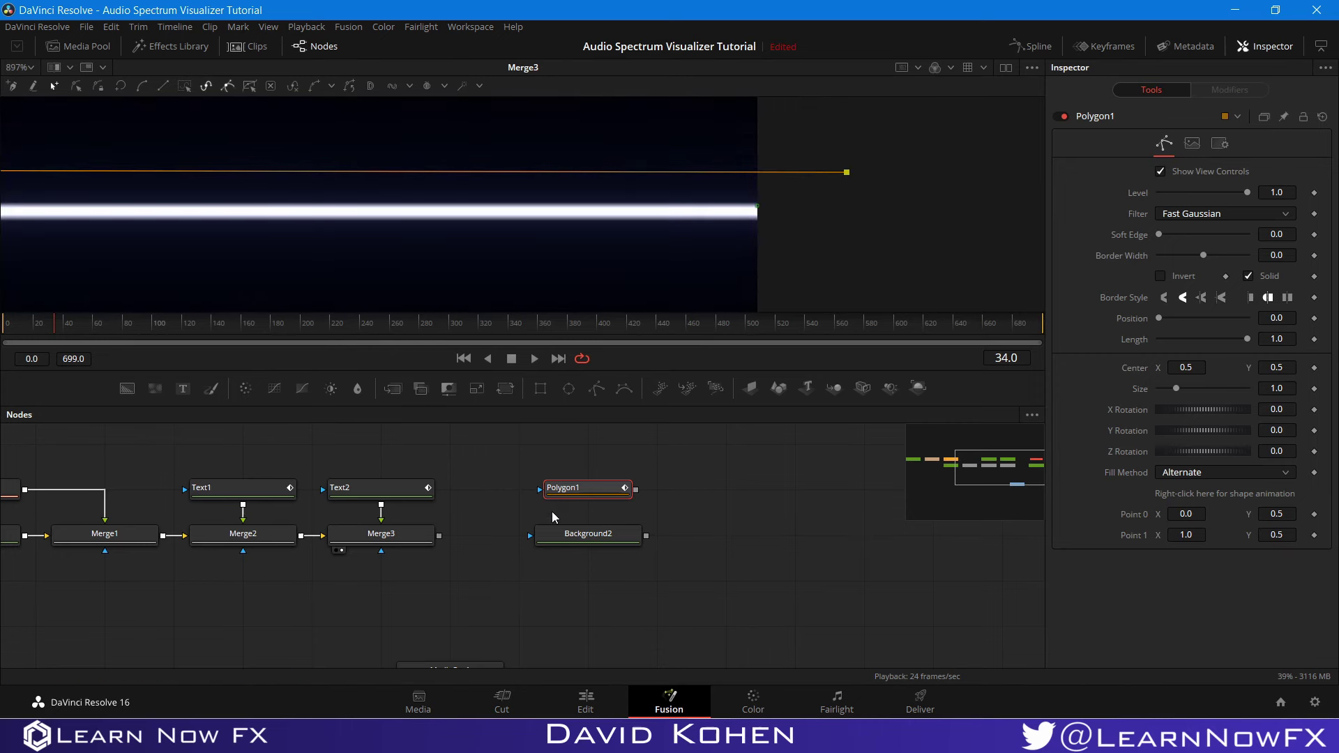
{"action": "left_click", "coordinate": [557, 501]}
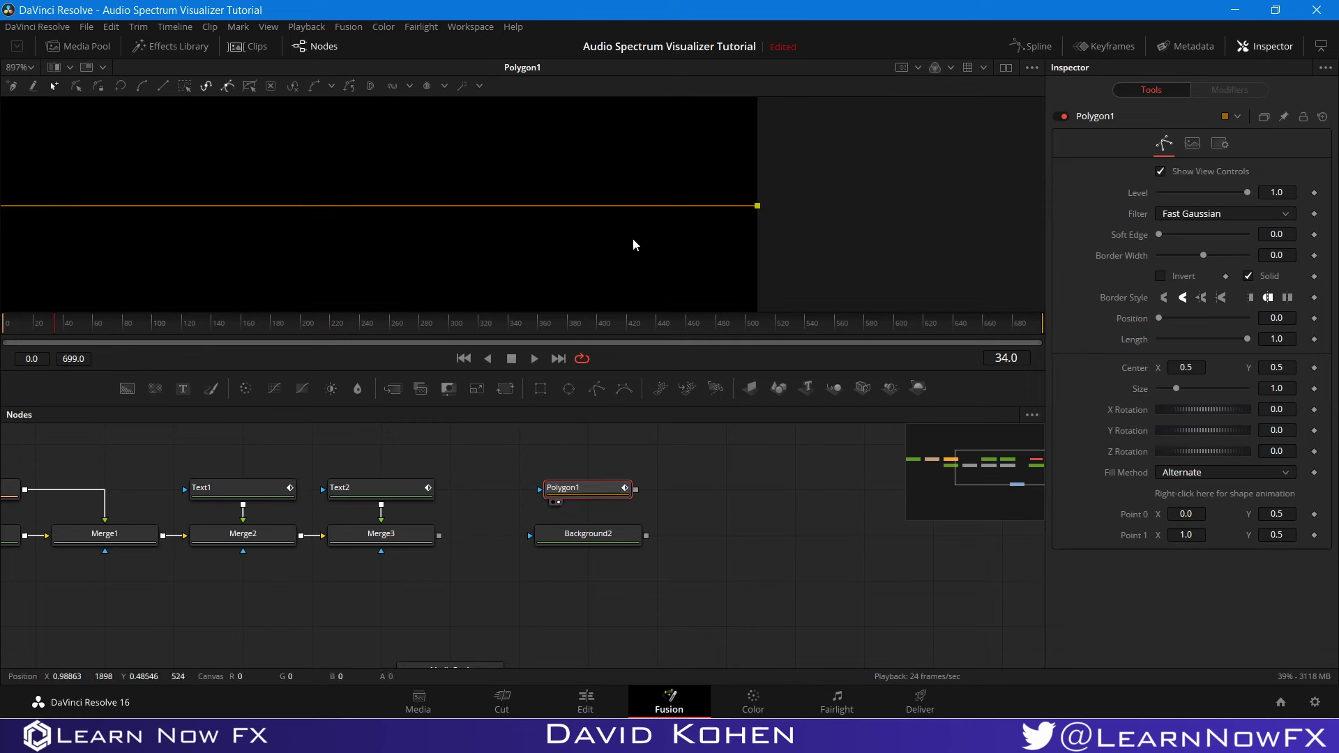
{"action": "scroll", "coordinate": [631, 237], "scroll_direction": "down", "scroll_amount": 4}
{"action": "right_click", "coordinate": [545, 257]}
{"action": "left_click", "coordinate": [495, 264]}
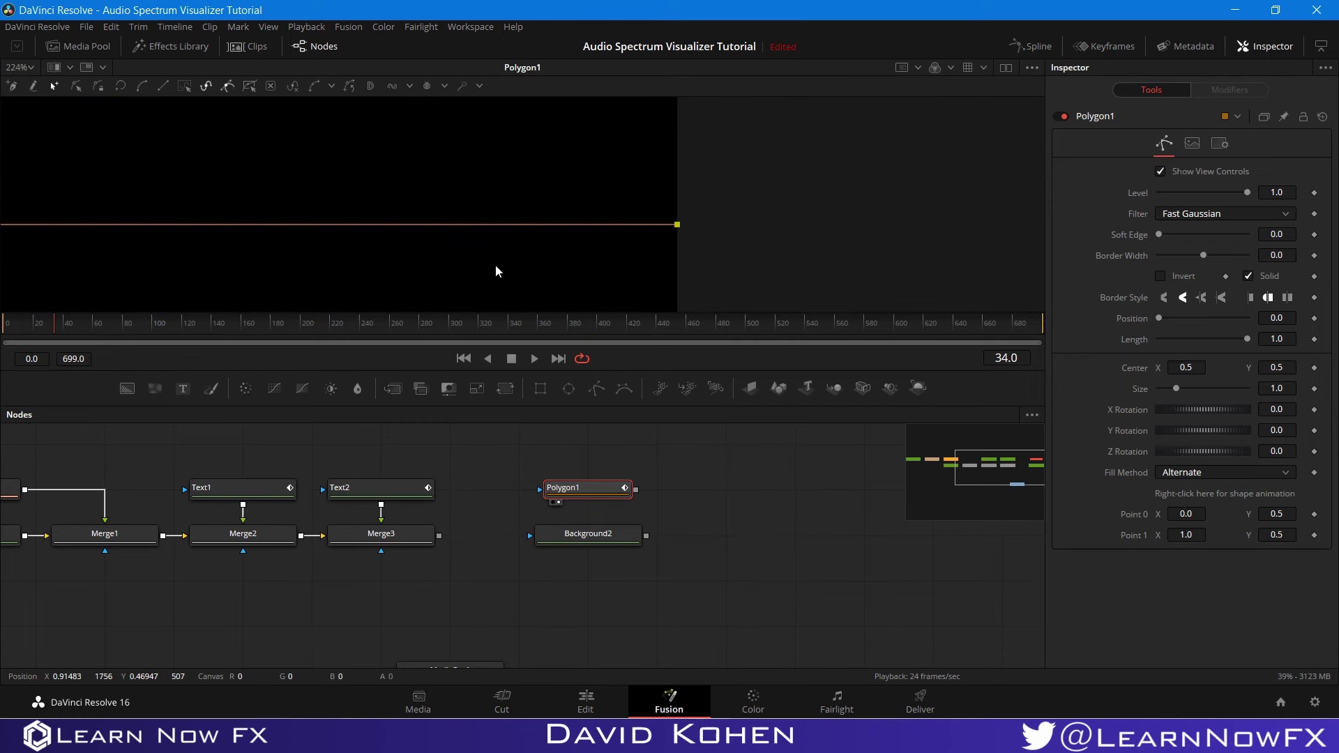
{"action": "scroll", "coordinate": [367, 236], "scroll_direction": "down", "scroll_amount": 4}
{"action": "left_click_drag", "start_coordinate": [367, 236], "coordinate": [520, 251]}
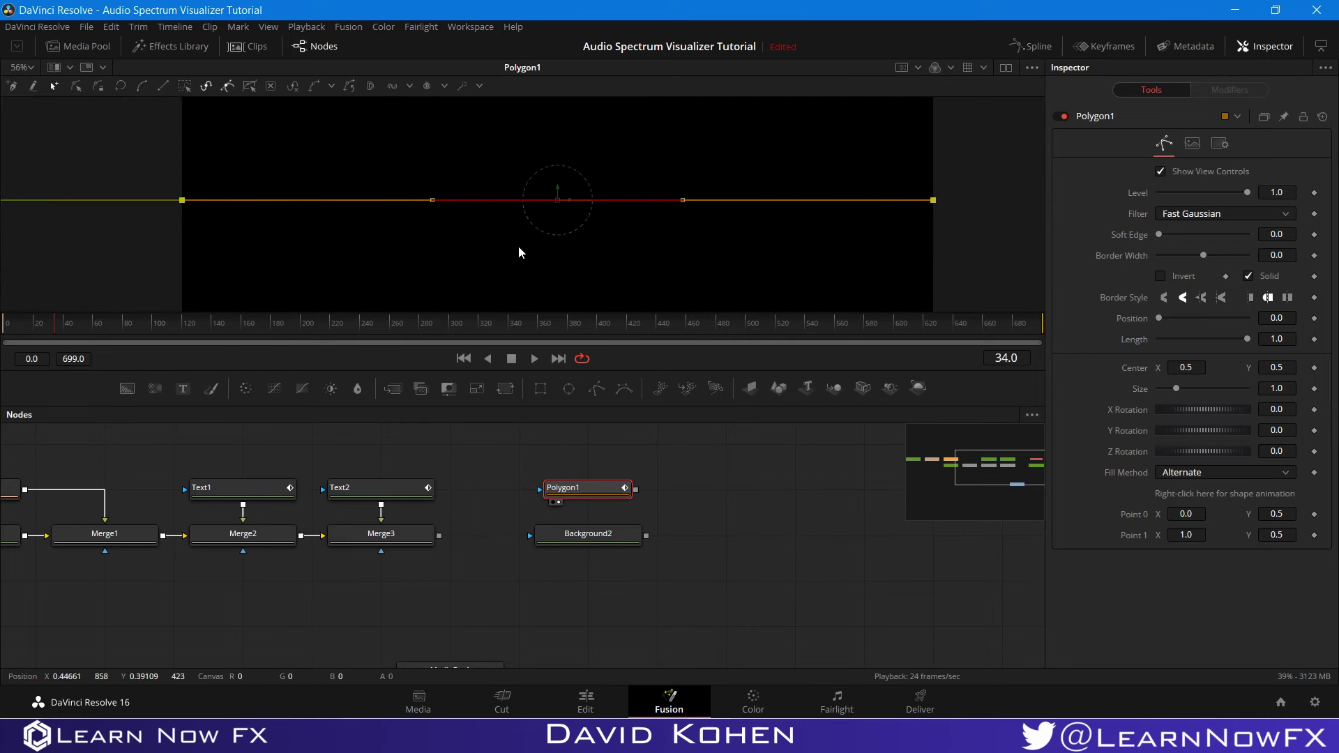
Step: Connect Polygon1 as Background2's mask, then make the polygon an outline with Border Width 0.0025
{"action": "left_click_drag", "start_coordinate": [634, 490], "coordinate": [612, 542]}
{"action": "left_click", "coordinate": [546, 549]}
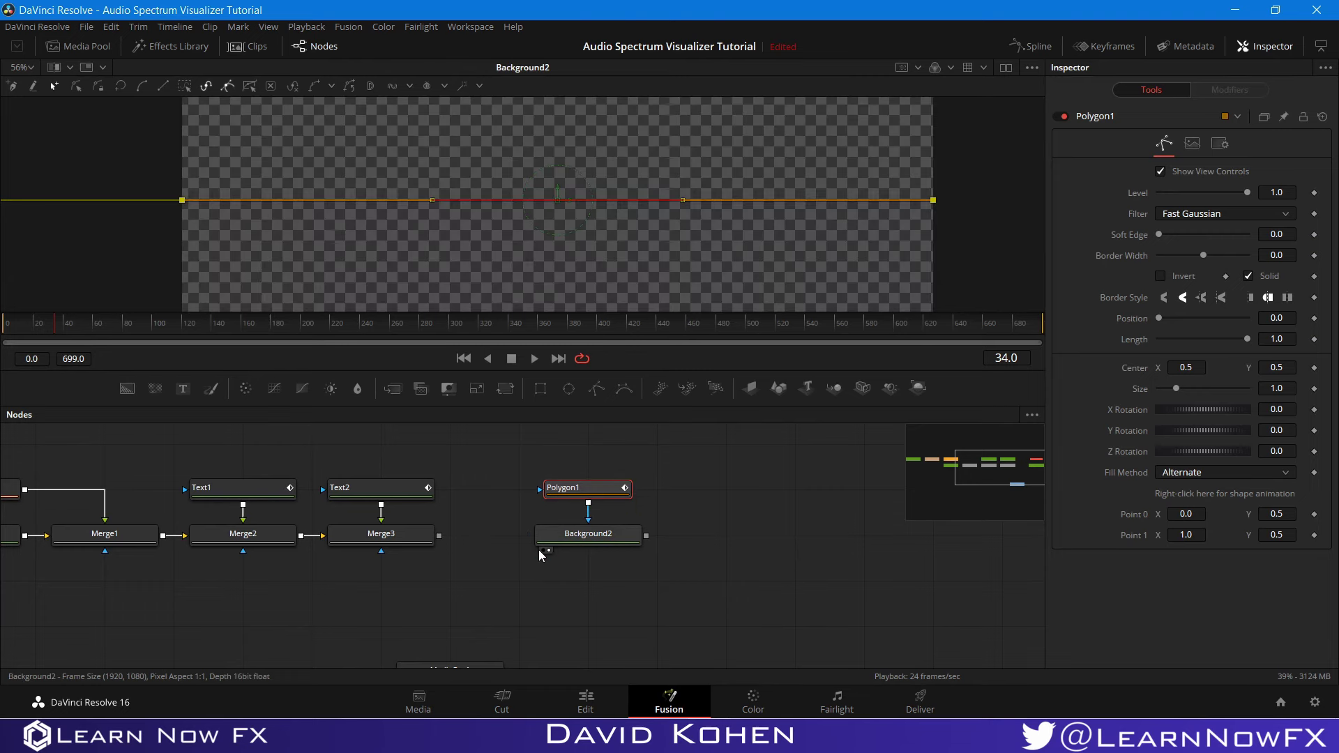
{"action": "left_click", "coordinate": [578, 490]}
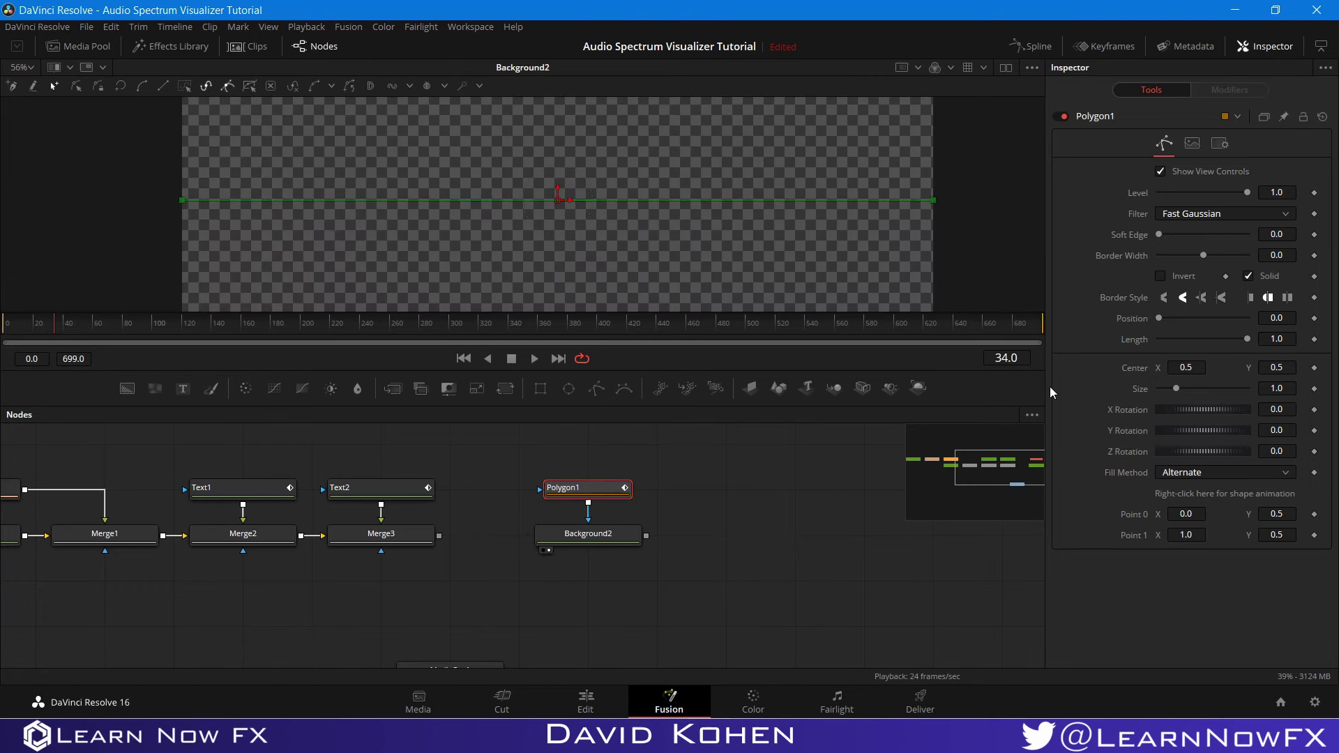
{"action": "left_click", "coordinate": [1248, 276]}
{"action": "left_click_drag", "start_coordinate": [1207, 254], "coordinate": [1211, 257]}
{"action": "left_click", "coordinate": [733, 486]}
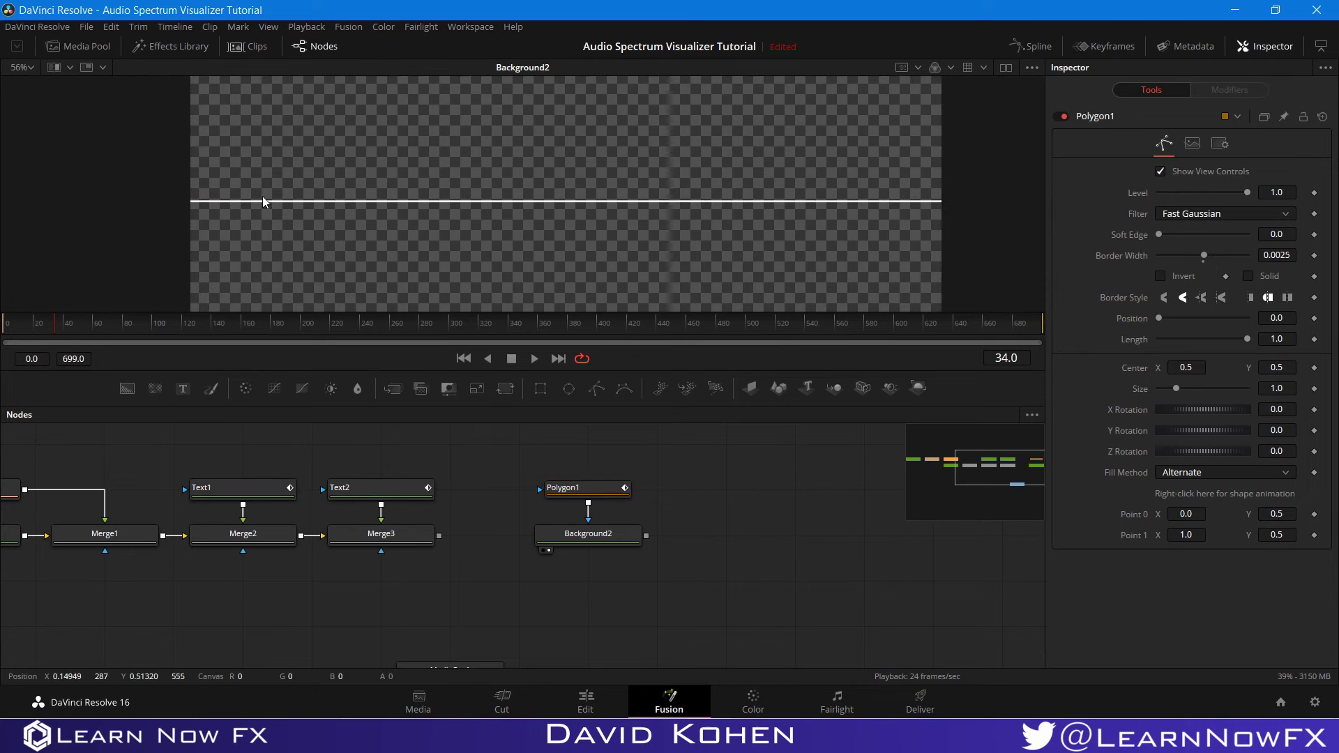
{"action": "scroll", "coordinate": [200, 204], "scroll_direction": "up", "scroll_amount": 2}
{"action": "scroll", "coordinate": [200, 203], "scroll_direction": "down", "scroll_amount": 3}
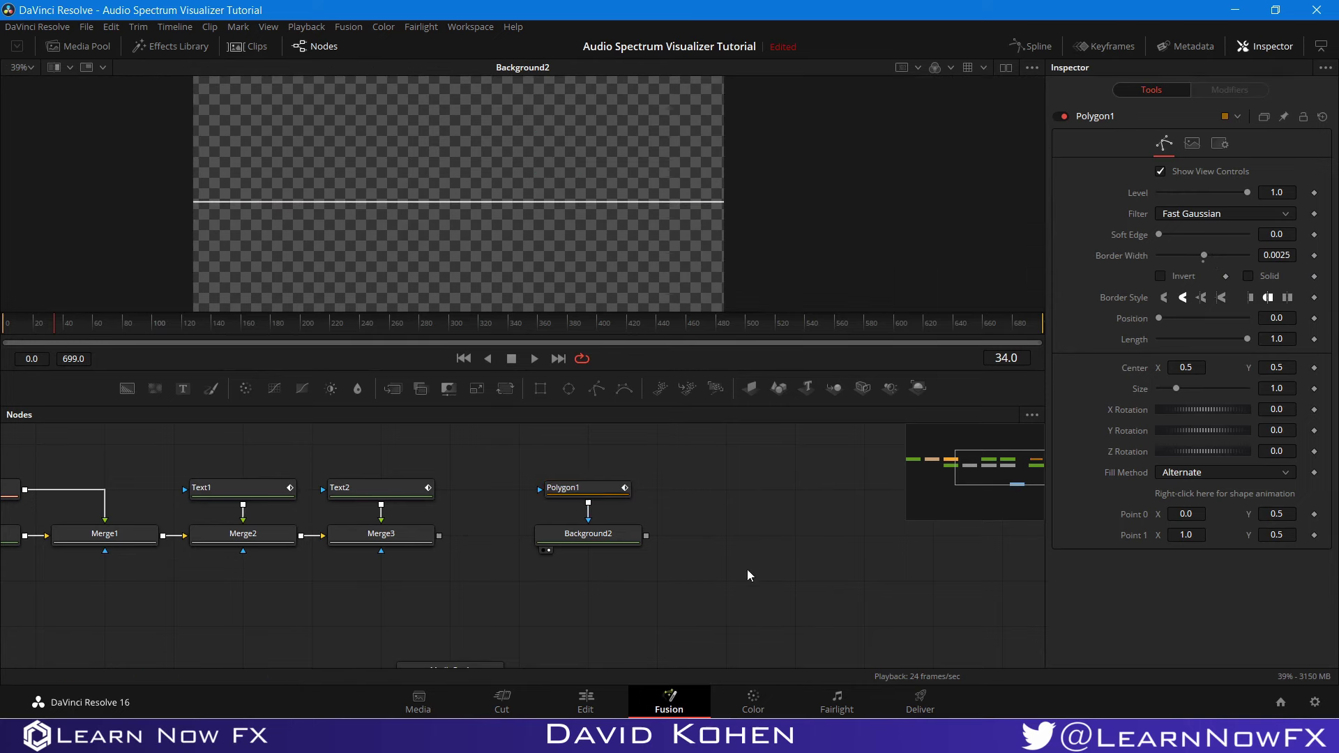
{"action": "left_click_drag", "start_coordinate": [725, 565], "coordinate": [672, 556]}
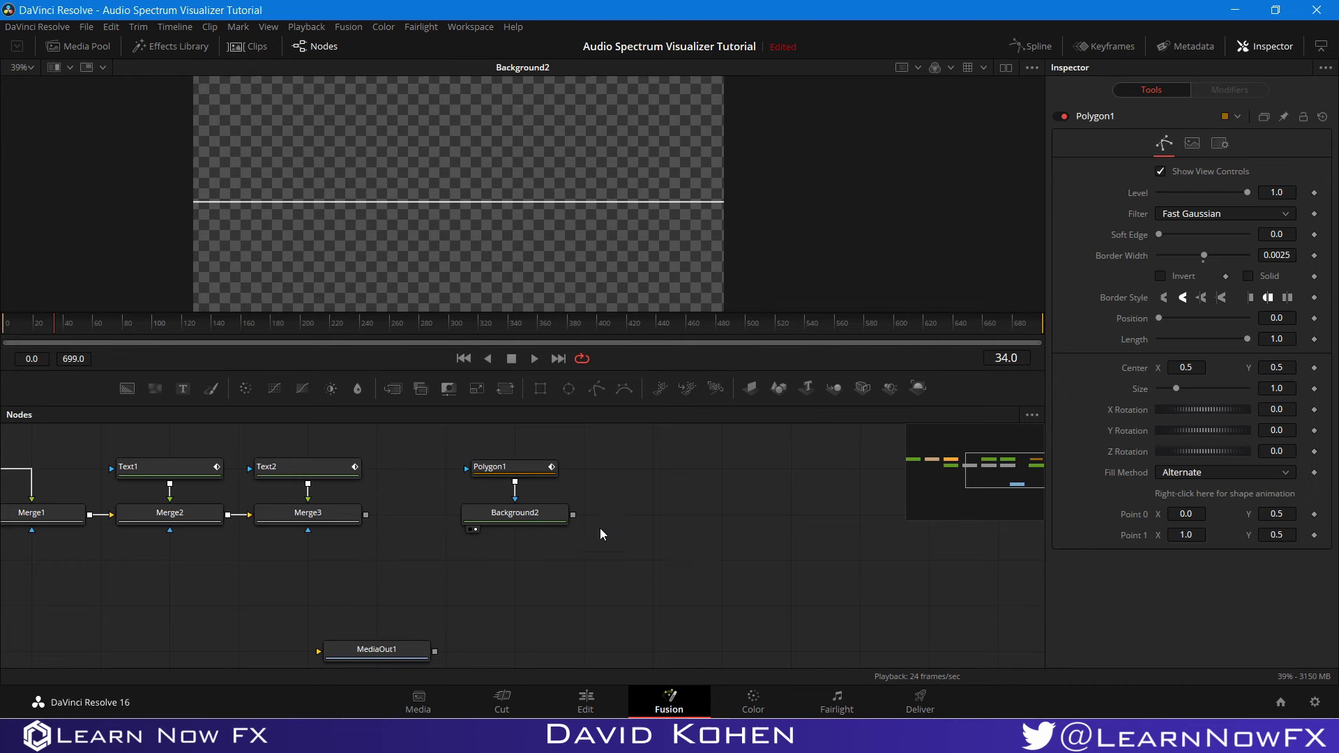
Step: Add a pEmitter1 feeding pRender1, switch pRender1 to 2D output, and place it below the emitter
{"action": "left_click_drag", "start_coordinate": [661, 390], "coordinate": [664, 515]}
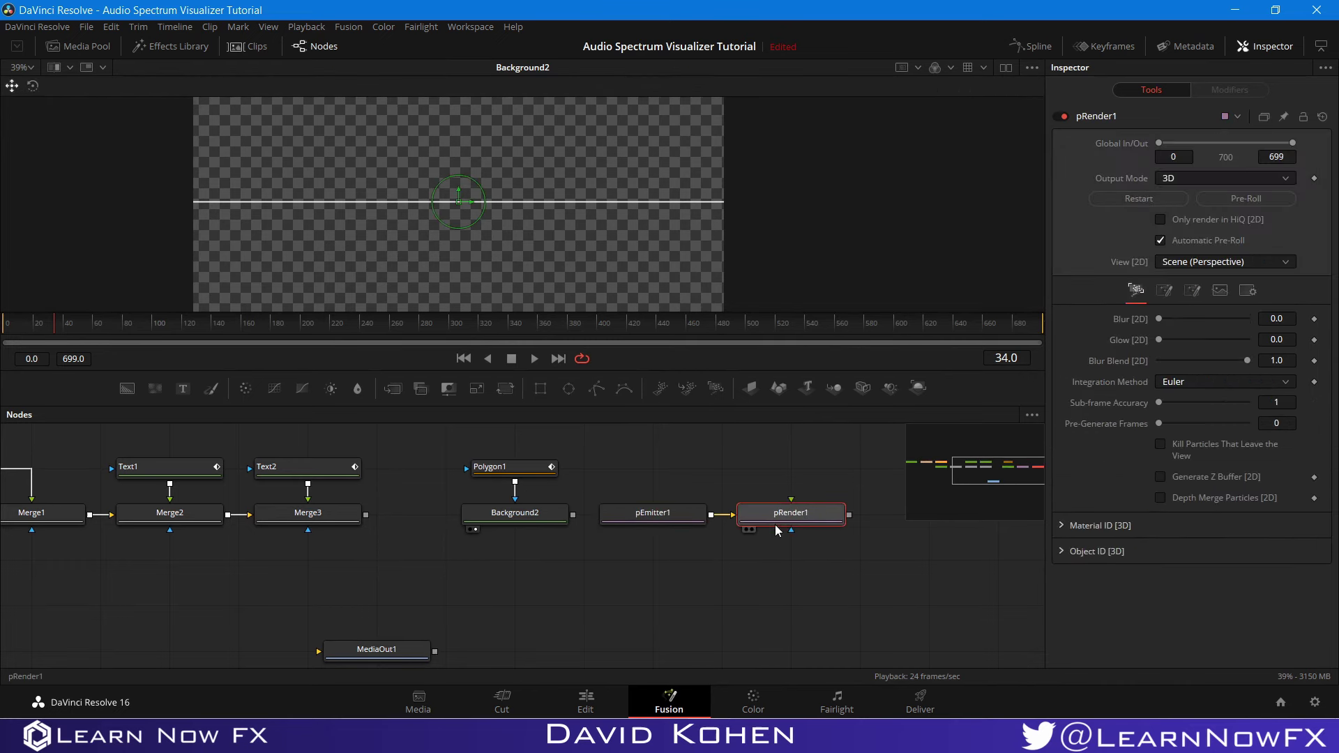
{"action": "left_click", "coordinate": [1228, 183]}
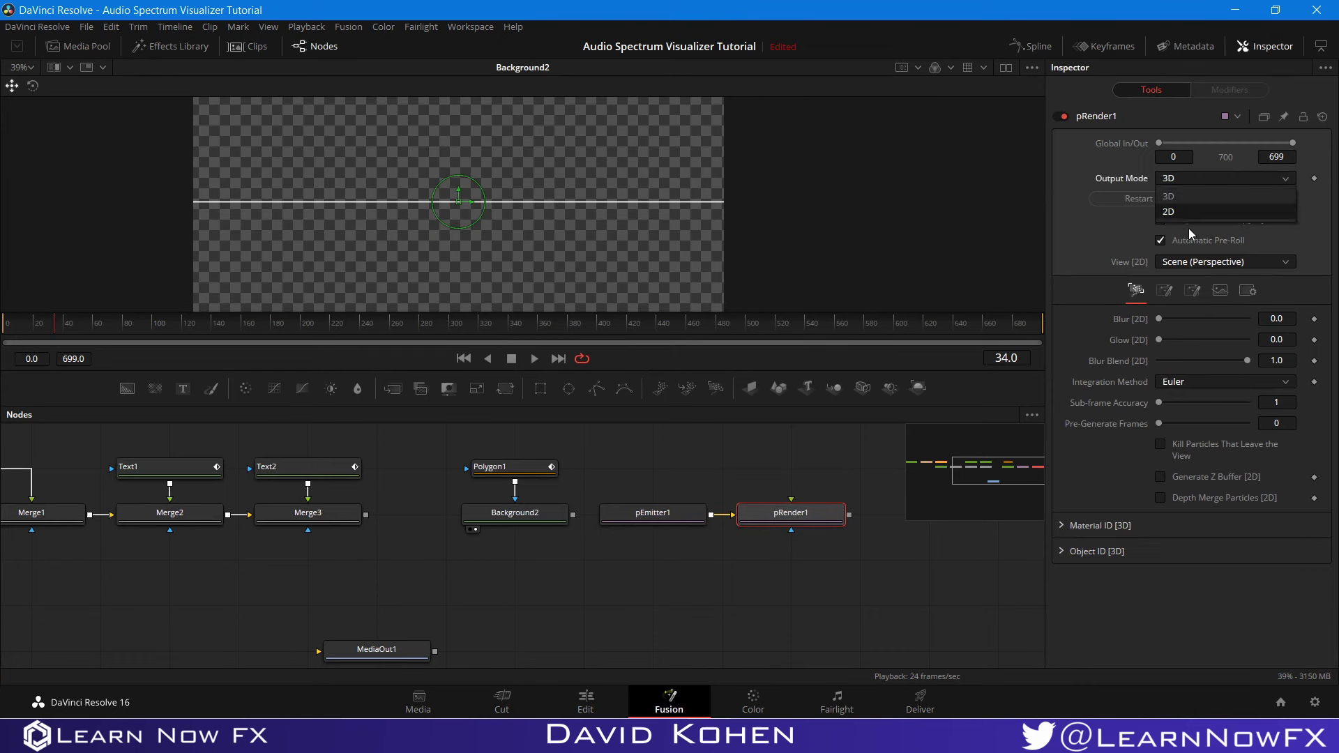
{"action": "left_click", "coordinate": [1186, 218]}
{"action": "left_click", "coordinate": [1194, 180]}
{"action": "left_click", "coordinate": [1179, 197]}
{"action": "left_click_drag", "start_coordinate": [839, 525], "coordinate": [909, 616]}
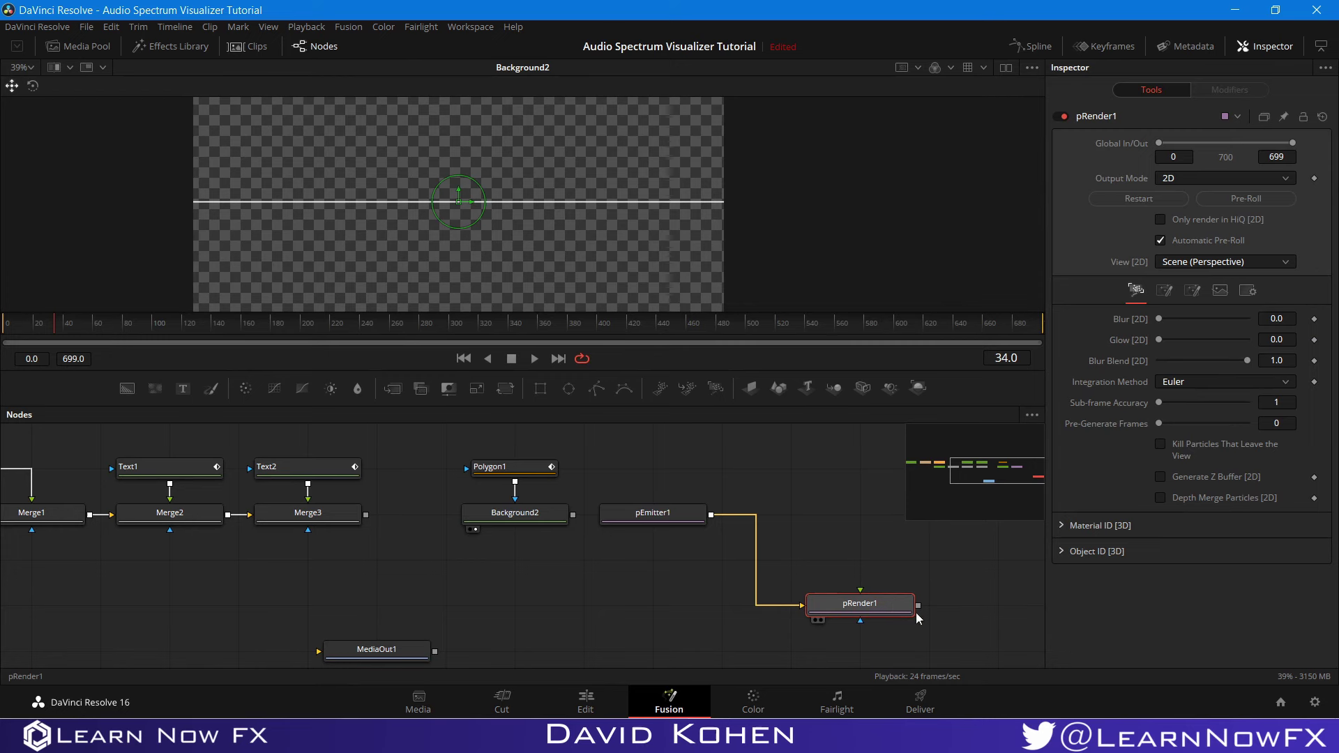
Step: Set pEmitter1's Number to 3, Number Variance to 0.1 and Lifespan to 30
{"action": "left_click", "coordinate": [650, 519]}
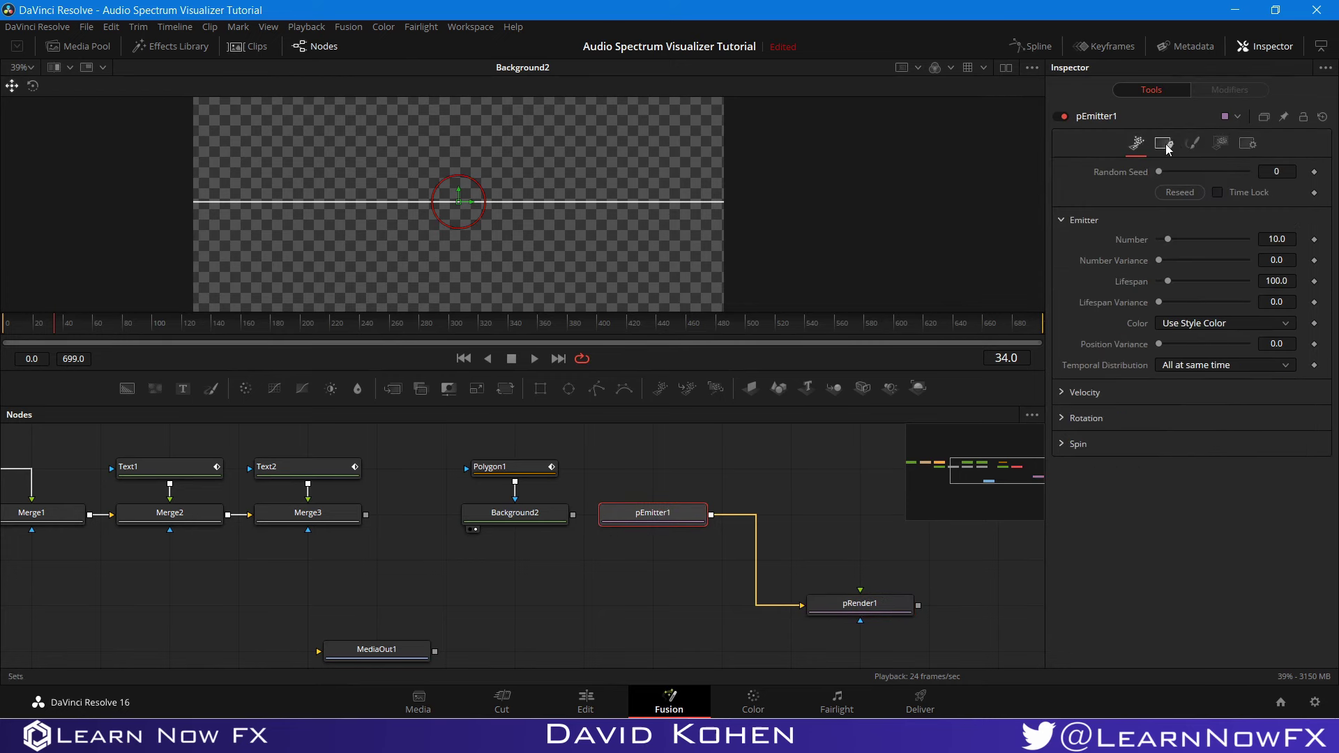
{"action": "left_click", "coordinate": [1275, 239]}
{"action": "type", "text": "3"}
{"action": "key", "text": "Return"}
{"action": "left_click", "coordinate": [1286, 261]}
{"action": "type", "text": "0.1"}
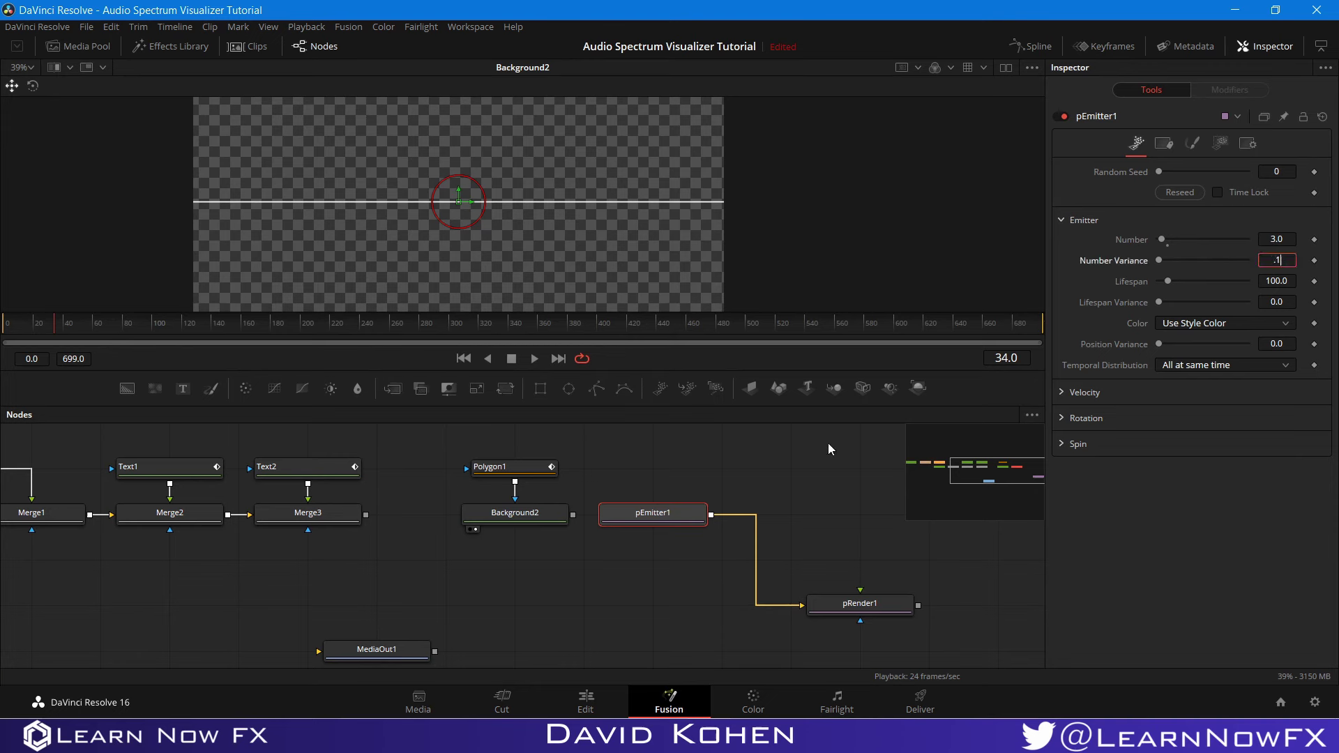
{"action": "key", "text": "Return"}
{"action": "left_click", "coordinate": [1264, 281]}
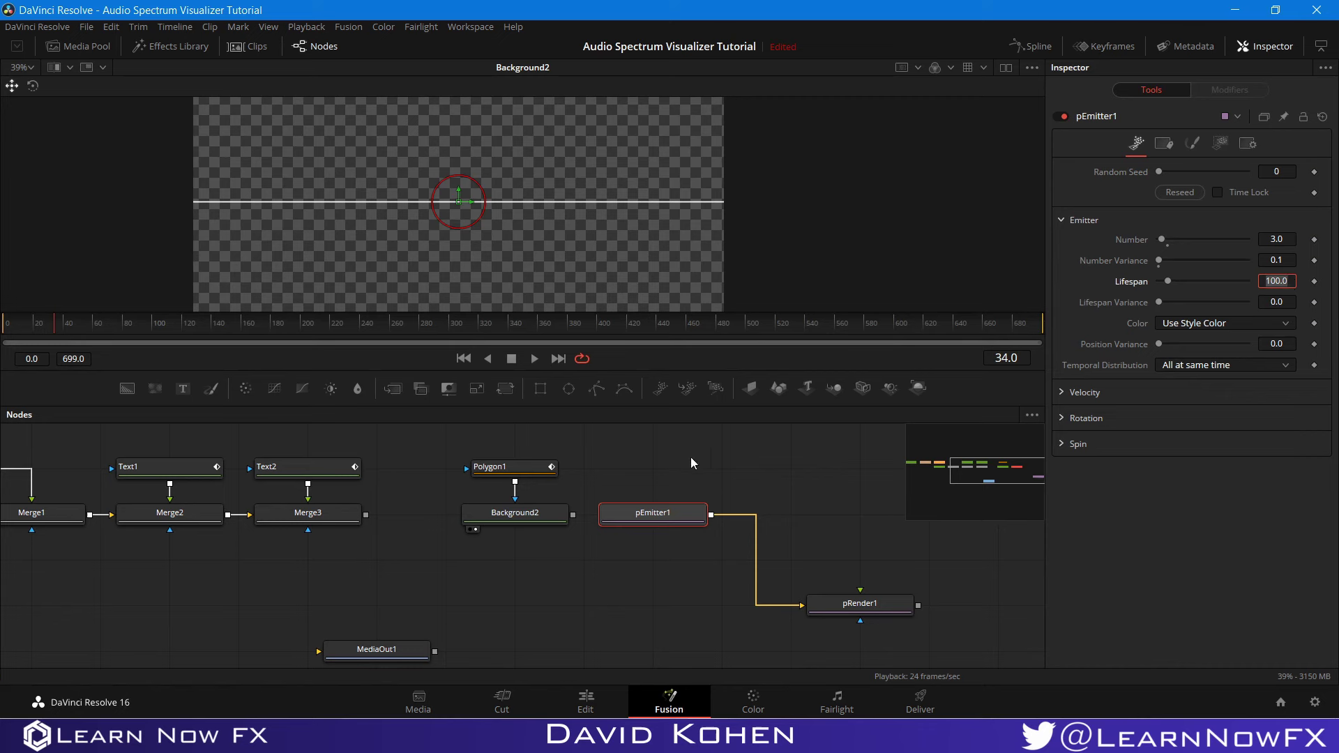
{"action": "type", "text": "30"}
{"action": "key", "text": "Return"}
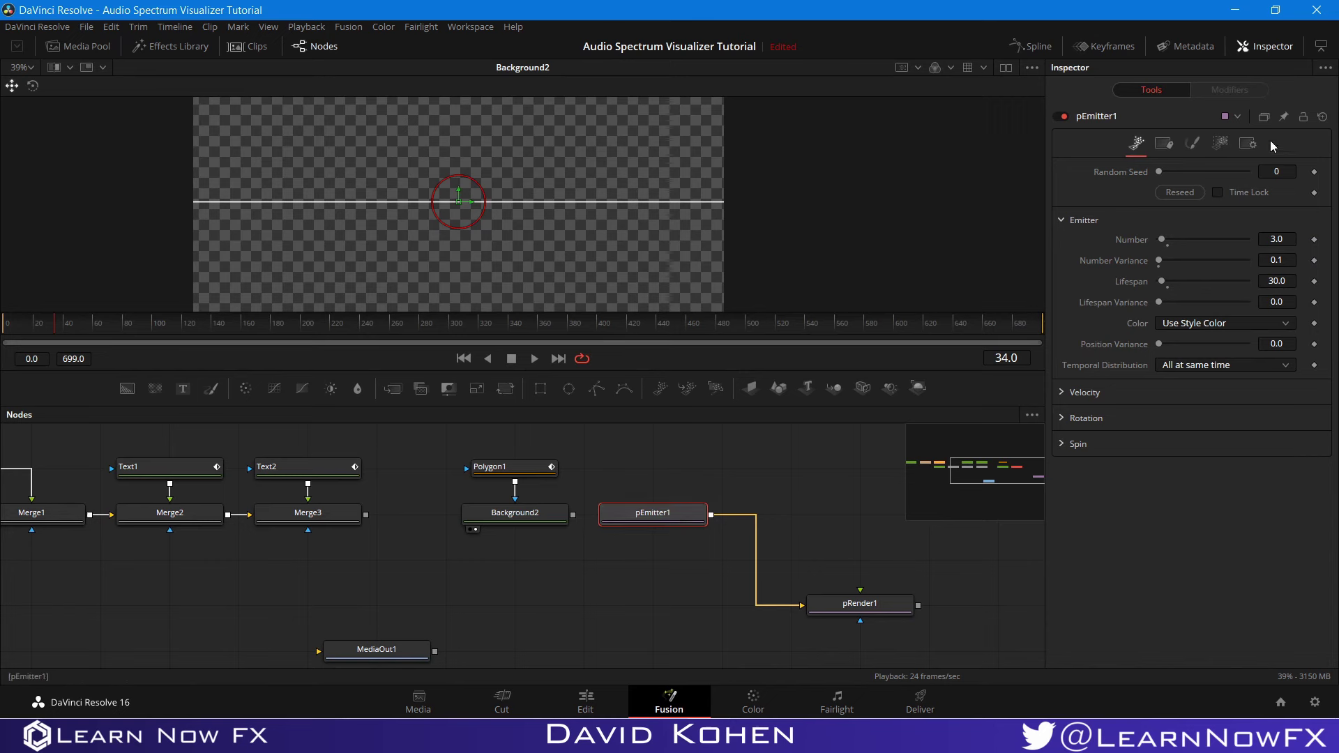
Step: Set pEmitter1's Region to Bitmap, using Background2's white line as the source
{"action": "left_click", "coordinate": [1220, 143]}
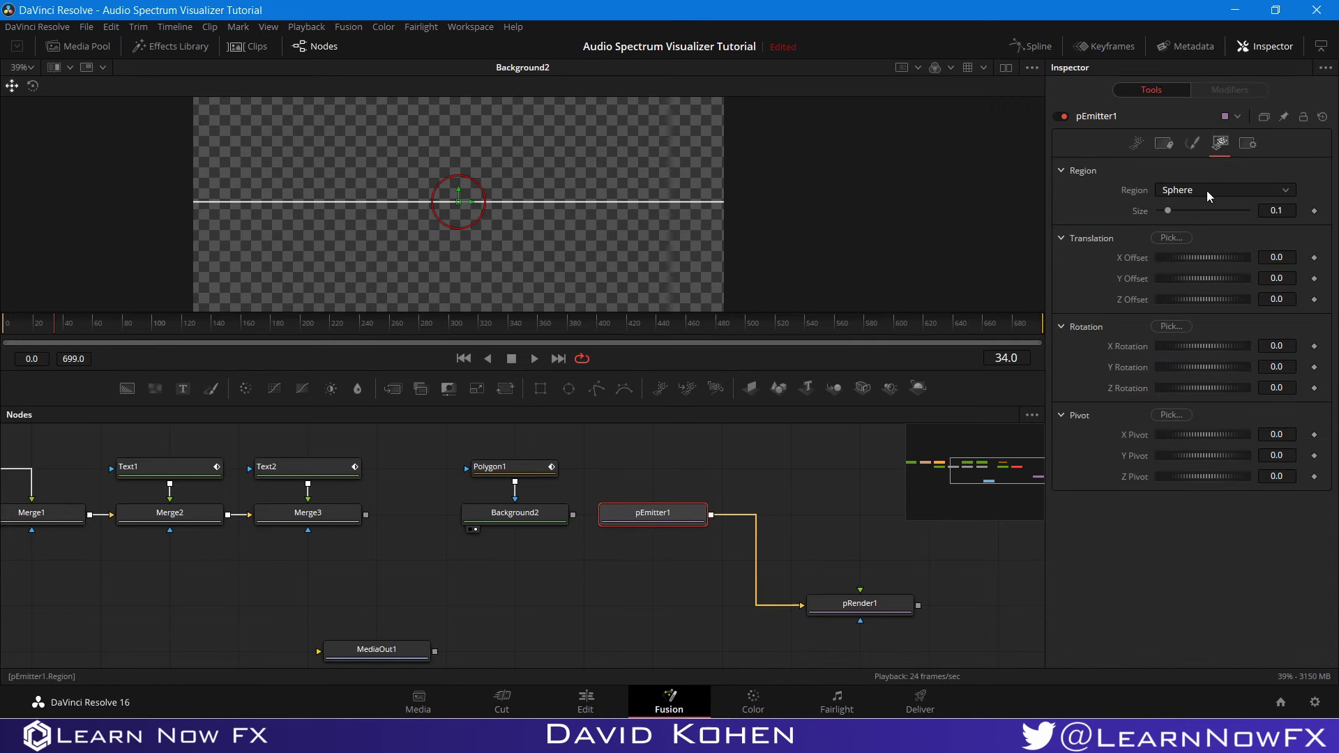
{"action": "left_click", "coordinate": [1207, 191]}
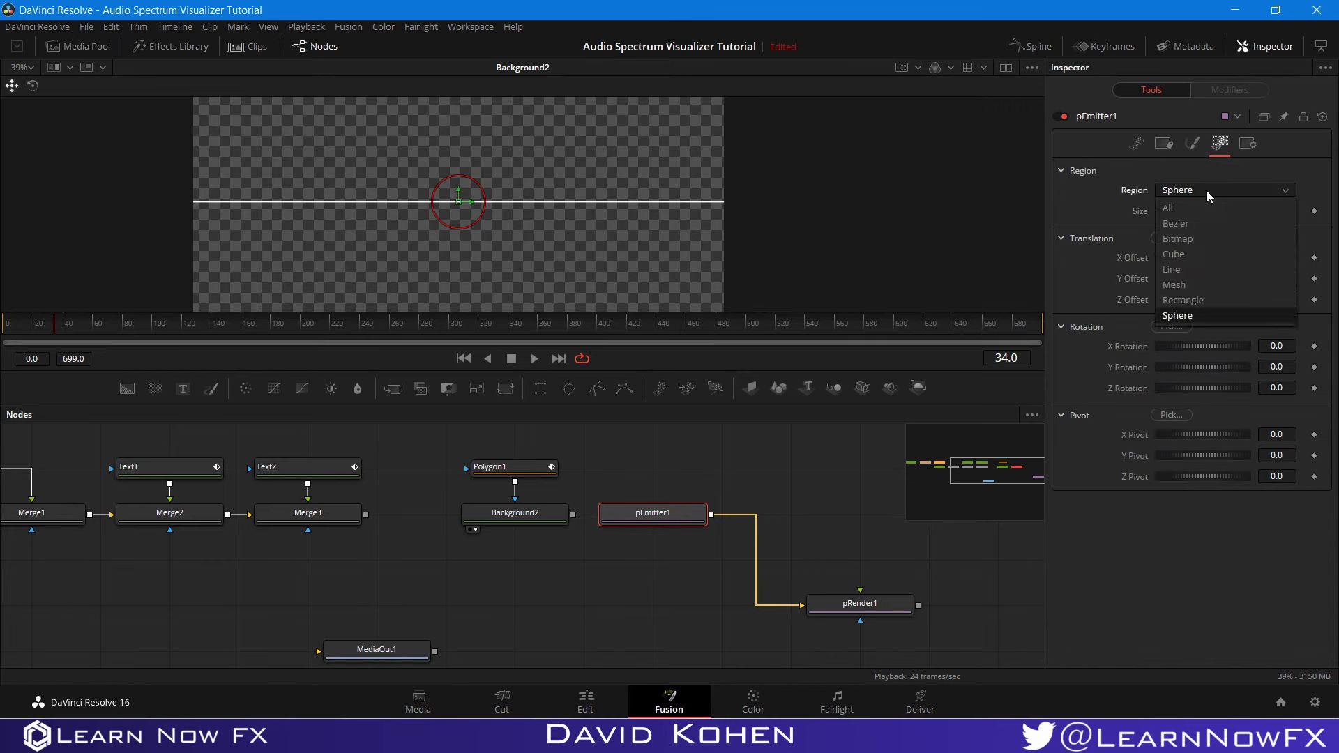
{"action": "left_click", "coordinate": [1186, 243]}
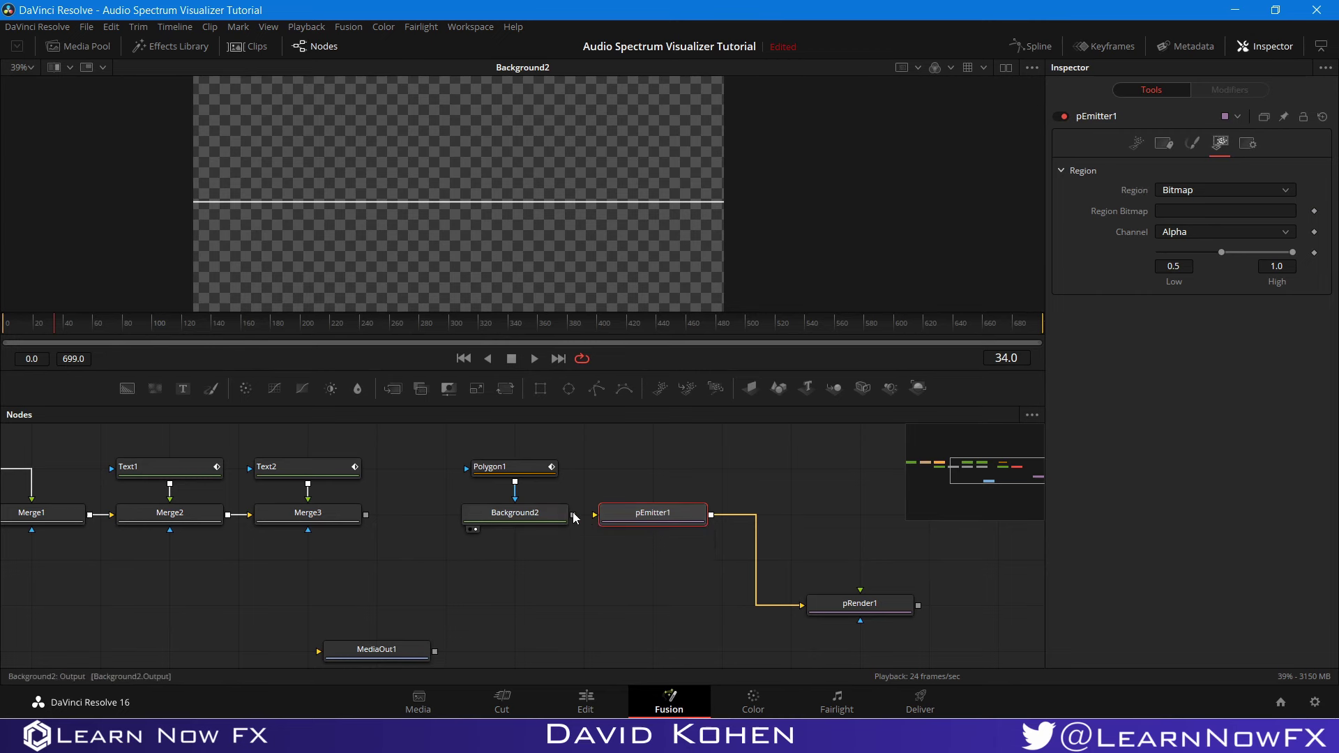
{"action": "left_click_drag", "start_coordinate": [573, 517], "coordinate": [617, 528]}
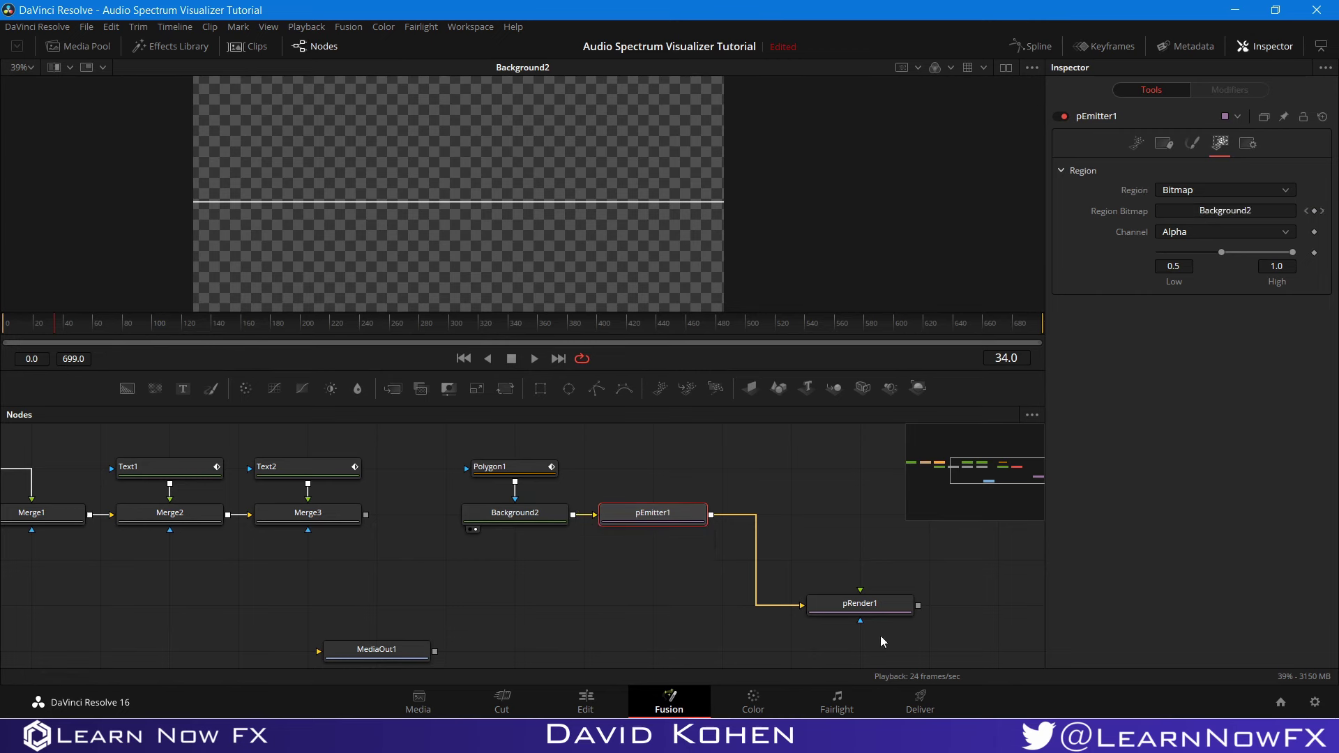
Step: Show pRender1's output in the viewer and move the node up toward pEmitter1
{"action": "left_click", "coordinate": [817, 619]}
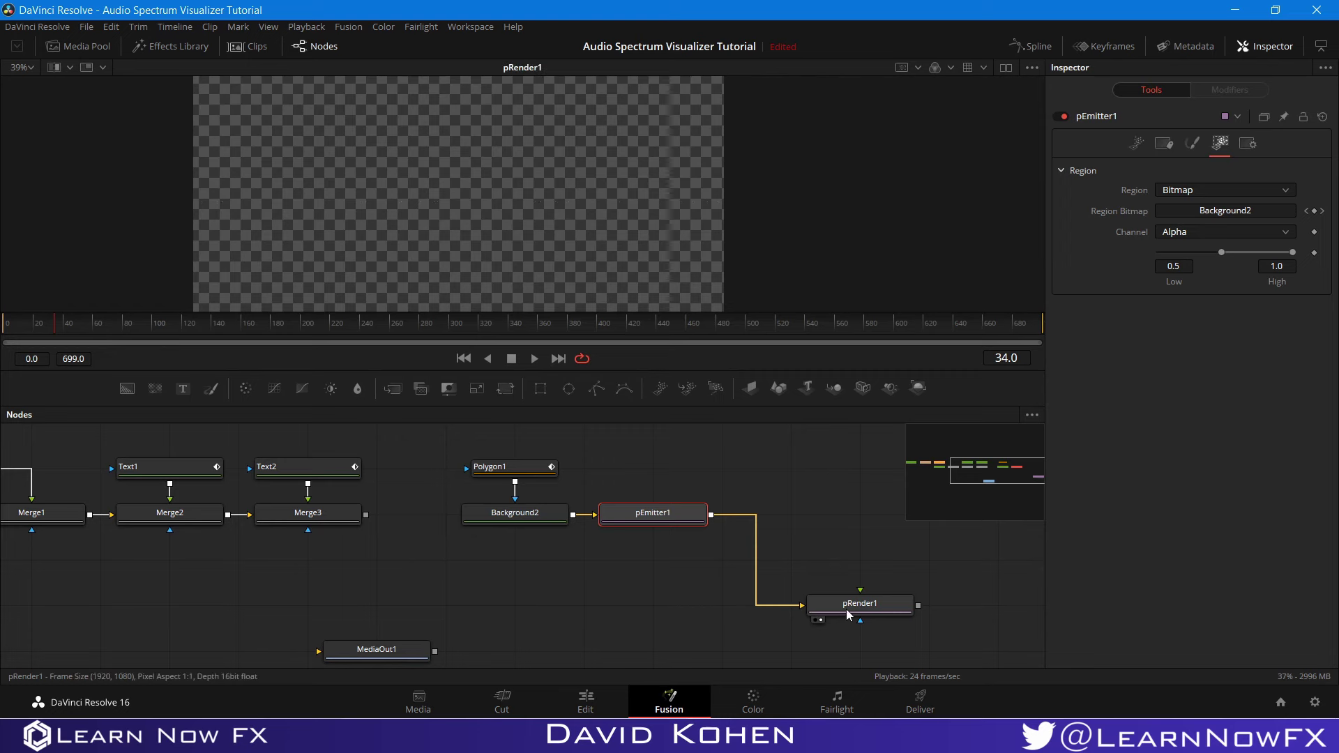
{"action": "left_click_drag", "start_coordinate": [816, 591], "coordinate": [642, 654]}
{"action": "left_click", "coordinate": [806, 526]}
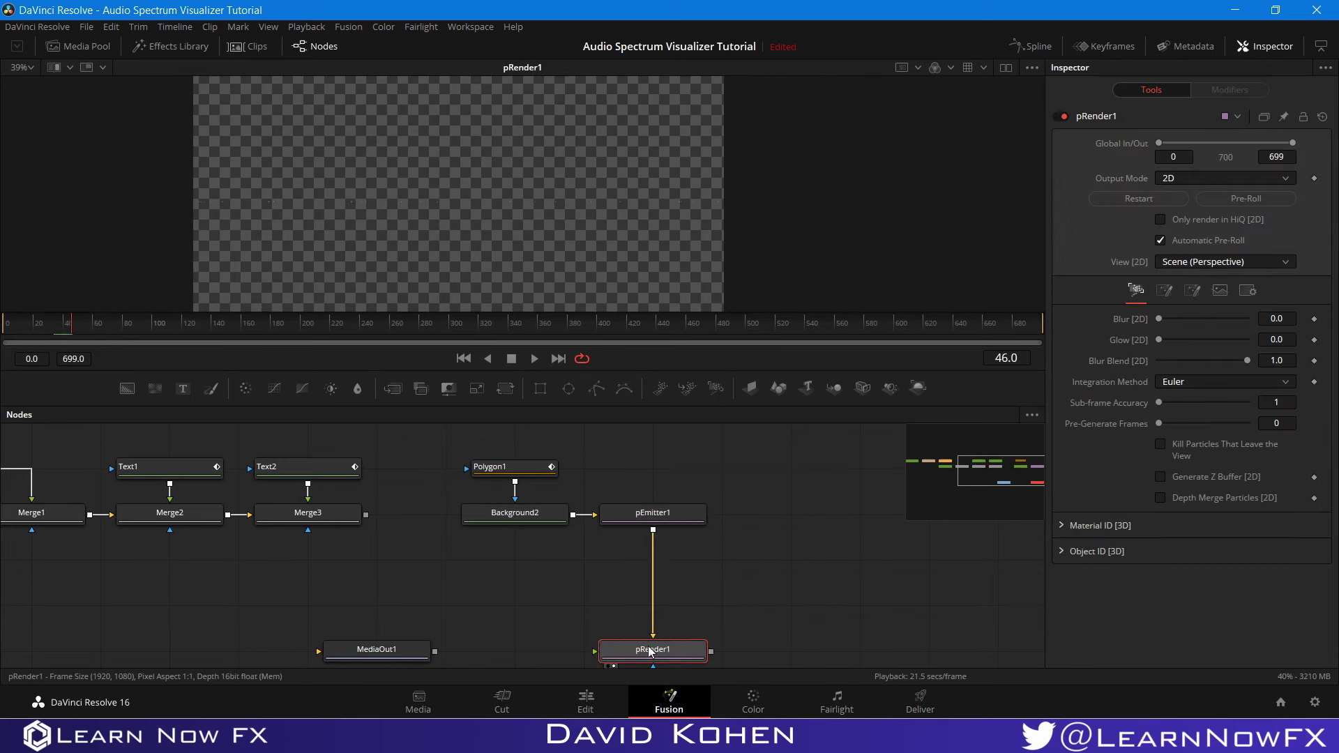
Step: Insert a pDirectionalForce node right after pEmitter1 via the tool search
{"action": "left_click", "coordinate": [669, 511]}
{"action": "key", "text": "shift+space"}
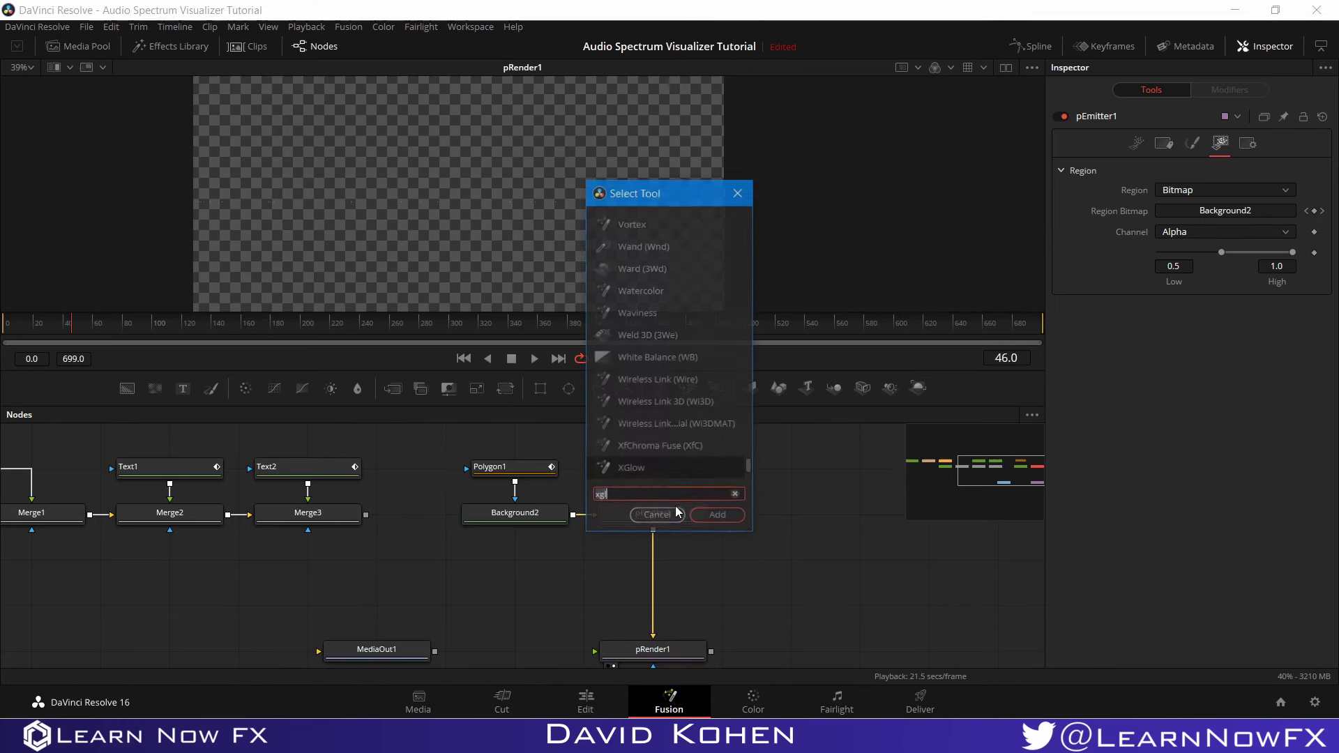
{"action": "type", "text": "xgl"}
{"action": "key", "text": "BackSpace"}
{"action": "key", "text": "BackSpace"}
{"action": "key", "text": "BackSpace"}
{"action": "type", "text": "pd"}
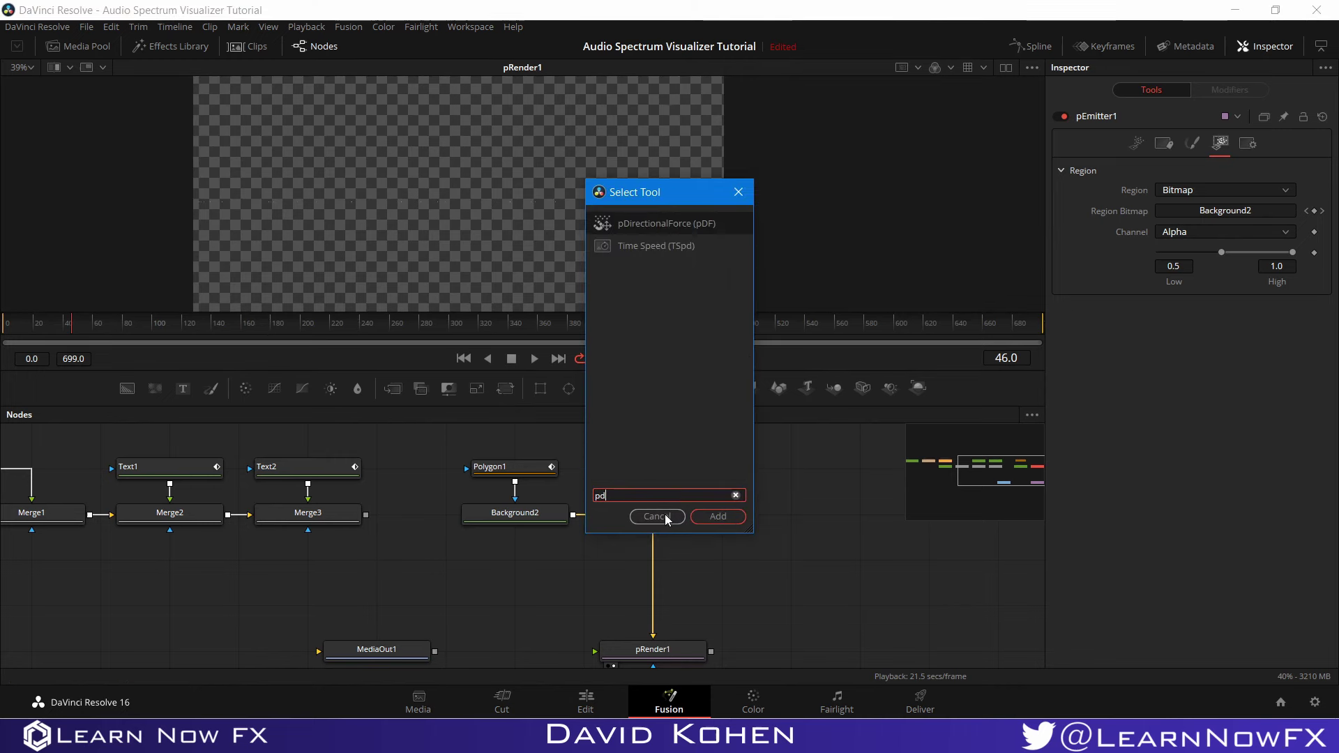
{"action": "left_click", "coordinate": [709, 516]}
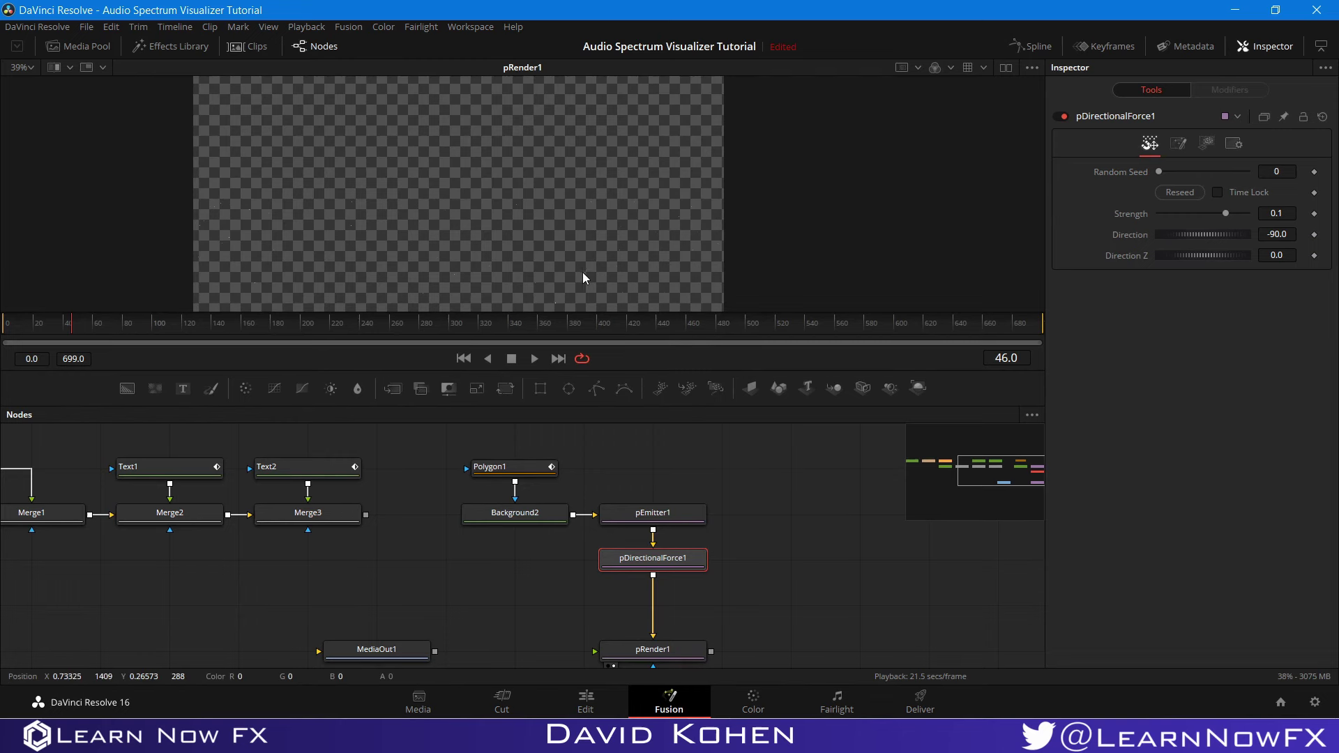
Step: Turn off the viewer's Checker Underlay so particles show on black
{"action": "right_click", "coordinate": [520, 229]}
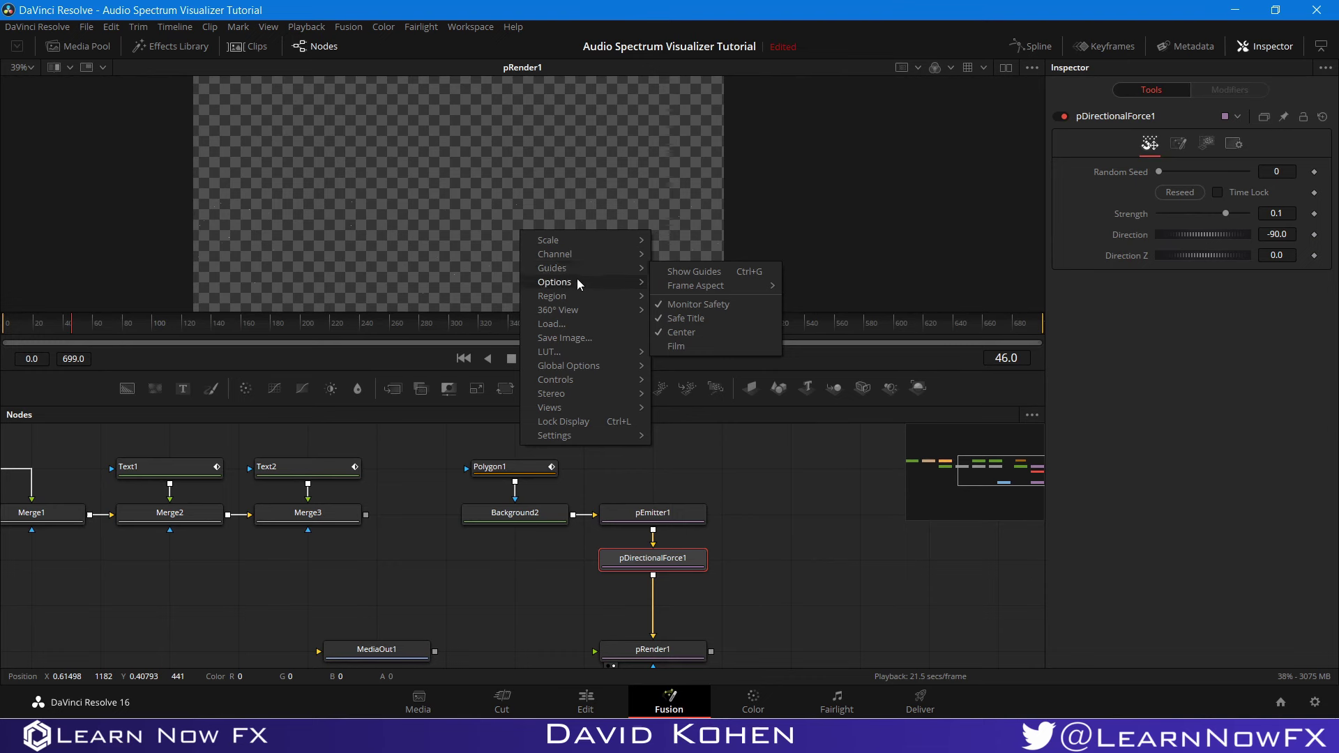
{"action": "mouse_move", "coordinate": [576, 280]}
{"action": "left_click", "coordinate": [703, 285]}
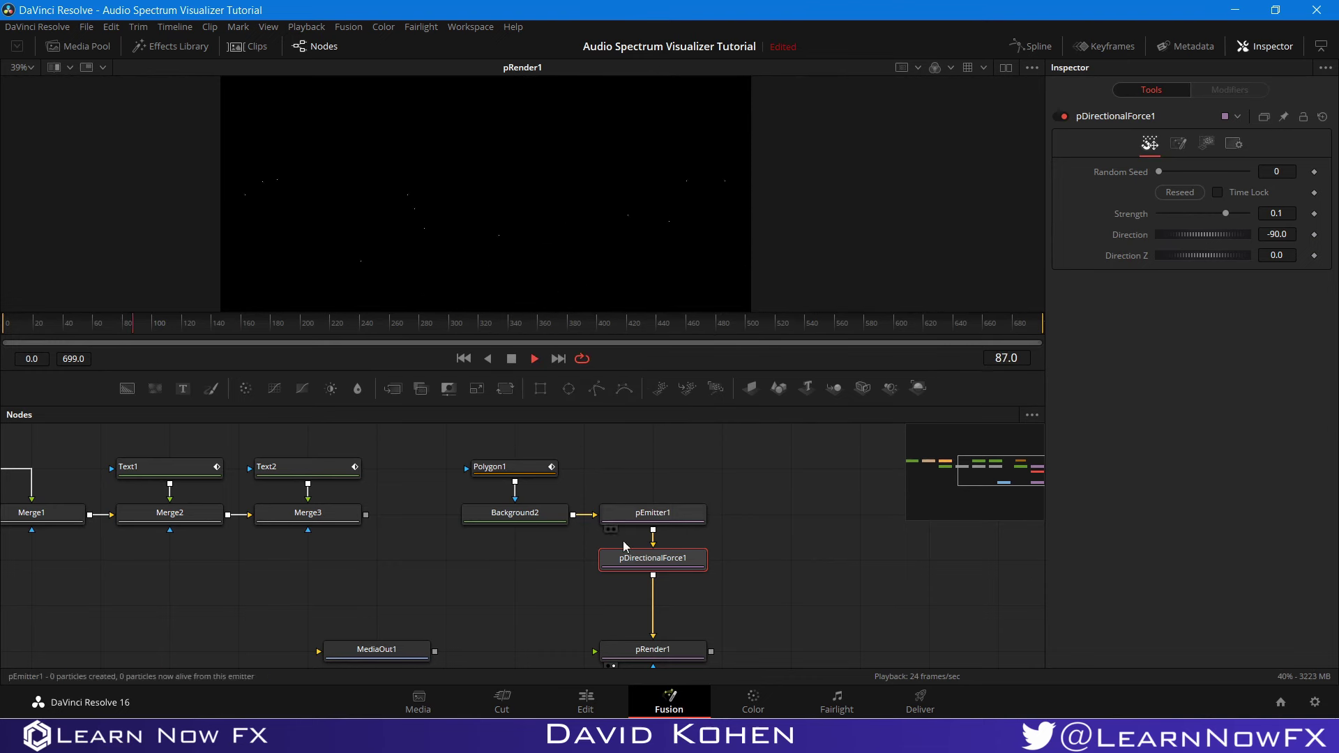
{"action": "key", "text": "space"}
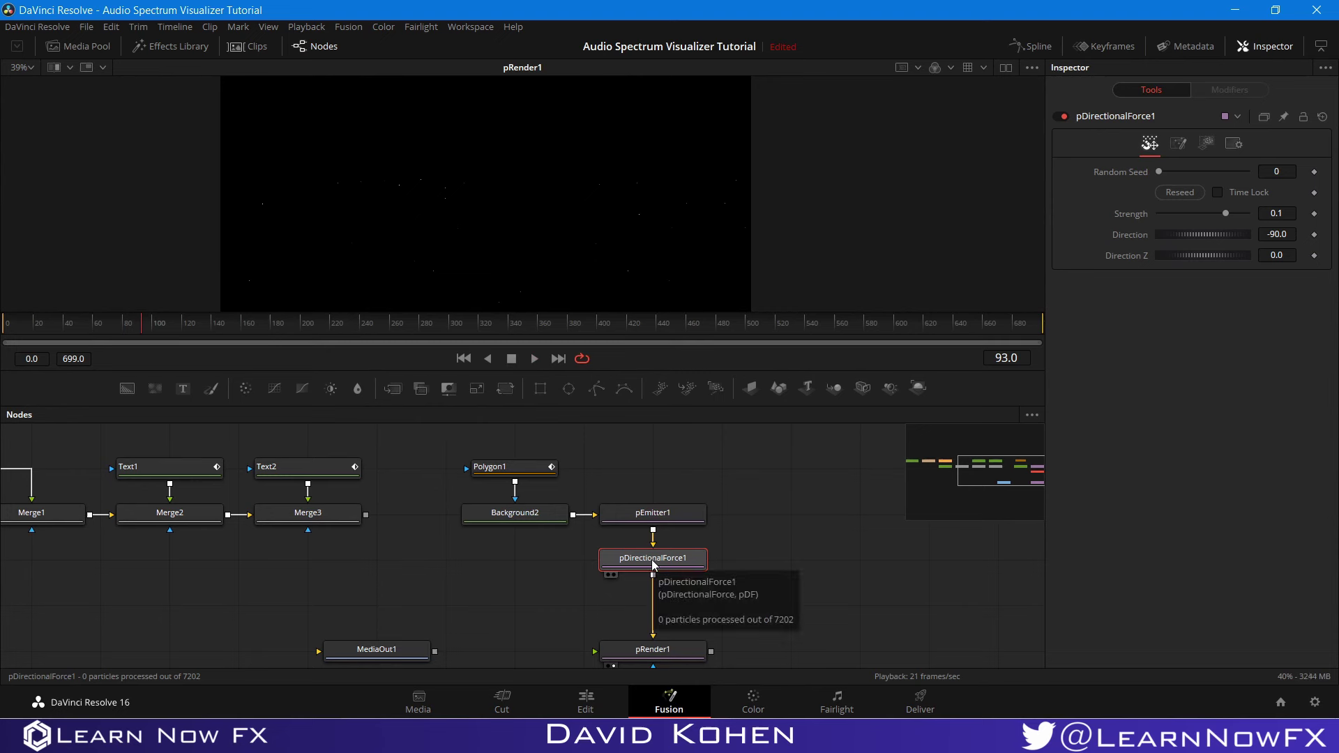
Step: Set the force's Conditions Probability to 0.25 and play the preview
{"action": "left_click", "coordinate": [1179, 145]}
{"action": "left_click", "coordinate": [1283, 191]}
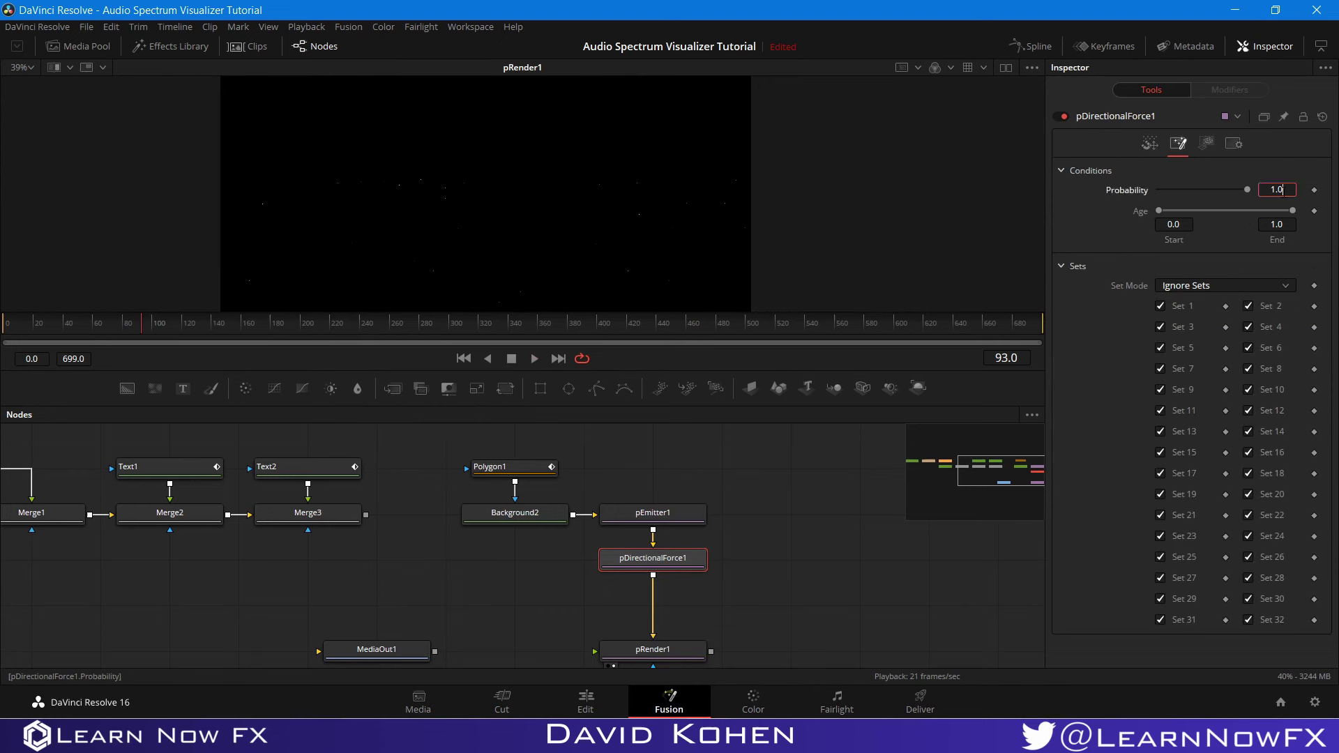
{"action": "type", "text": ".25"}
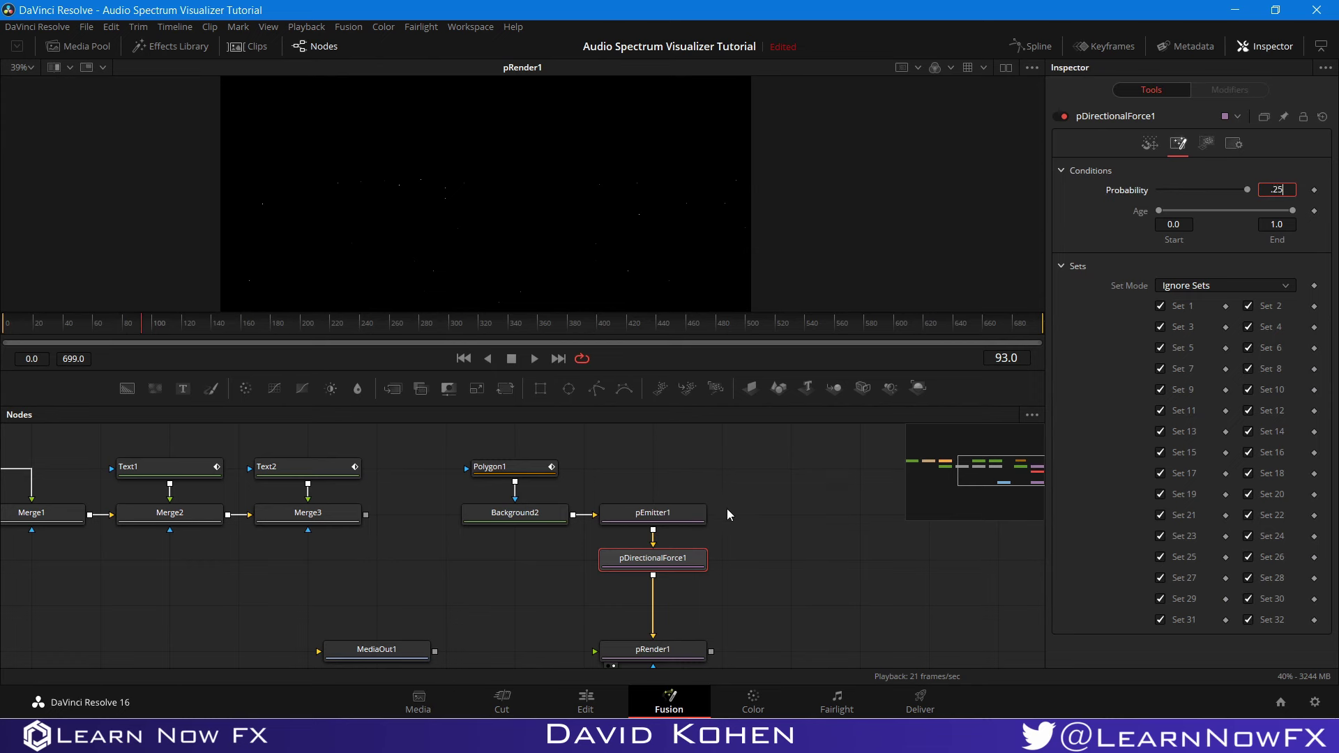
{"action": "key", "text": "Return"}
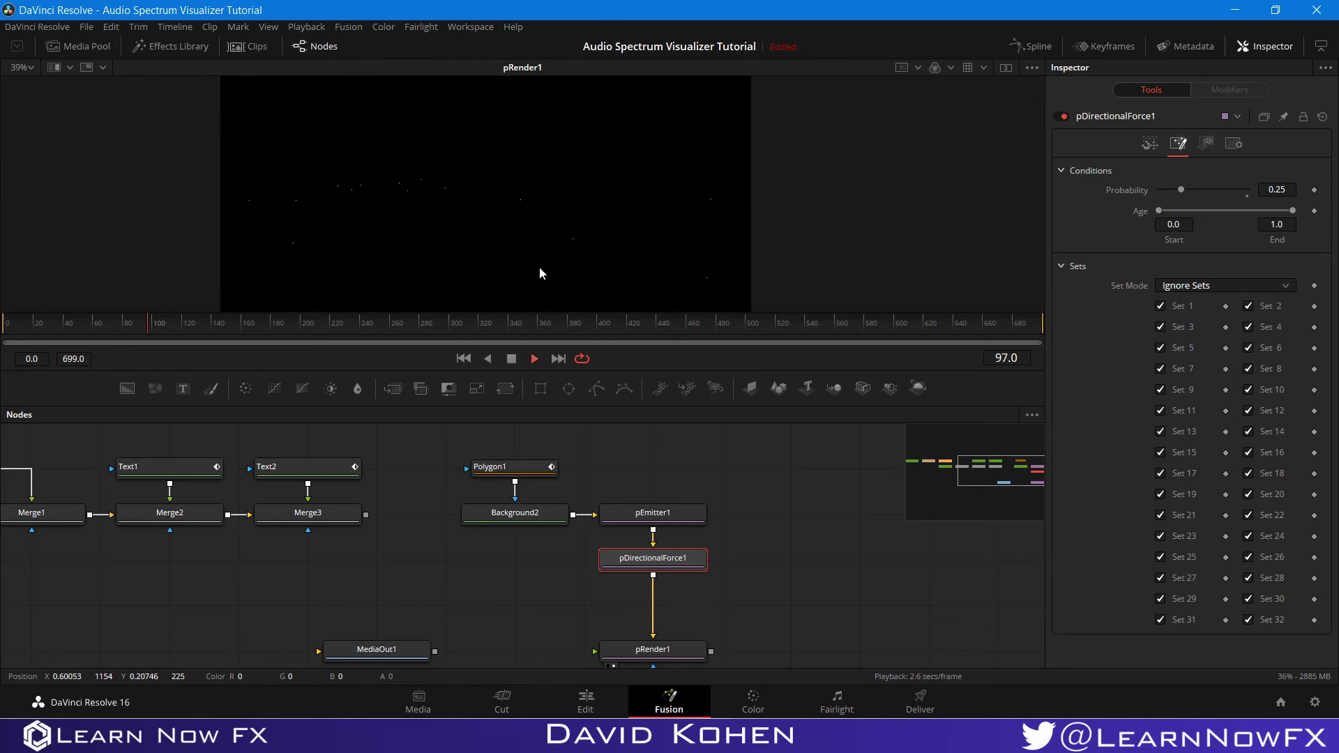
{"action": "key", "text": "space"}
Step: Stop playback, check pEmitter1's Style colour controls, and move pRender1 up under pDirectionalForce1
{"action": "key", "text": "space"}
{"action": "scroll", "coordinate": [525, 208], "scroll_direction": "up", "scroll_amount": 5}
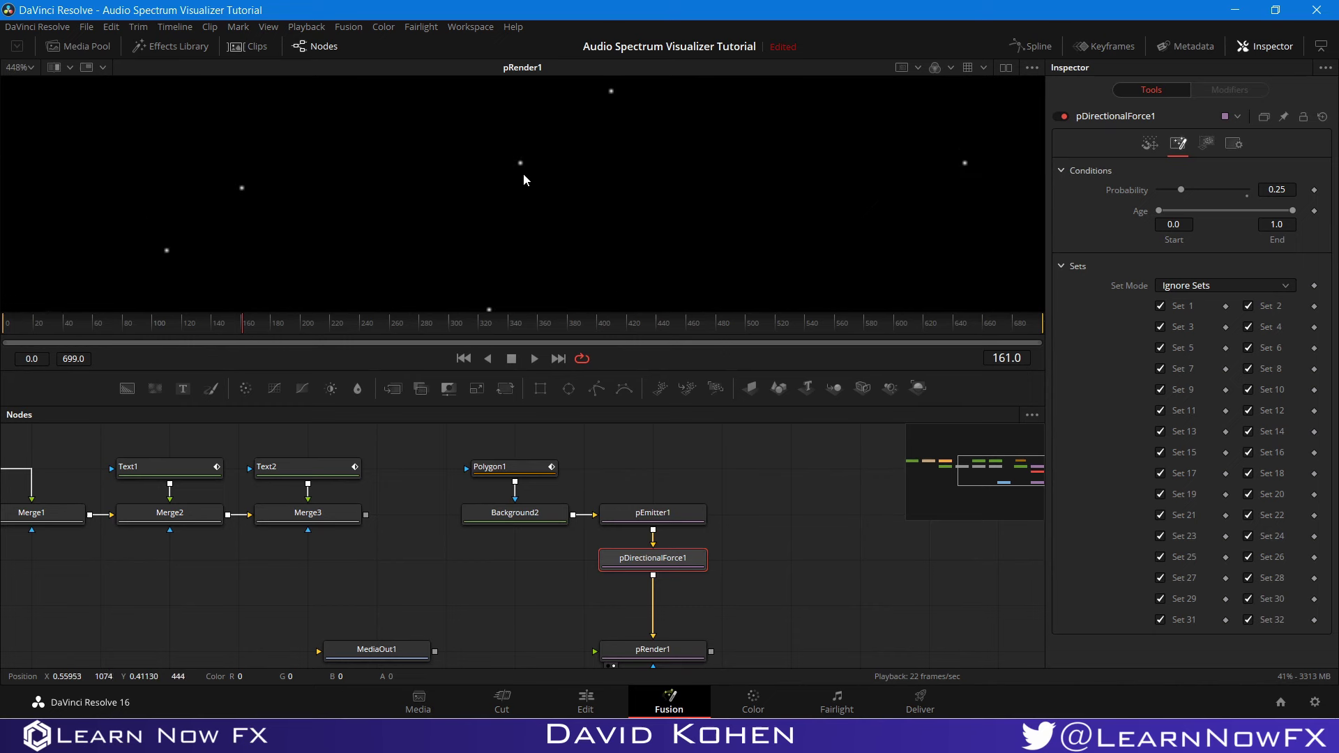
{"action": "scroll", "coordinate": [499, 168], "scroll_direction": "down", "scroll_amount": 1}
{"action": "left_click_drag", "start_coordinate": [747, 564], "coordinate": [586, 493]}
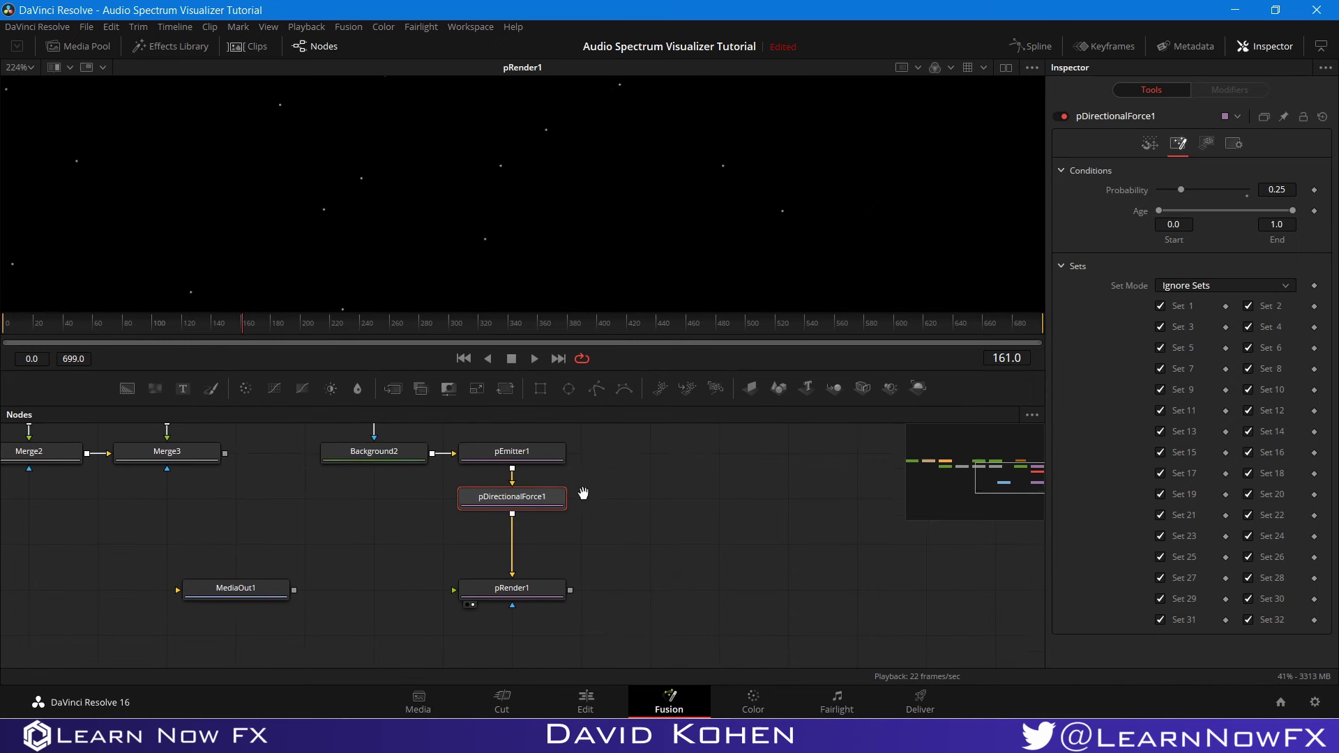
{"action": "left_click", "coordinate": [512, 460]}
{"action": "left_click", "coordinate": [1191, 143]}
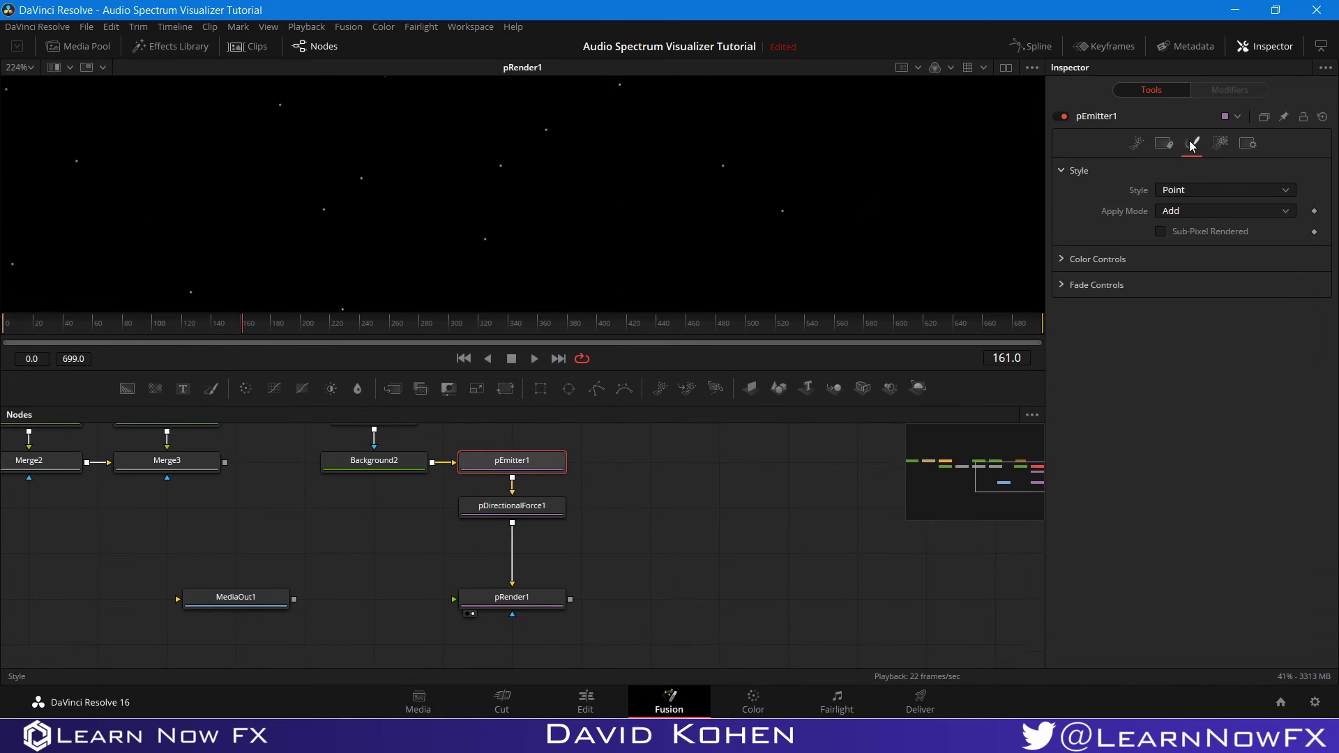
{"action": "left_click", "coordinate": [1059, 259]}
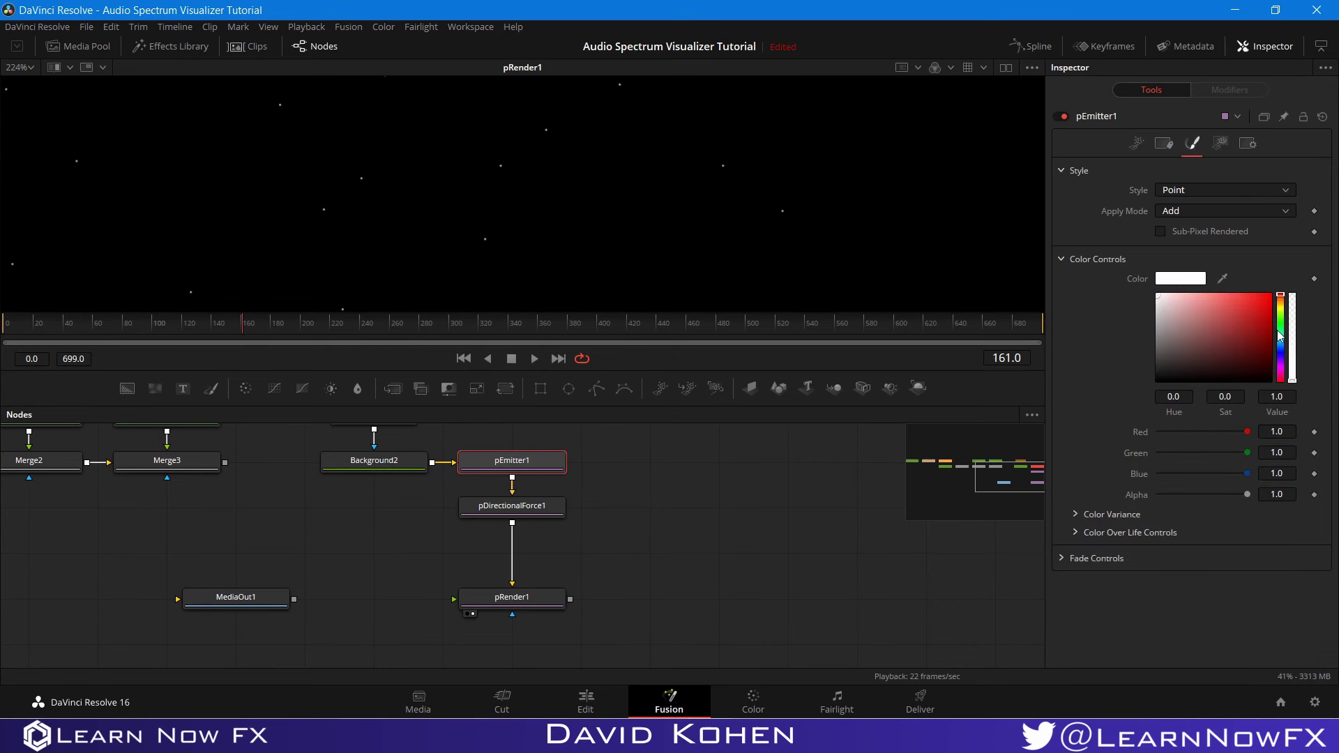
{"action": "left_click", "coordinate": [1060, 258]}
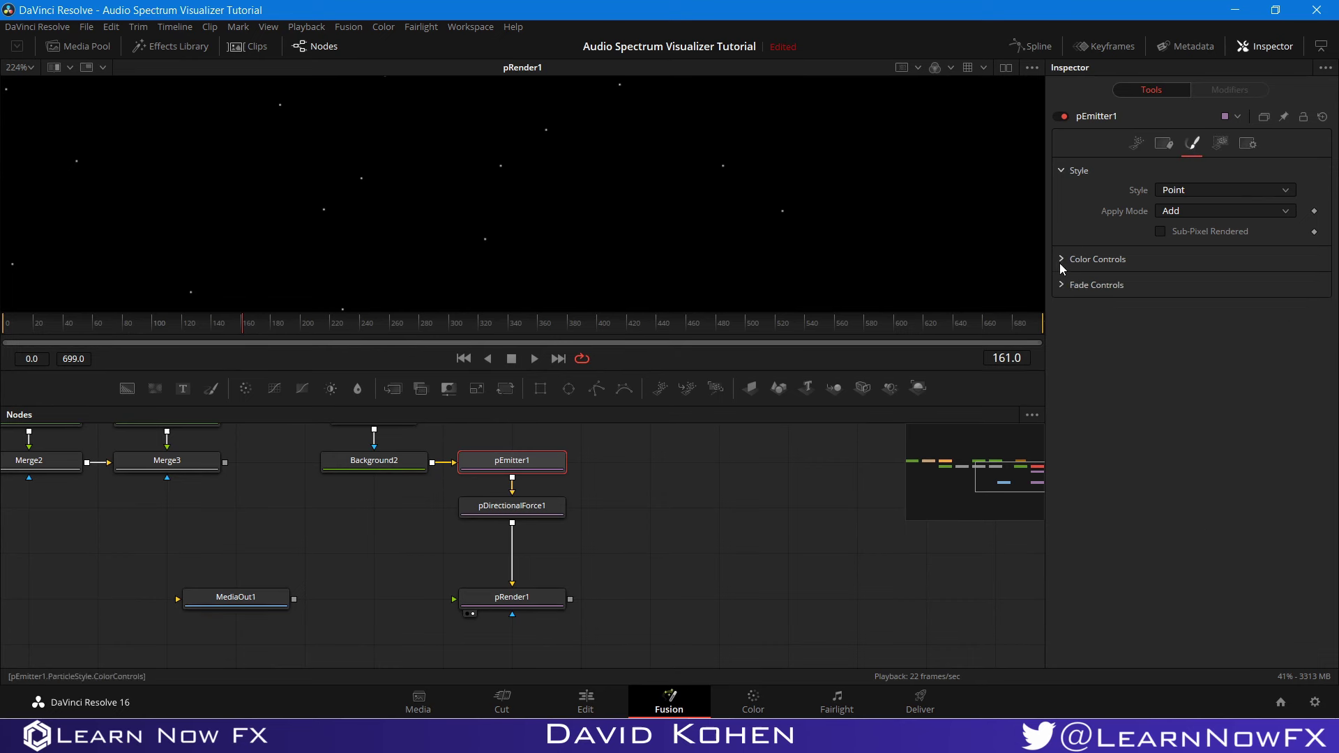
{"action": "left_click_drag", "start_coordinate": [530, 598], "coordinate": [530, 550]}
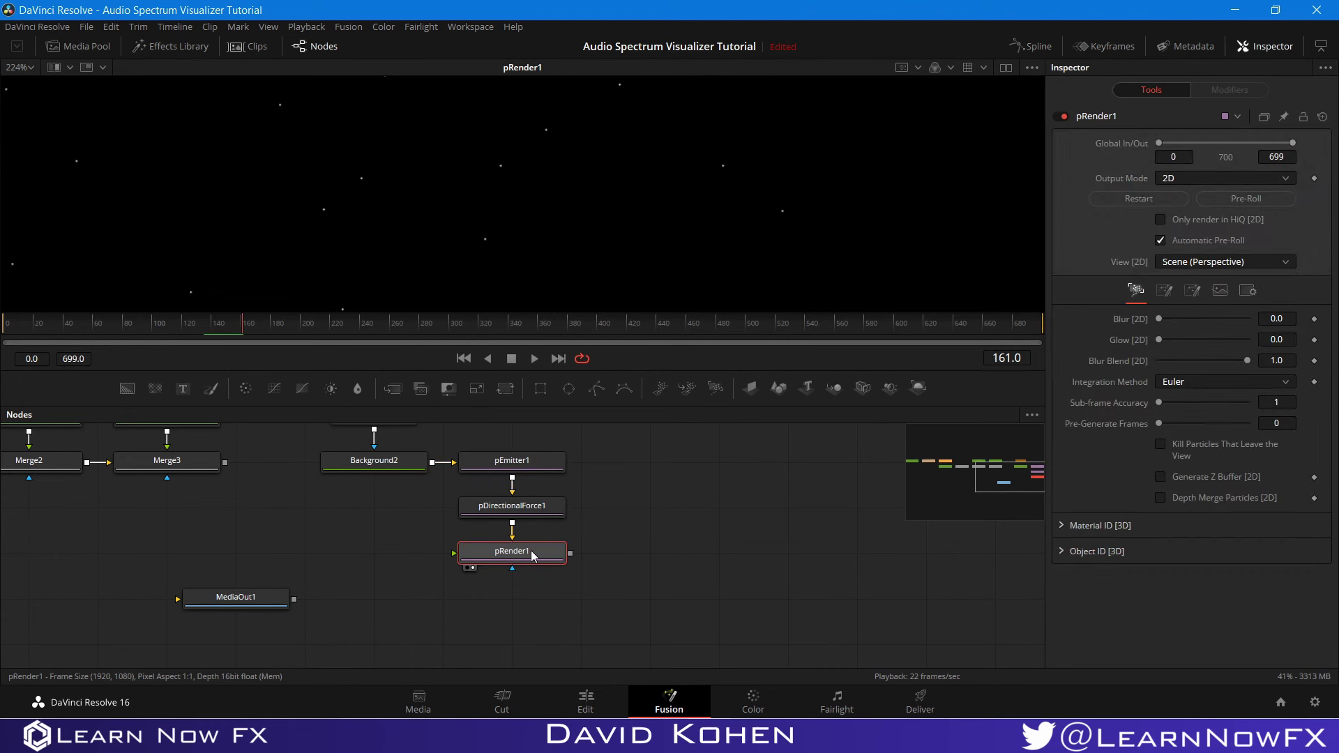
{"action": "left_click_drag", "start_coordinate": [394, 436], "coordinate": [635, 535]}
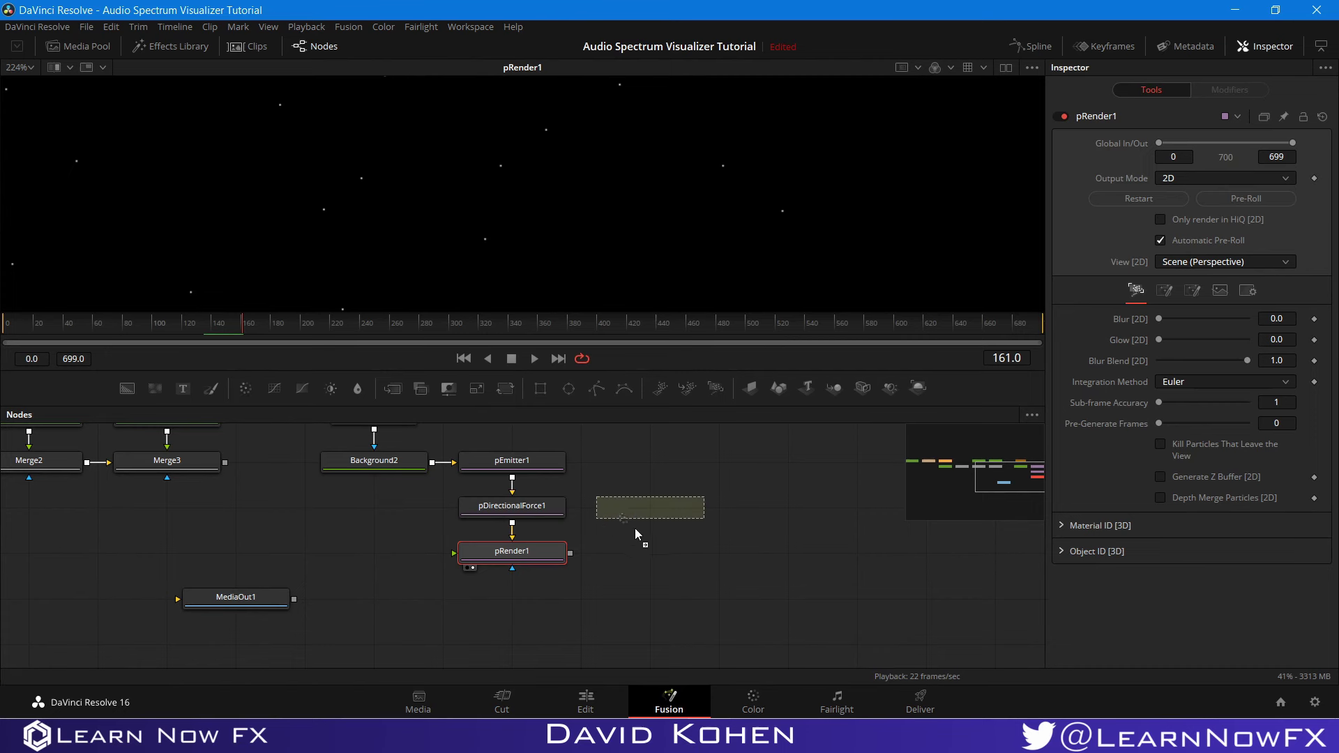
{"action": "key", "text": "ctrl+v"}
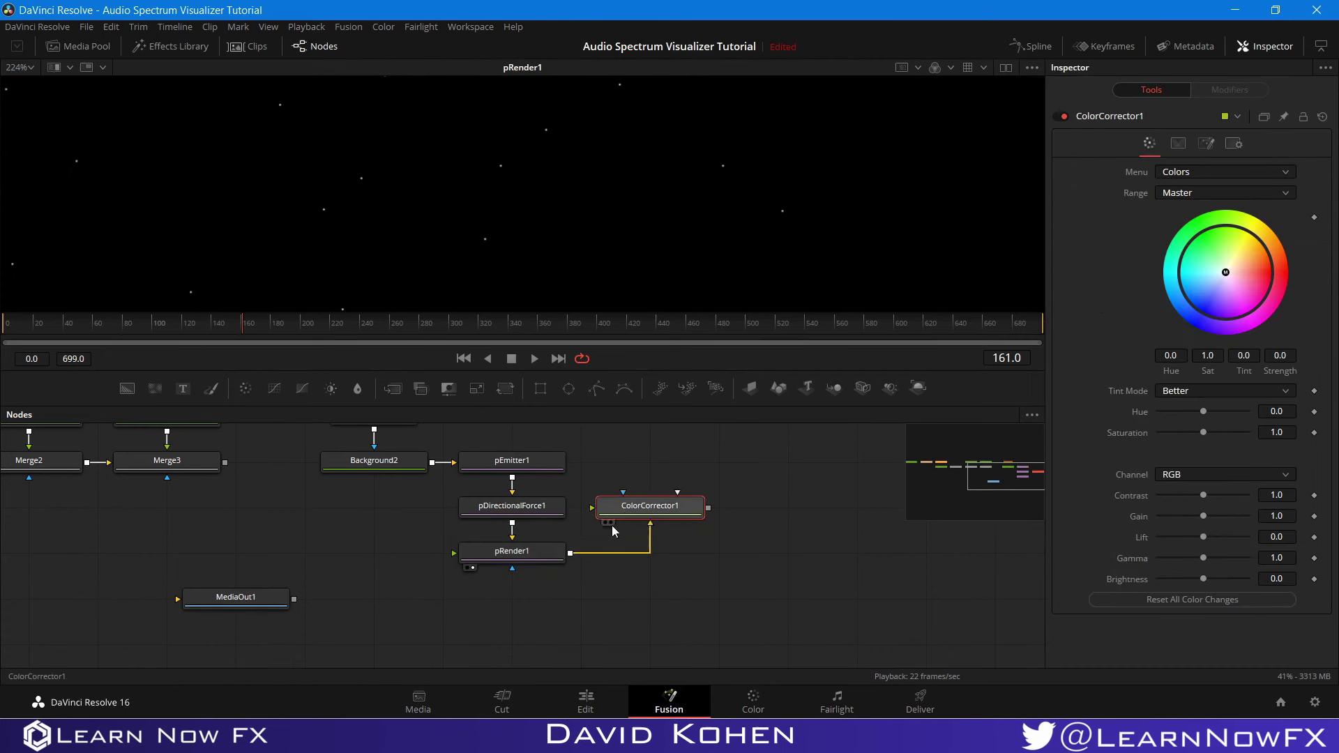
{"action": "left_click", "coordinate": [605, 522]}
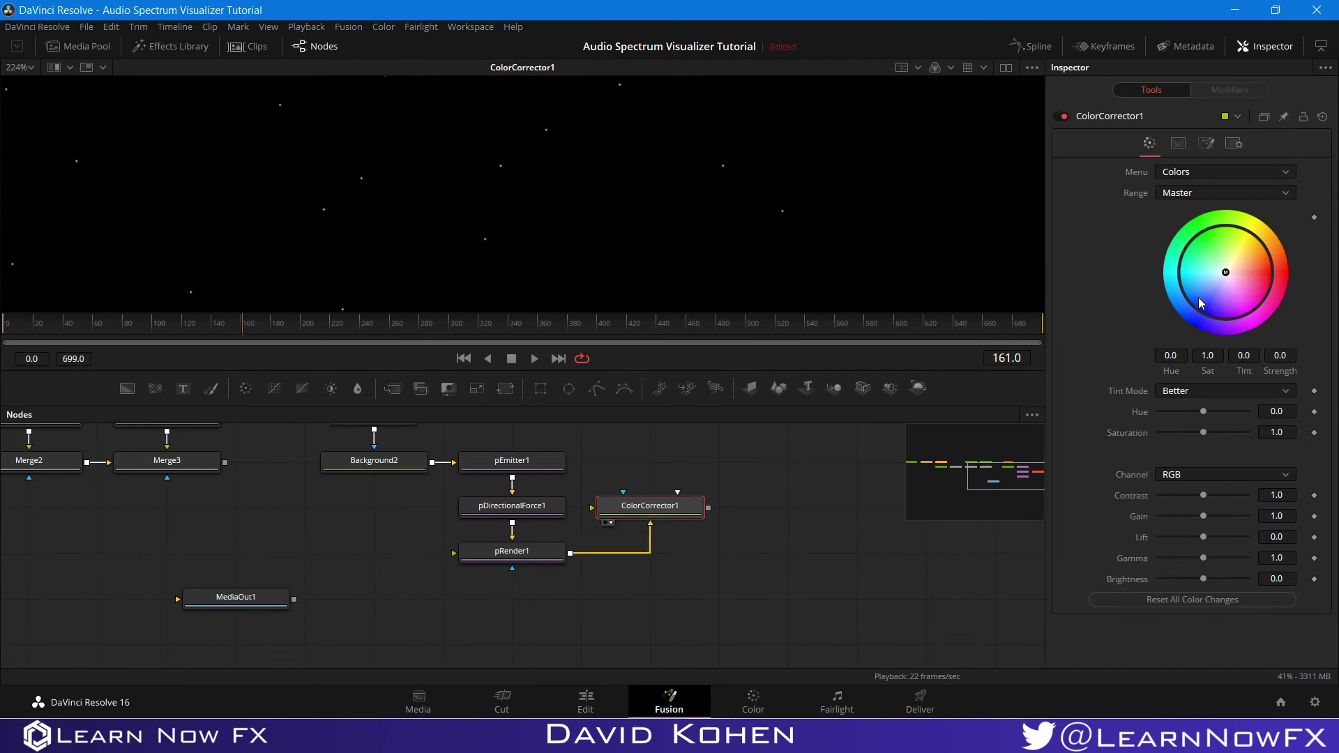
{"action": "left_click_drag", "start_coordinate": [1198, 298], "coordinate": [1190, 301]}
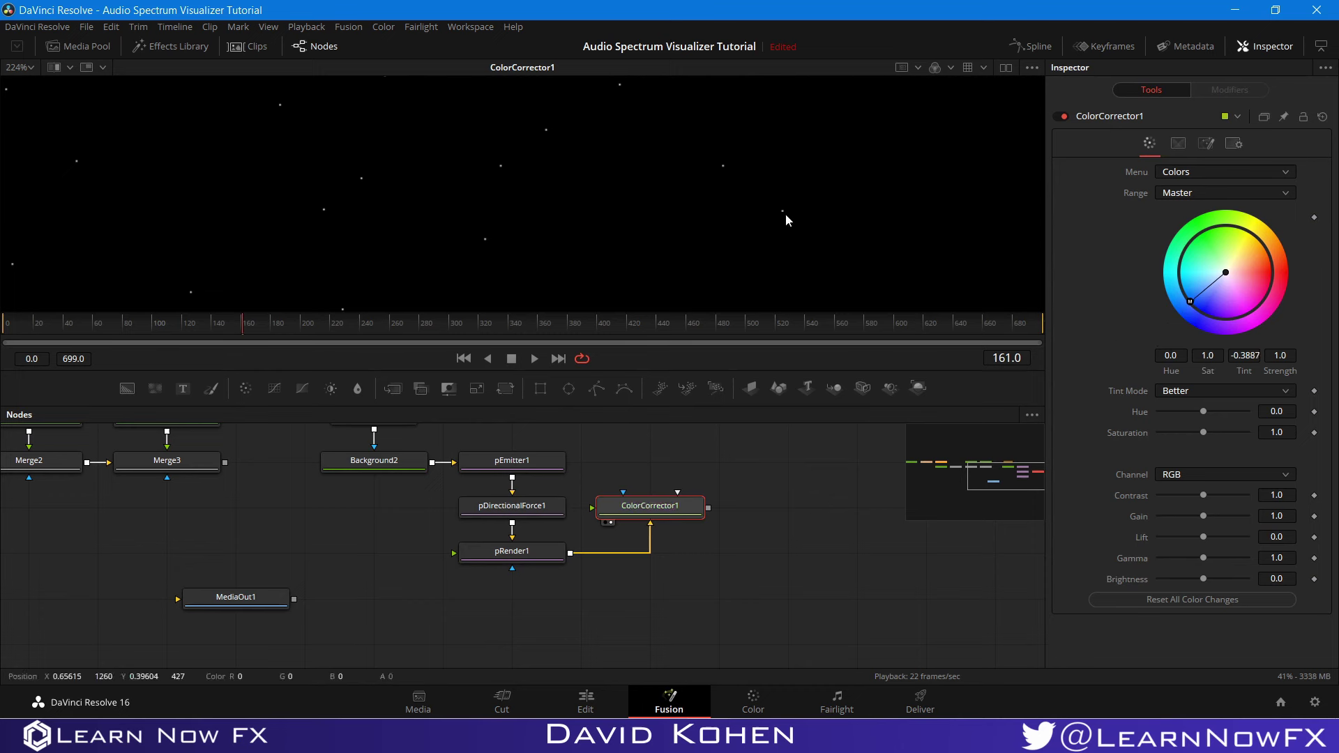
{"action": "left_click_drag", "start_coordinate": [1190, 302], "coordinate": [1154, 185]}
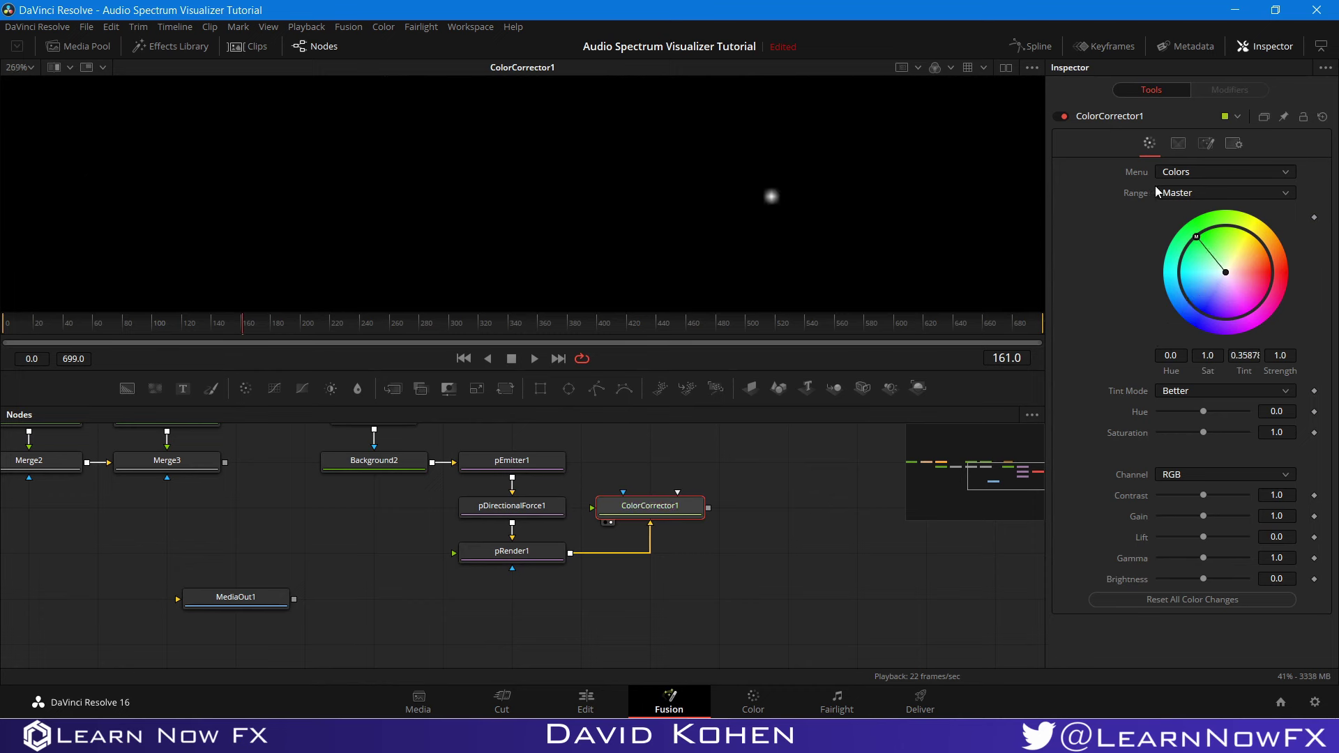
{"action": "right_click", "coordinate": [645, 508]}
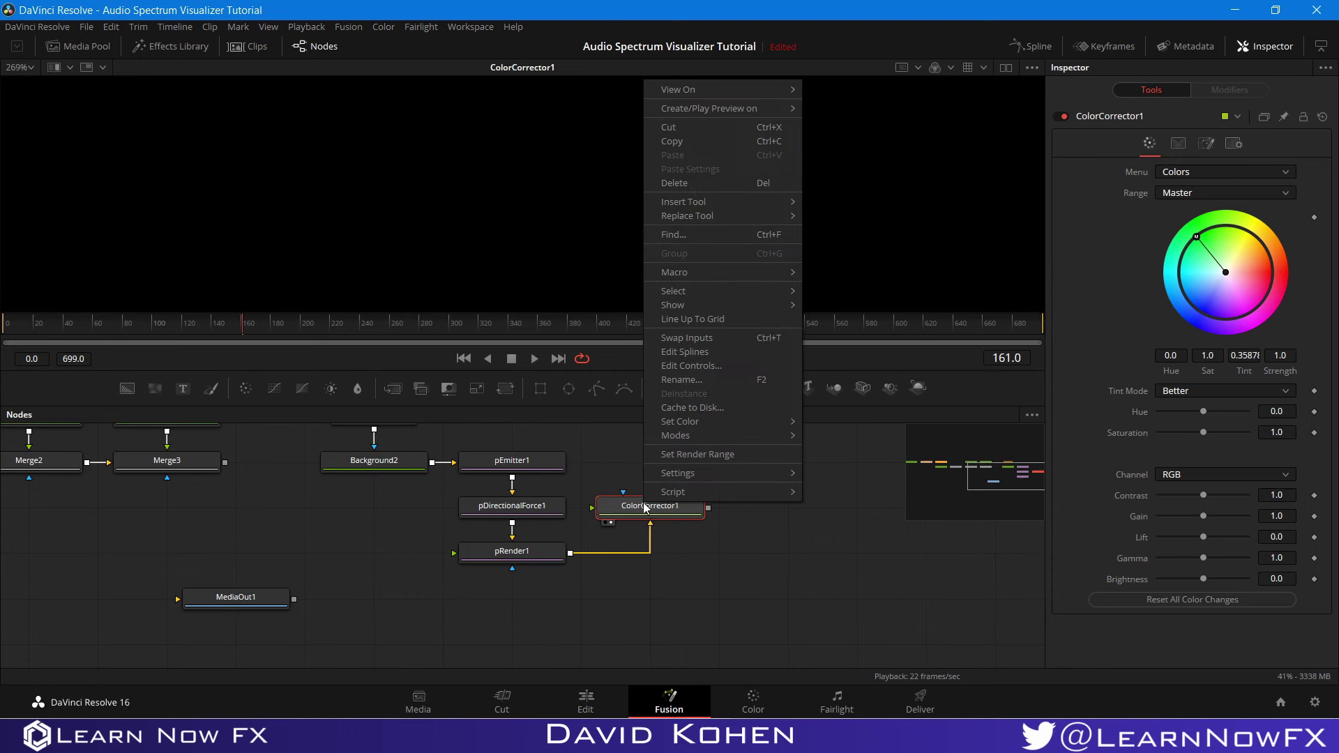
{"action": "left_click", "coordinate": [693, 131]}
{"action": "left_click", "coordinate": [562, 551]}
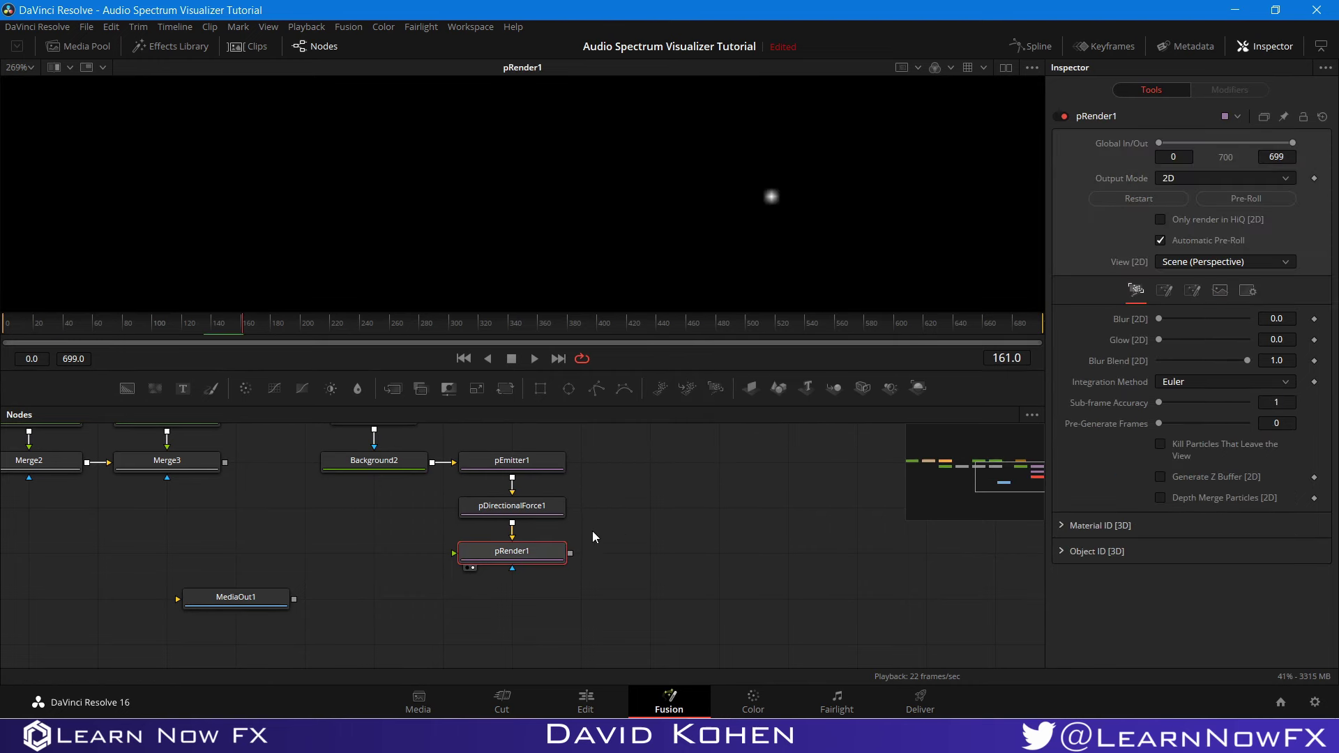
Step: Add a Tintensity node after pRender1 and show it in the viewer
{"action": "key", "text": "shift+space"}
{"action": "type", "text": "tnt"}
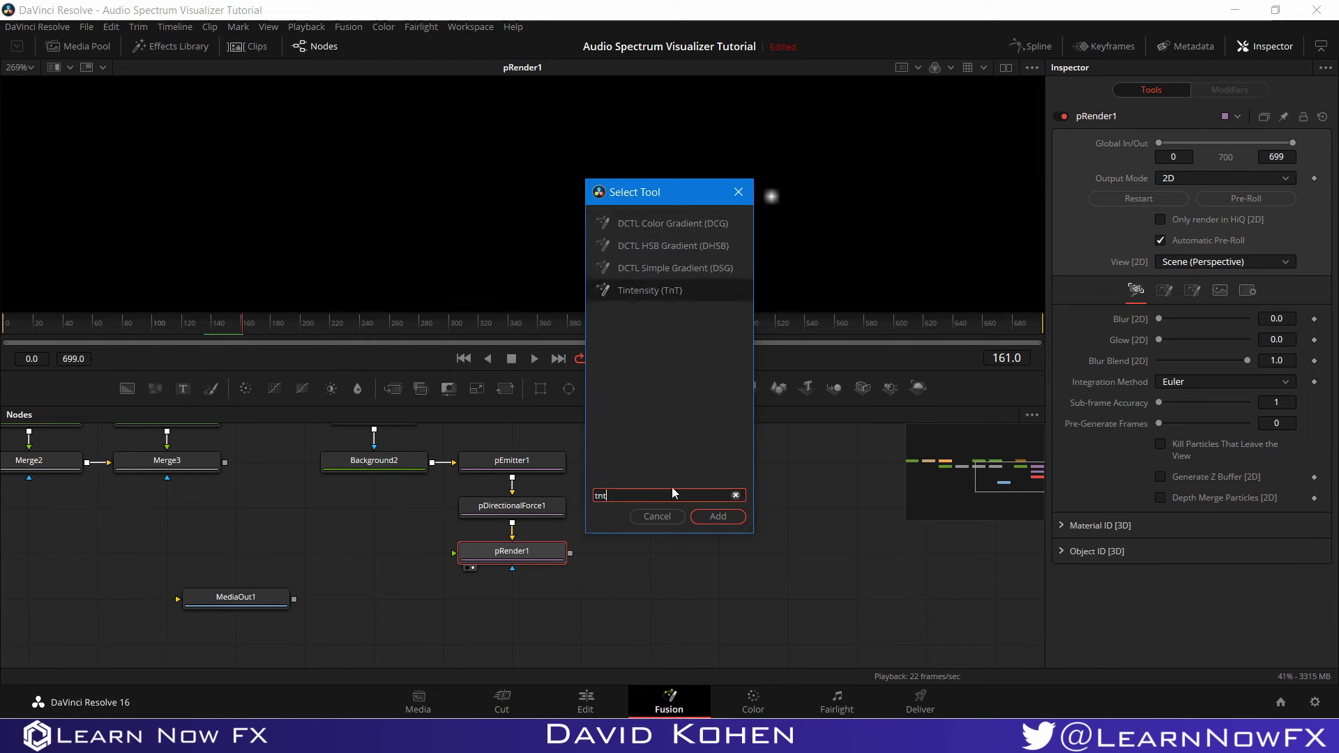
{"action": "left_click", "coordinate": [717, 516]}
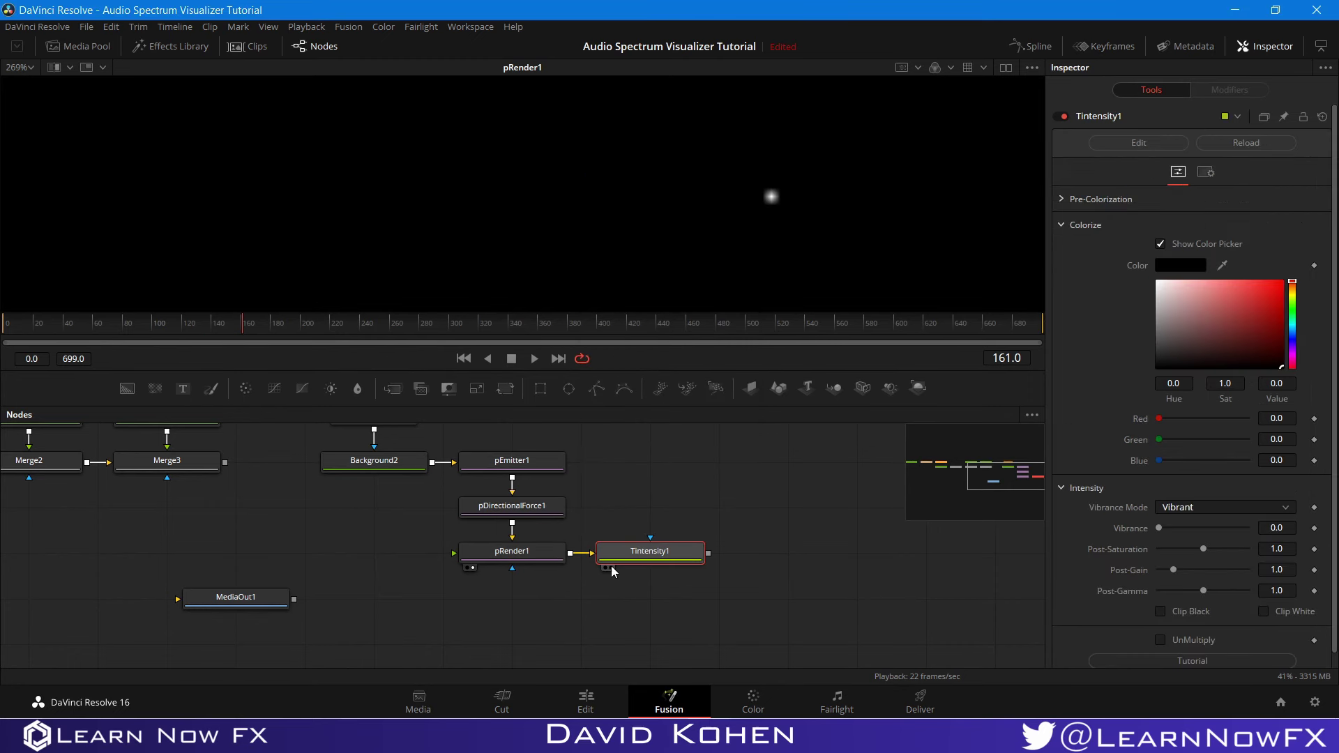
{"action": "left_click", "coordinate": [612, 569]}
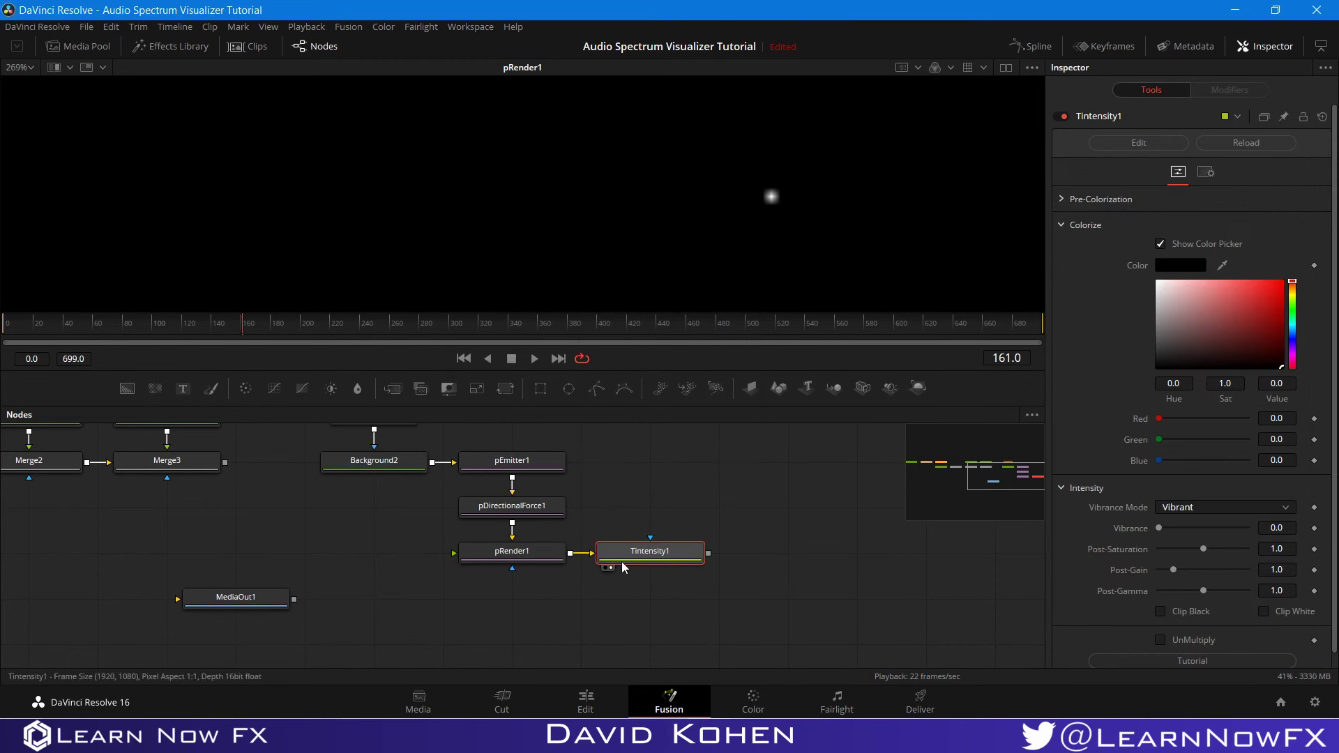
Step: Colourize the particles bright blue with Vibrance 5.0 and Post-Gain 1.83
{"action": "left_click", "coordinate": [1293, 340]}
{"action": "left_click", "coordinate": [1282, 282]}
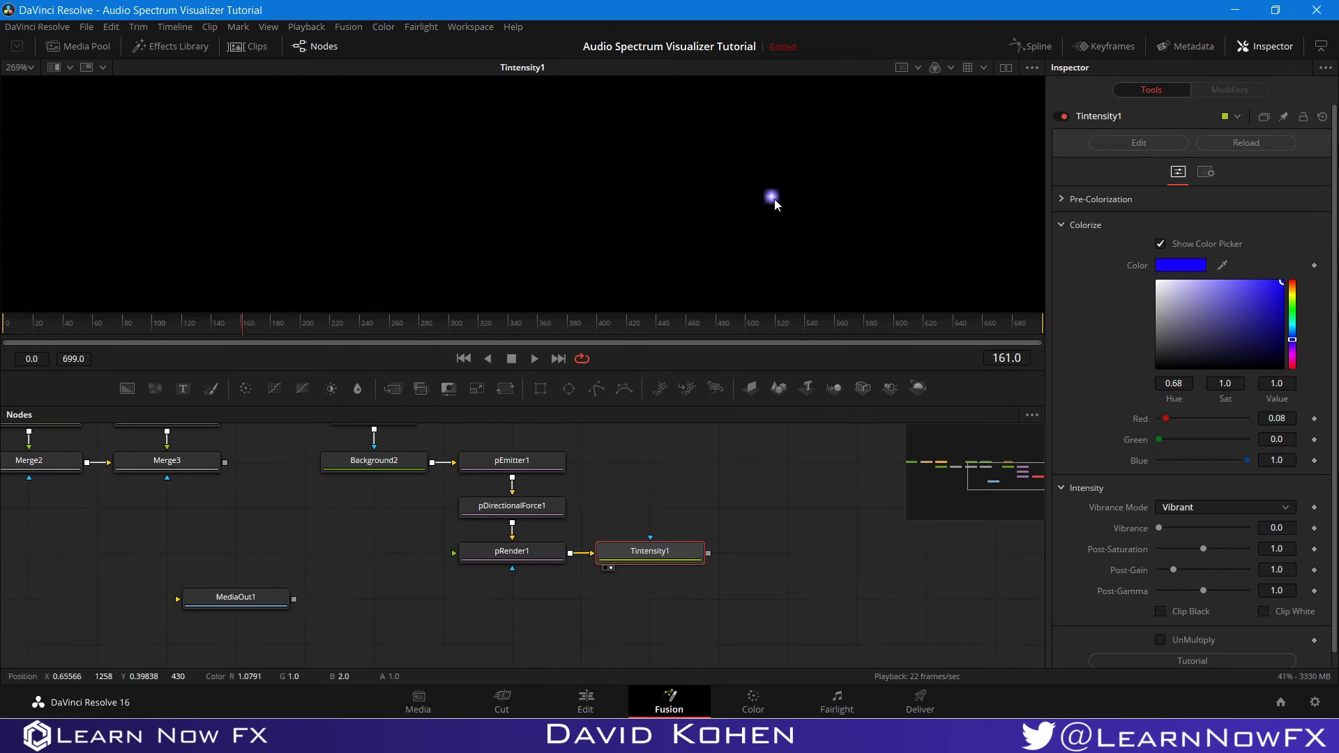
{"action": "left_click_drag", "start_coordinate": [1158, 529], "coordinate": [1302, 531]}
{"action": "scroll", "coordinate": [1219, 534], "scroll_direction": "down", "scroll_amount": 1}
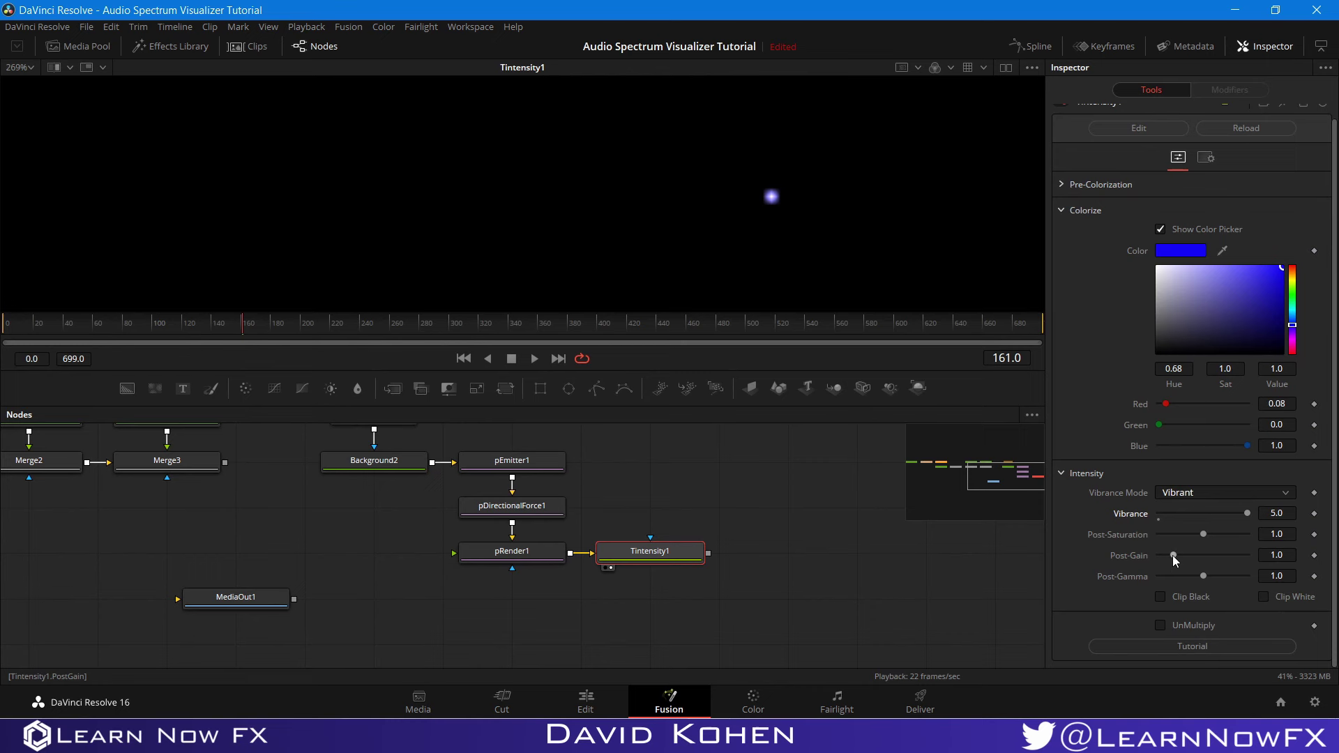
{"action": "left_click_drag", "start_coordinate": [1173, 555], "coordinate": [1187, 562]}
{"action": "scroll", "coordinate": [475, 224], "scroll_direction": "down", "scroll_amount": 4}
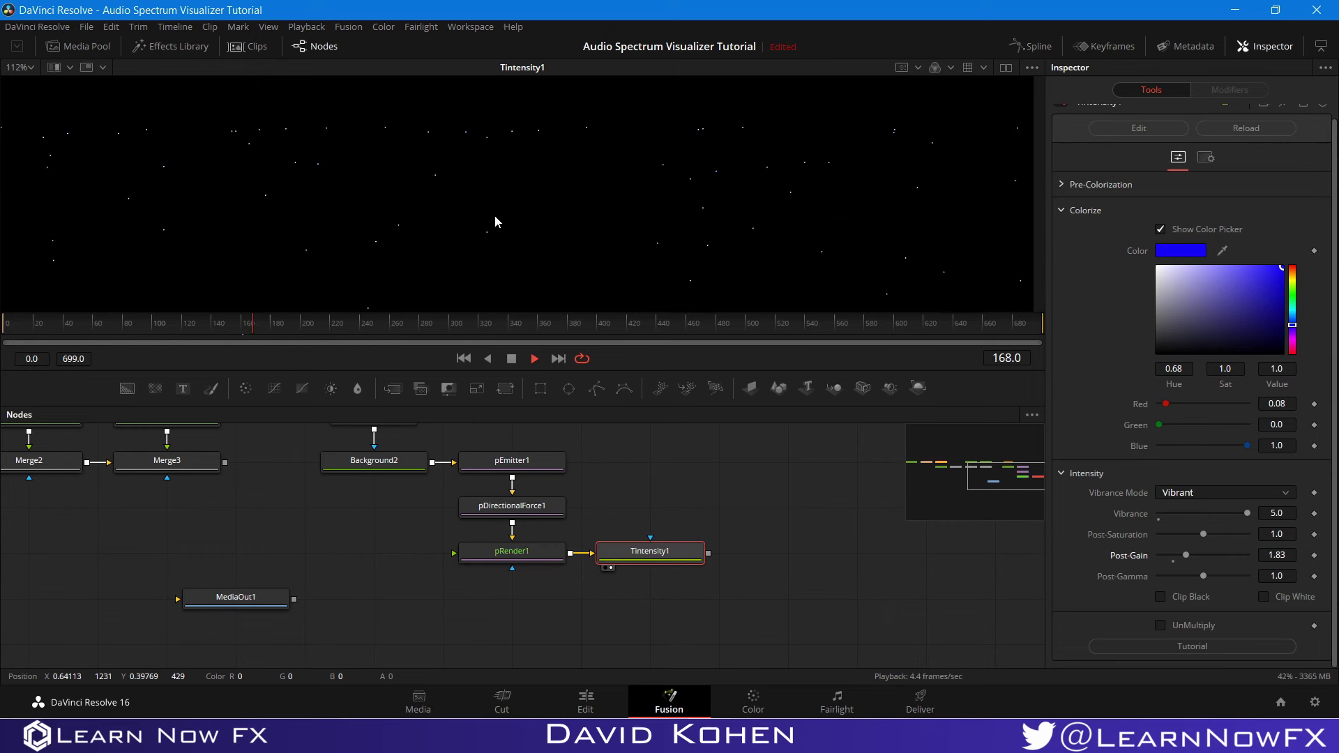
Step: Stop playback and move Polygon1 and Background2 up above pEmitter1, then select Background2
{"action": "key", "text": "space"}
{"action": "scroll", "coordinate": [496, 221], "scroll_direction": "down", "scroll_amount": 2}
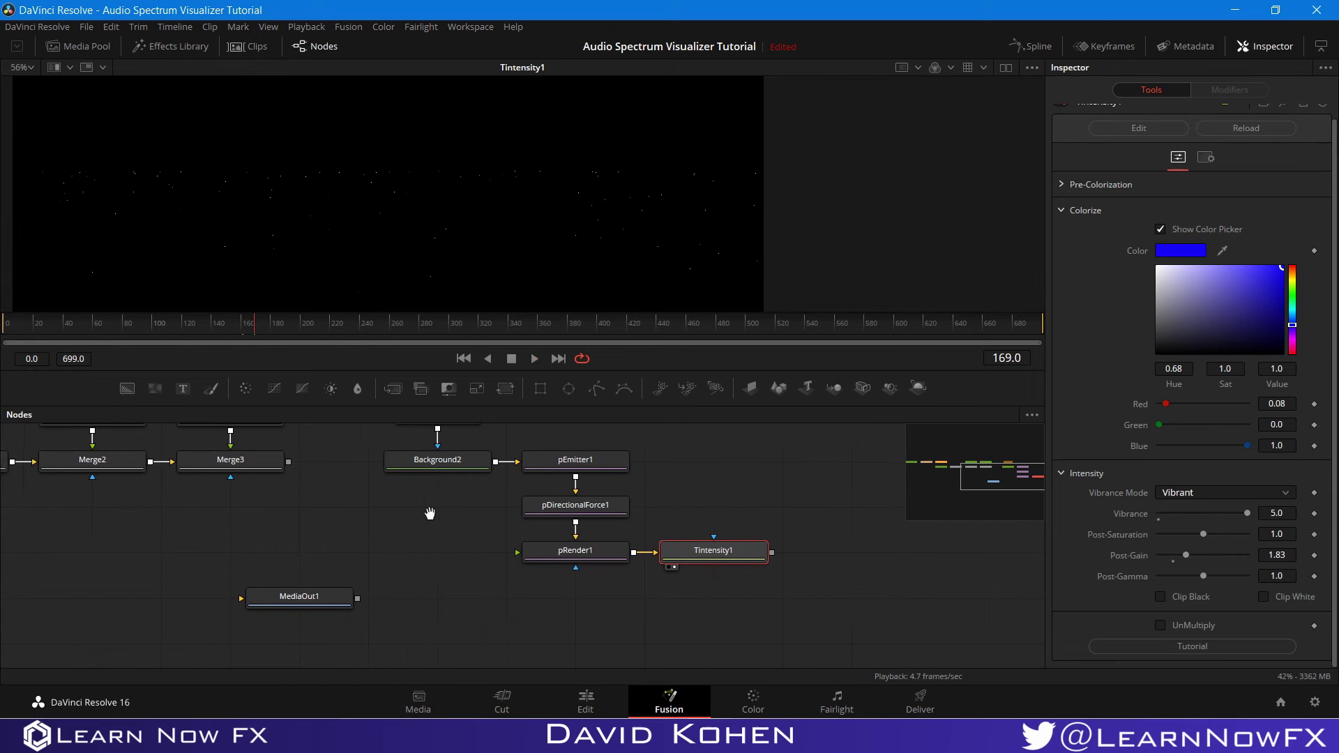
{"action": "scroll", "coordinate": [434, 515], "scroll_direction": "left", "scroll_amount": 3}
{"action": "scroll", "coordinate": [614, 232], "scroll_direction": "up", "scroll_amount": 2}
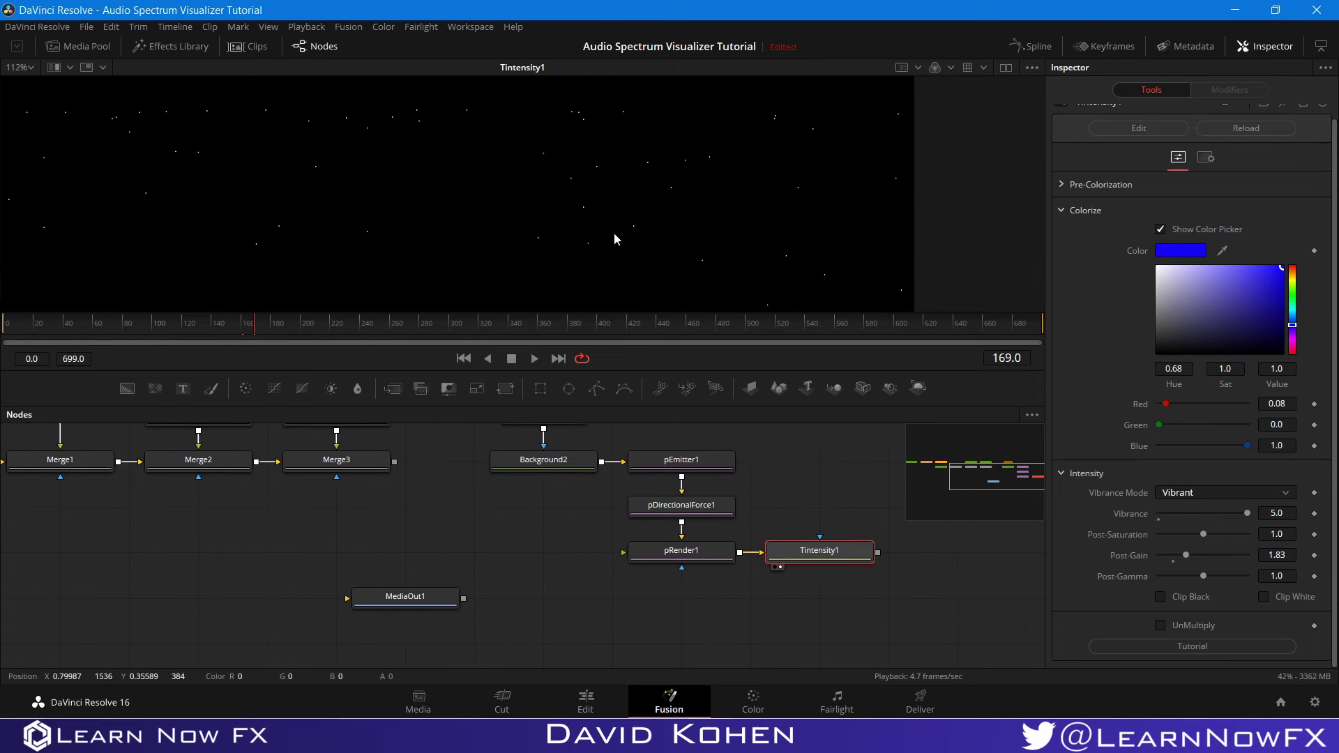
{"action": "scroll", "coordinate": [614, 233], "scroll_direction": "down", "scroll_amount": 1}
{"action": "scroll", "coordinate": [515, 540], "scroll_direction": "down", "scroll_amount": 2}
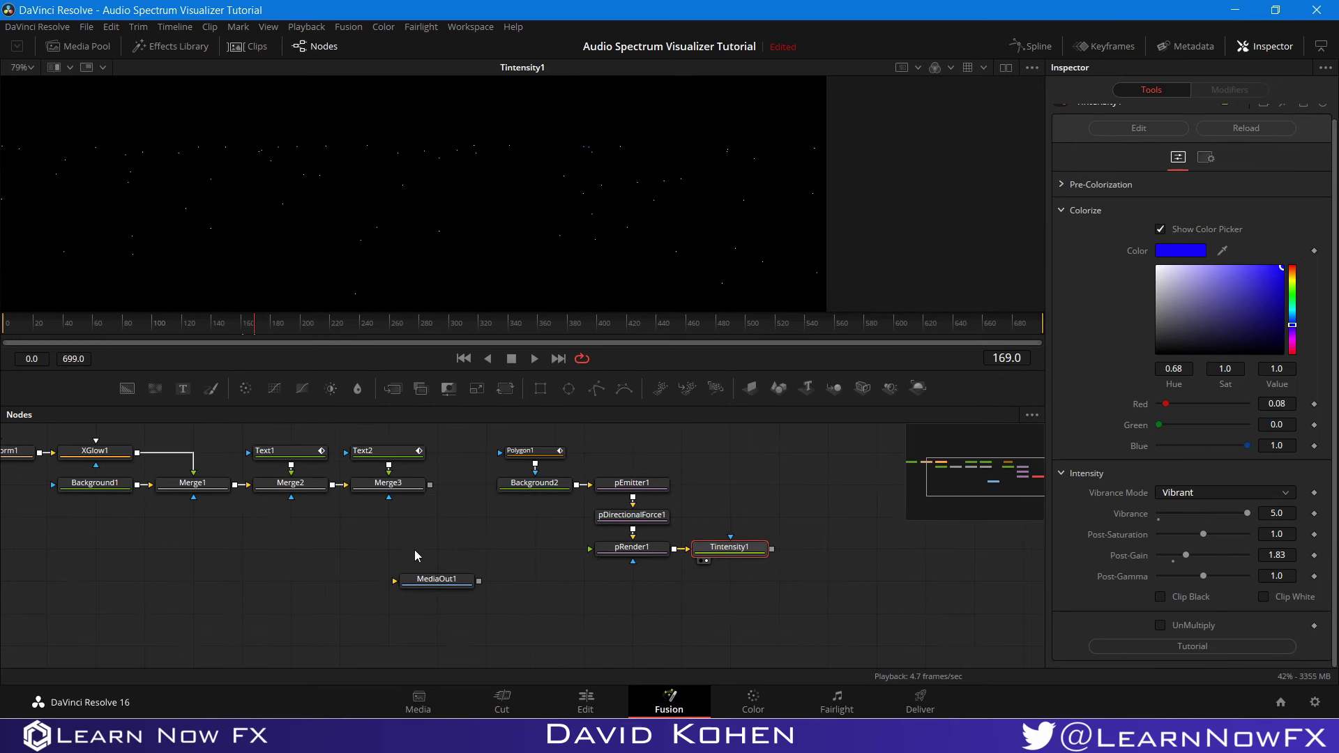
{"action": "scroll", "coordinate": [414, 550], "scroll_direction": "down", "scroll_amount": 5}
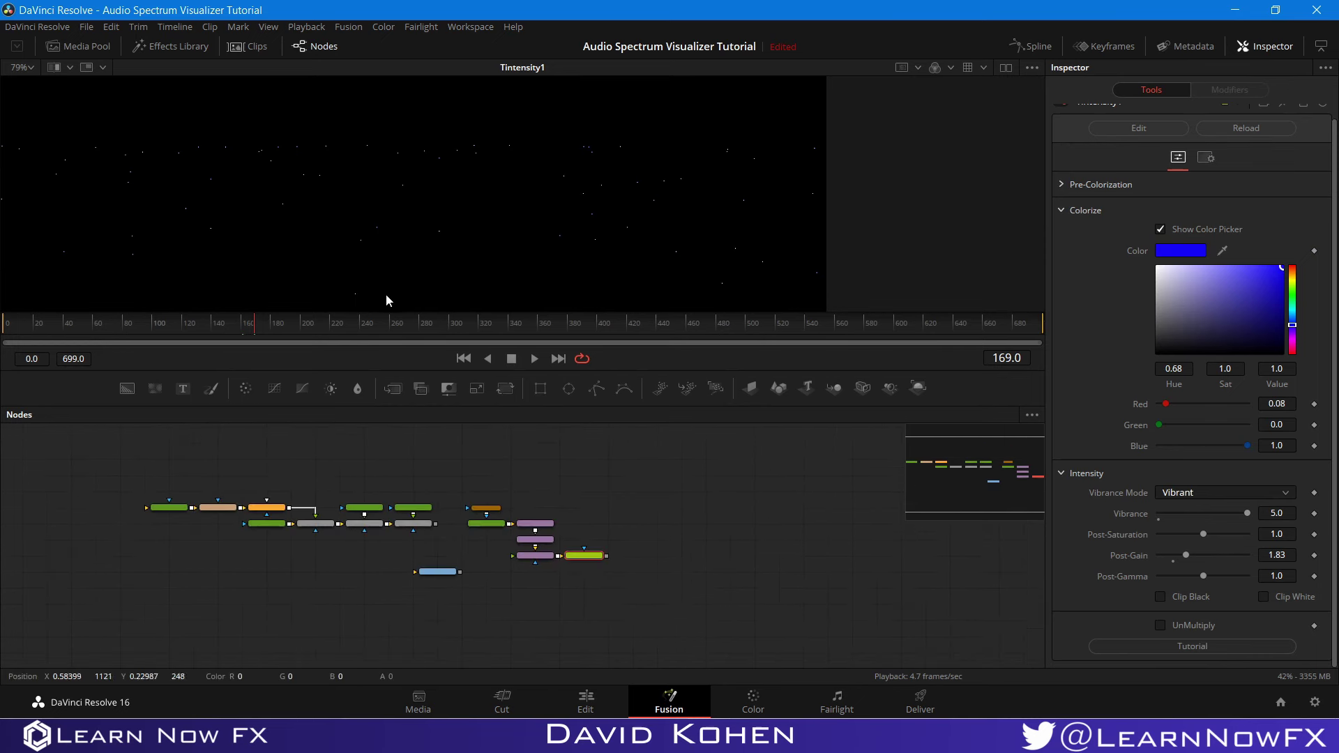
{"action": "scroll", "coordinate": [398, 248], "scroll_direction": "up", "scroll_amount": 2}
{"action": "scroll", "coordinate": [401, 588], "scroll_direction": "up", "scroll_amount": 5}
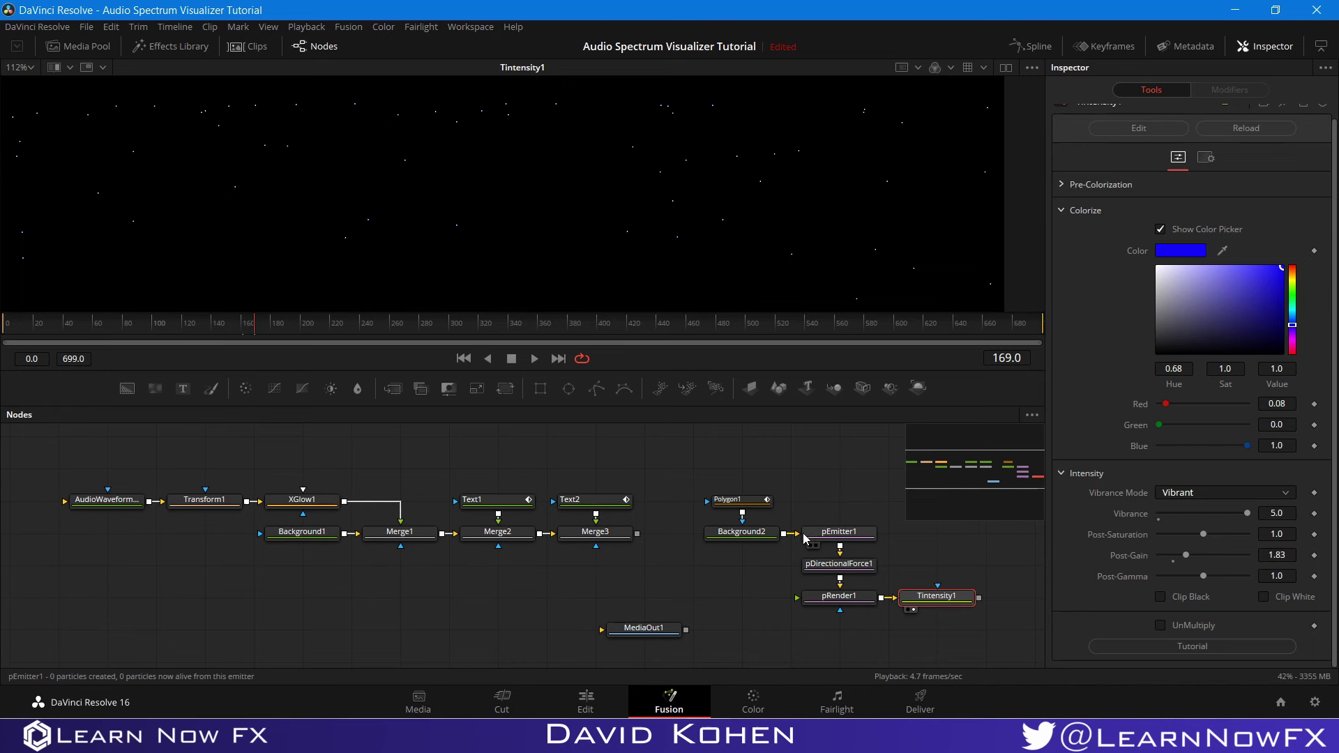
{"action": "left_click_drag", "start_coordinate": [703, 474], "coordinate": [723, 493]}
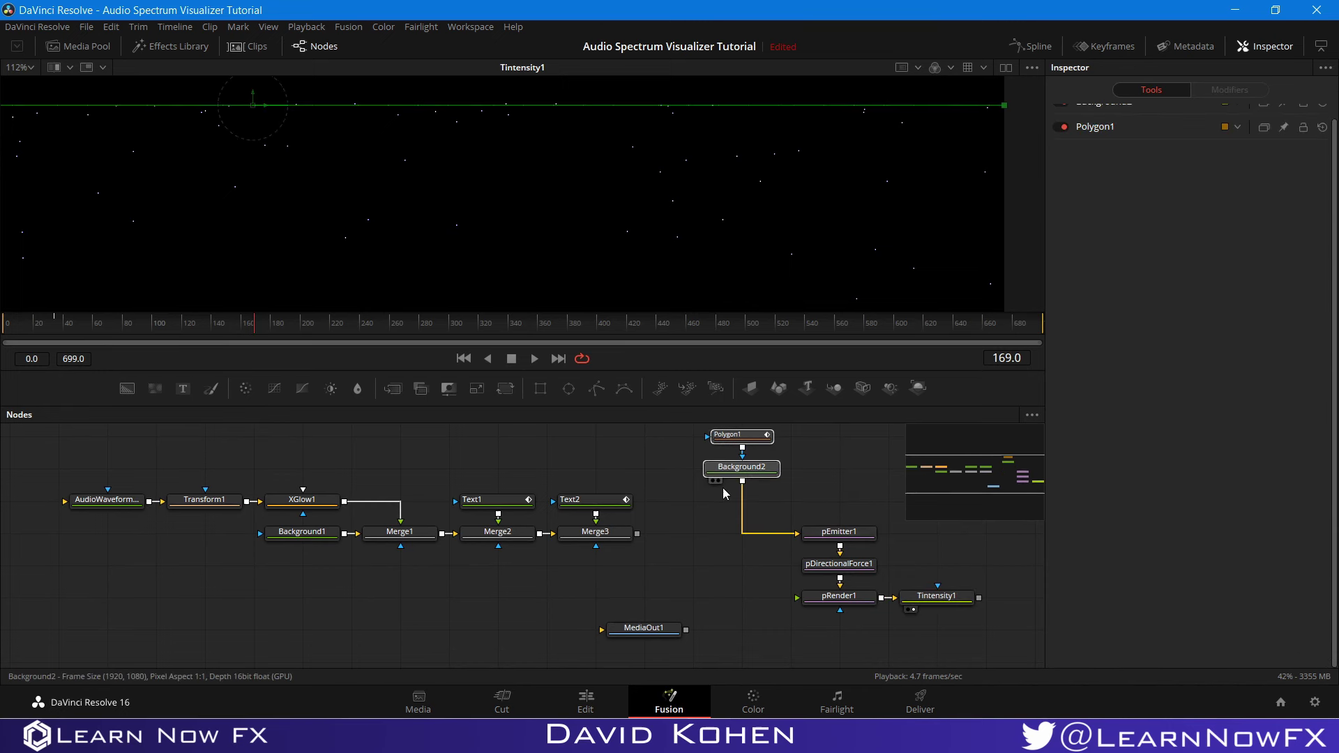
{"action": "left_click", "coordinate": [725, 468]}
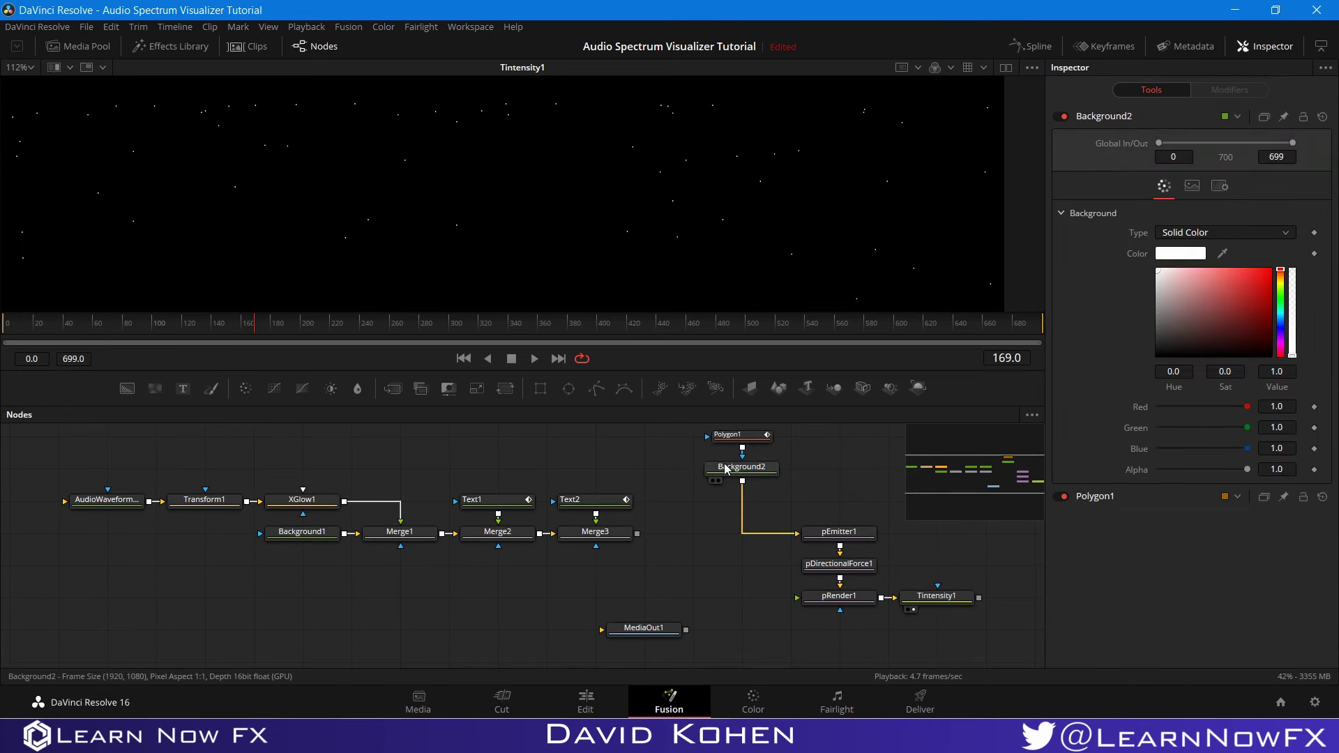
Step: Briefly play and stop the preview to check the falling particles
{"action": "scroll", "coordinate": [625, 241], "scroll_direction": "down", "scroll_amount": 2}
{"action": "key", "text": "space"}
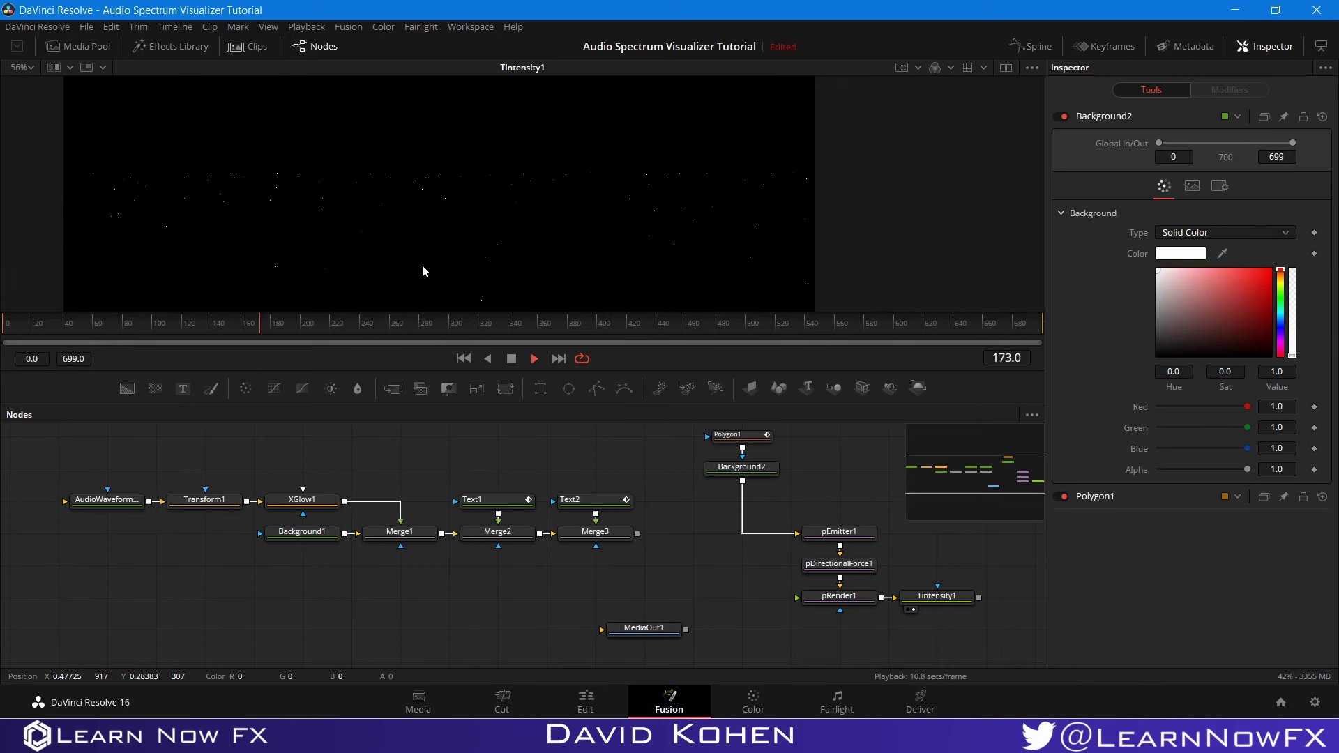
{"action": "key", "text": "space"}
{"action": "scroll", "coordinate": [438, 228], "scroll_direction": "up", "scroll_amount": 3}
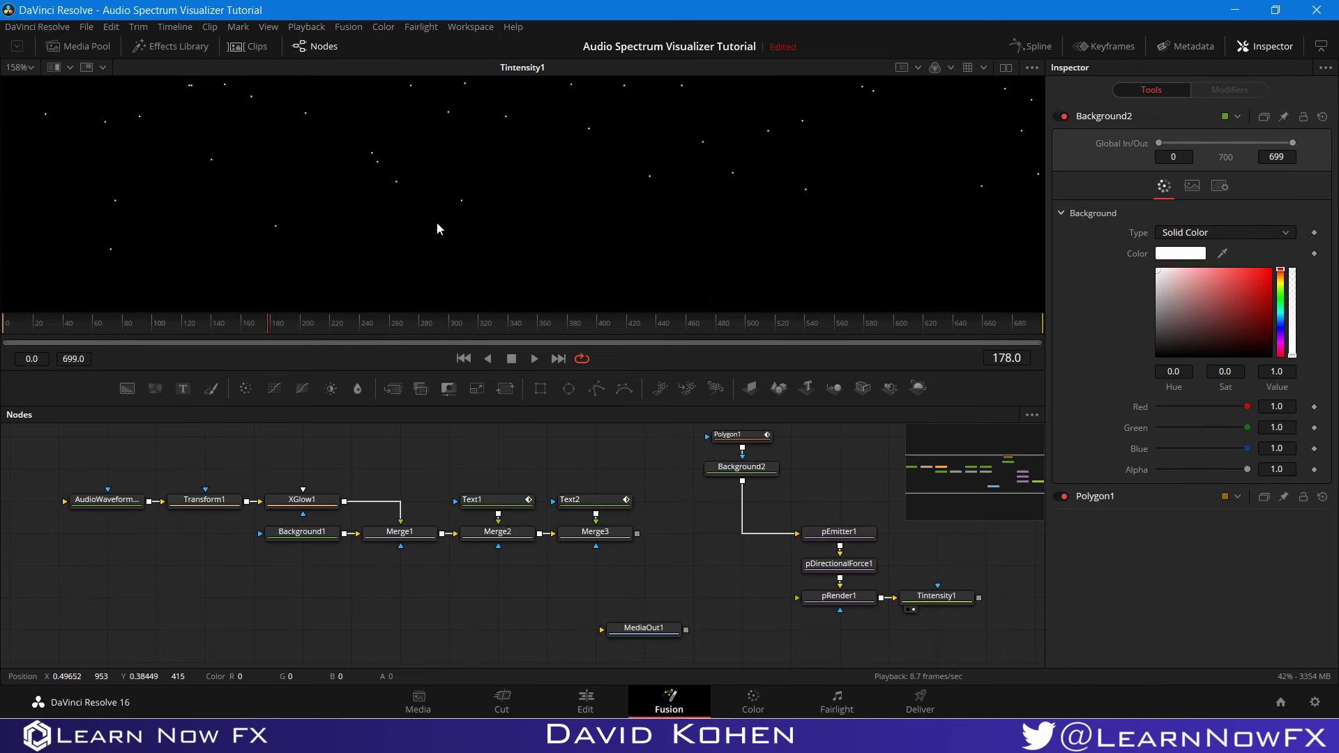
{"action": "scroll", "coordinate": [437, 228], "scroll_direction": "up", "scroll_amount": 1}
Step: Move the three particle nodes up and place Tintensity1 beneath pRender1
{"action": "left_click_drag", "start_coordinate": [602, 572], "coordinate": [345, 535]}
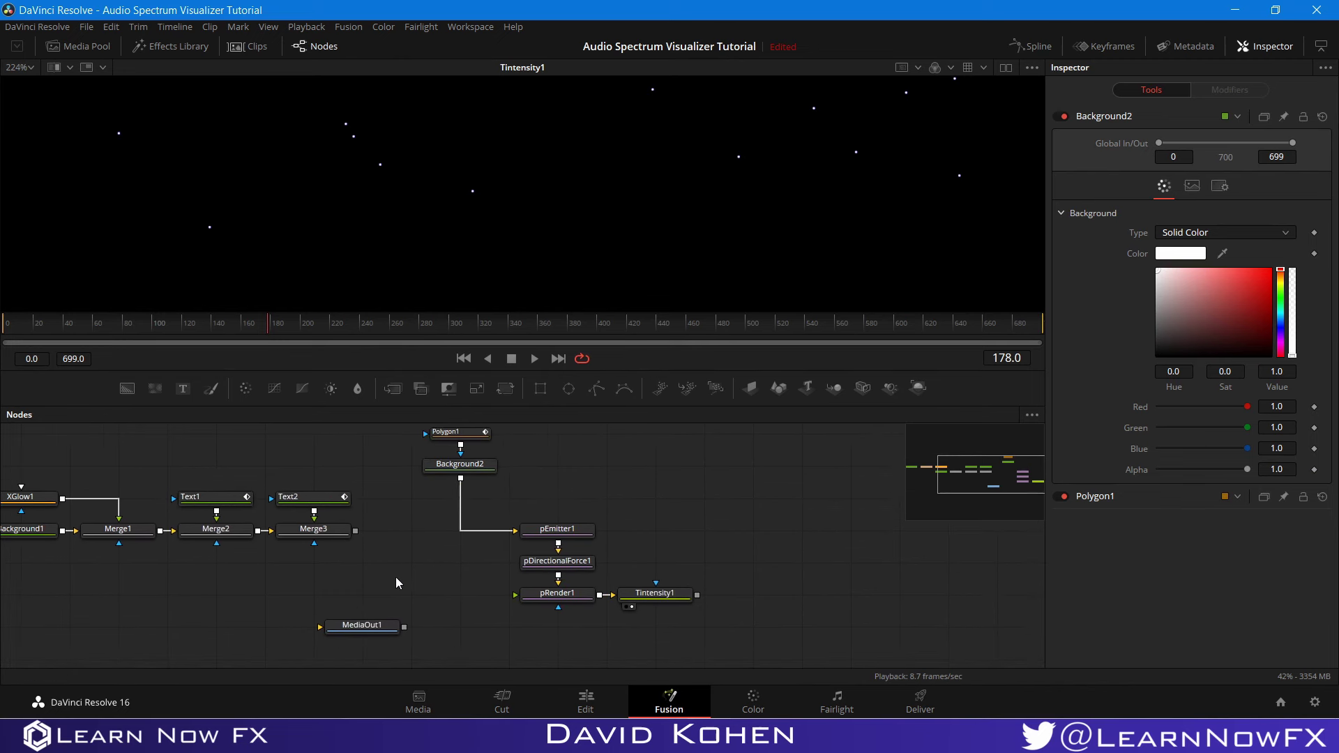
{"action": "mouse_move", "coordinate": [519, 484]}
{"action": "left_mouse_down"}
{"action": "mouse_move", "coordinate": [565, 611]}
{"action": "mouse_move", "coordinate": [557, 465]}
{"action": "left_mouse_up"}
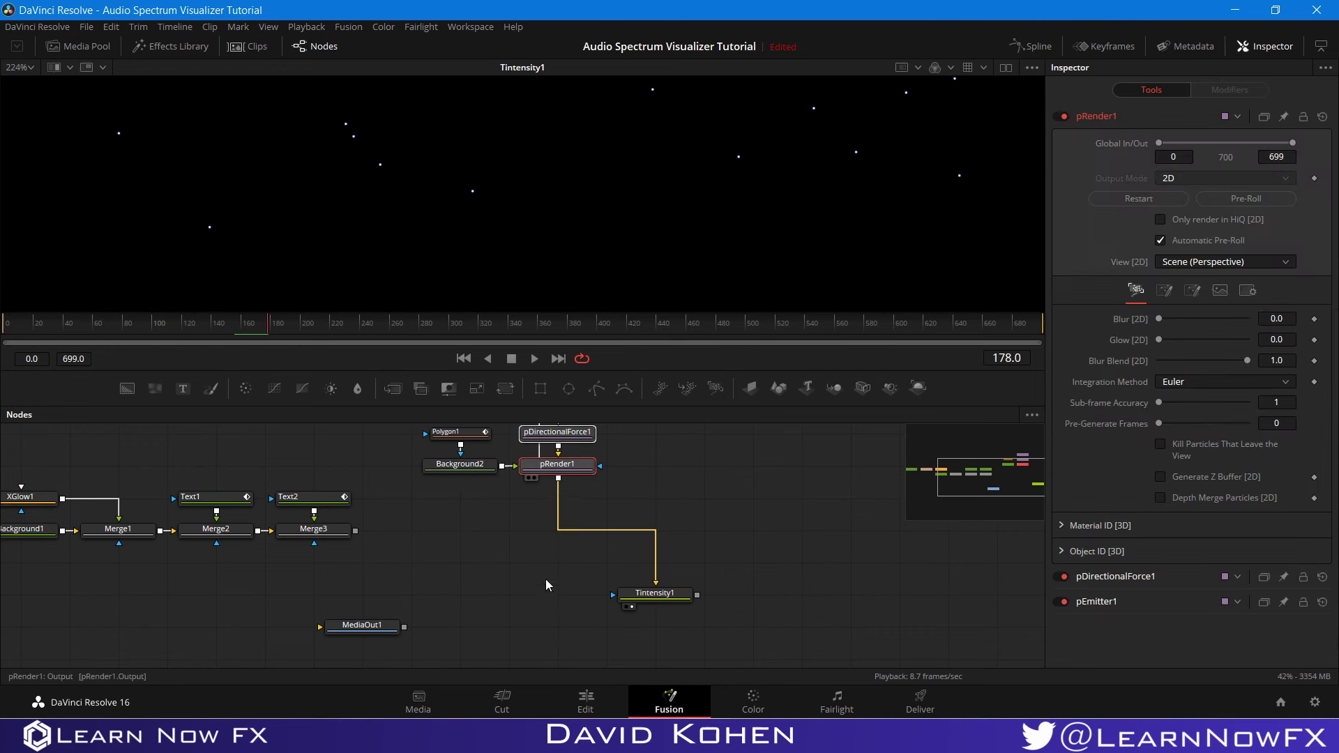
{"action": "left_click_drag", "start_coordinate": [659, 603], "coordinate": [357, 531]}
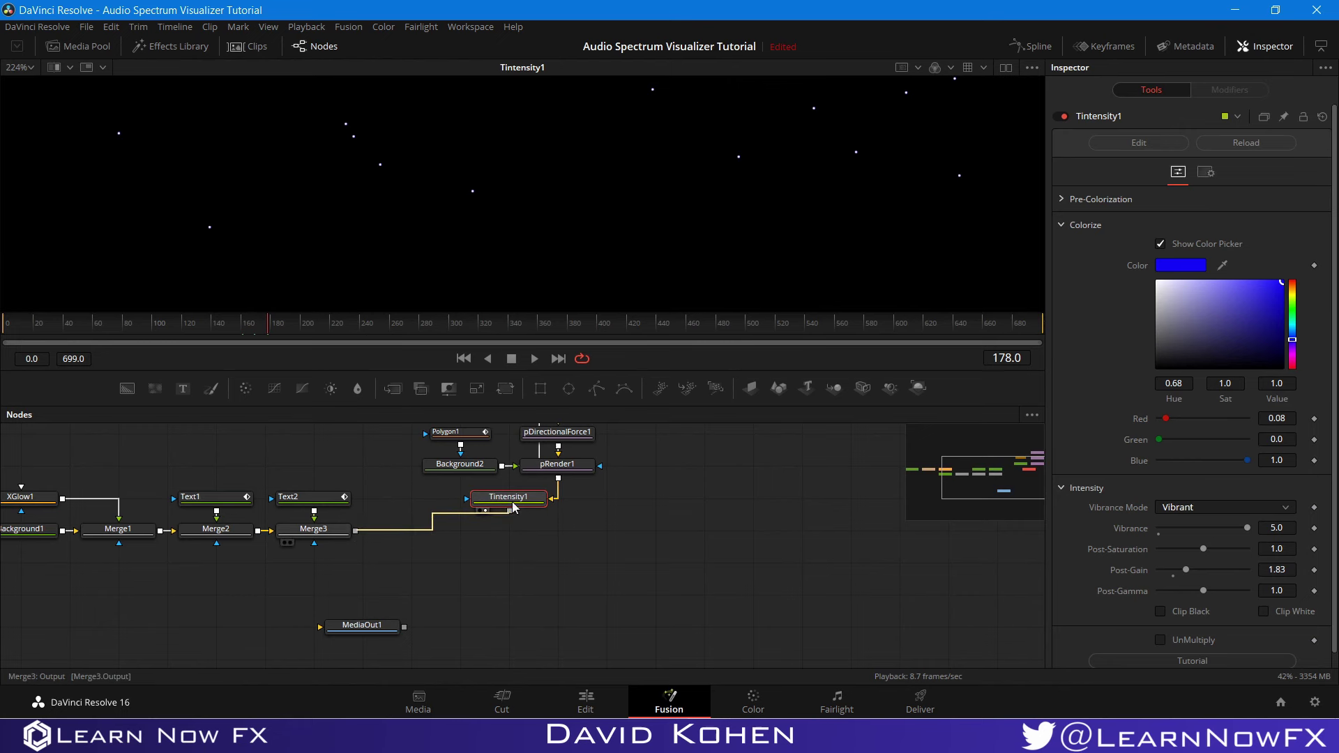
Step: Merge Merge3's composite with Tintensity1's blue particles into a new Merge4
{"action": "left_click_drag", "start_coordinate": [512, 506], "coordinate": [509, 511]}
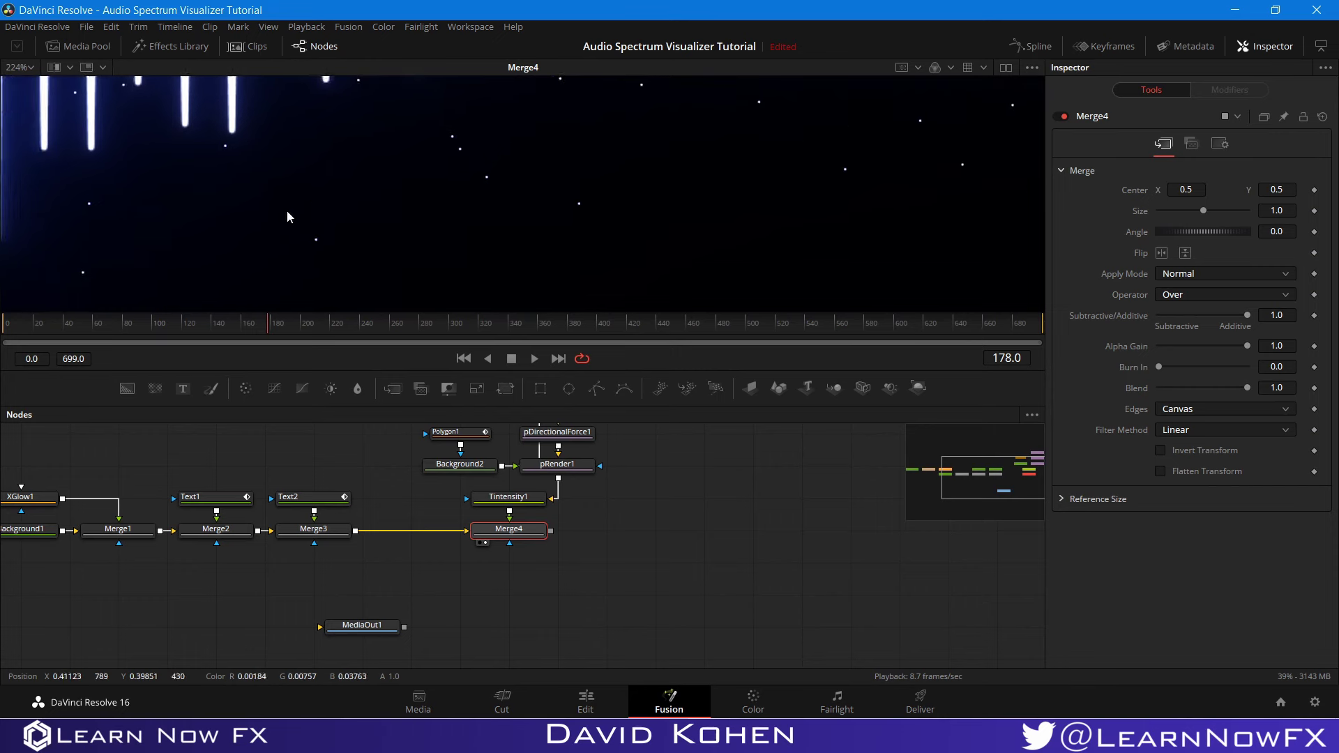
{"action": "scroll", "coordinate": [289, 208], "scroll_direction": "down", "scroll_amount": 5}
{"action": "left_click_drag", "start_coordinate": [299, 207], "coordinate": [534, 222]}
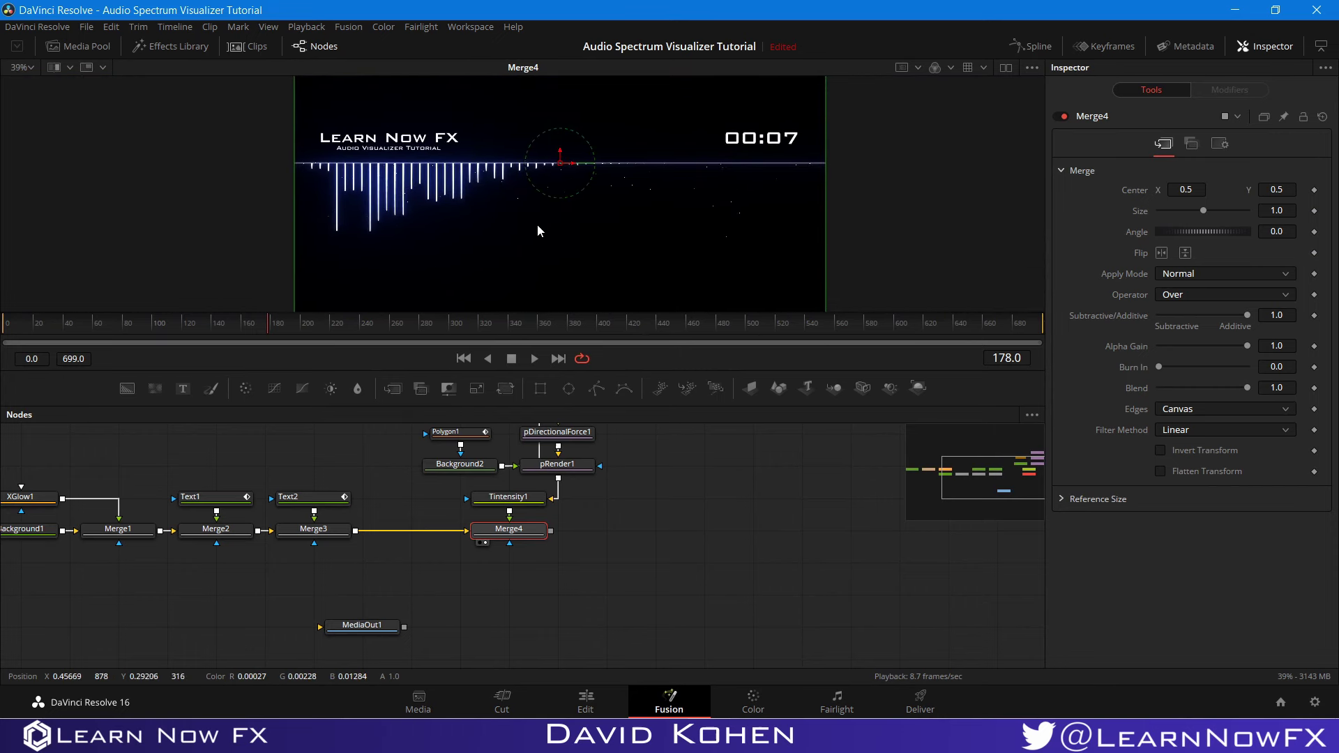
{"action": "scroll", "coordinate": [536, 223], "scroll_direction": "up", "scroll_amount": 2}
Step: Place MediaOut1 to the right of Merge4 and connect Merge4's output into it
{"action": "key", "text": "space"}
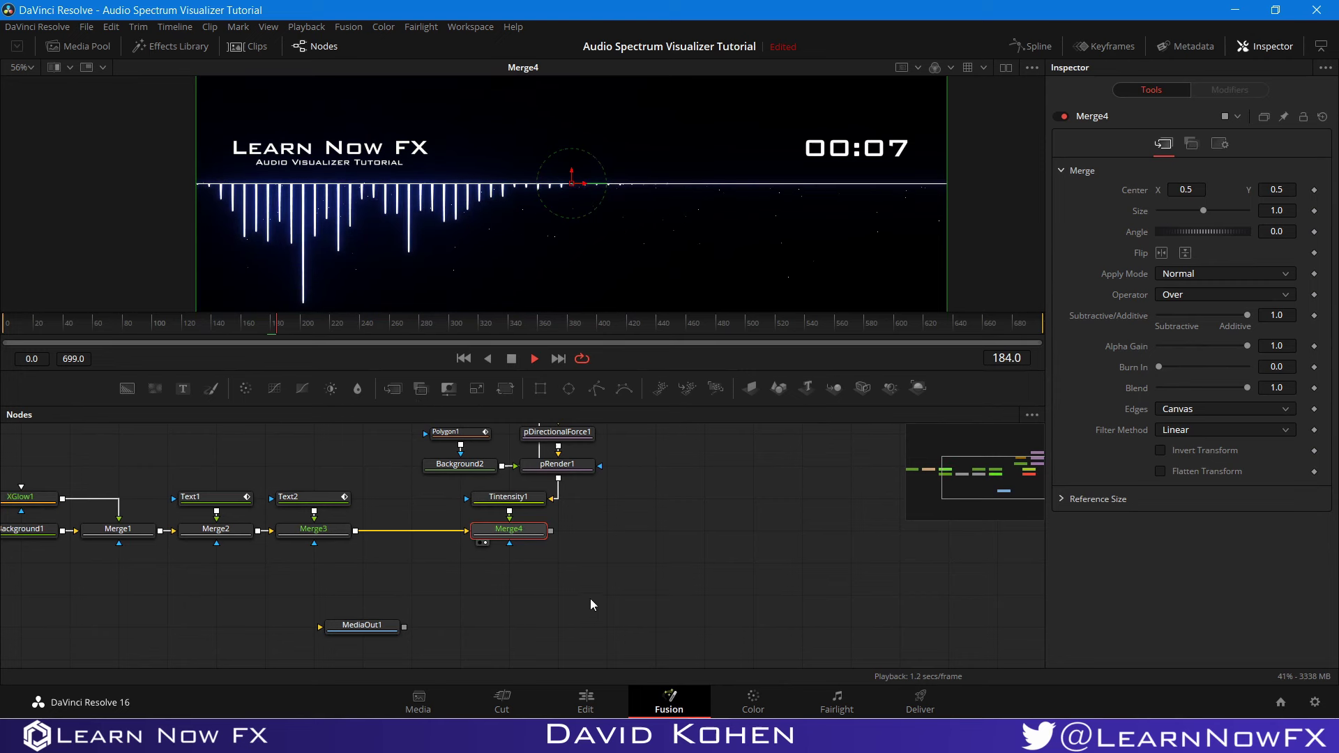
{"action": "left_click_drag", "start_coordinate": [382, 623], "coordinate": [617, 529]}
{"action": "left_click", "coordinate": [548, 579]}
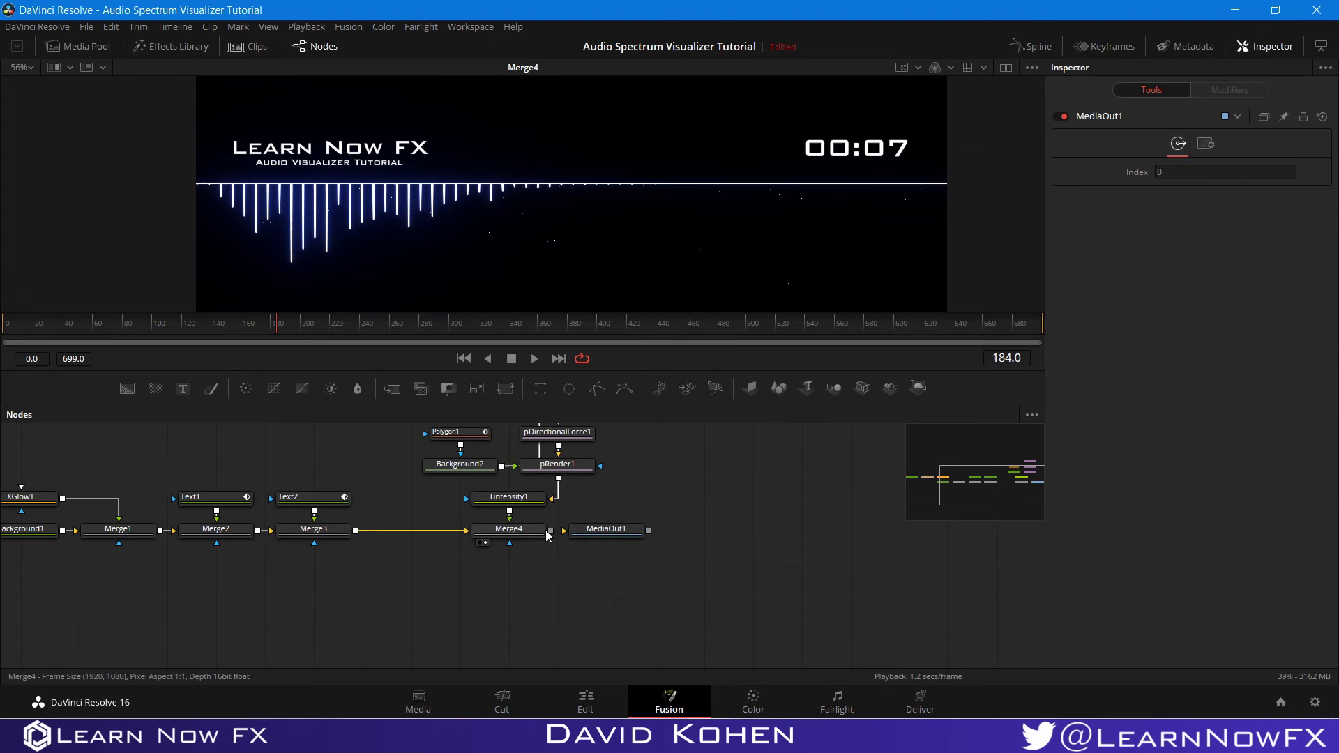
{"action": "left_click_drag", "start_coordinate": [554, 534], "coordinate": [608, 534]}
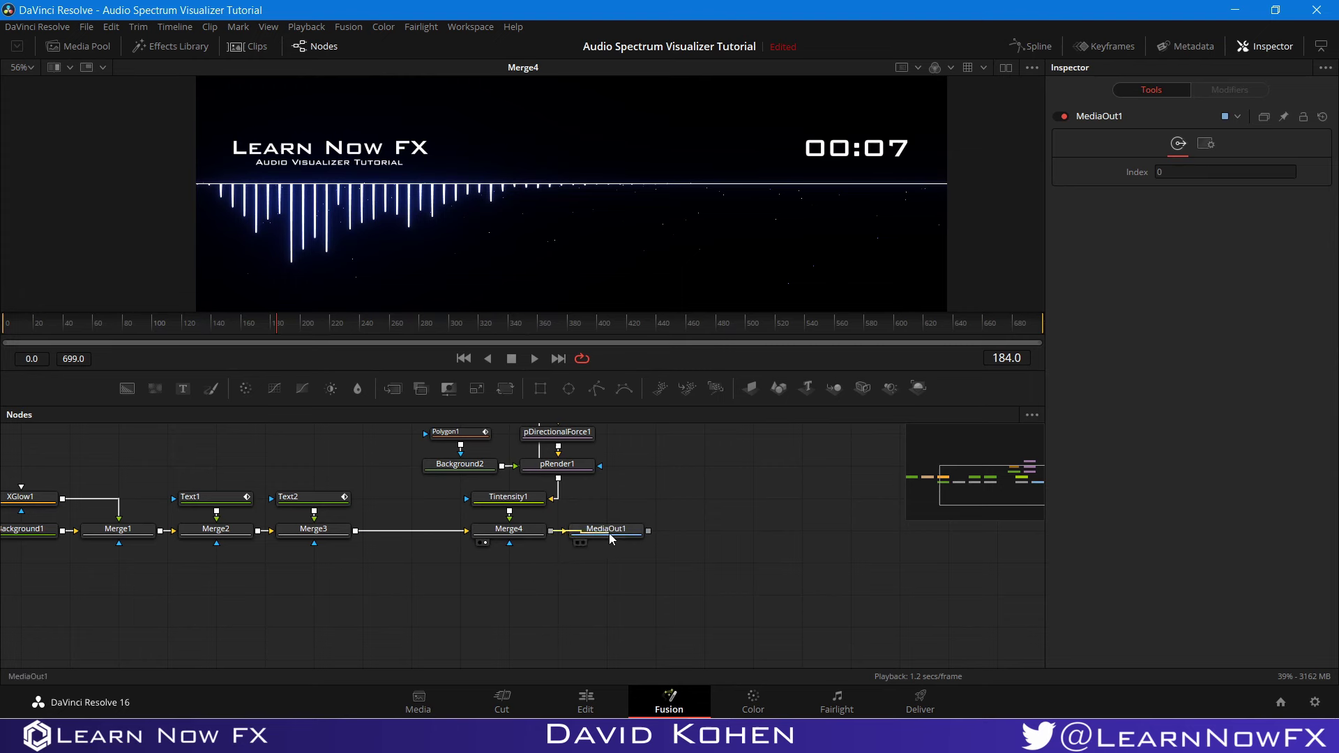
Step: Switch to the Edit page, hide the Media Pool, and reframe the viewer on the visualizer
{"action": "left_click", "coordinate": [584, 704]}
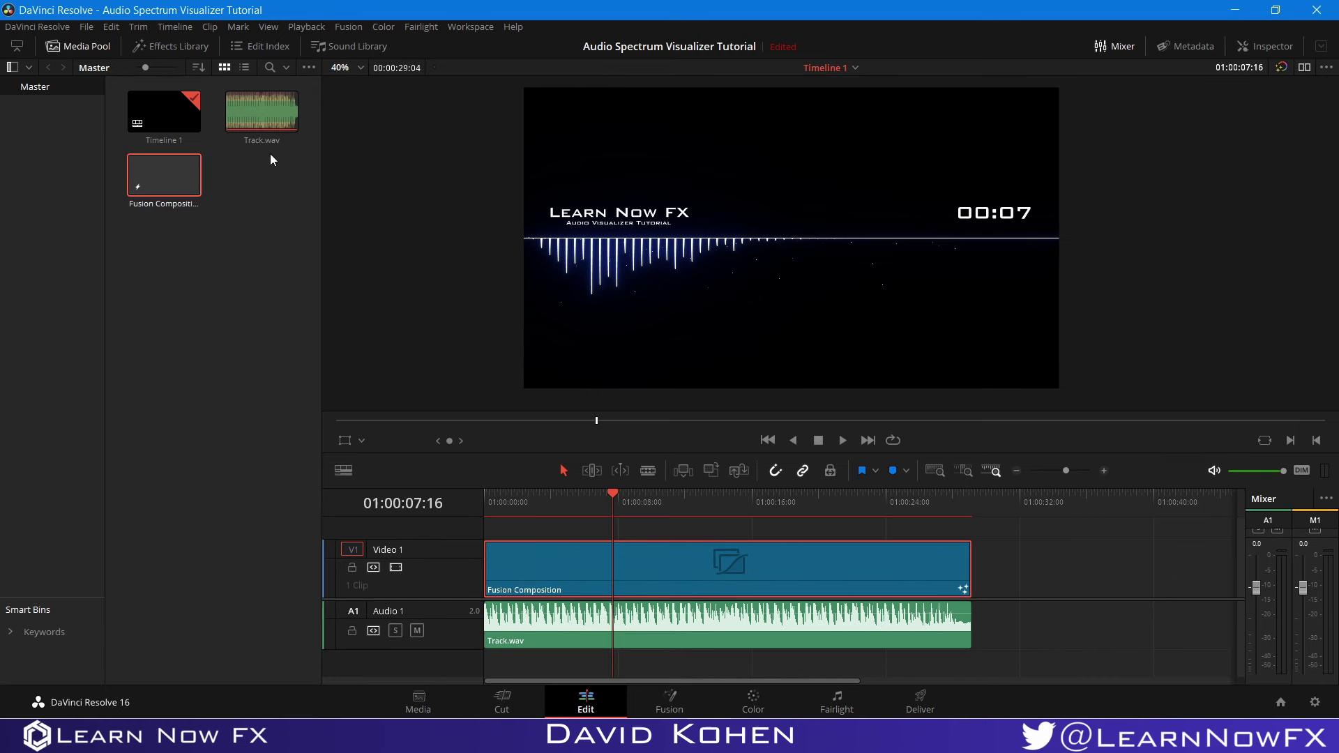
{"action": "left_click", "coordinate": [78, 46]}
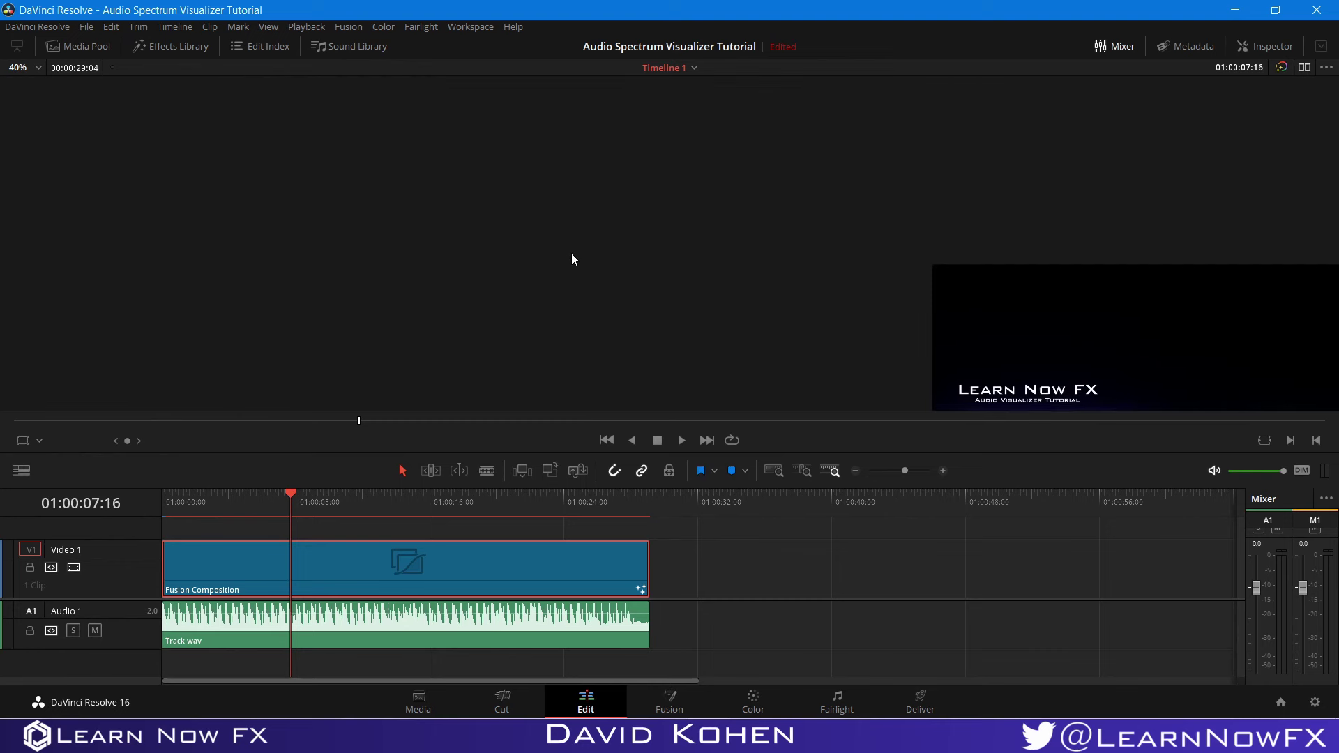
{"action": "left_click_drag", "start_coordinate": [916, 313], "coordinate": [657, 278]}
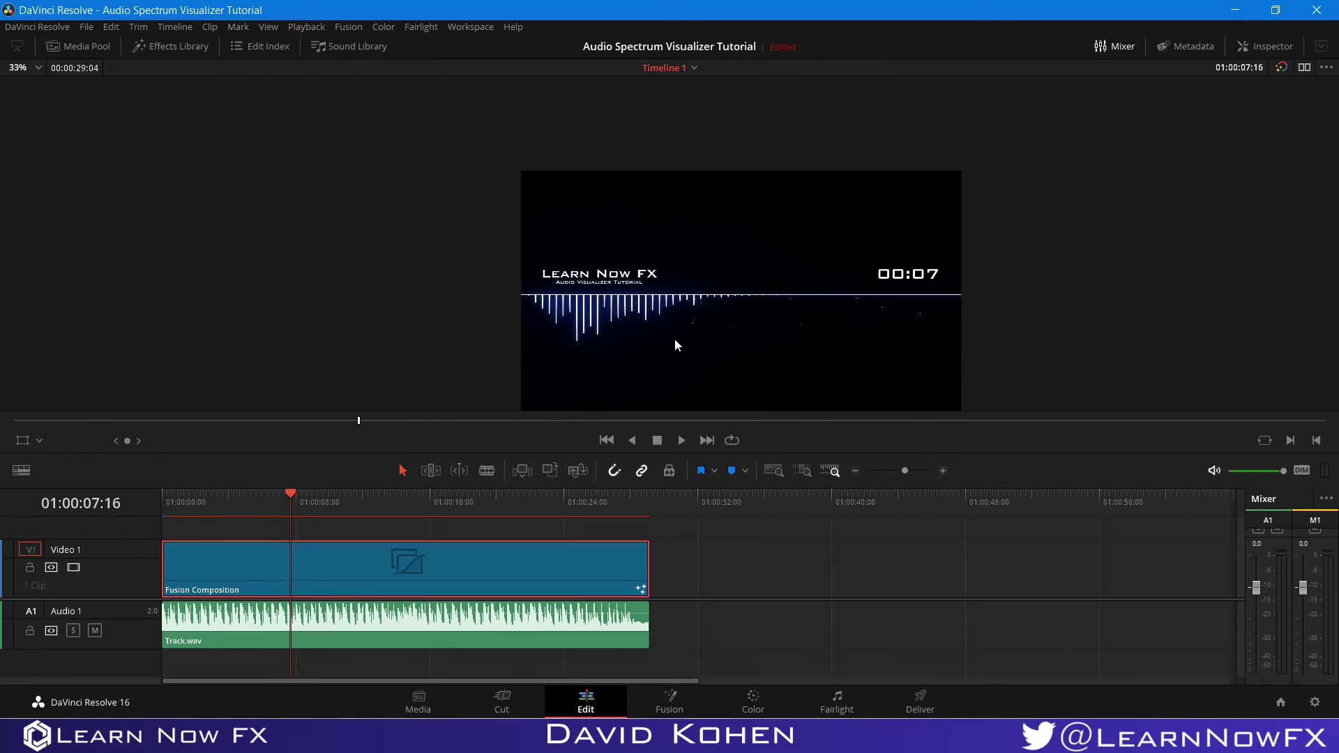
{"action": "left_click_drag", "start_coordinate": [675, 338], "coordinate": [624, 262]}
{"action": "scroll", "coordinate": [624, 262], "scroll_direction": "up", "scroll_amount": 3}
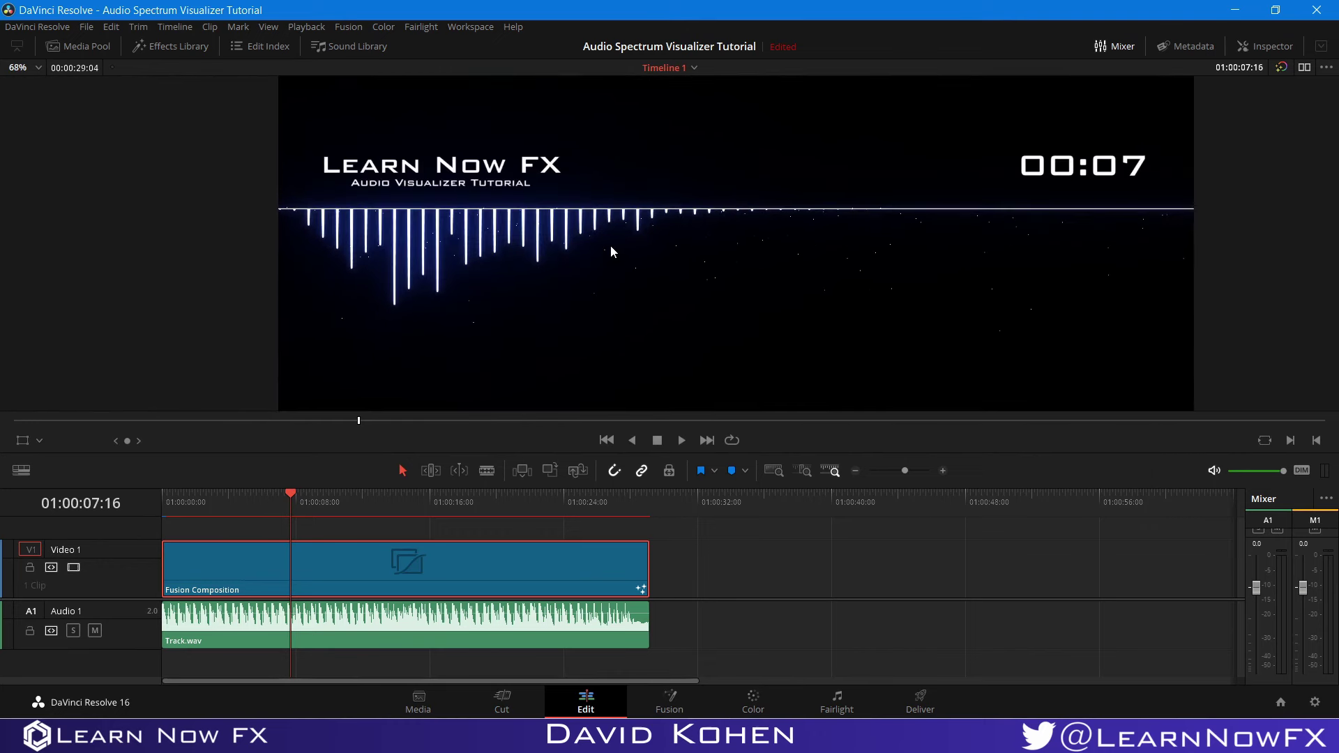
{"action": "scroll", "coordinate": [608, 248], "scroll_direction": "up", "scroll_amount": 3}
{"action": "scroll", "coordinate": [580, 227], "scroll_direction": "down", "scroll_amount": 3}
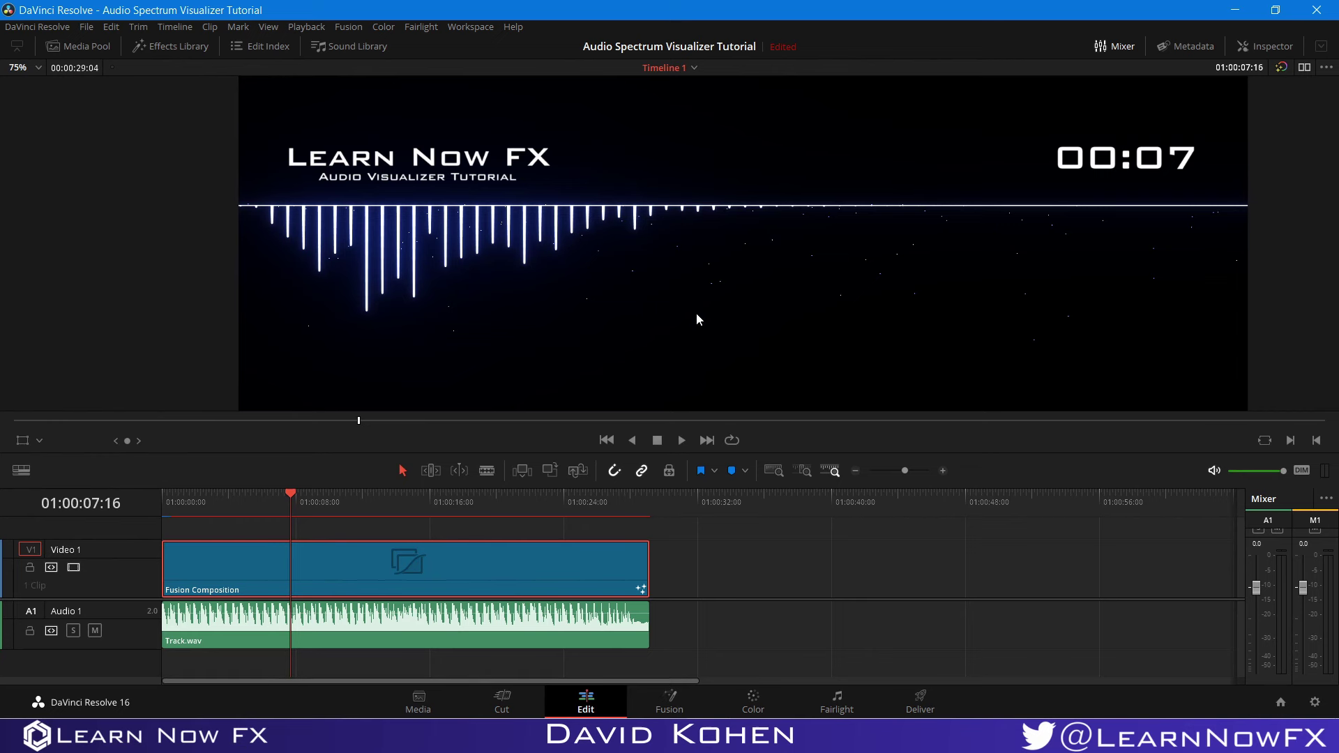
{"action": "left_click_drag", "start_coordinate": [698, 320], "coordinate": [633, 332]}
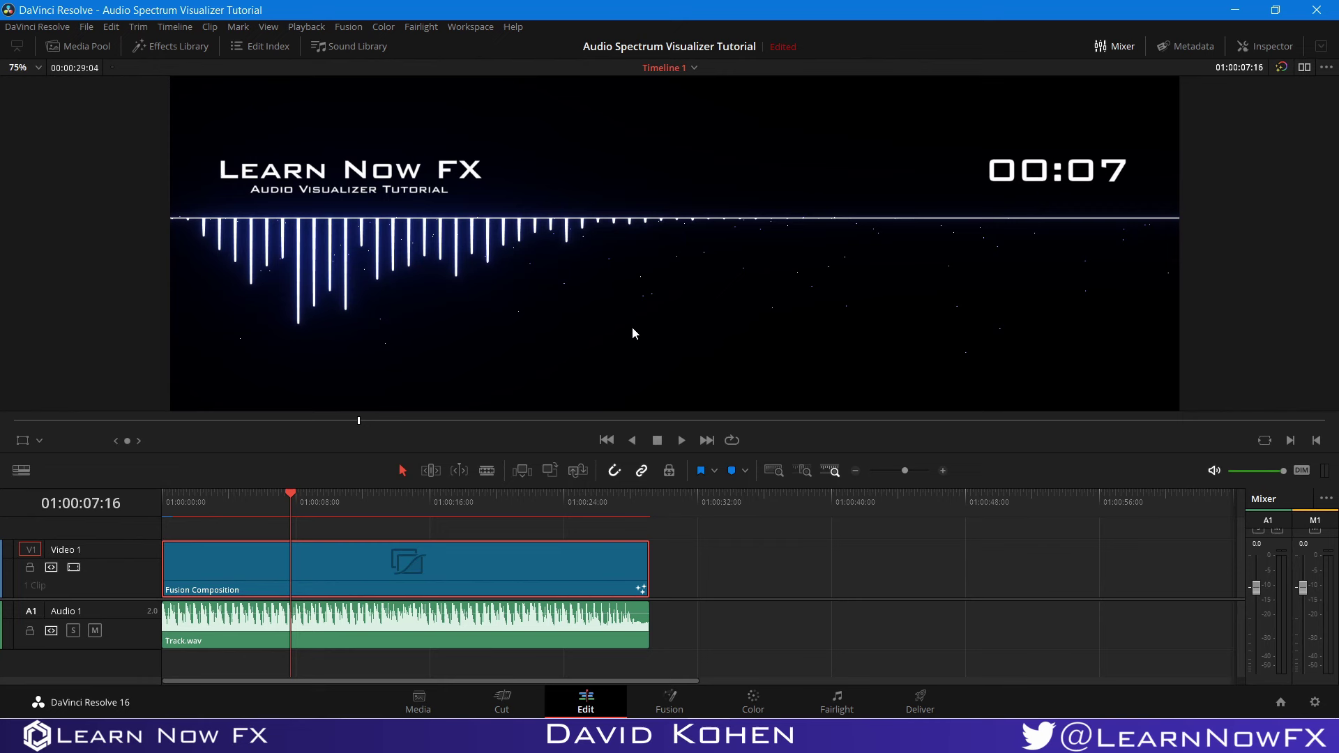
{"action": "scroll", "coordinate": [632, 334], "scroll_direction": "down", "scroll_amount": 2}
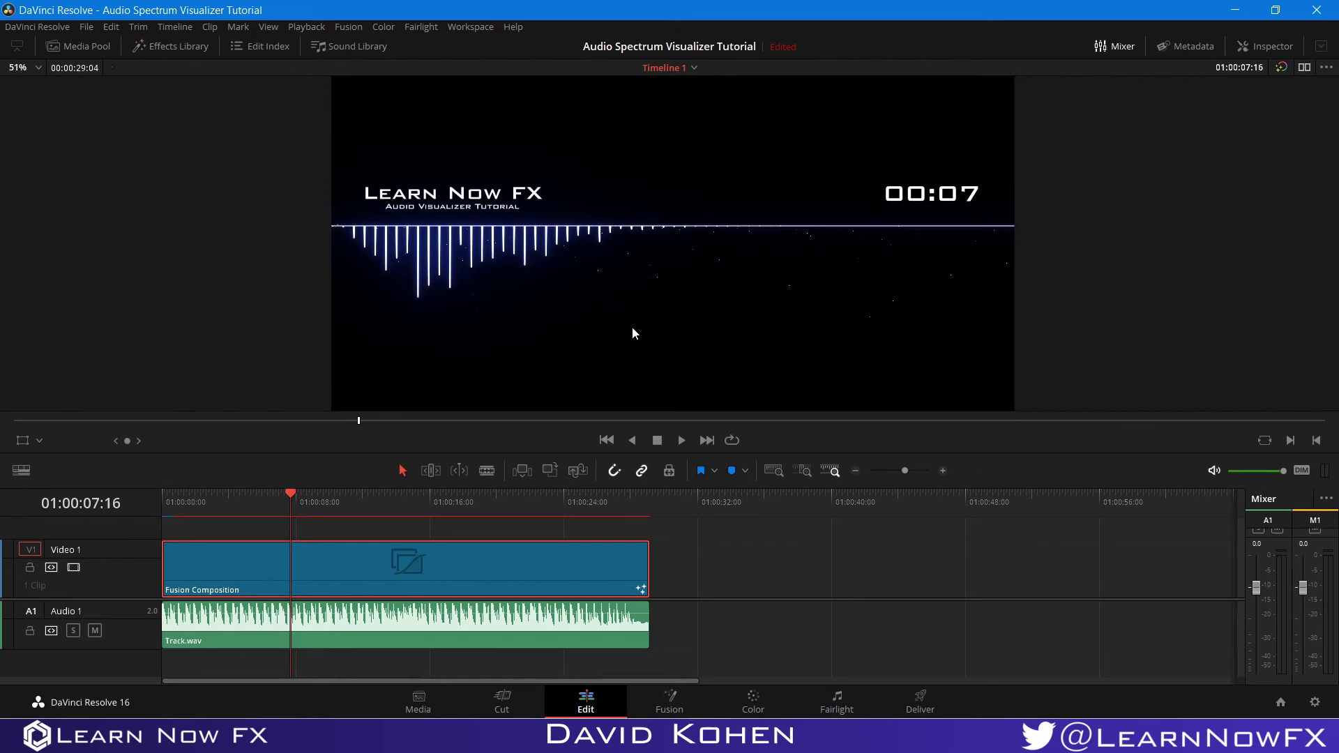